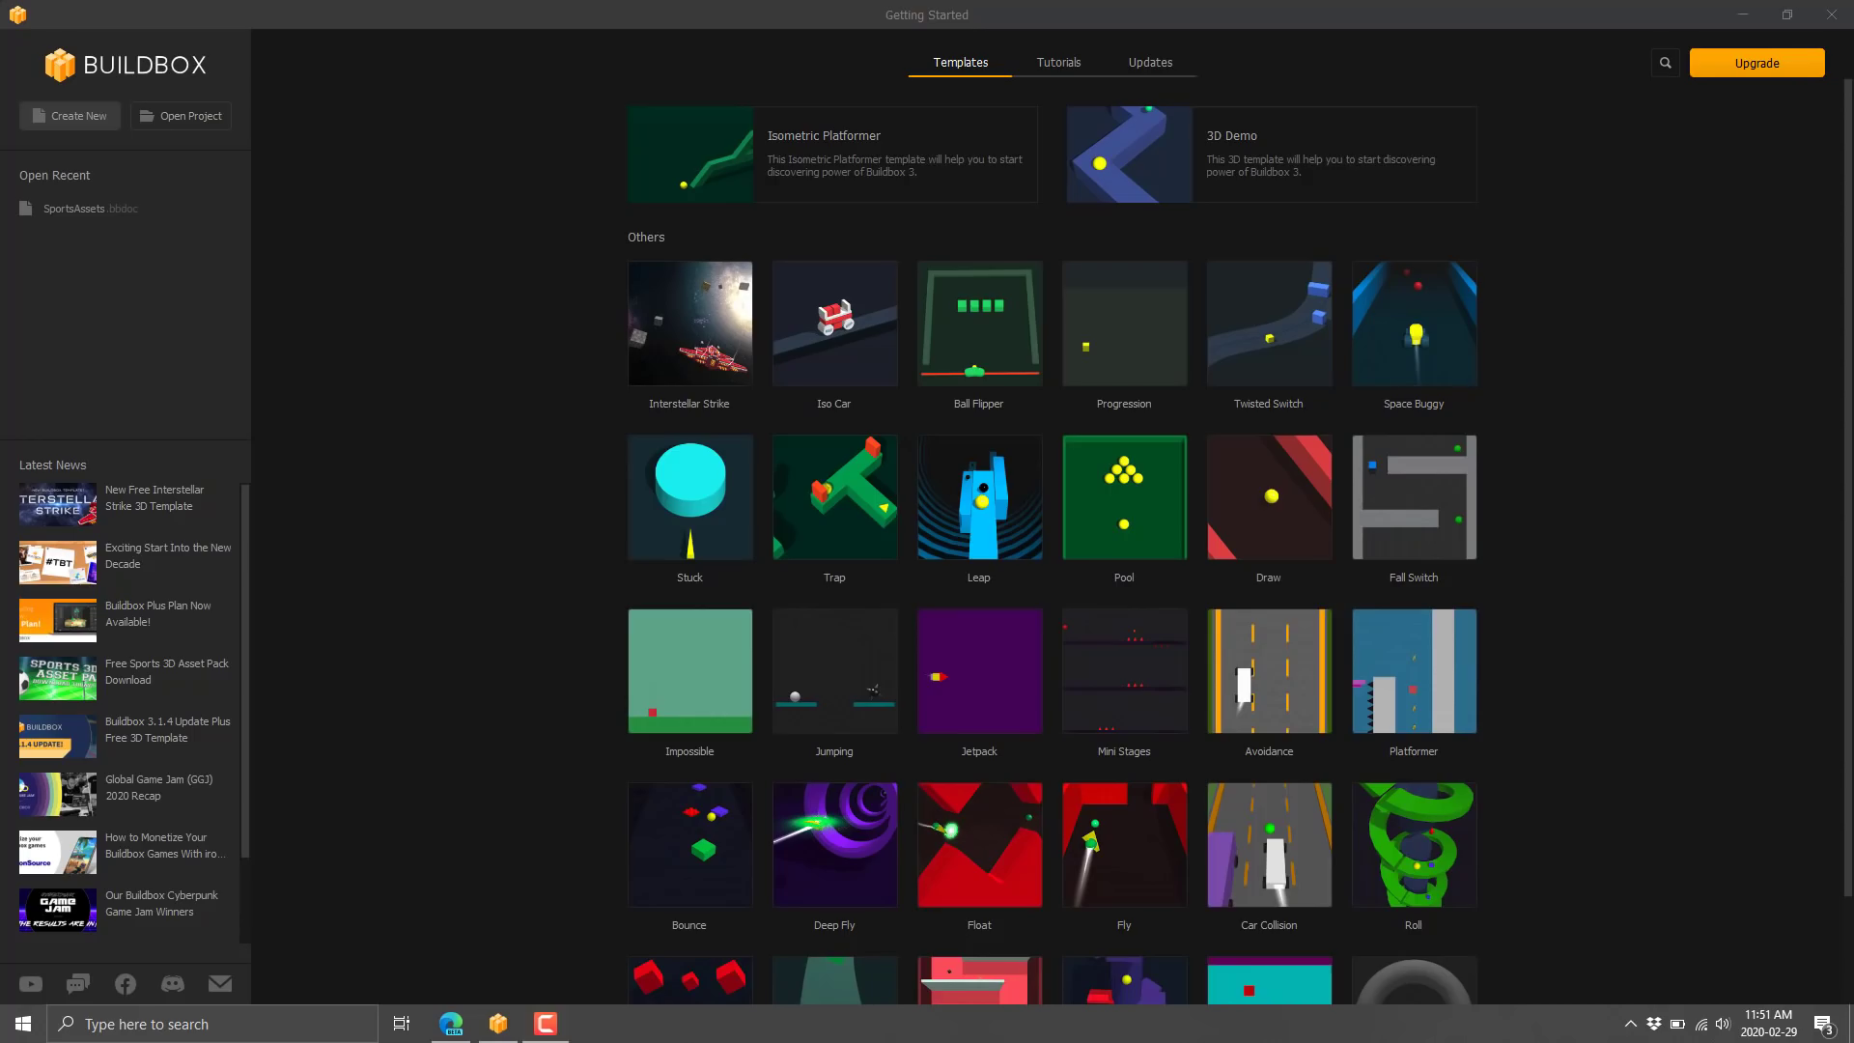
Step: Check the tutorials and update notes, and open the Interstellar Strike template as the project
click(1057, 60)
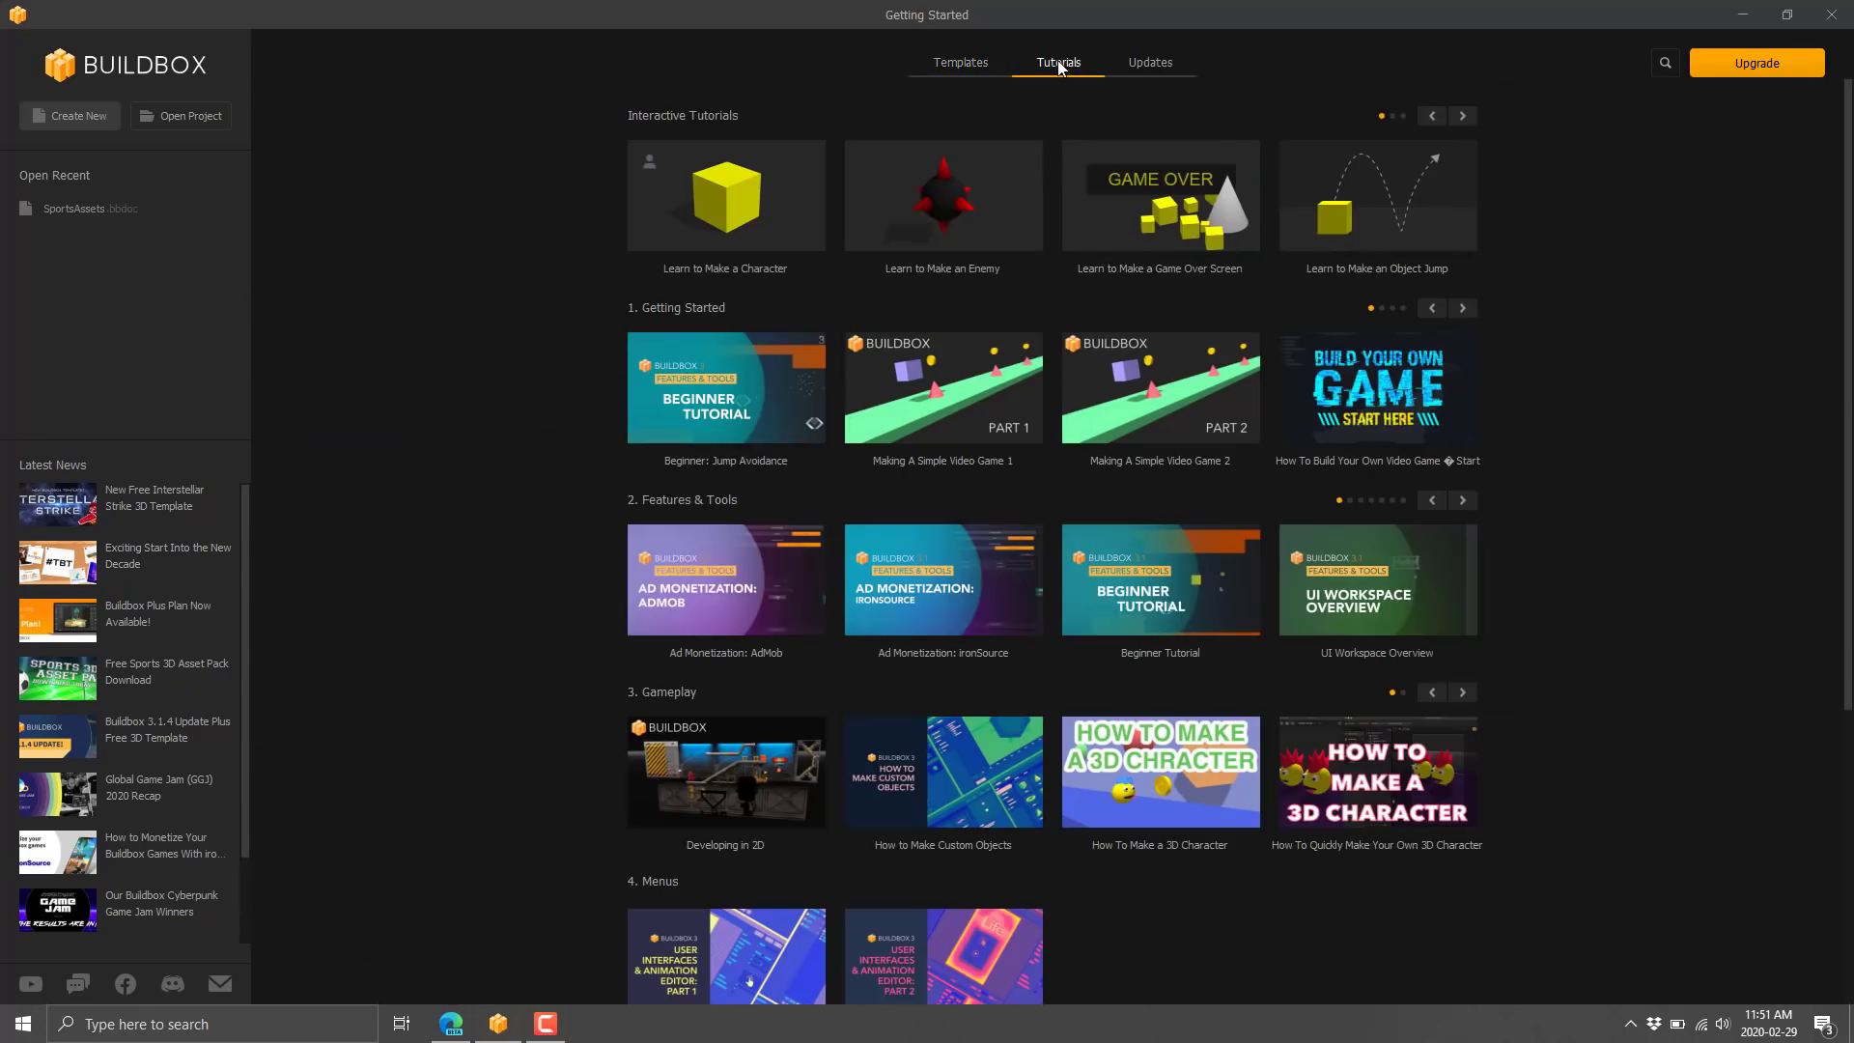
click(1151, 61)
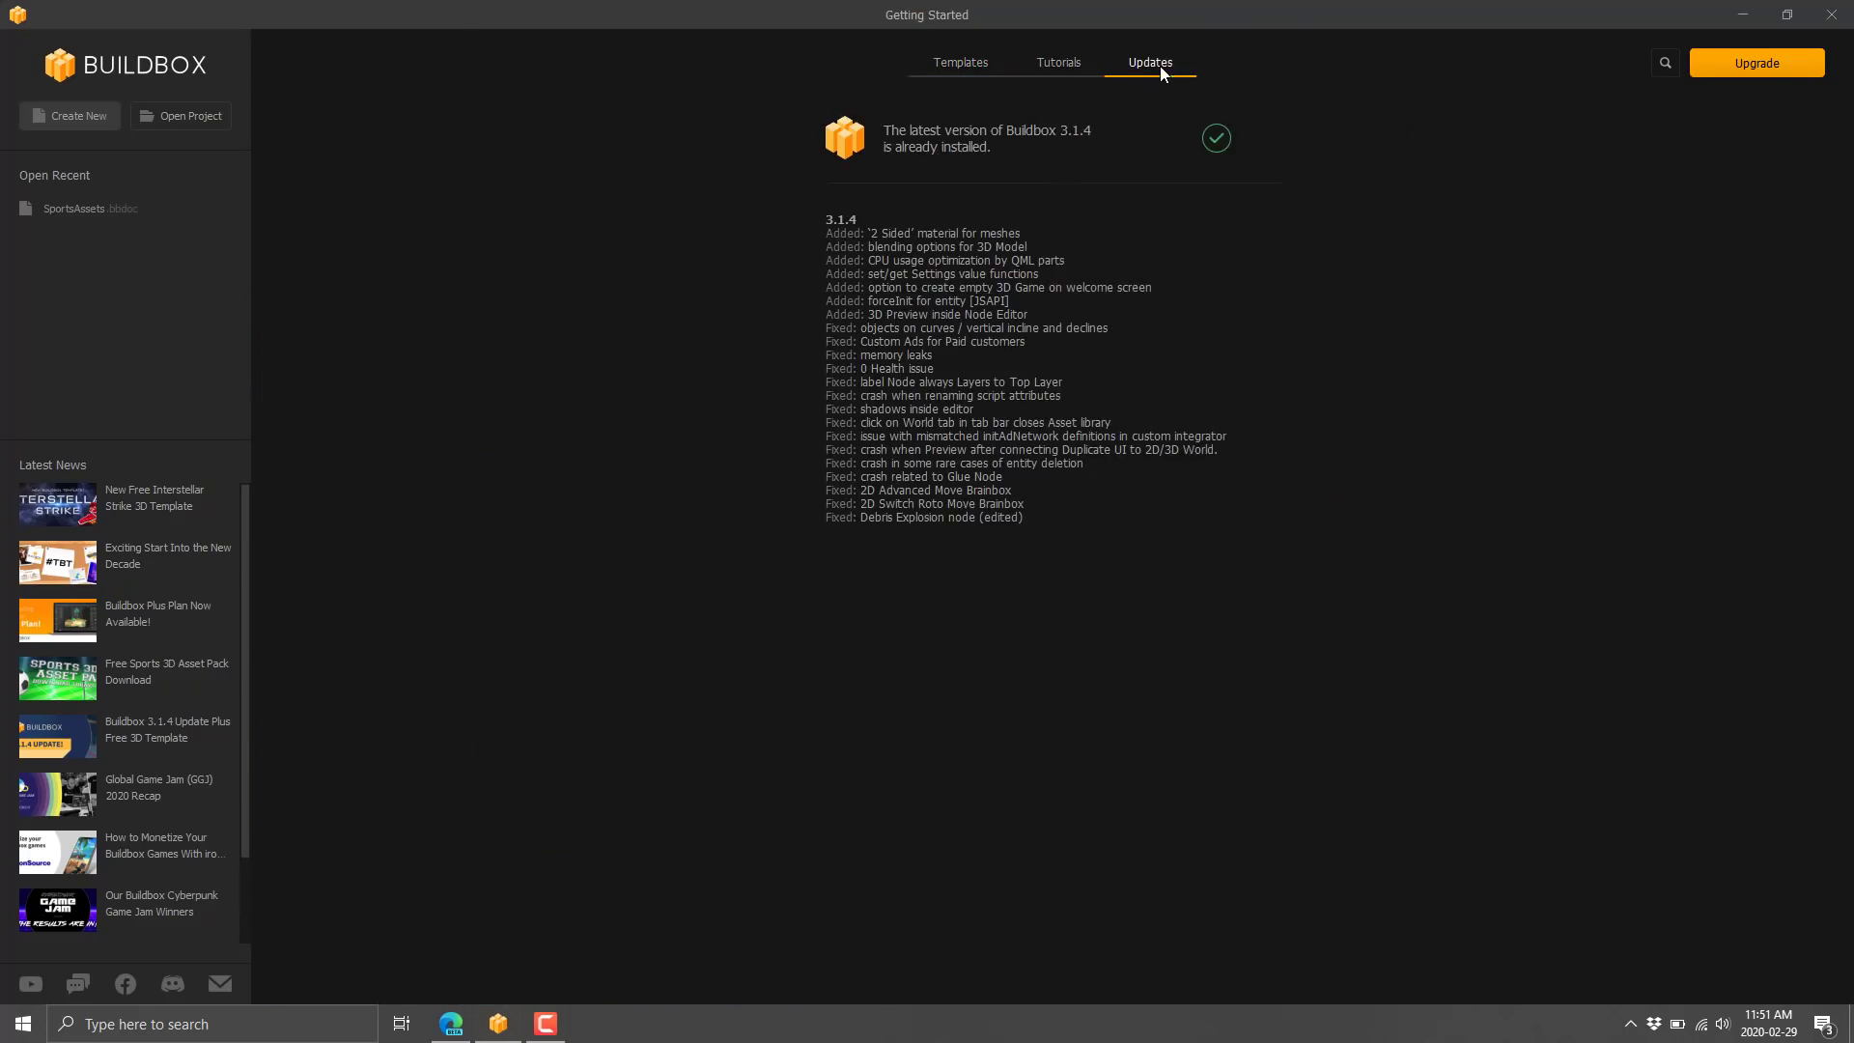
click(961, 61)
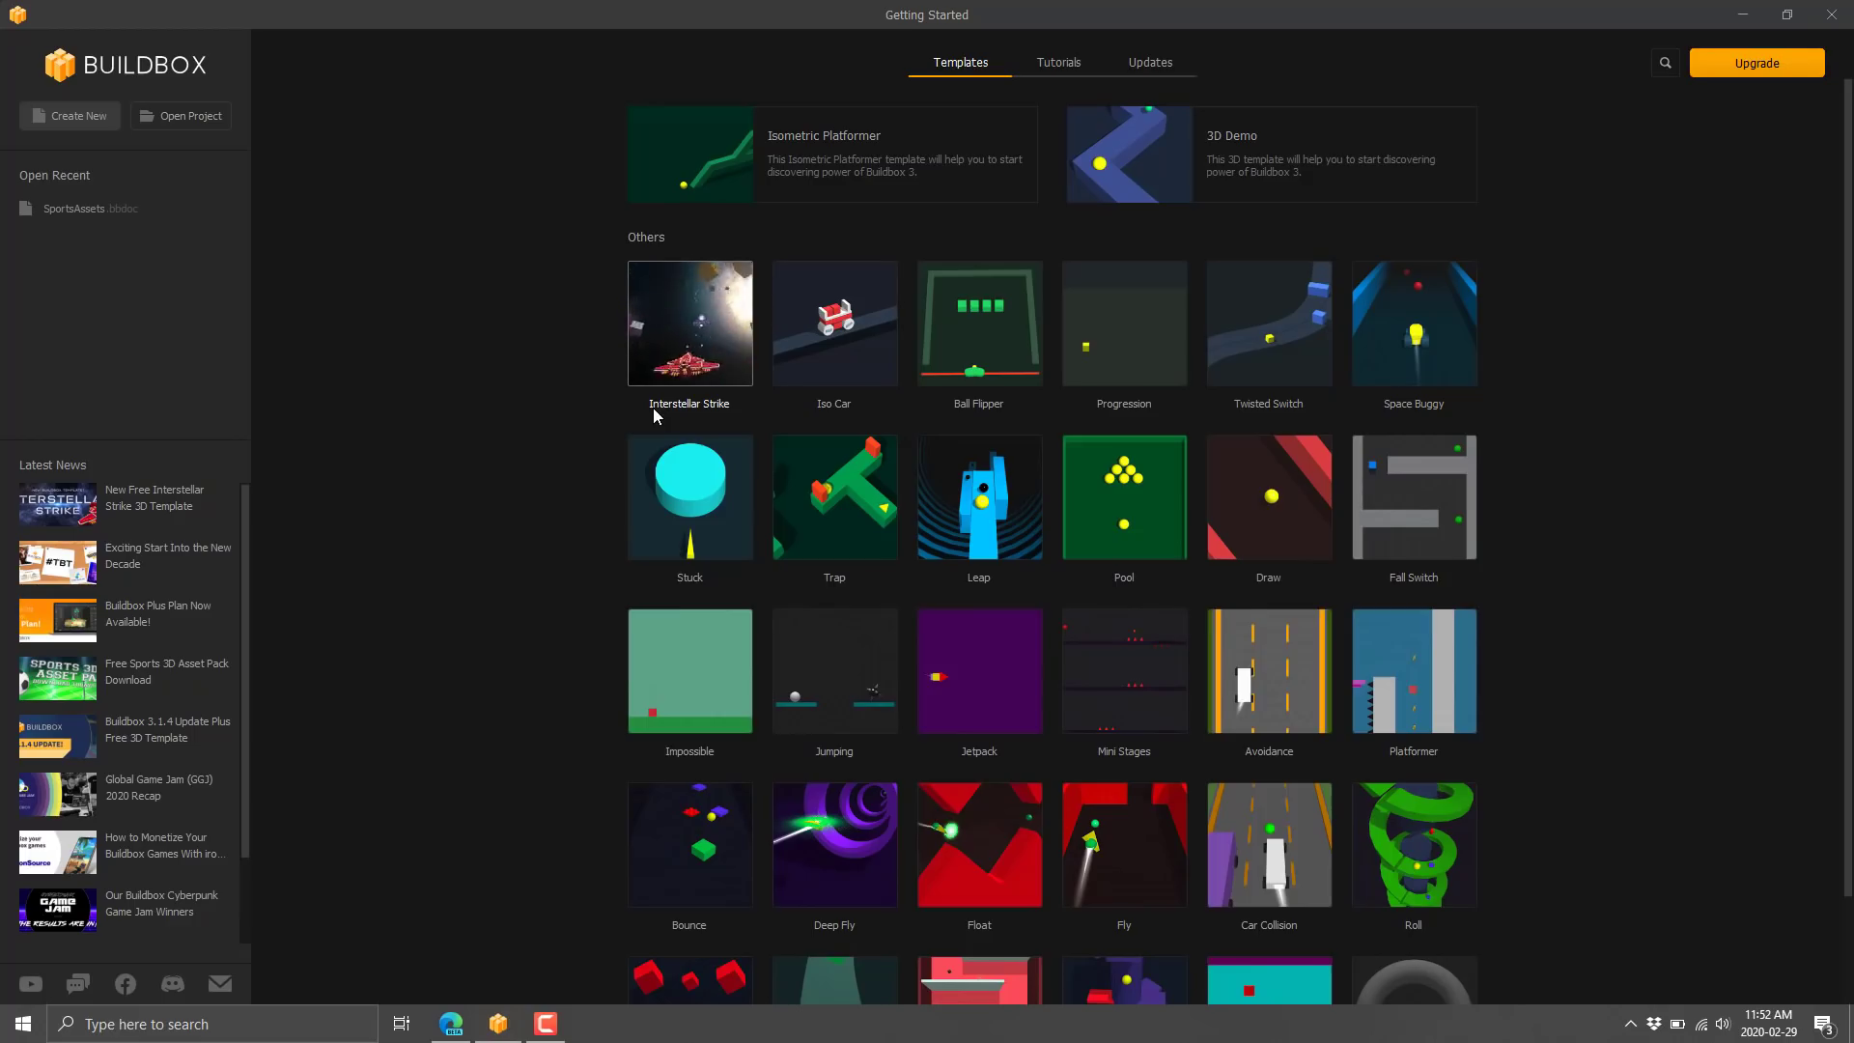
click(663, 356)
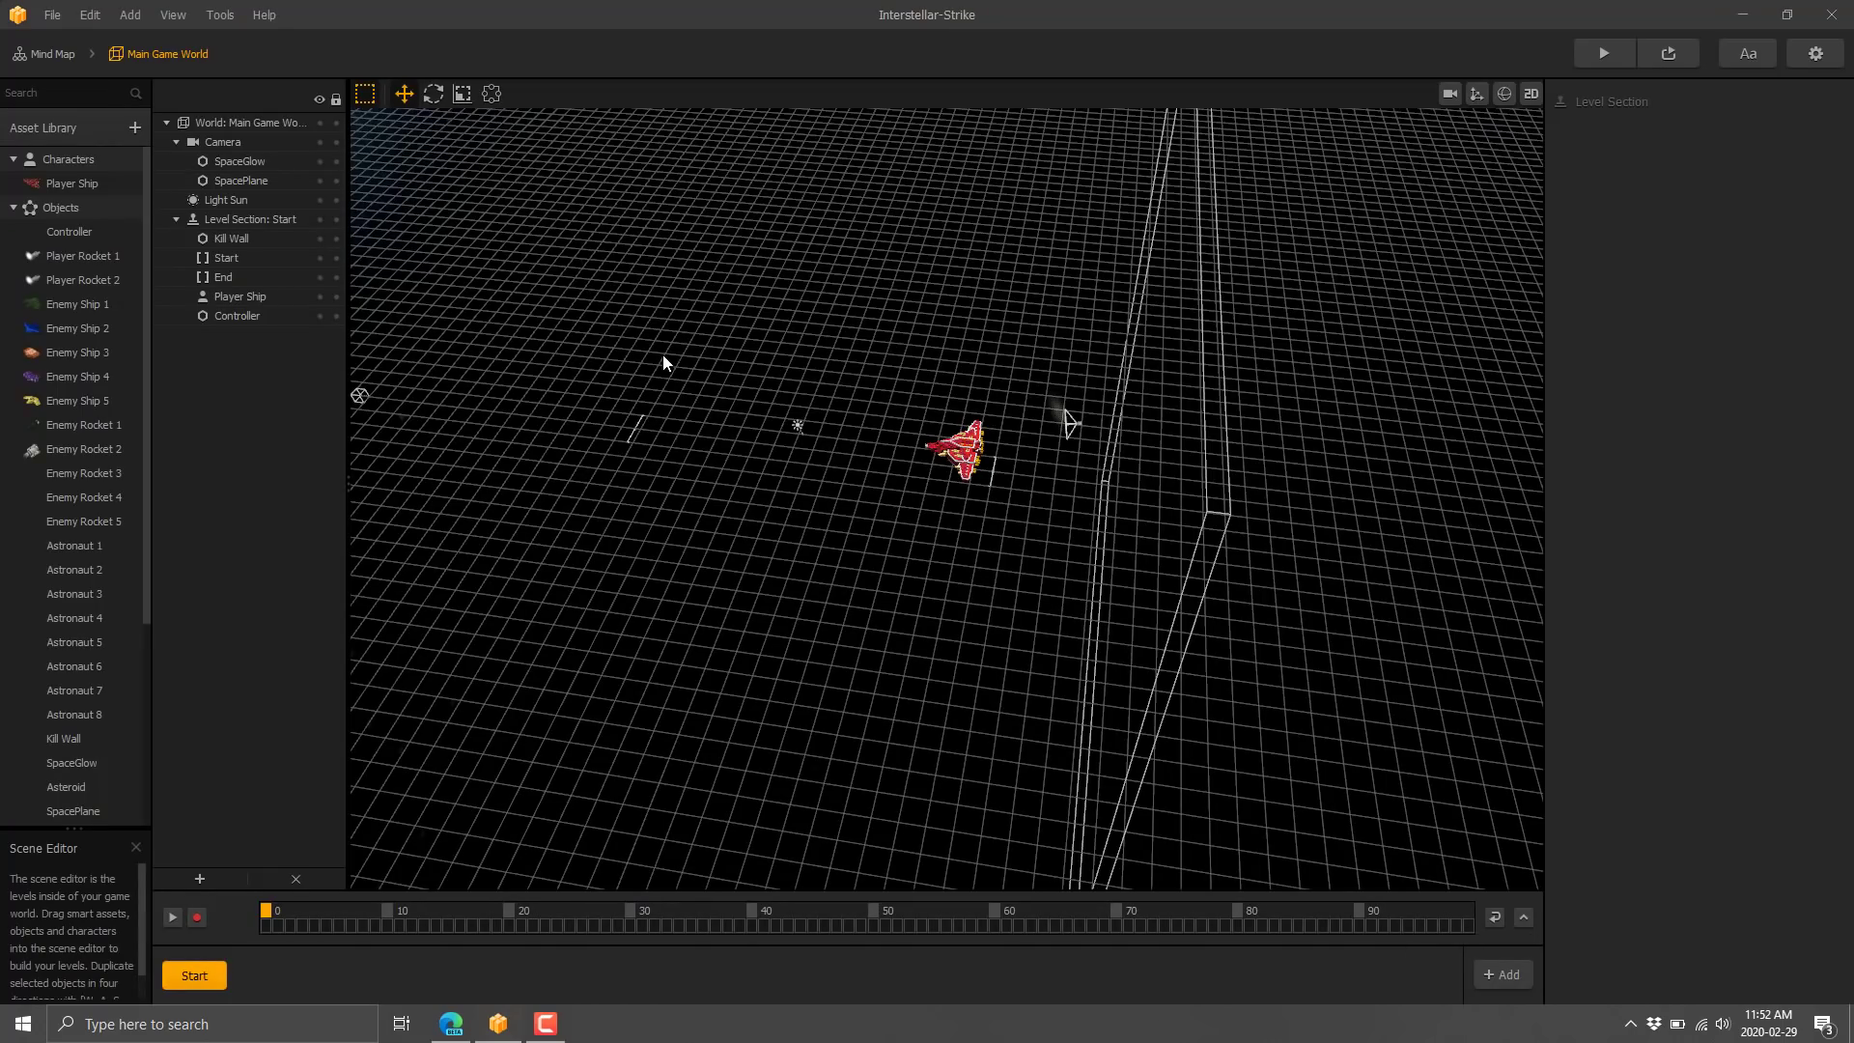
Step: Examine the Main Game World scene from several angles and select the player ship
right_drag(960, 535, 1294, 500)
right_drag(1004, 488, 985, 483)
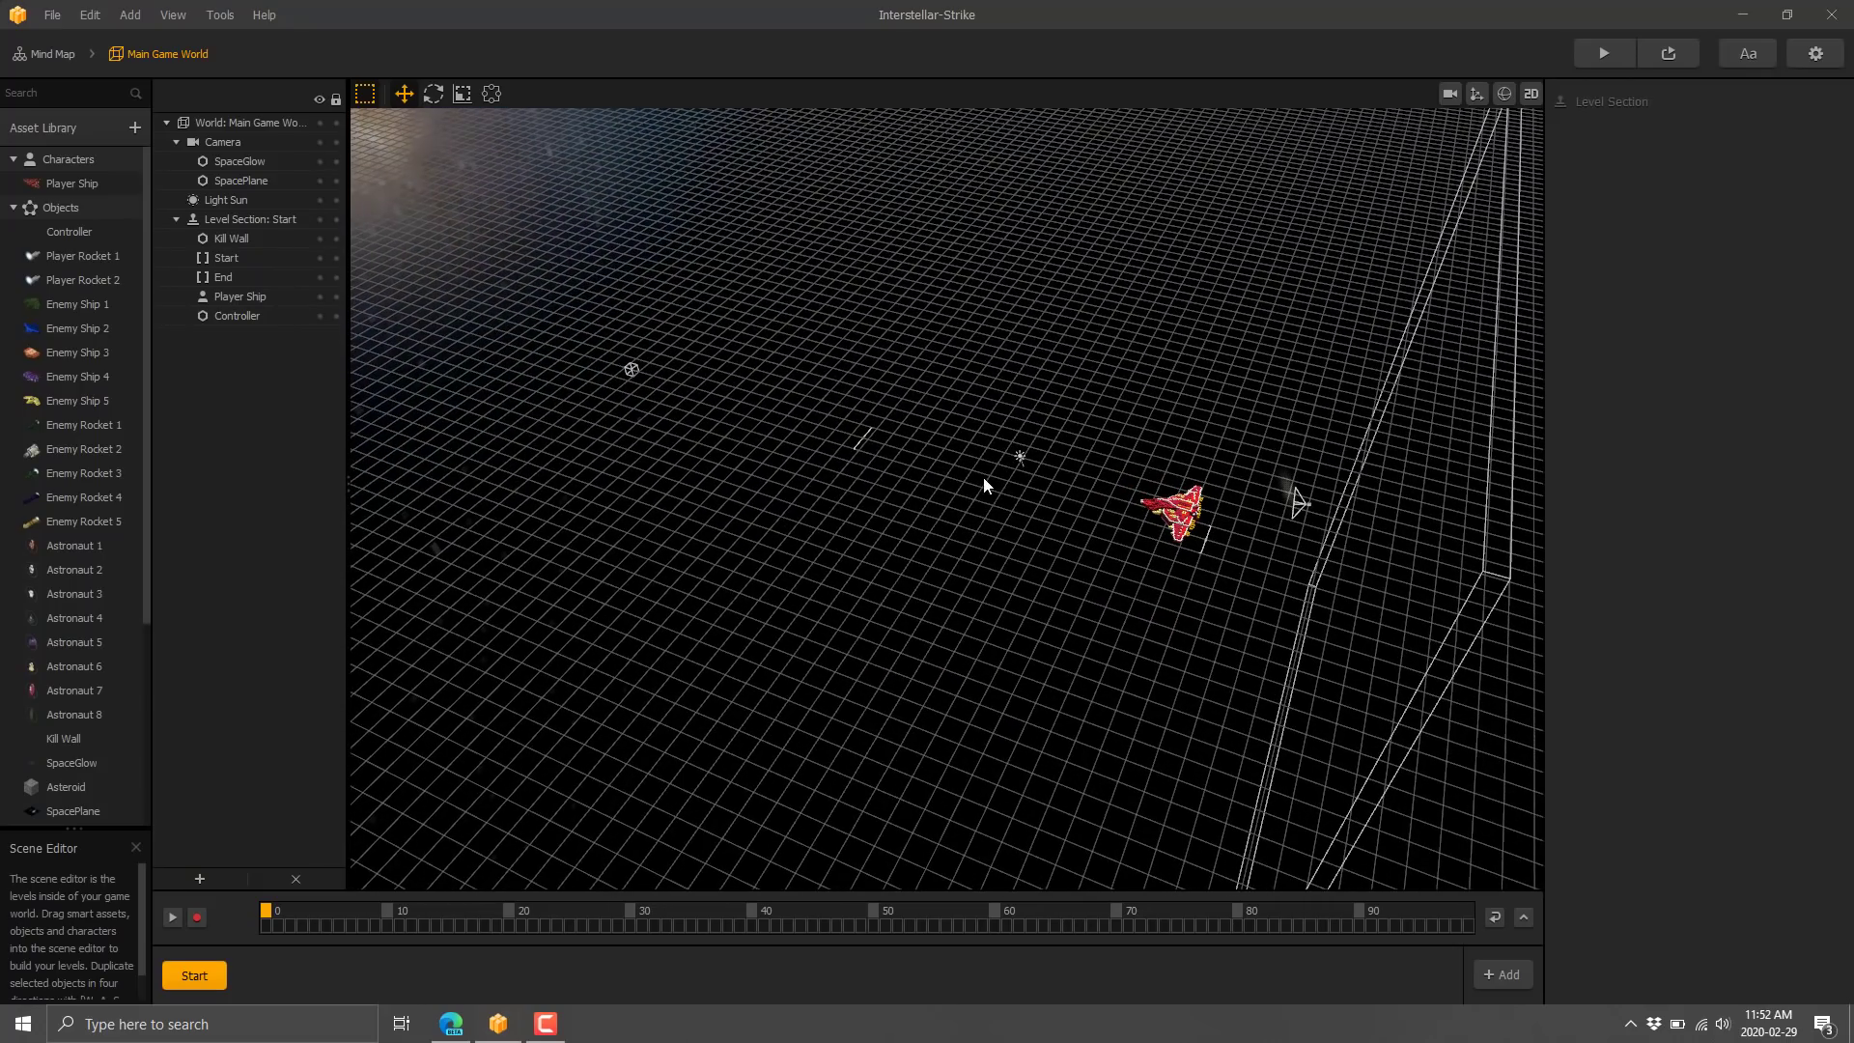
middle_drag(985, 484, 1108, 384)
right_drag(1109, 383, 1043, 425)
right_drag(1019, 534, 1203, 507)
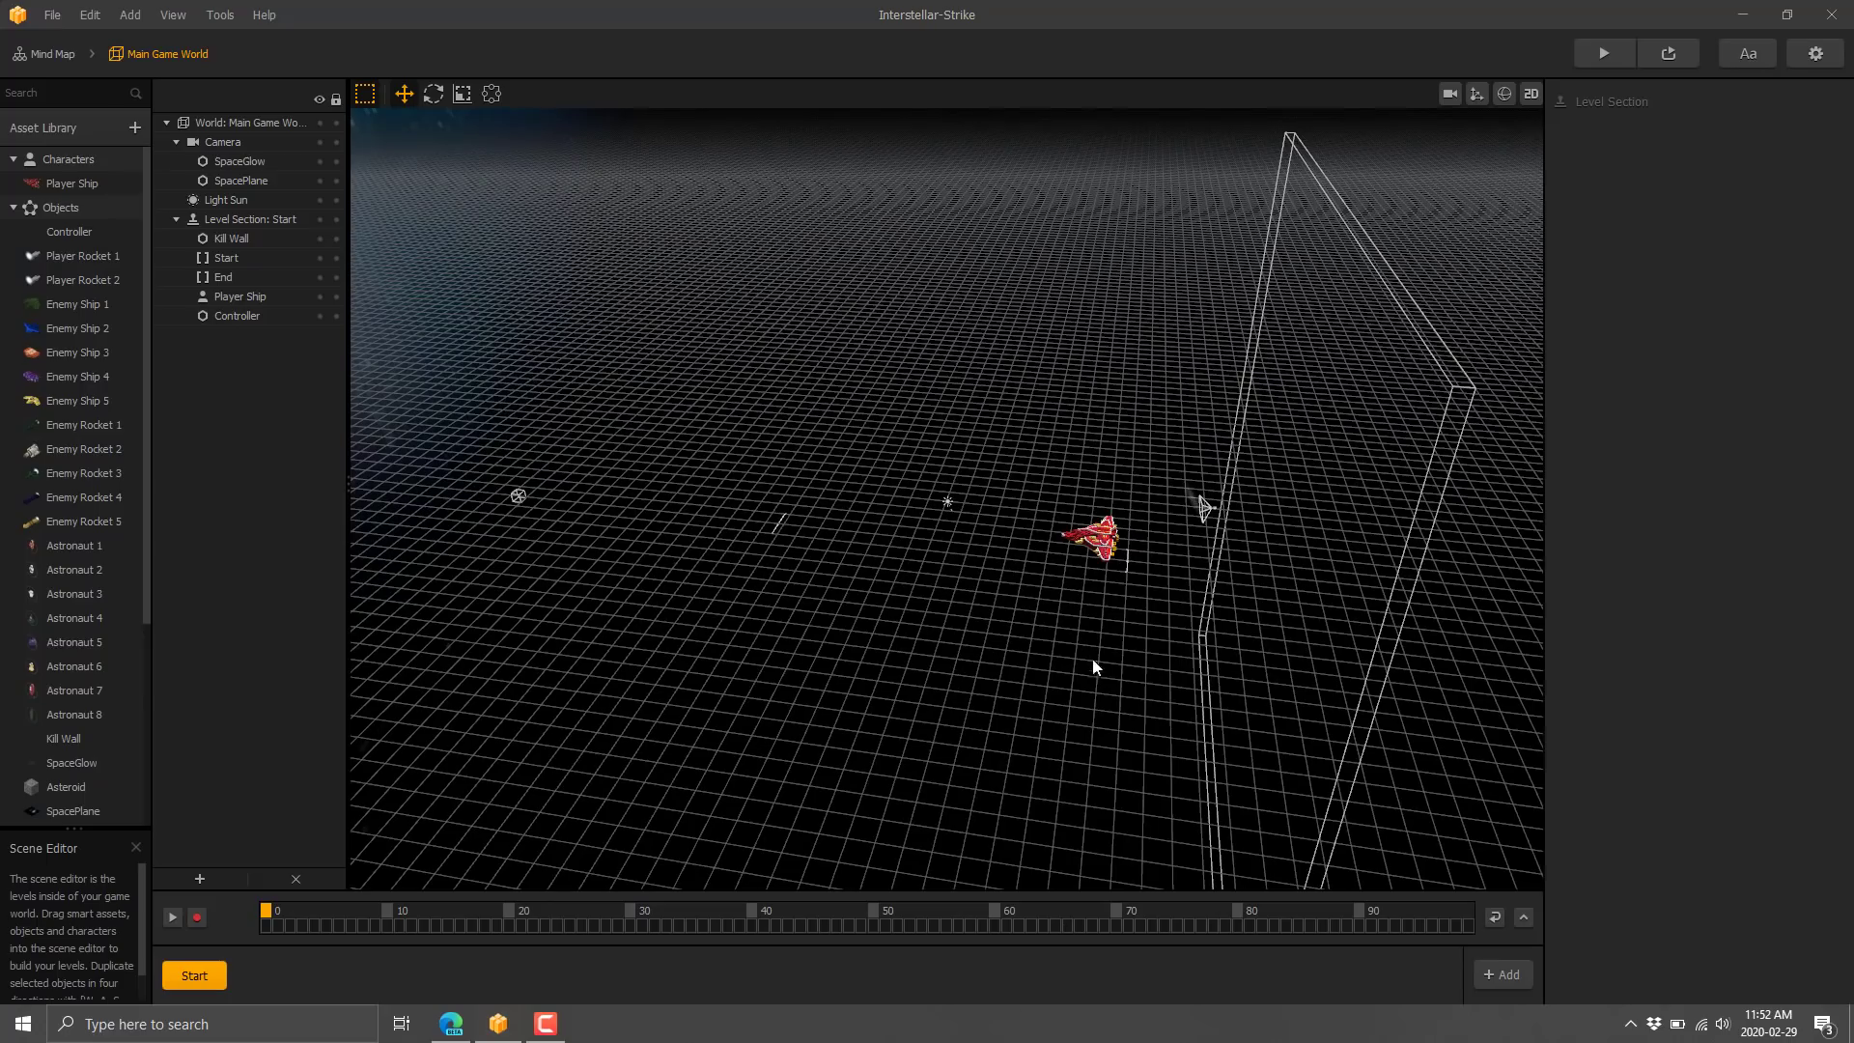
click(1105, 538)
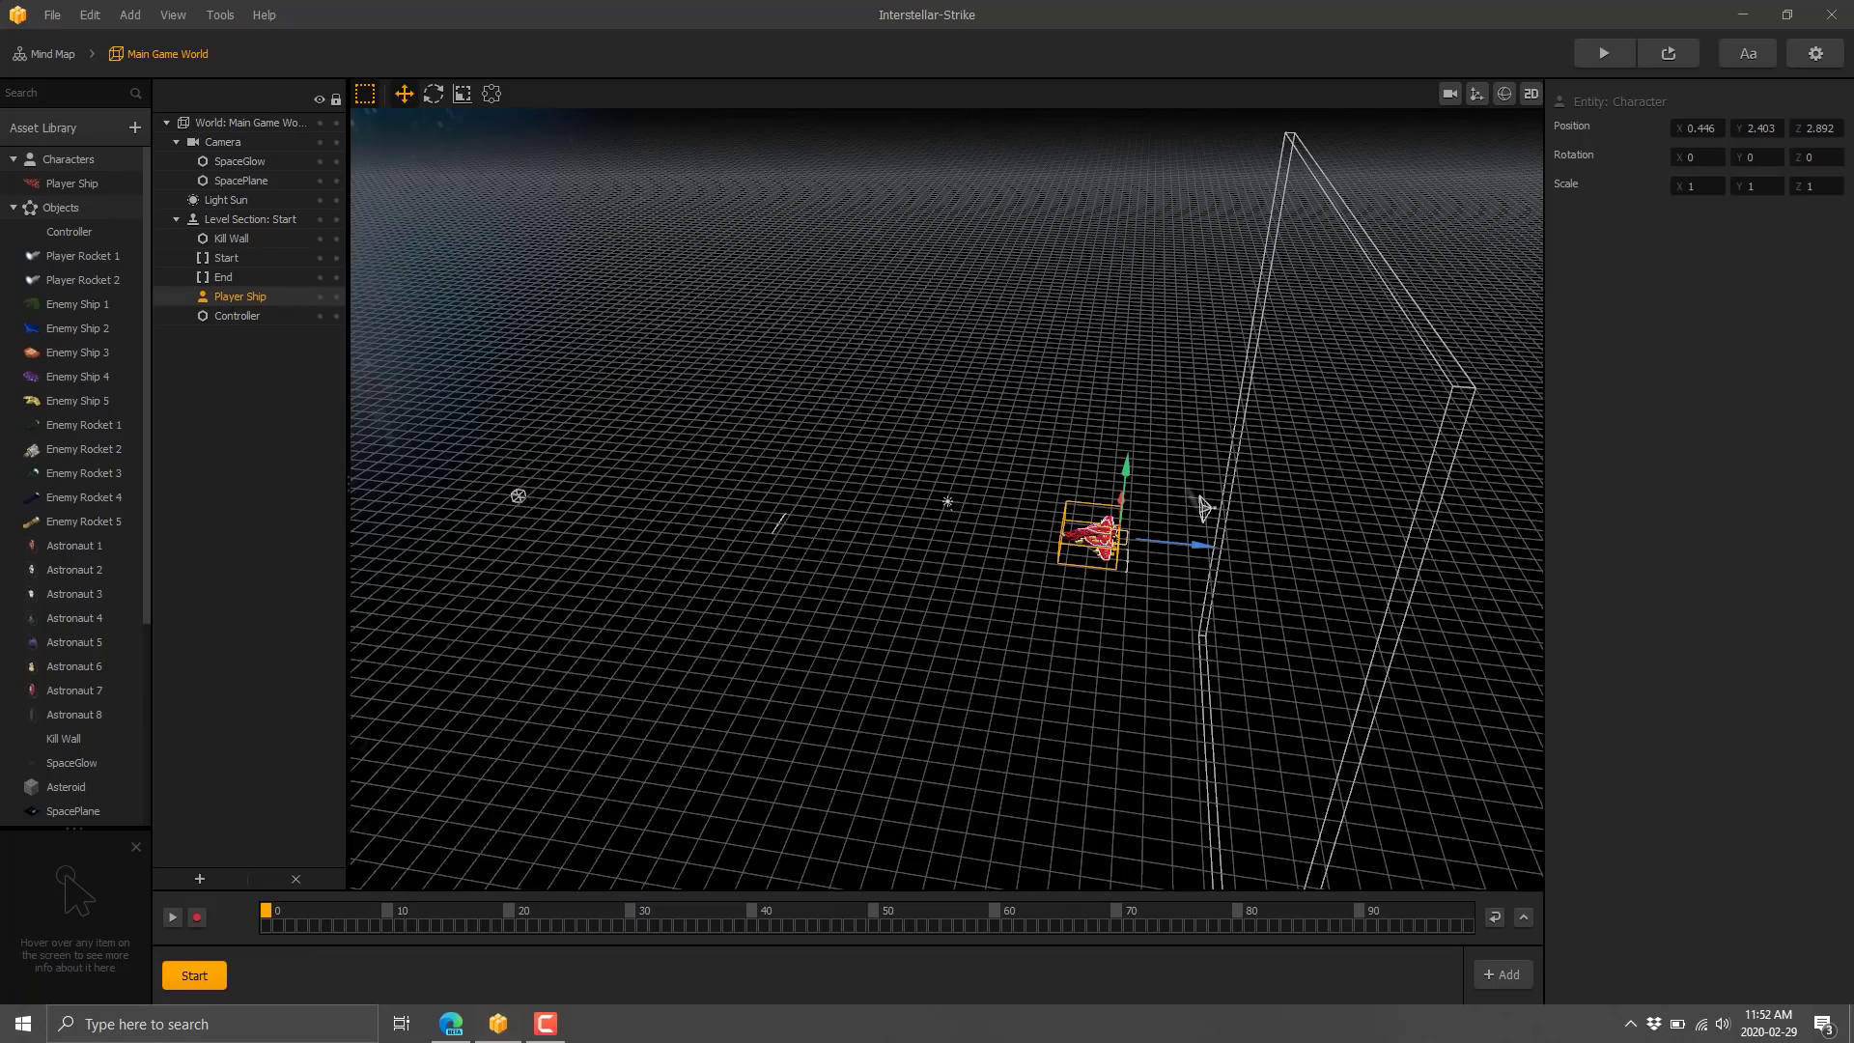
Step: Browse the Asset Library's existing objects, preset shapes and ready-made assets, and return to the Main Game World scene
scroll(60, 593, down, 3)
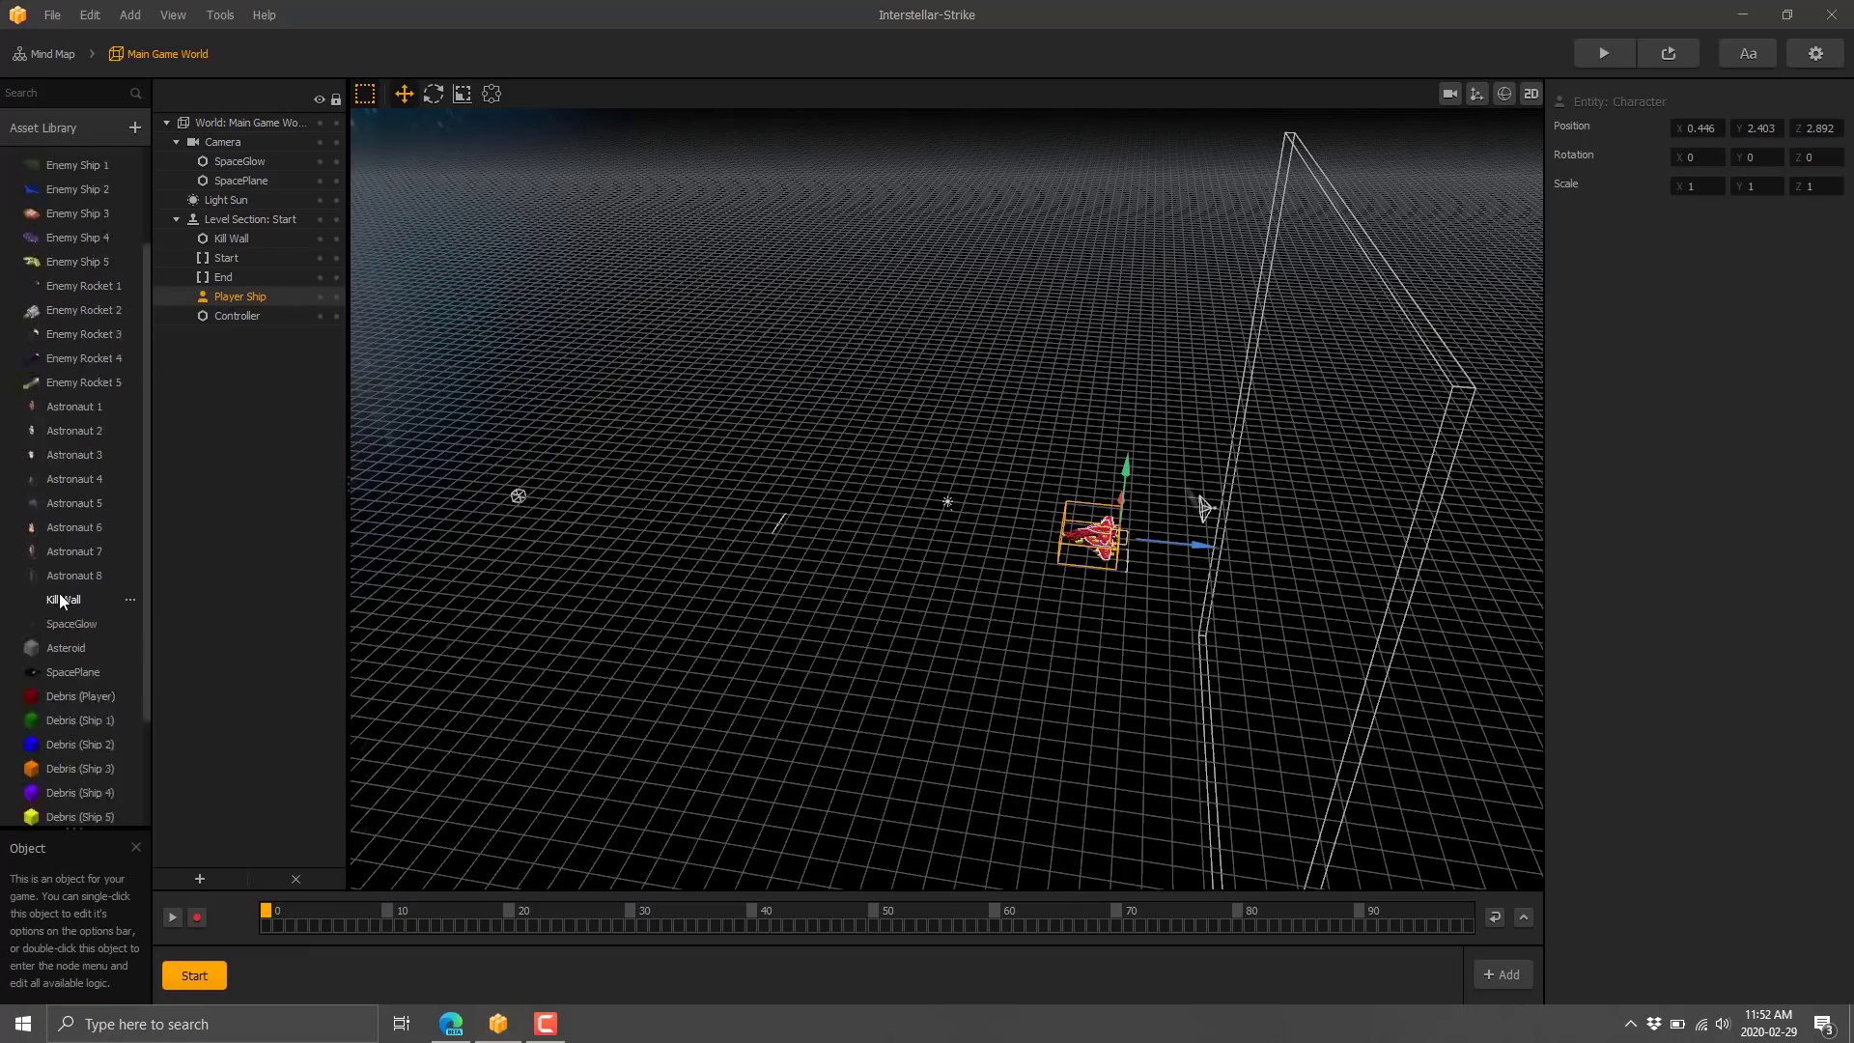
scroll(60, 593, up, 3)
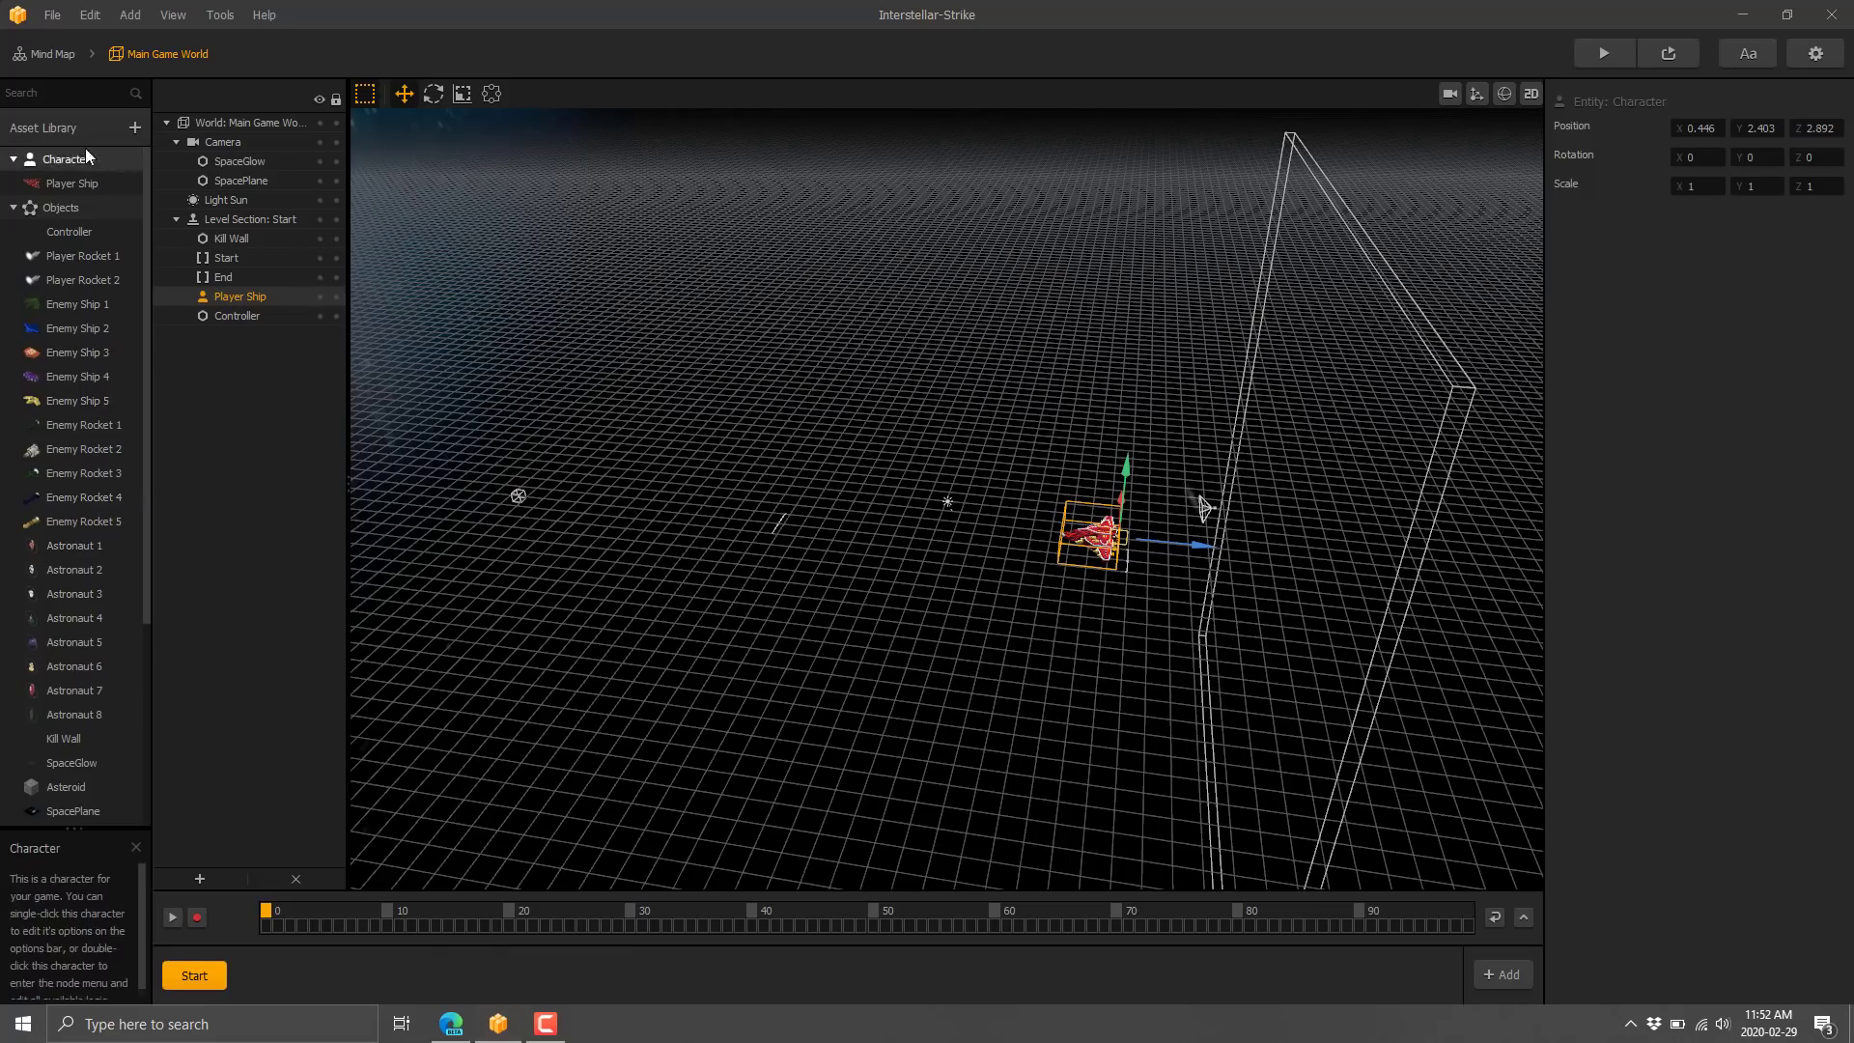
click(134, 127)
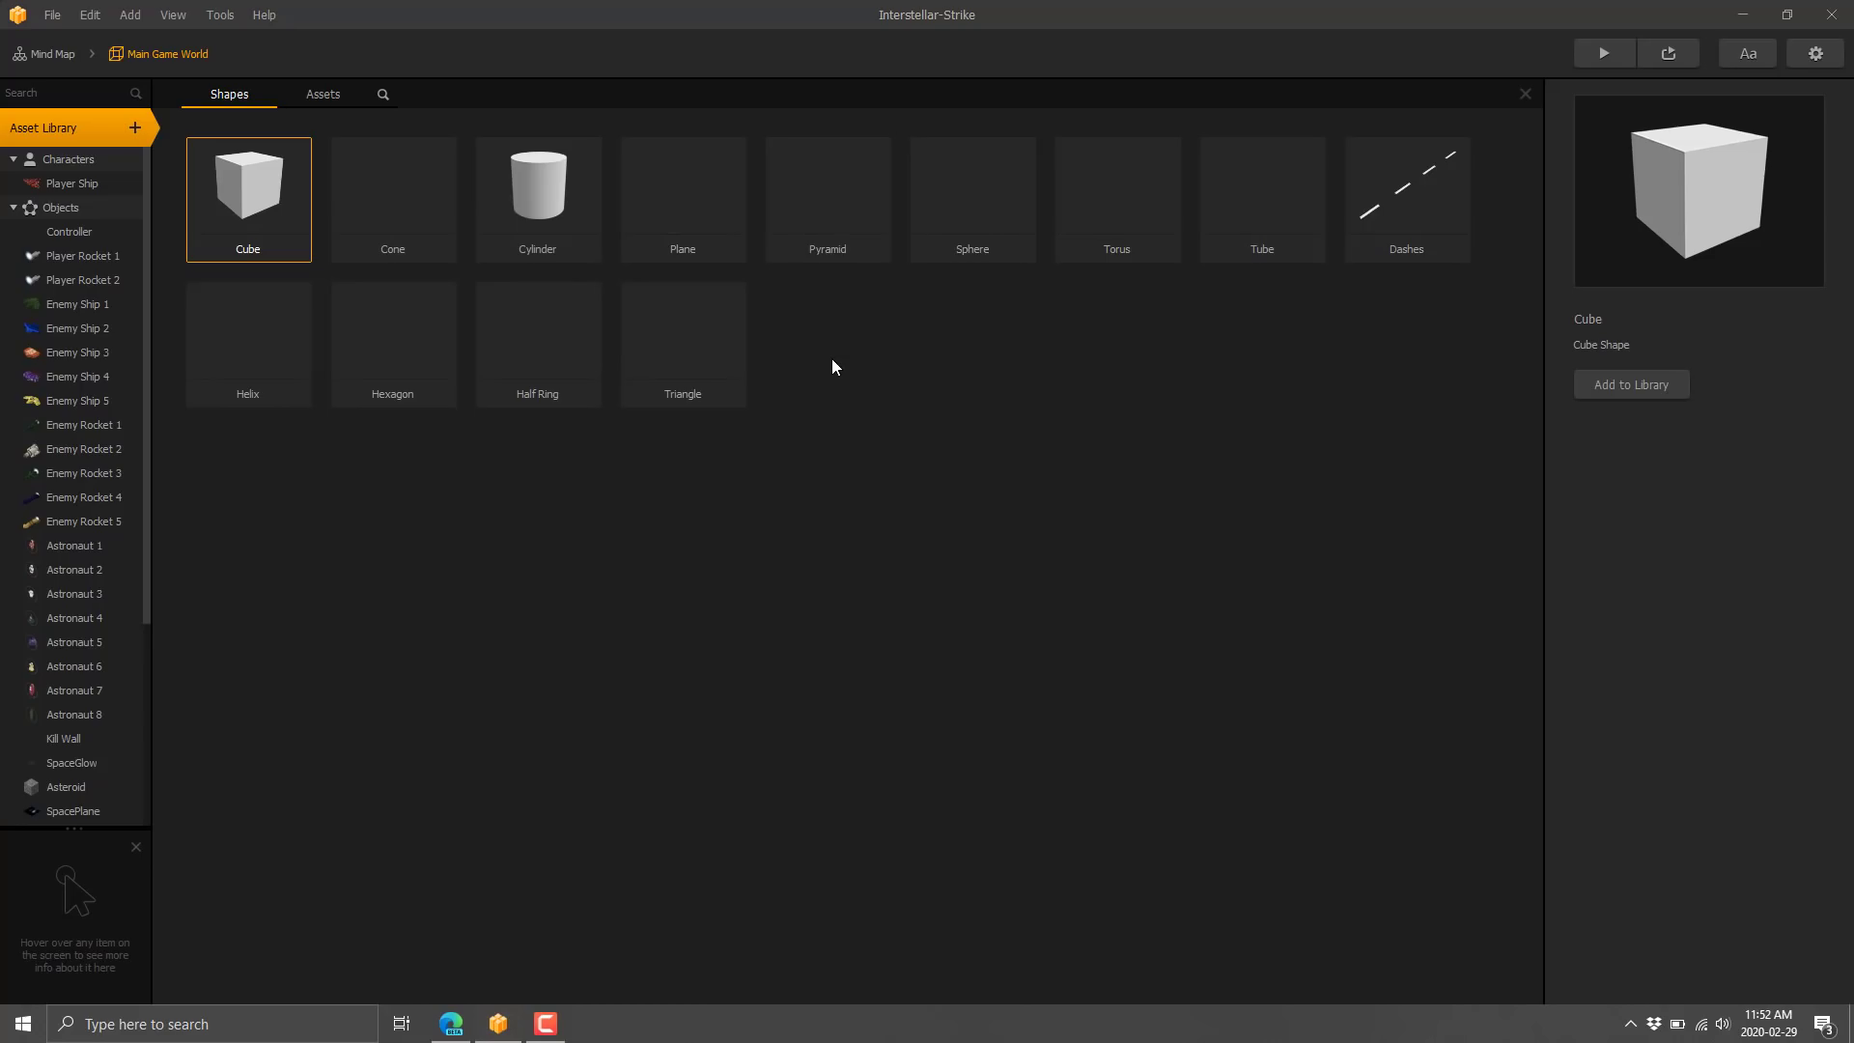
click(329, 95)
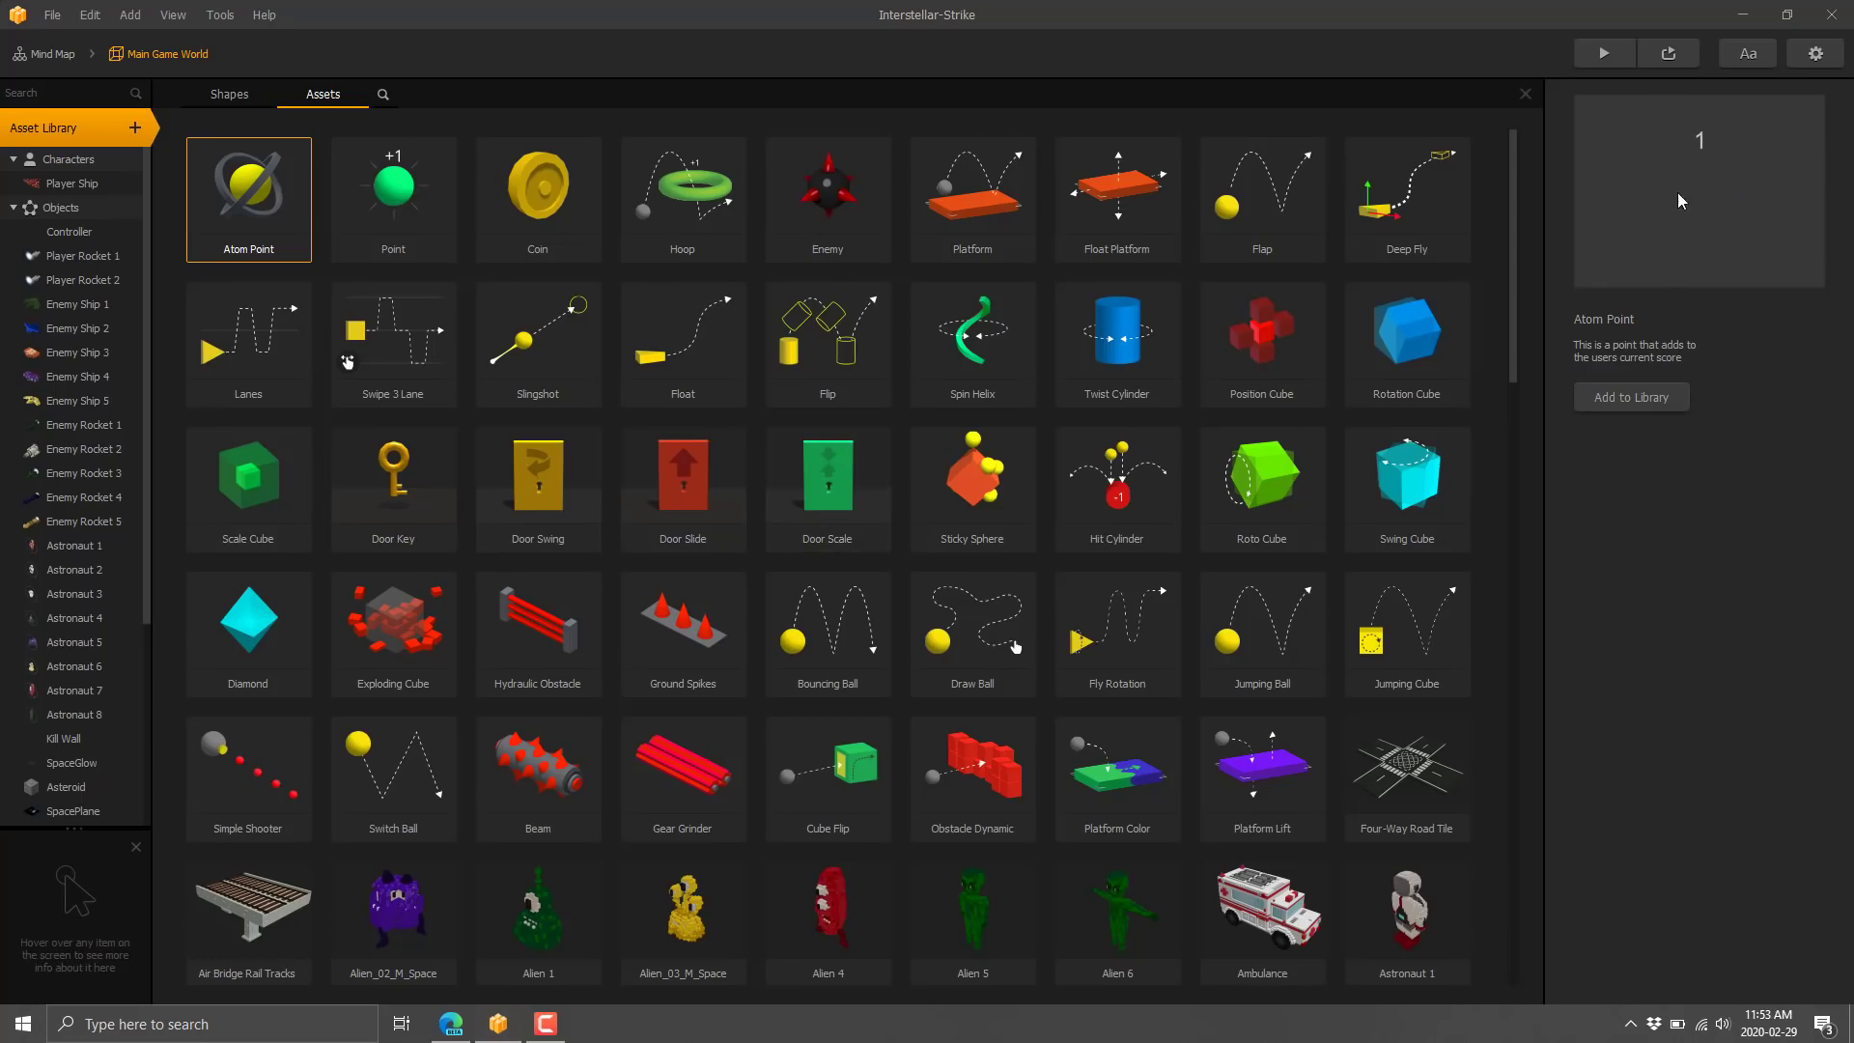
scroll(763, 661, down, 6)
scroll(762, 659, down, 10)
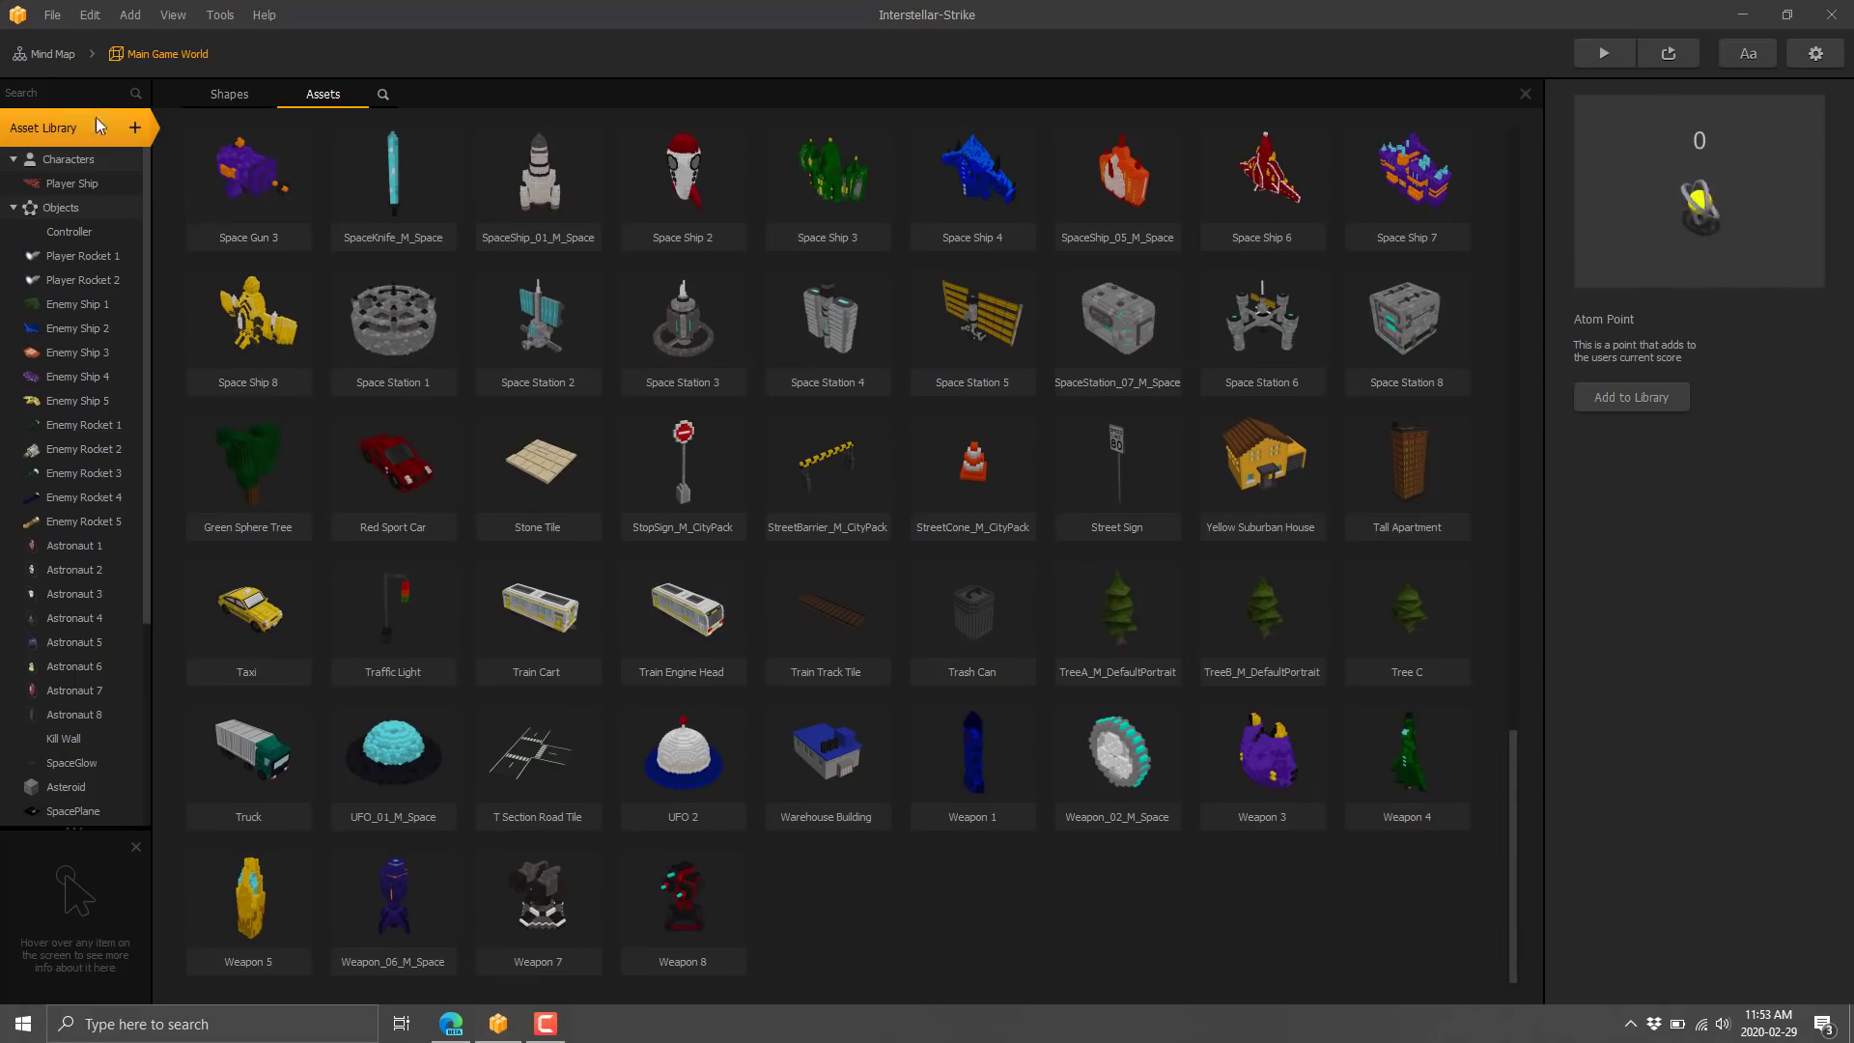
click(223, 95)
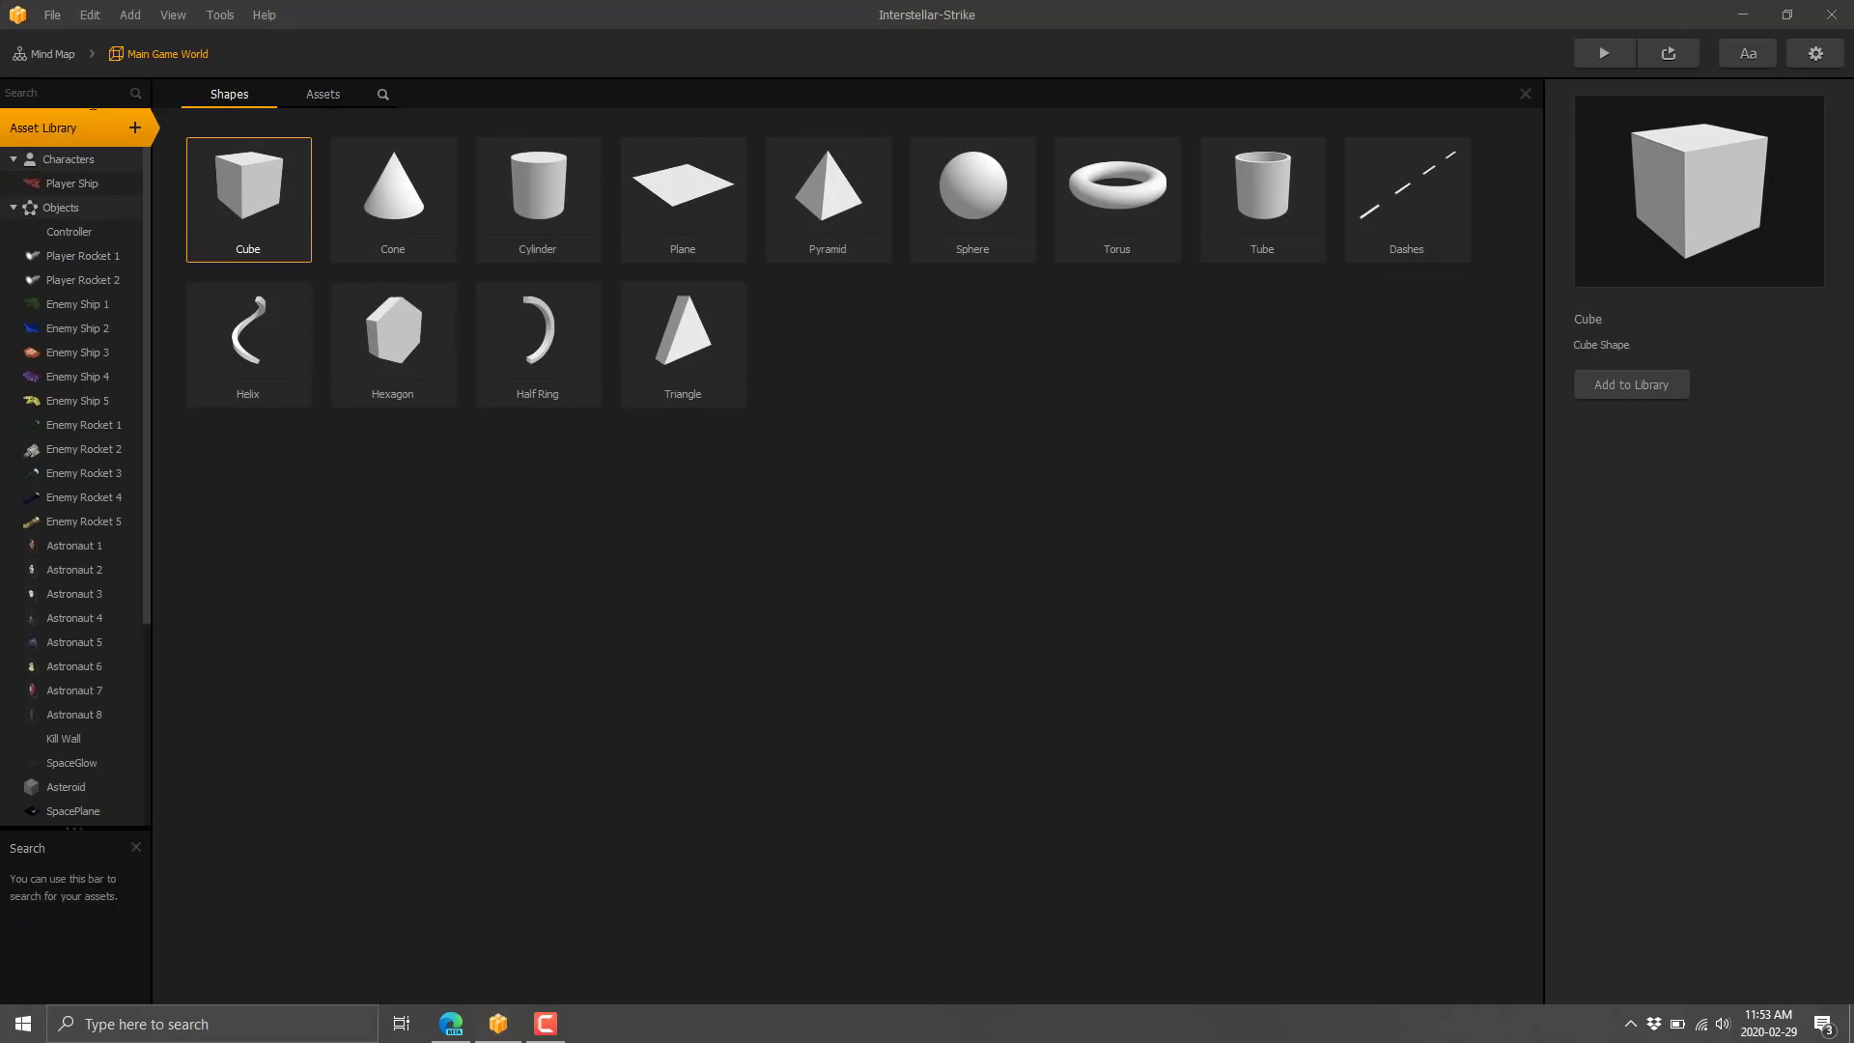
click(146, 56)
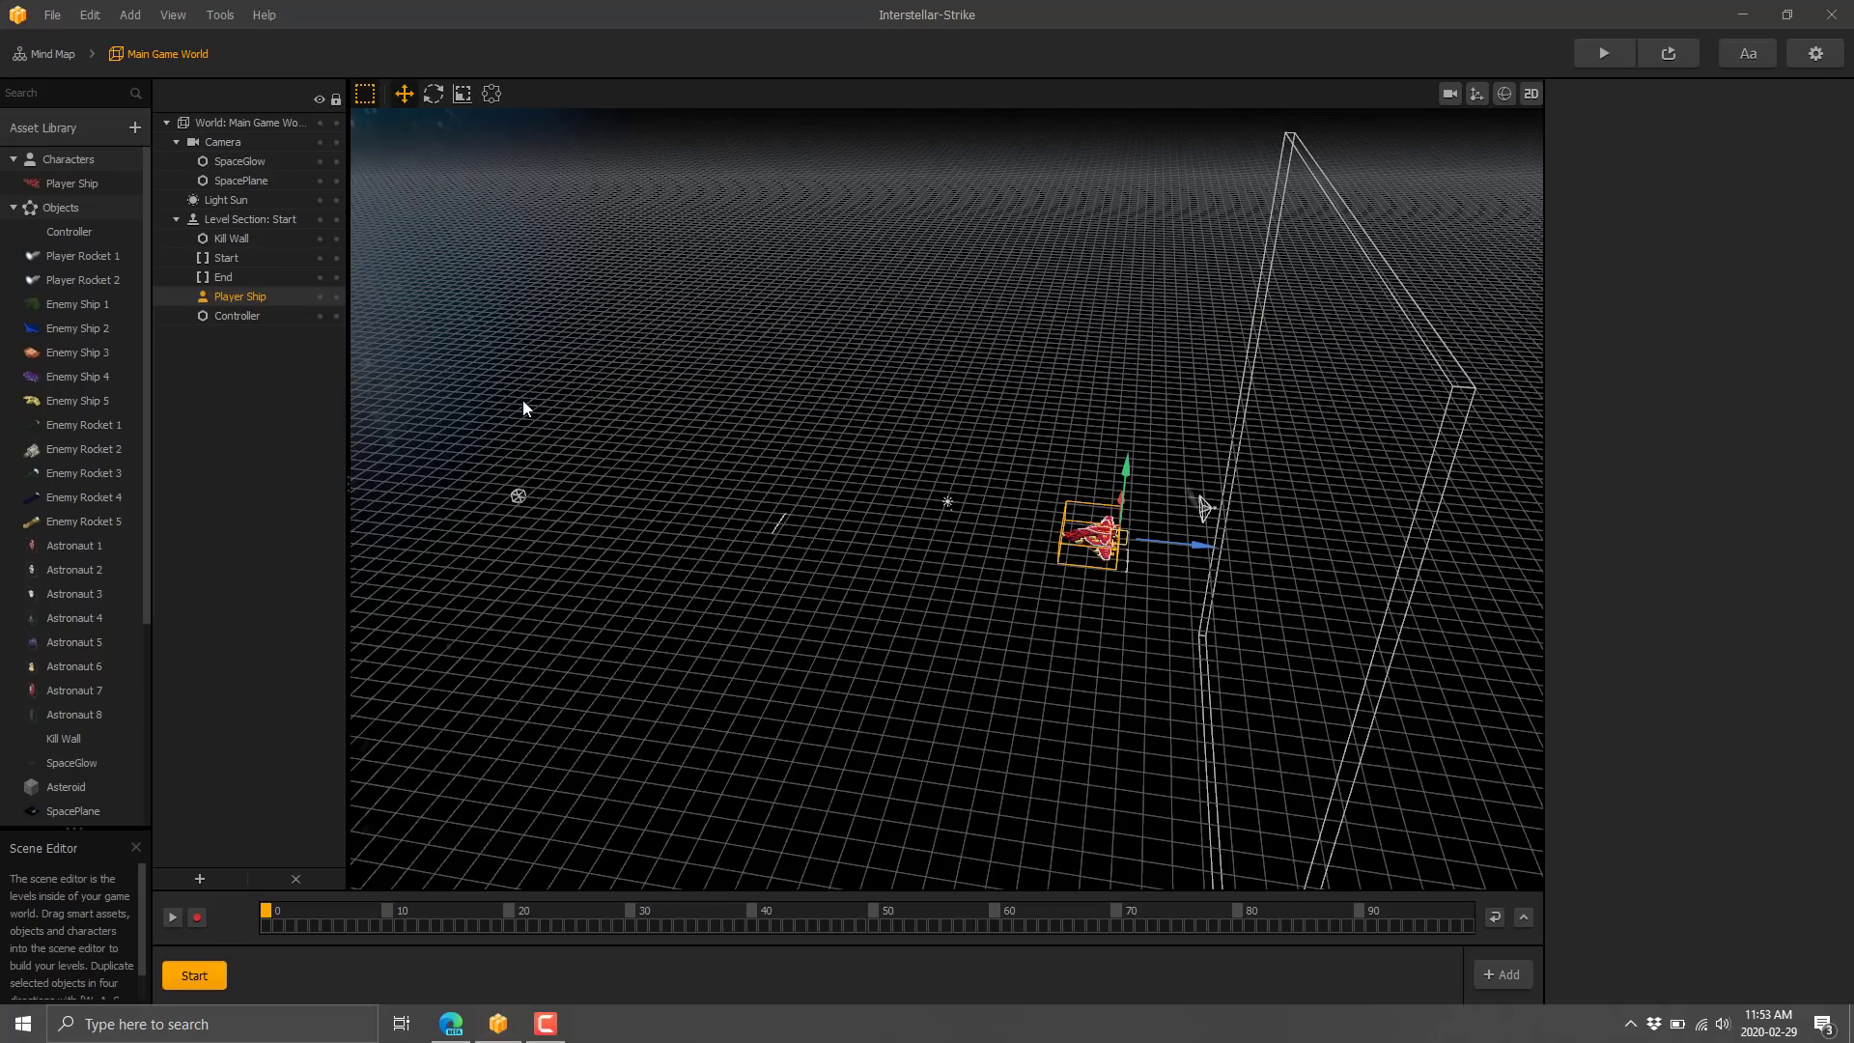
Step: Inspect the properties of the scene tree's entities, including SpacePlane, Kill Wall, Start, End, Player Ship and Controller
click(235, 181)
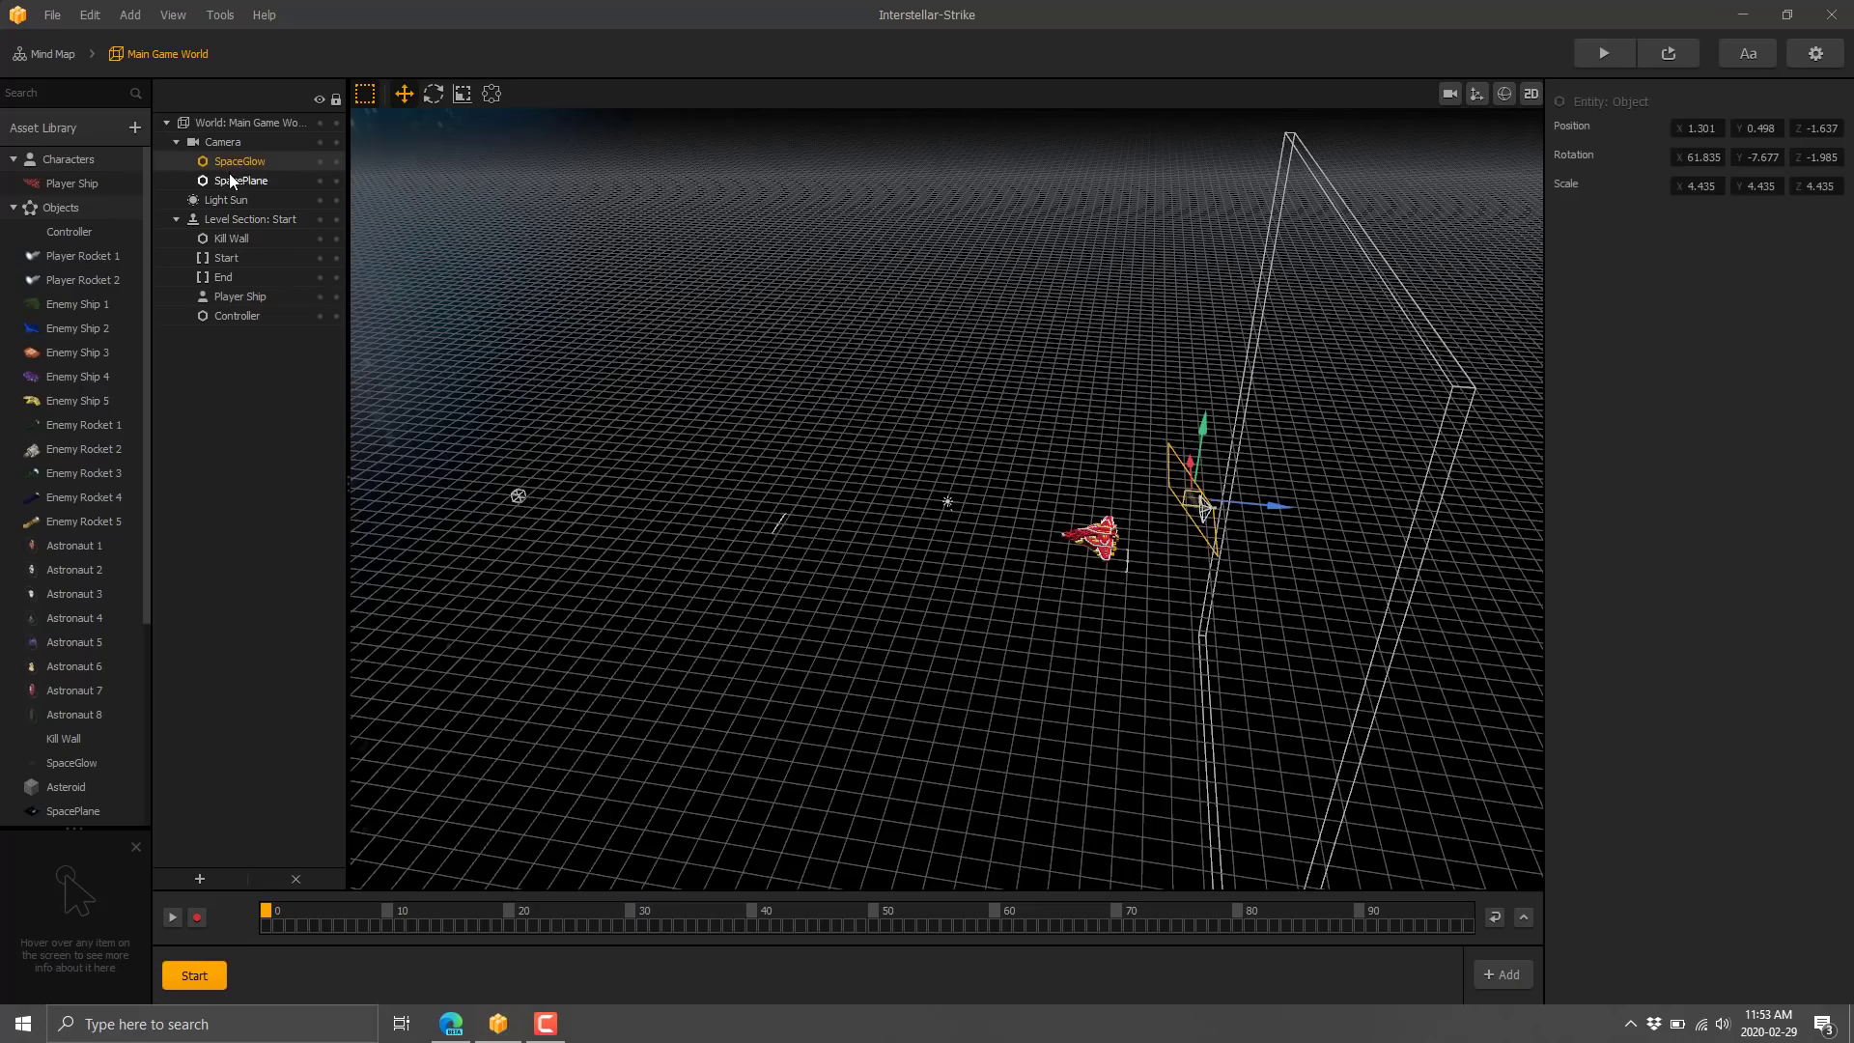
click(236, 242)
click(237, 258)
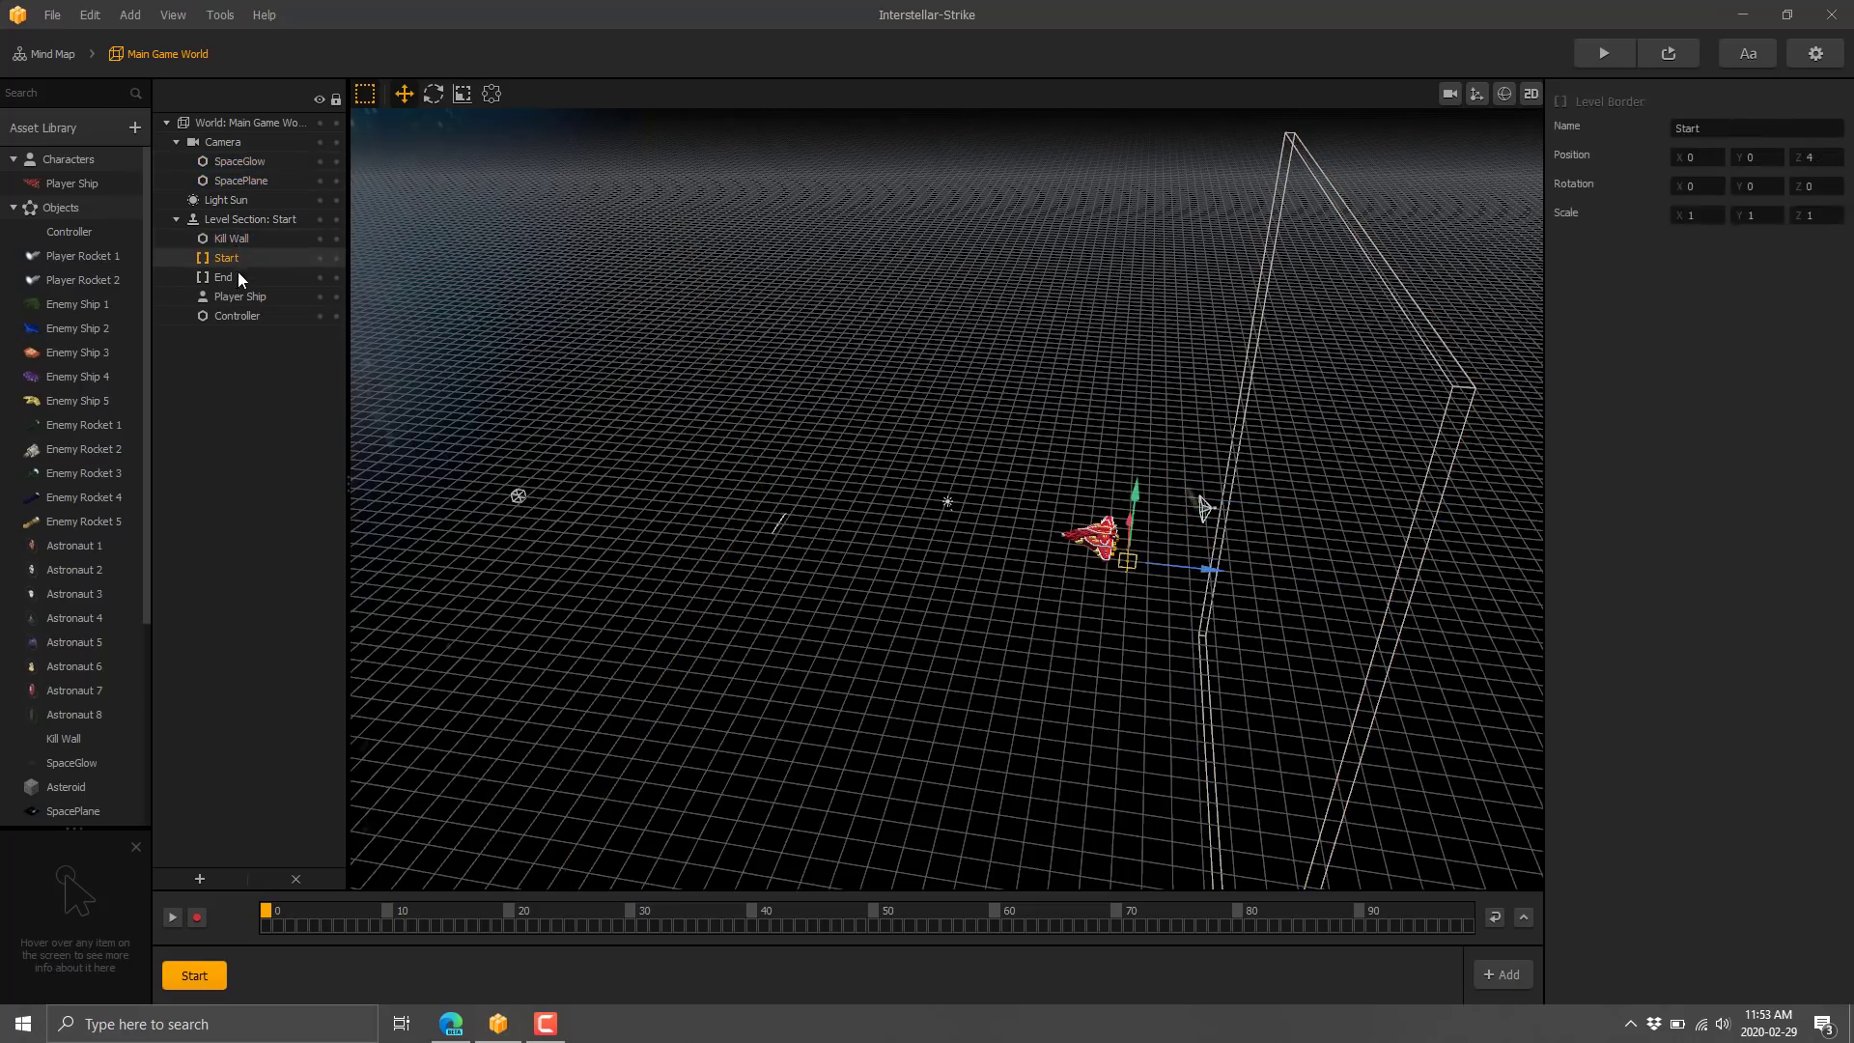
click(238, 296)
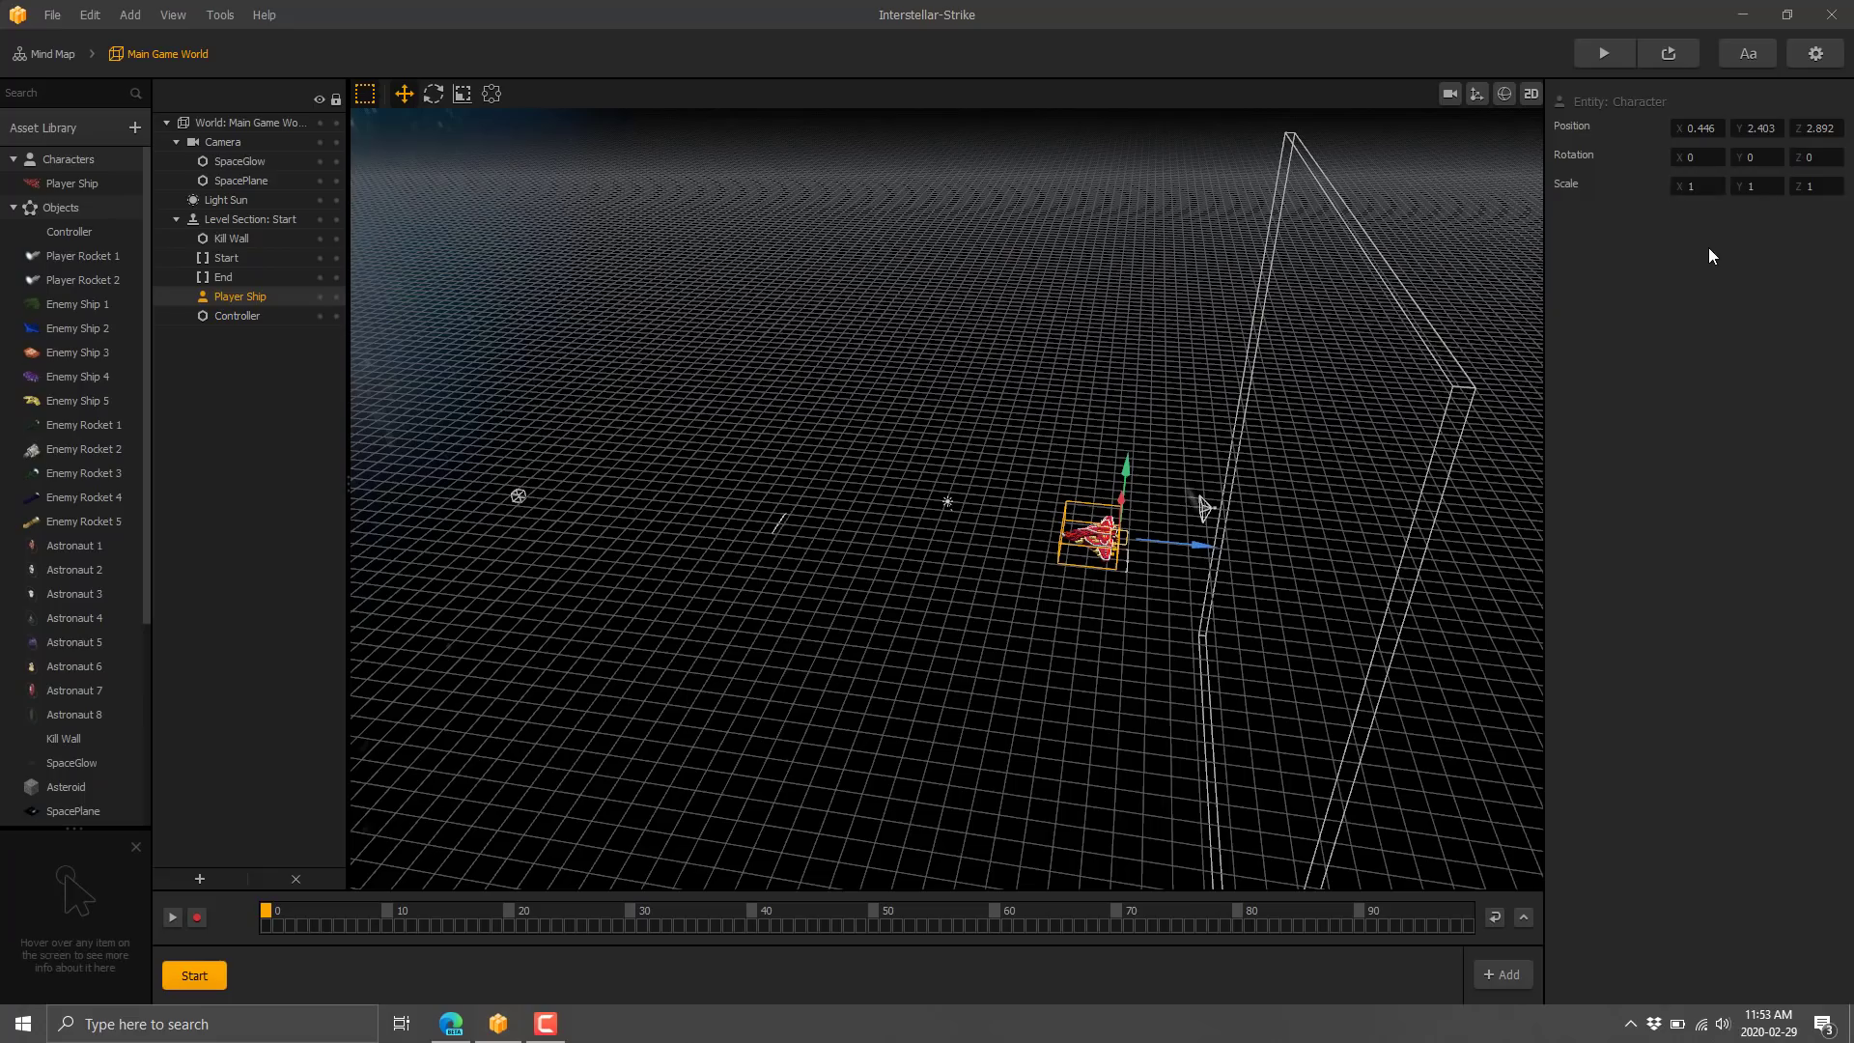
click(230, 180)
click(237, 219)
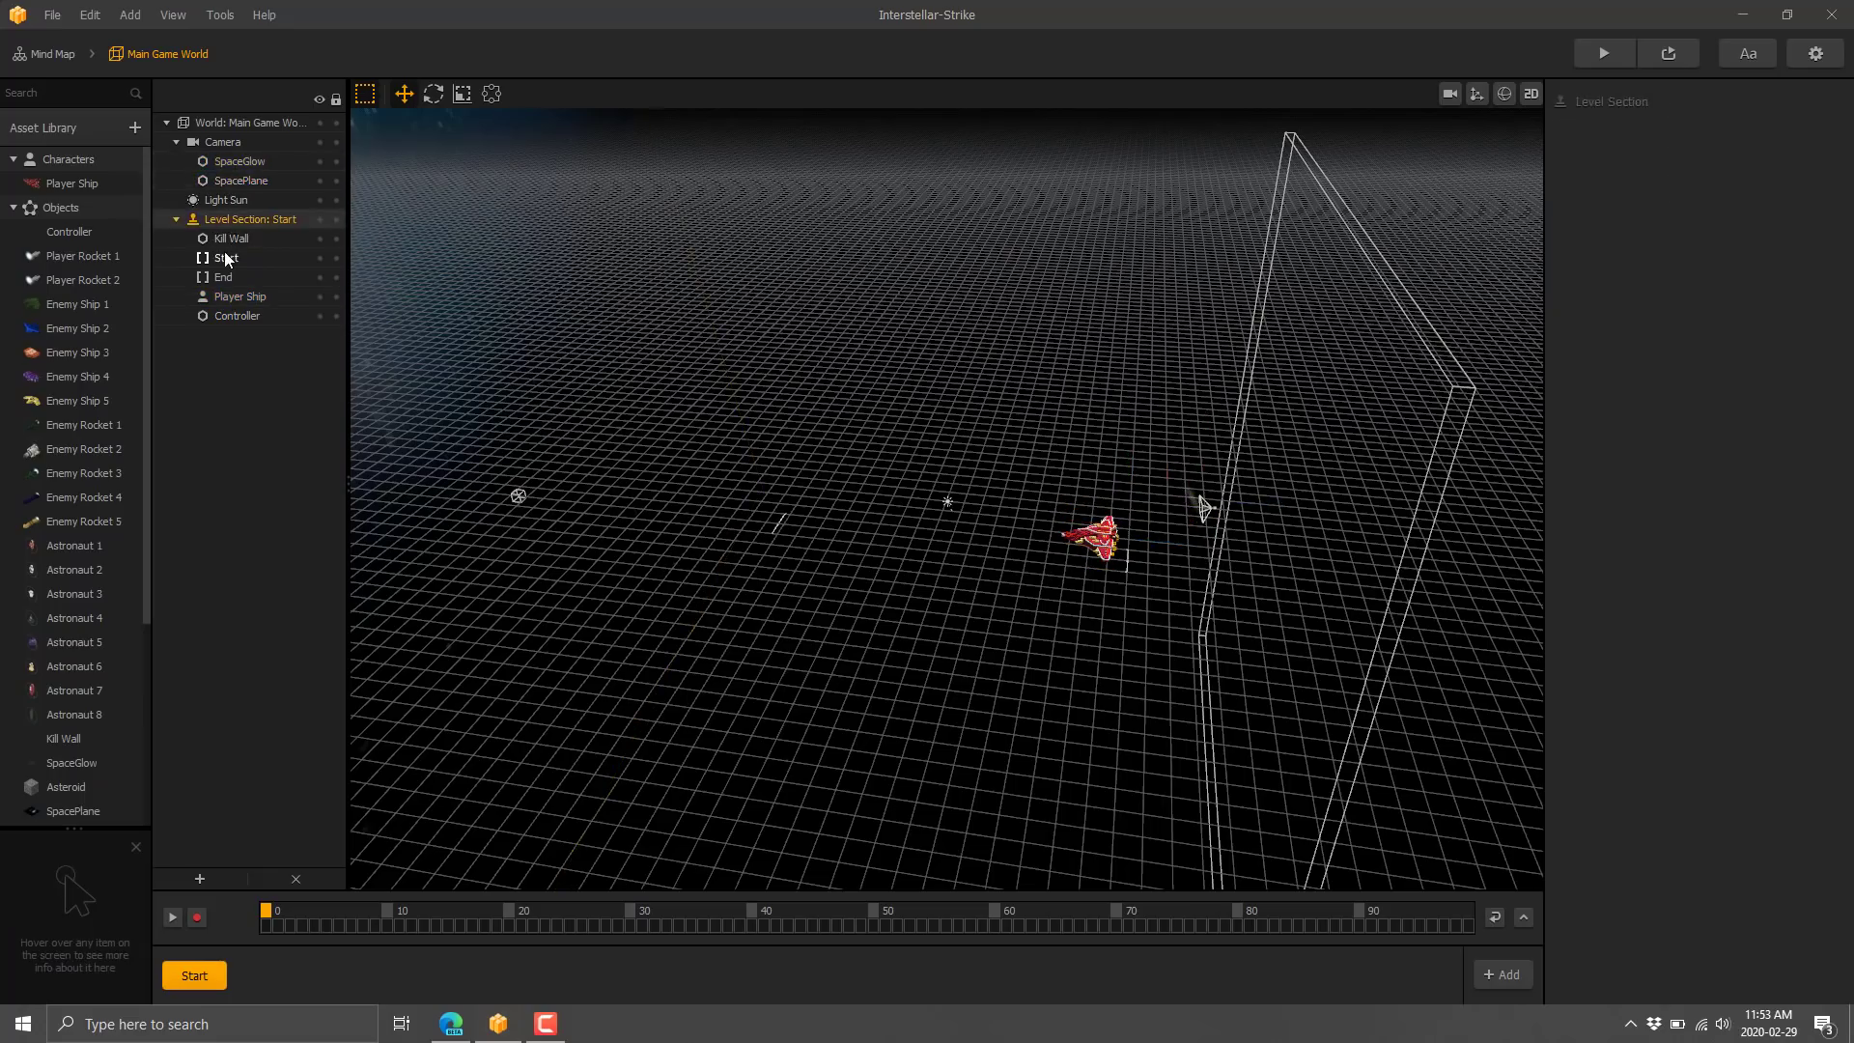
click(226, 258)
click(226, 278)
click(227, 297)
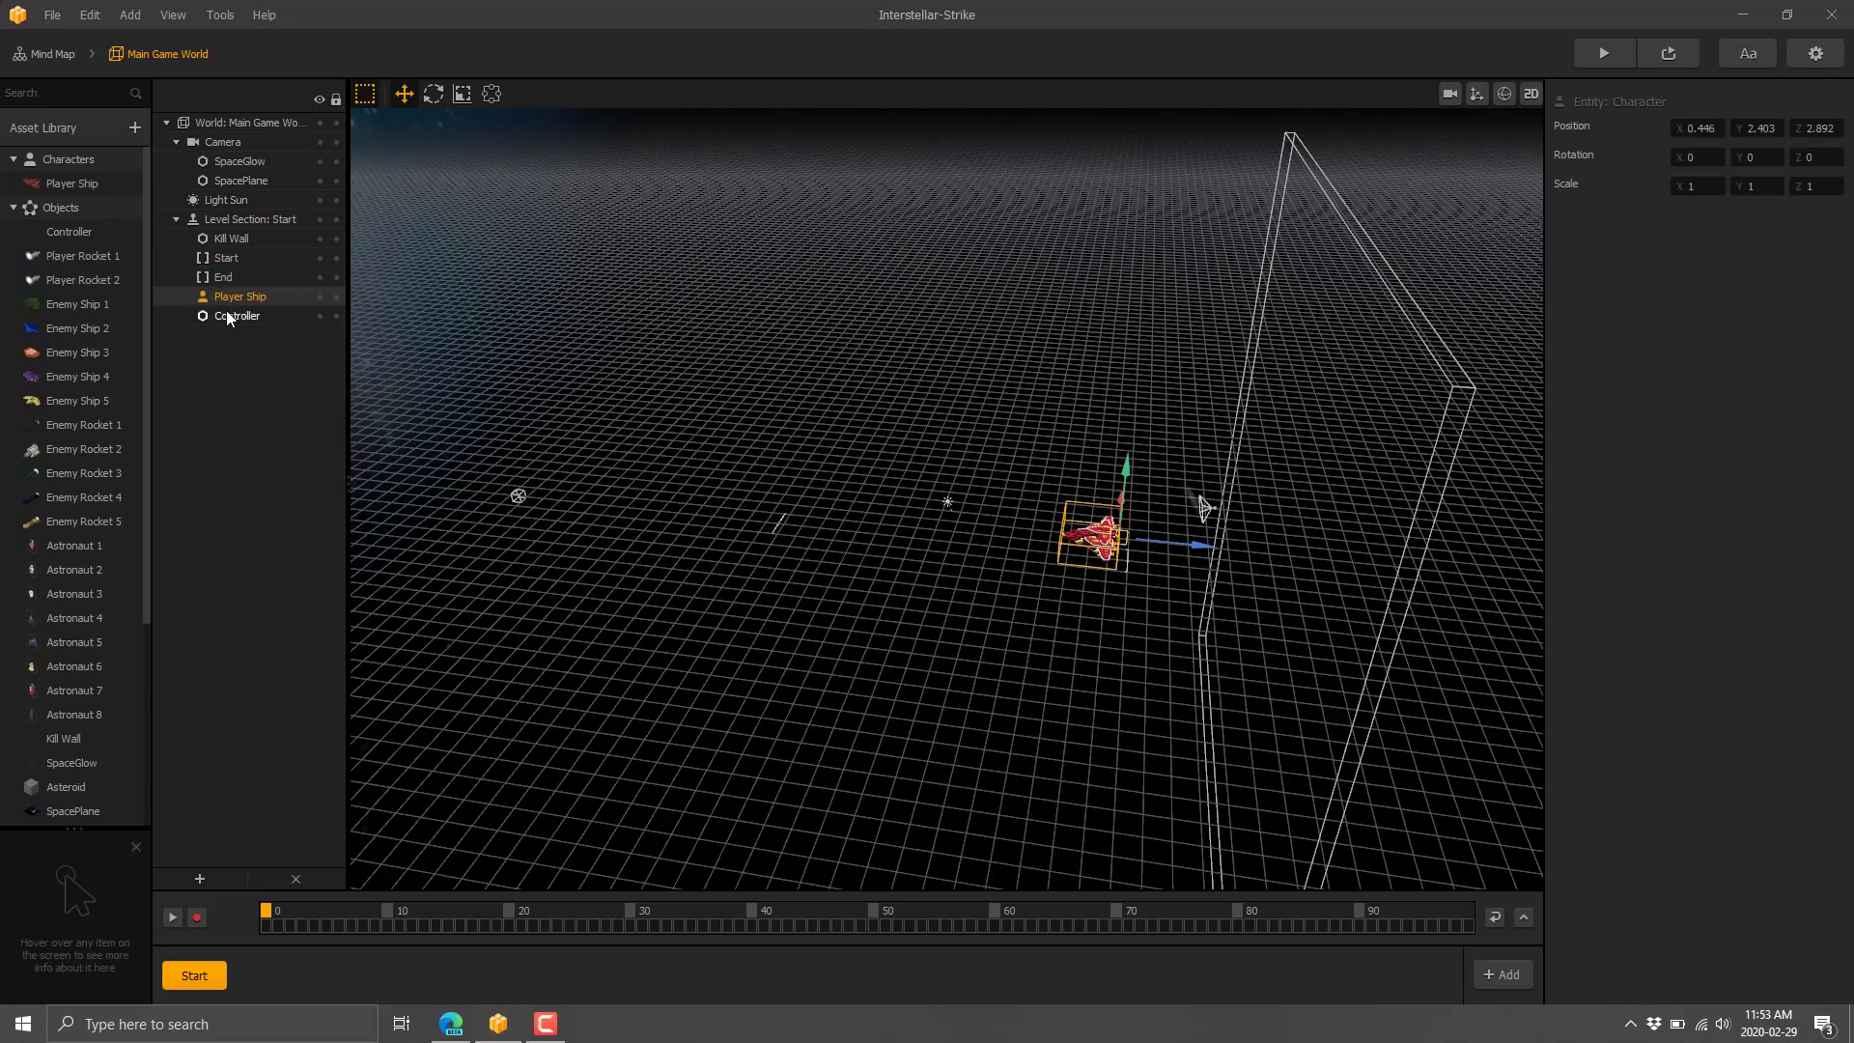
click(229, 316)
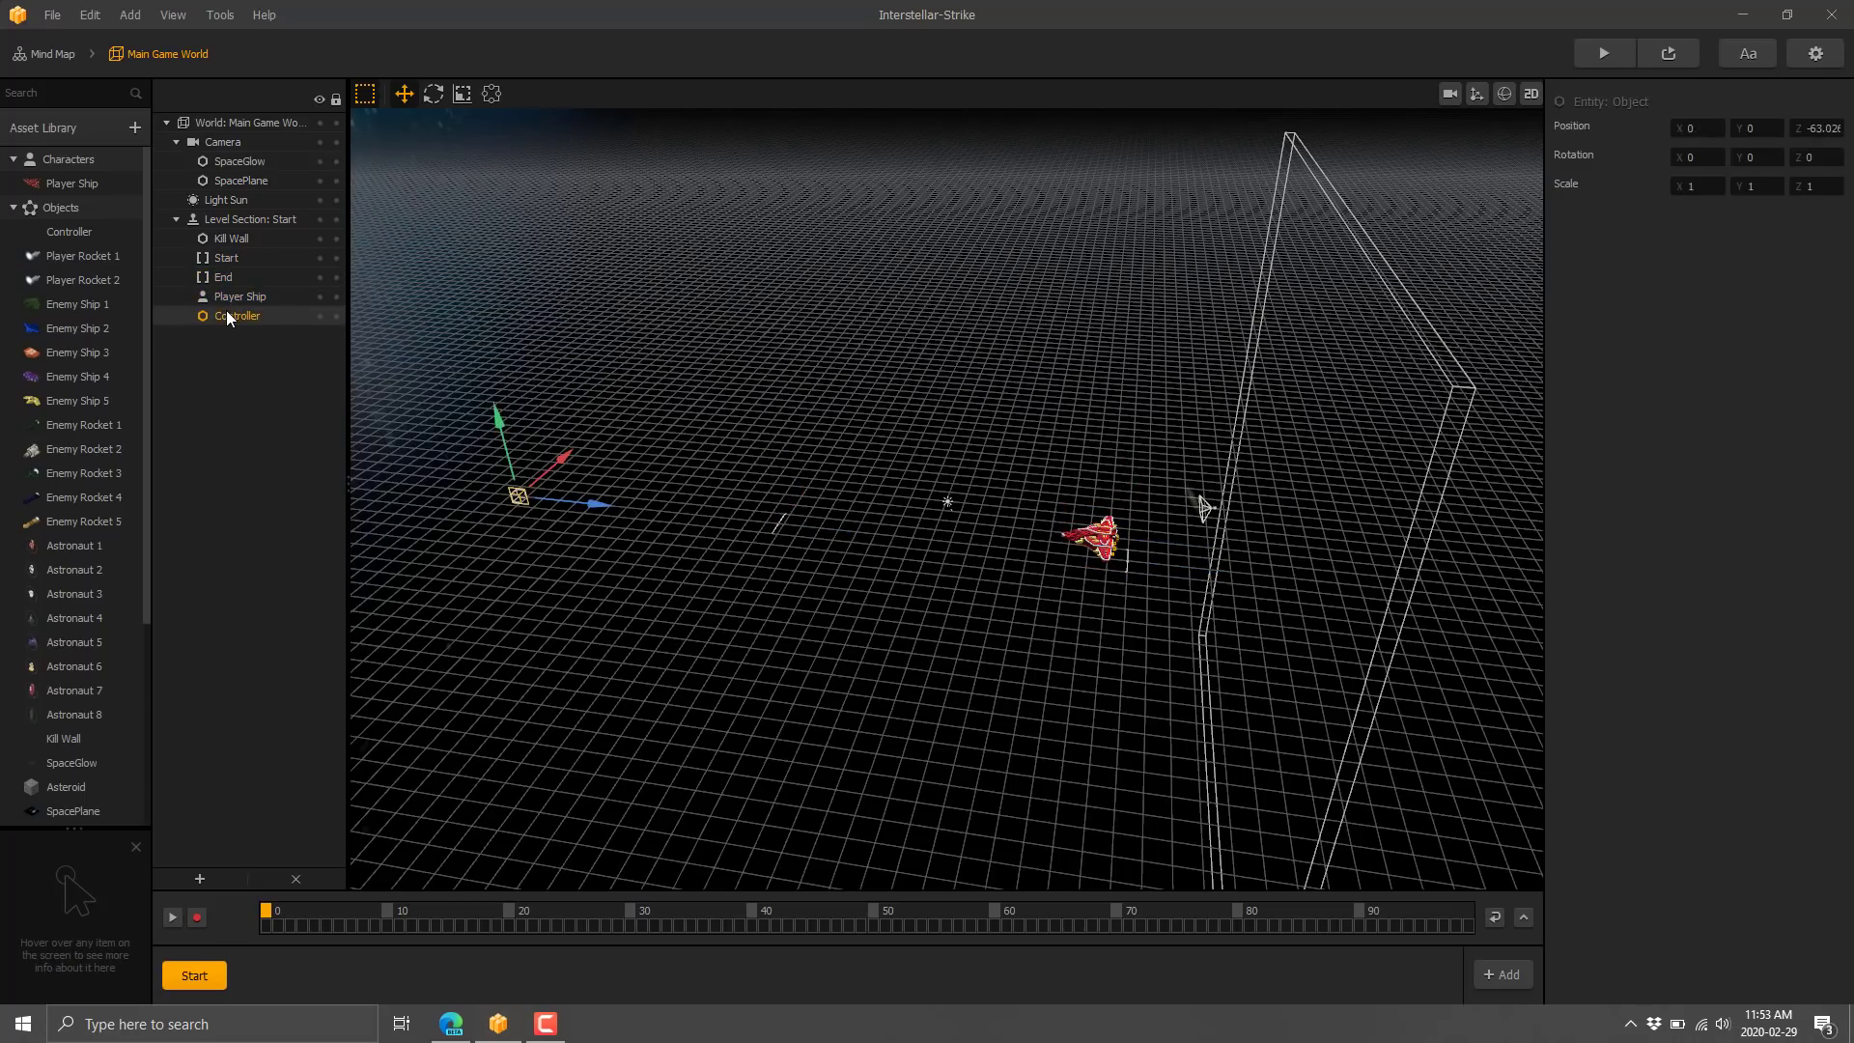
Step: Compare the Player Ship asset's settings in the library with the Light Sun and SpacePlane scene entities
click(71, 184)
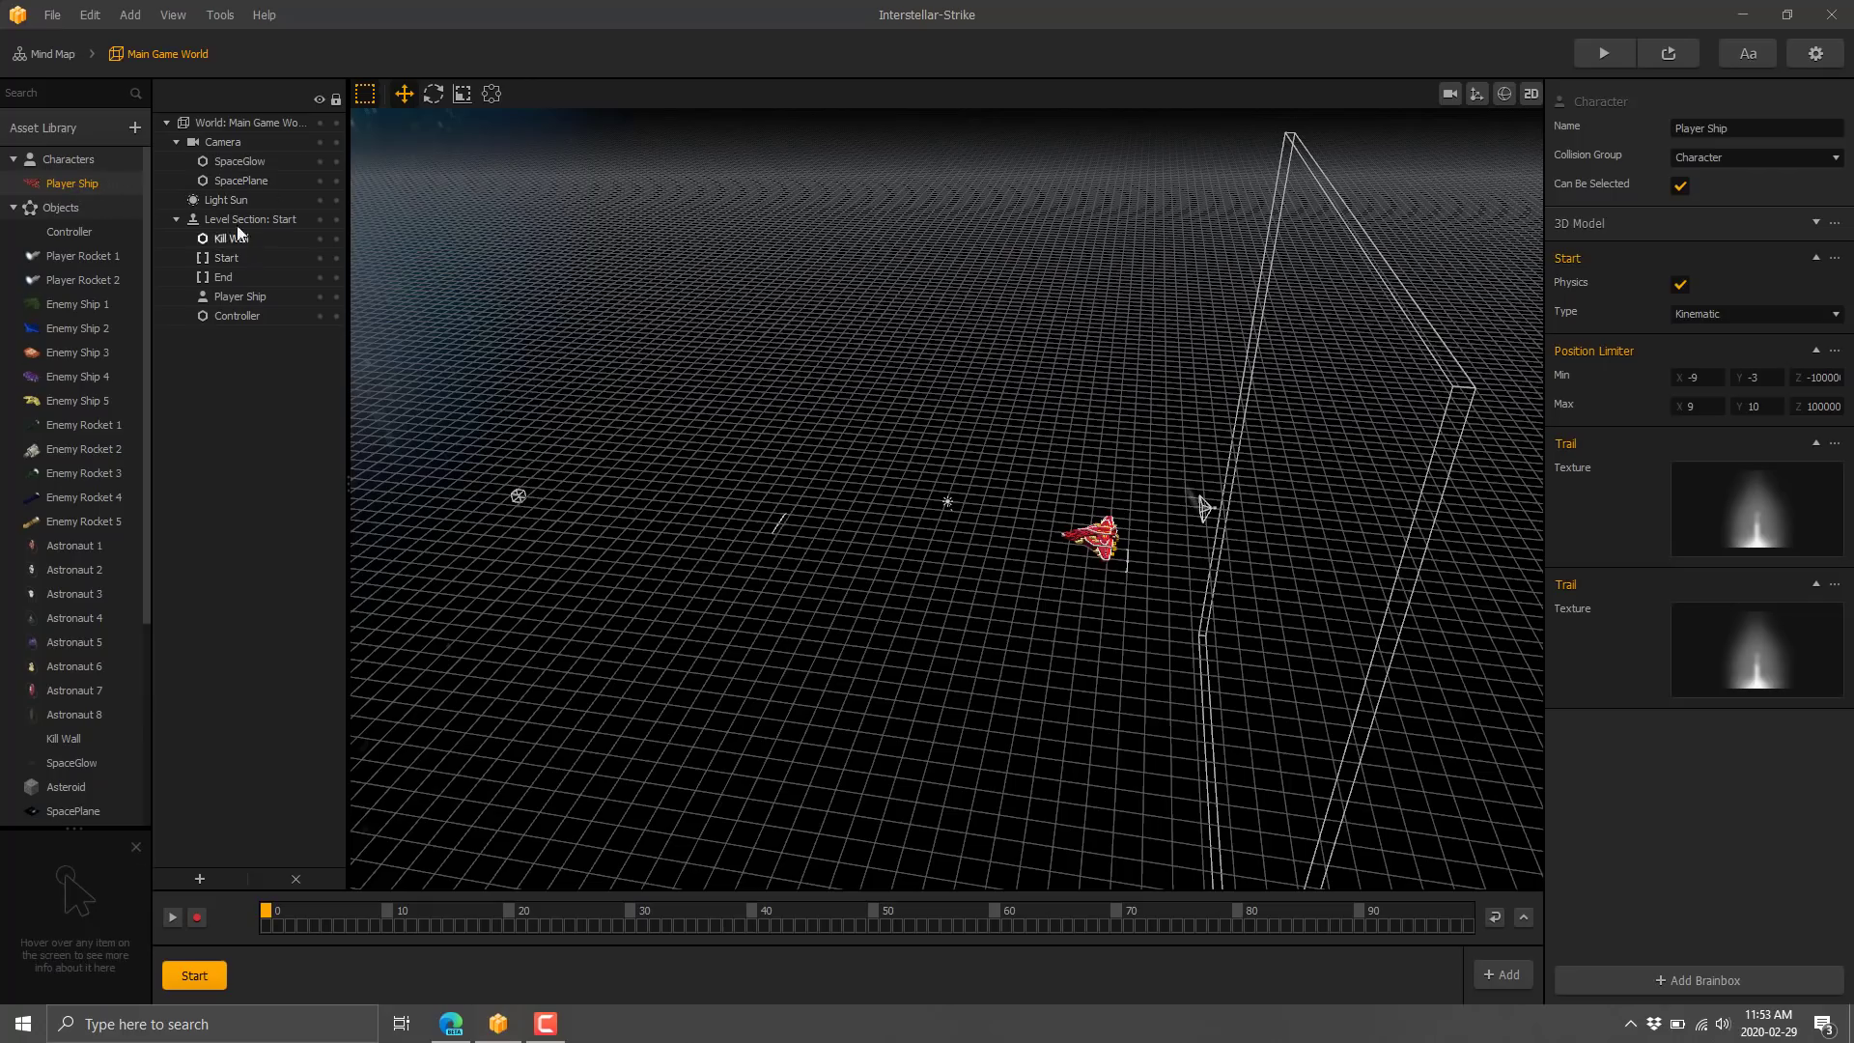
click(232, 200)
click(237, 182)
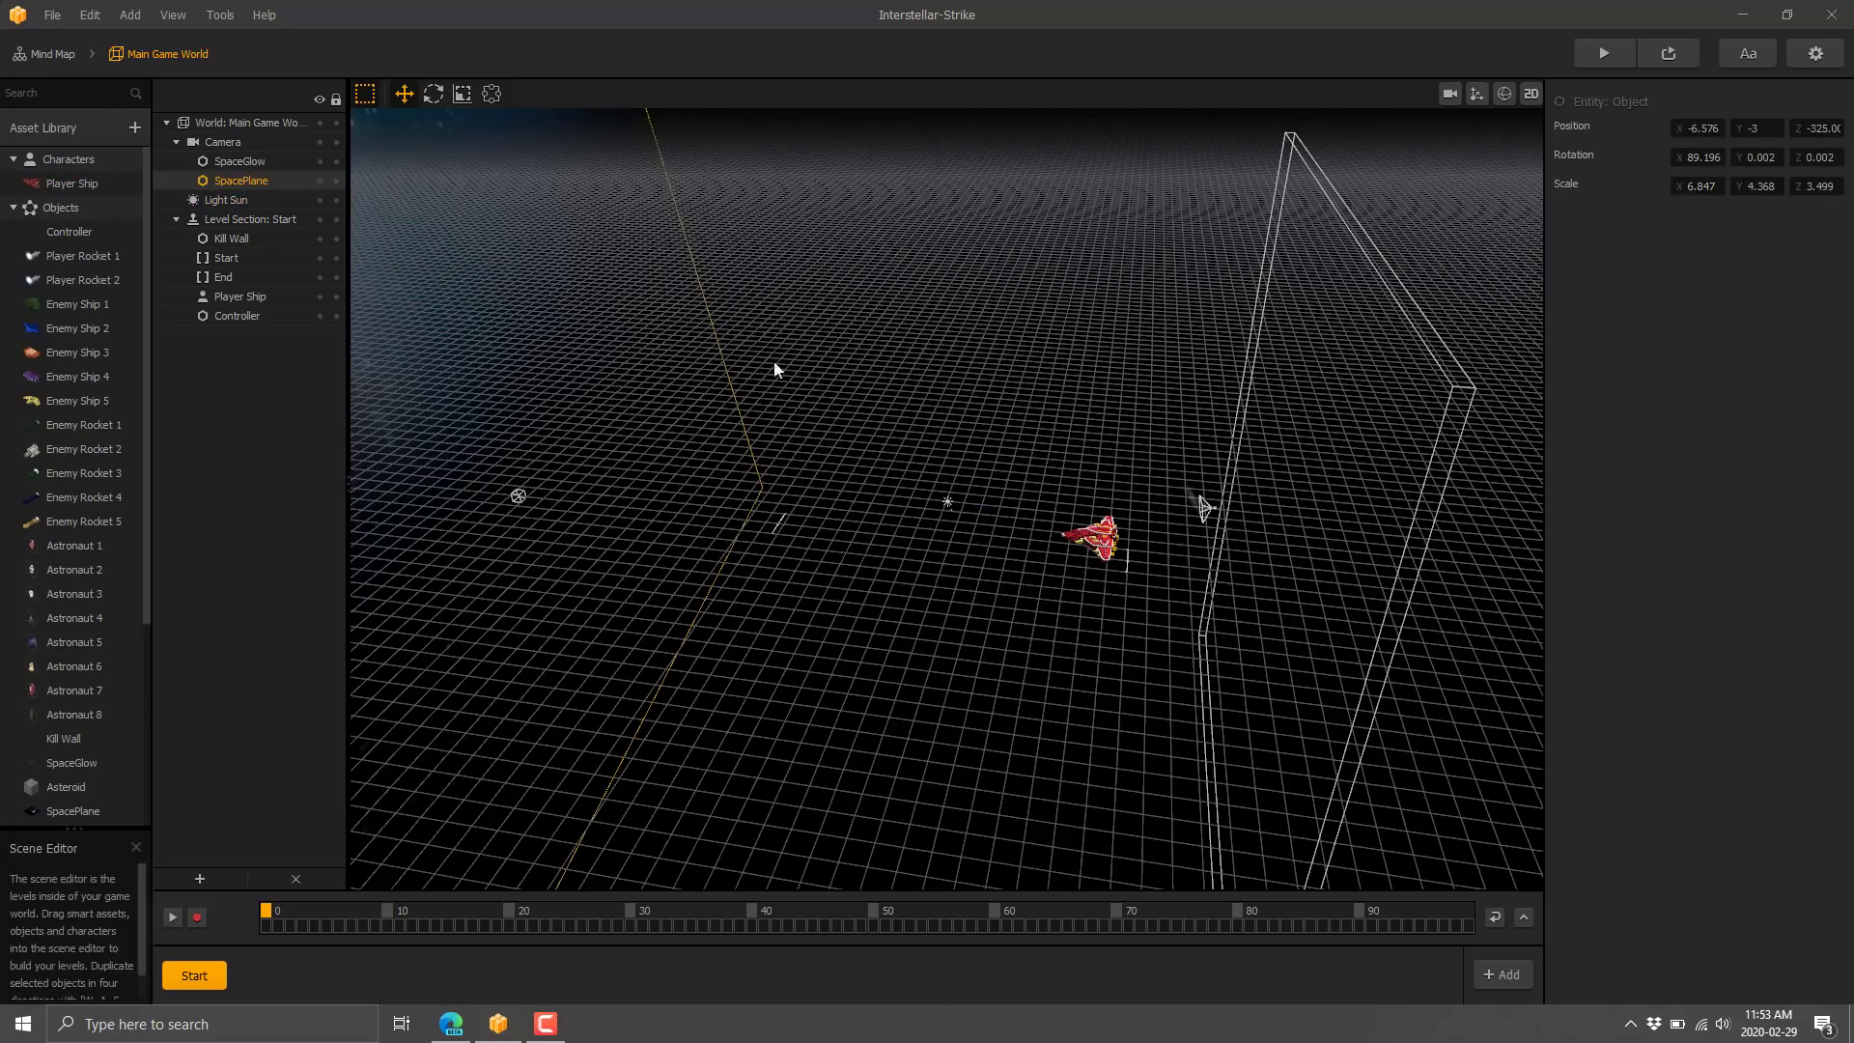
click(72, 183)
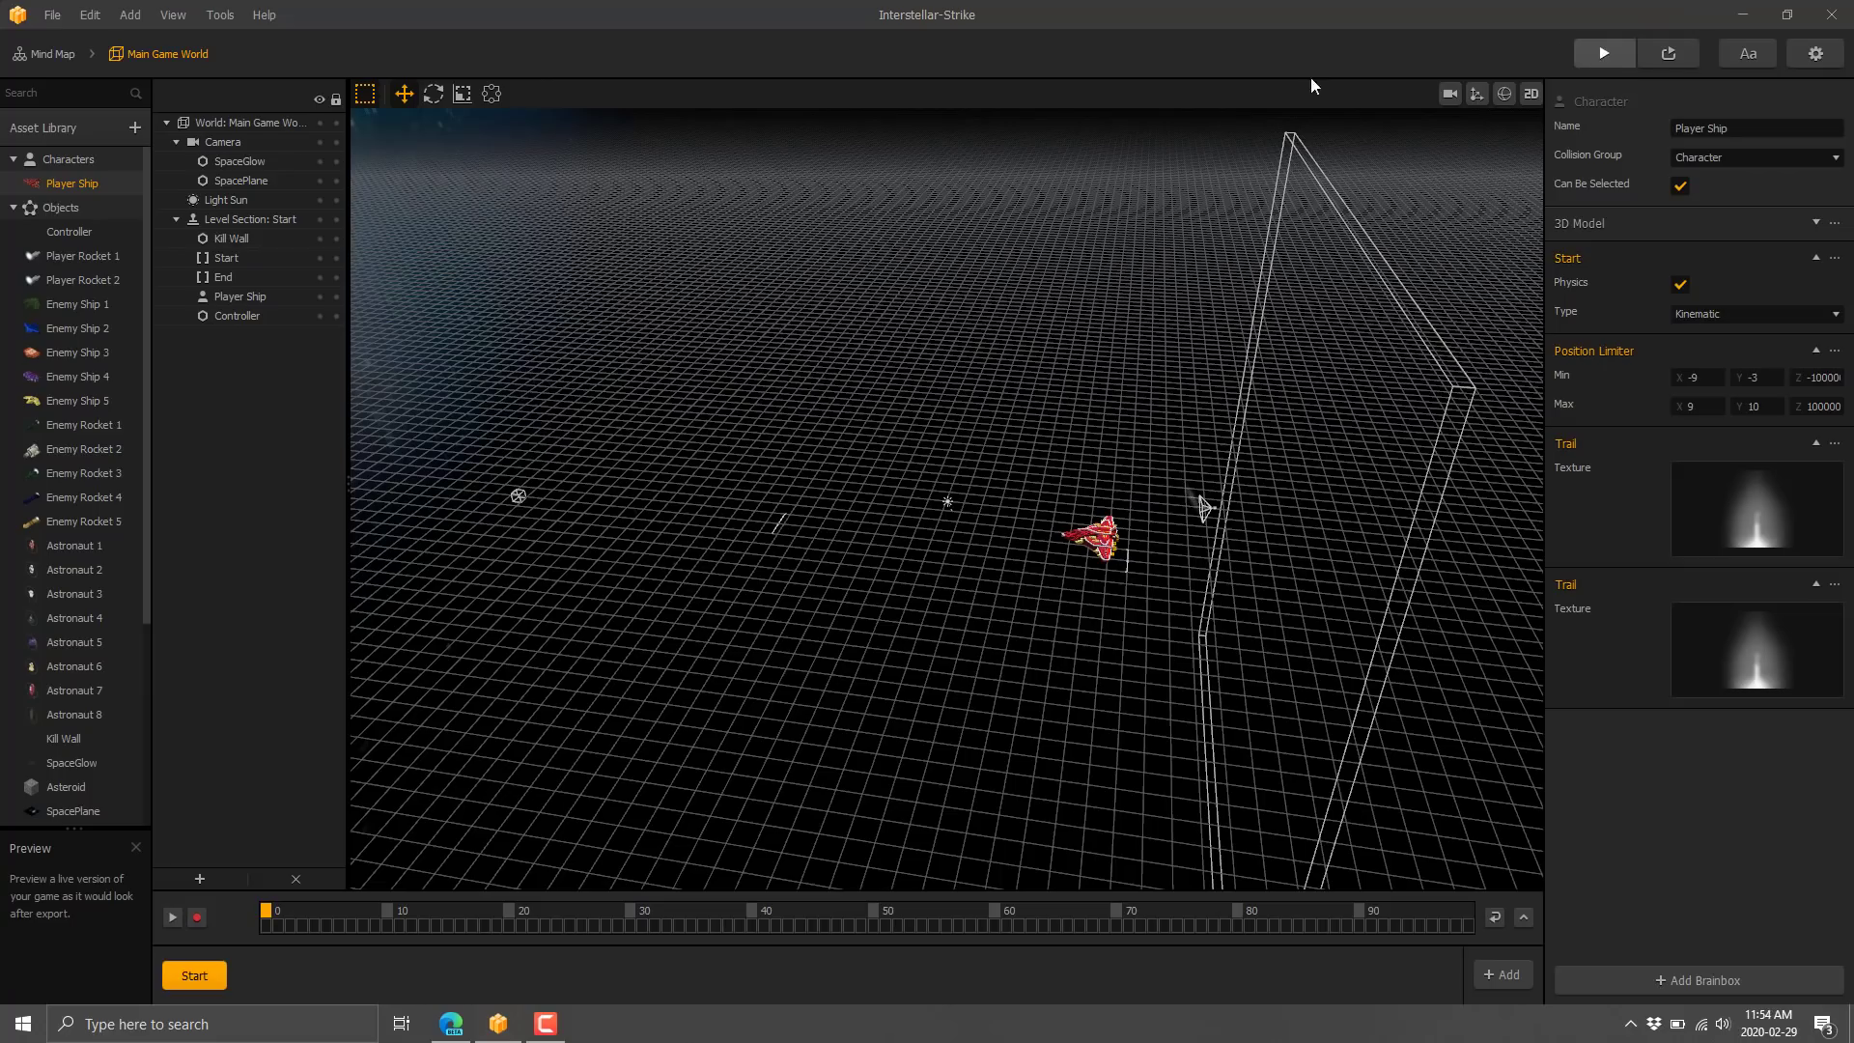
Step: Play the game in the preview window, view the available device resolutions, and close the preview
click(1632, 64)
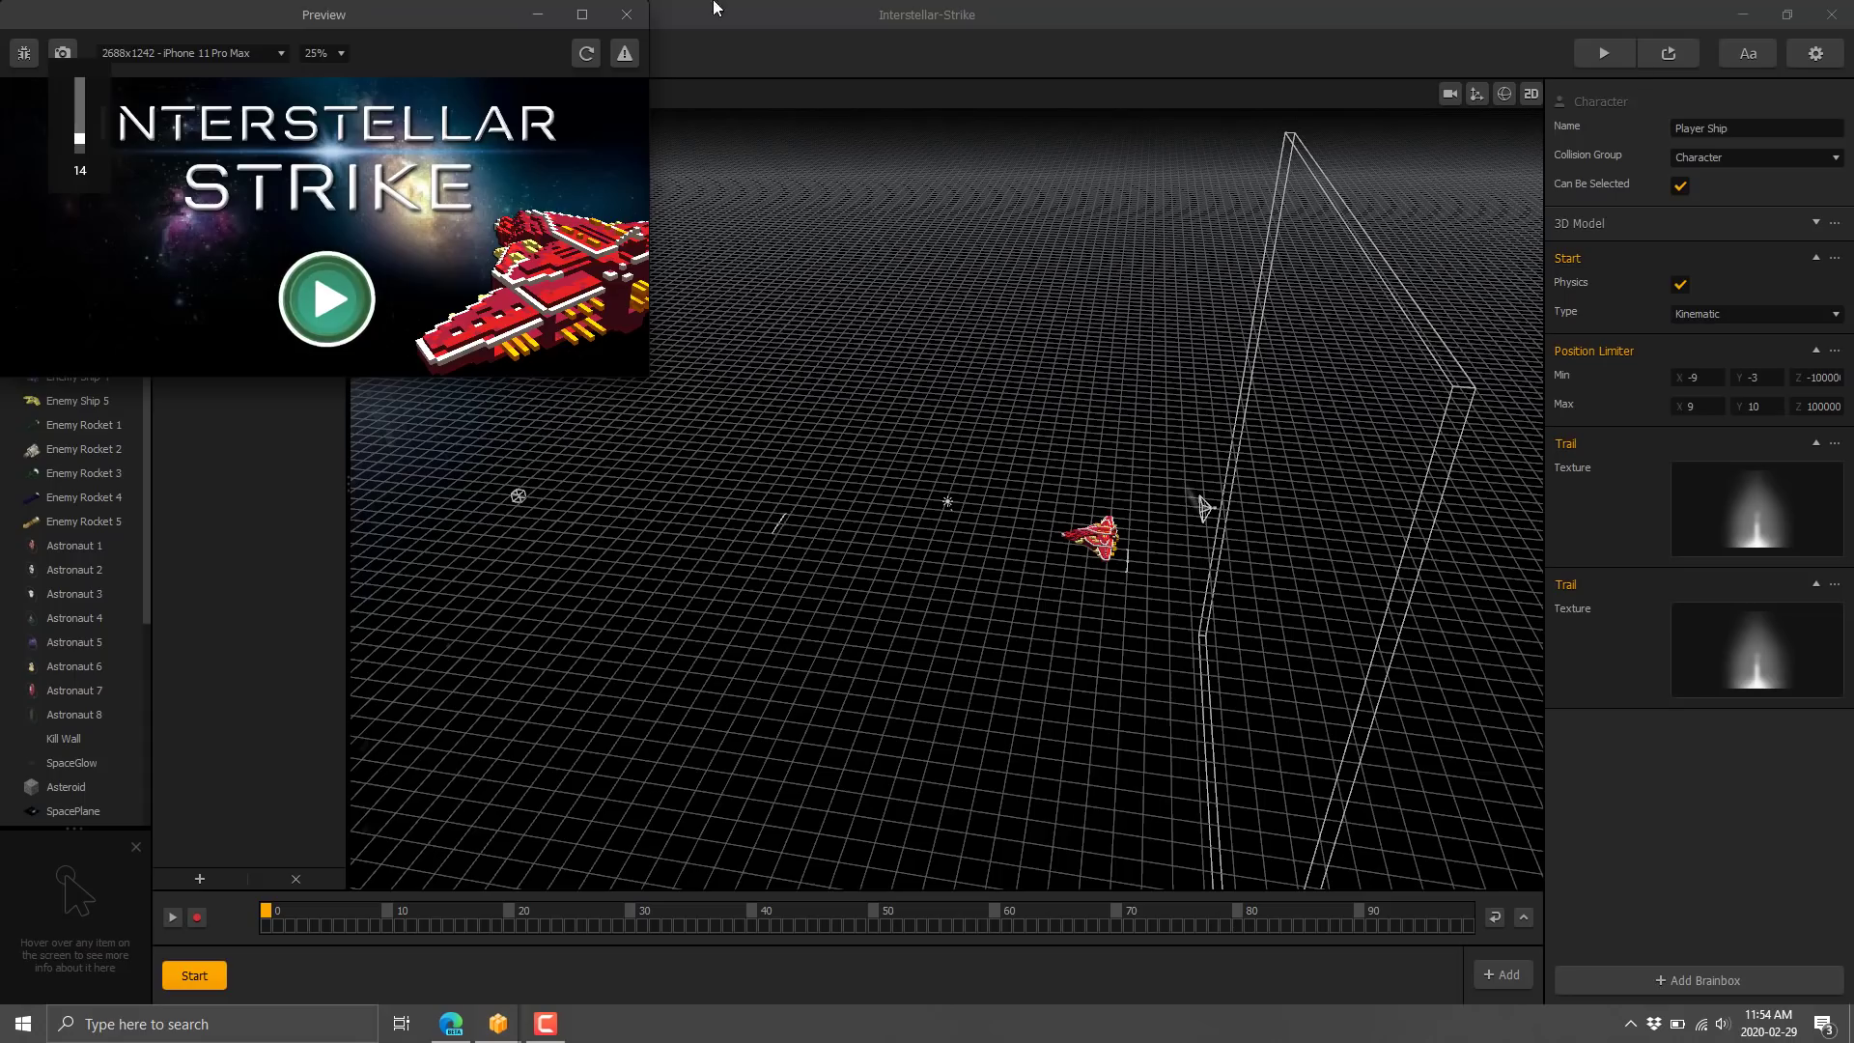
drag(377, 16, 860, 184)
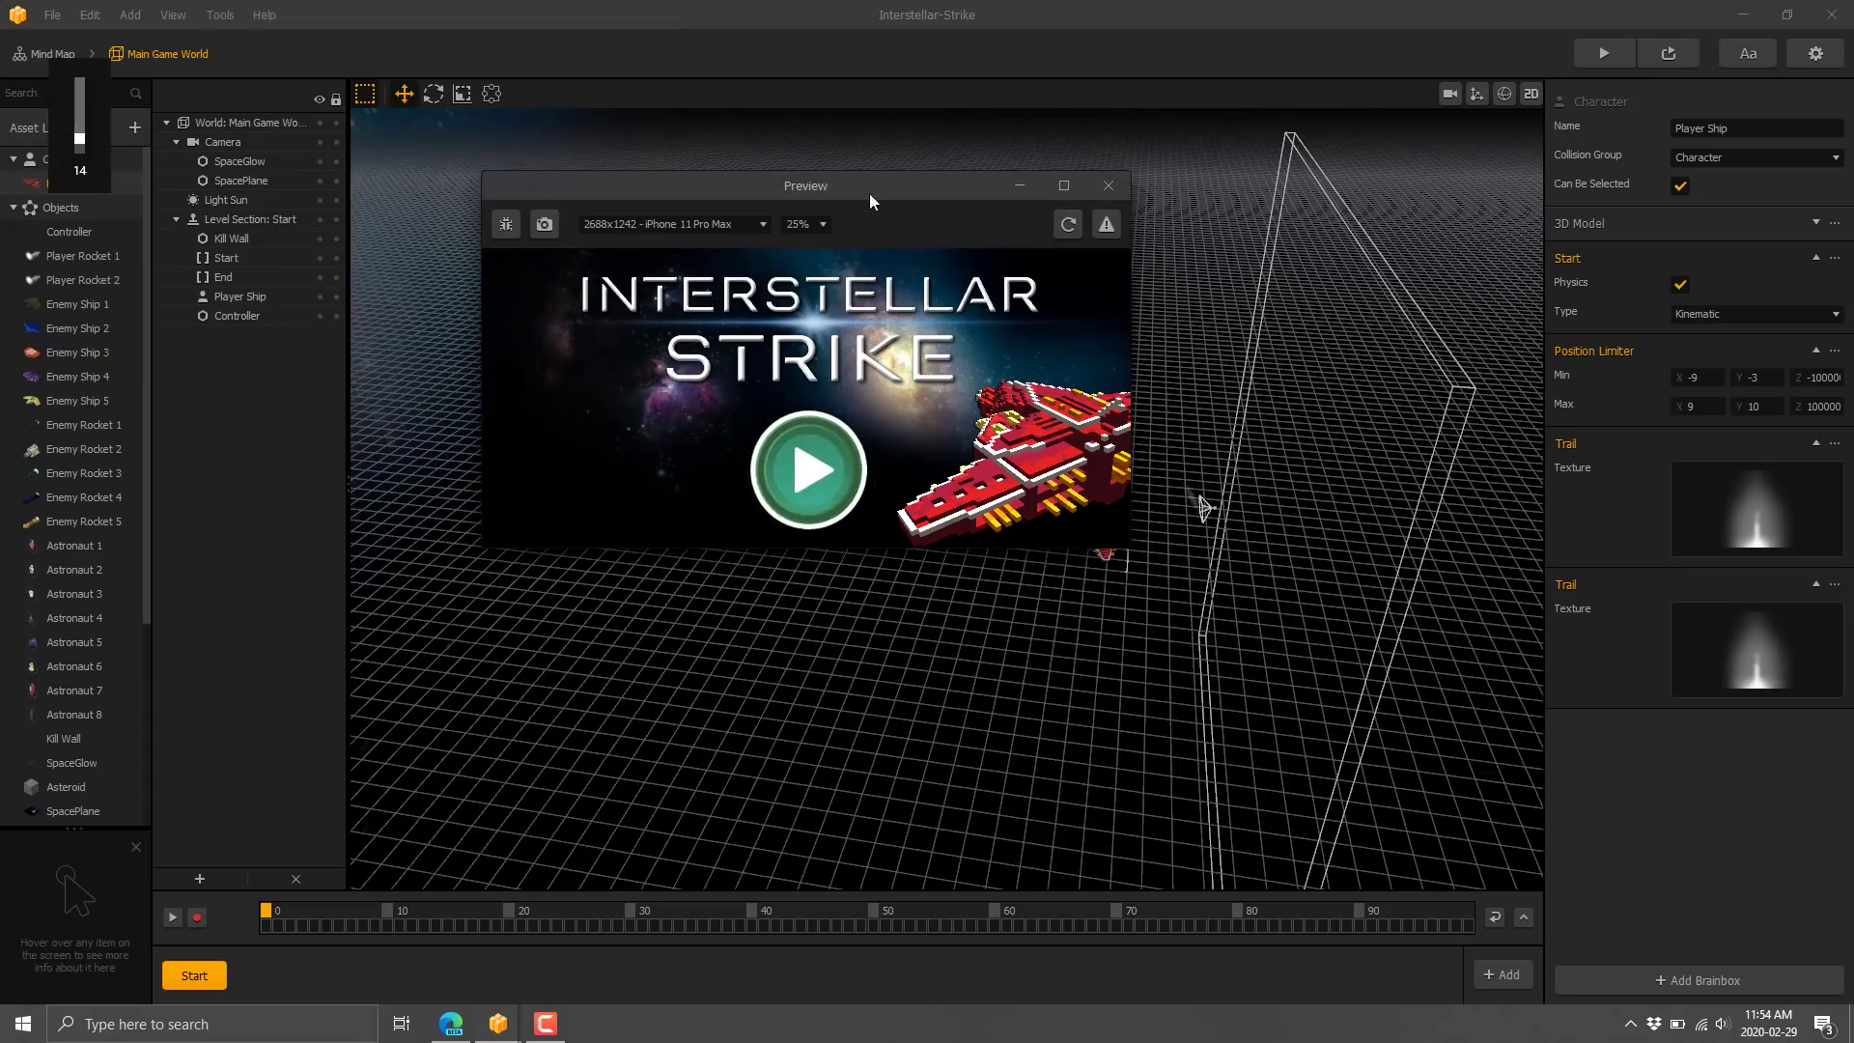
click(819, 460)
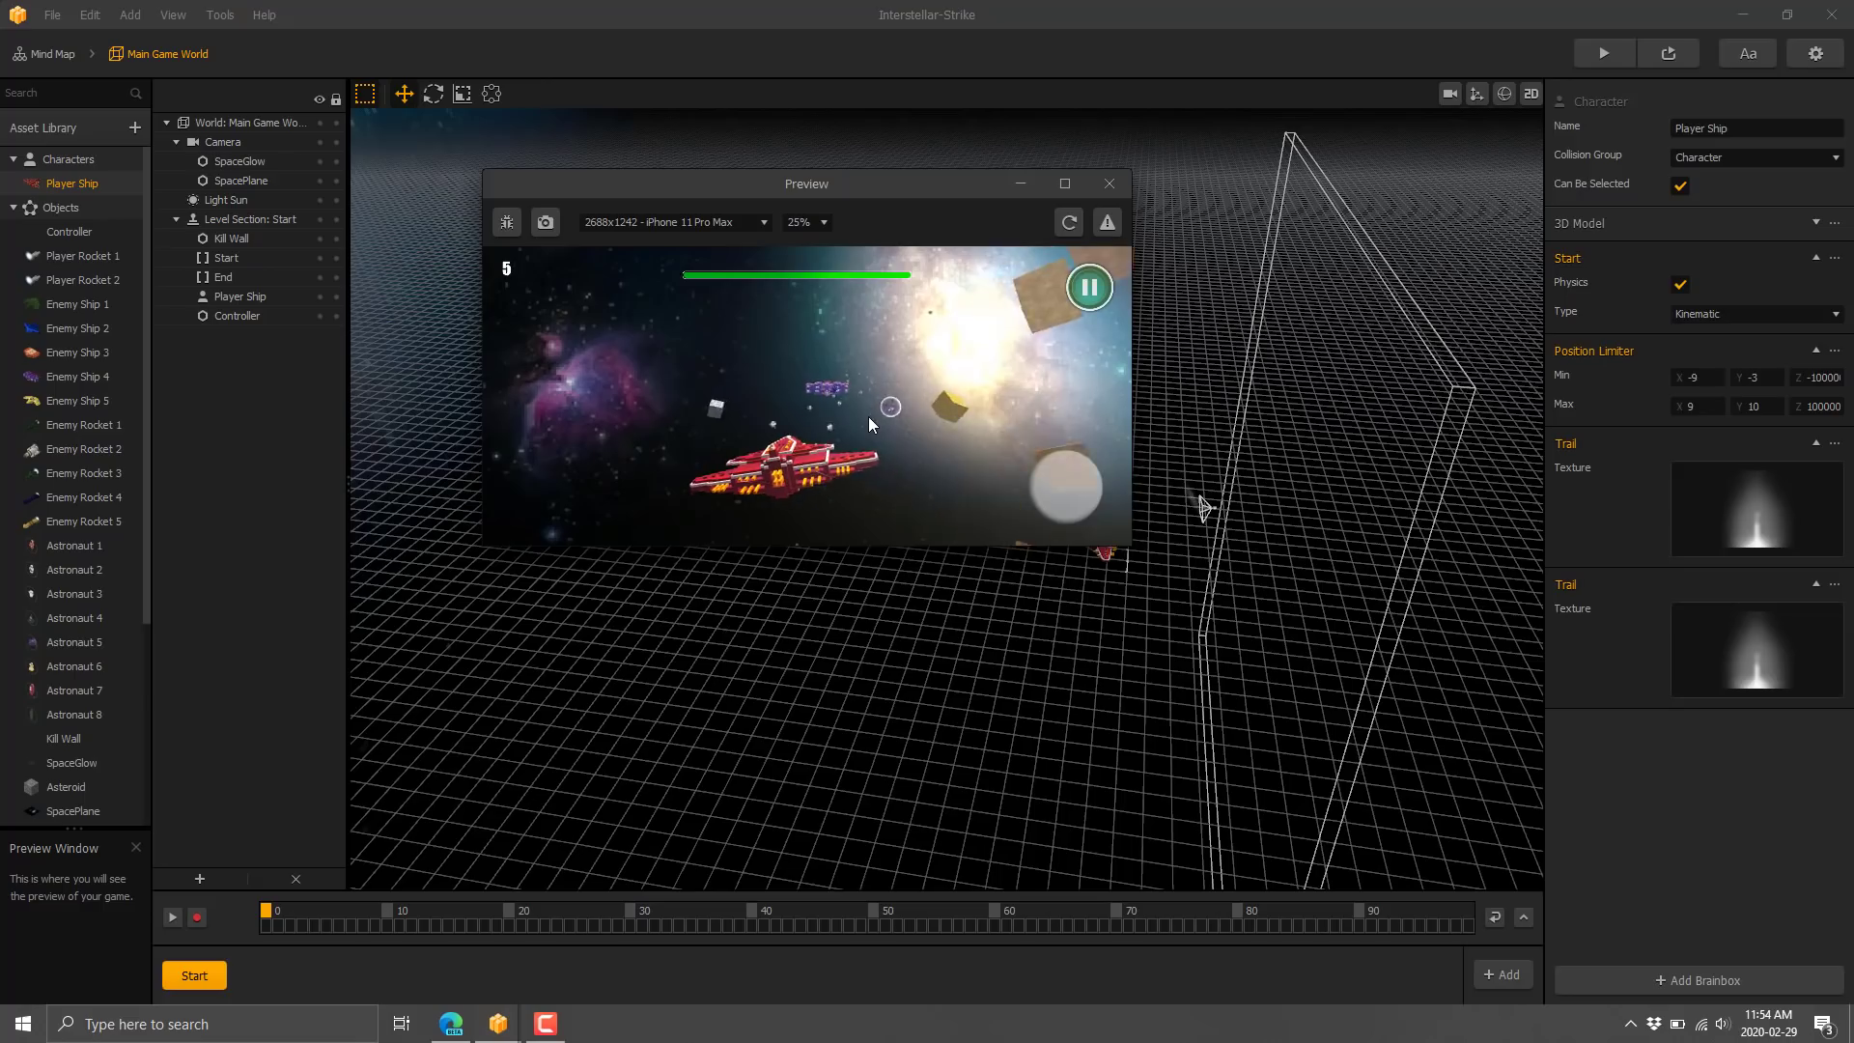
click(763, 224)
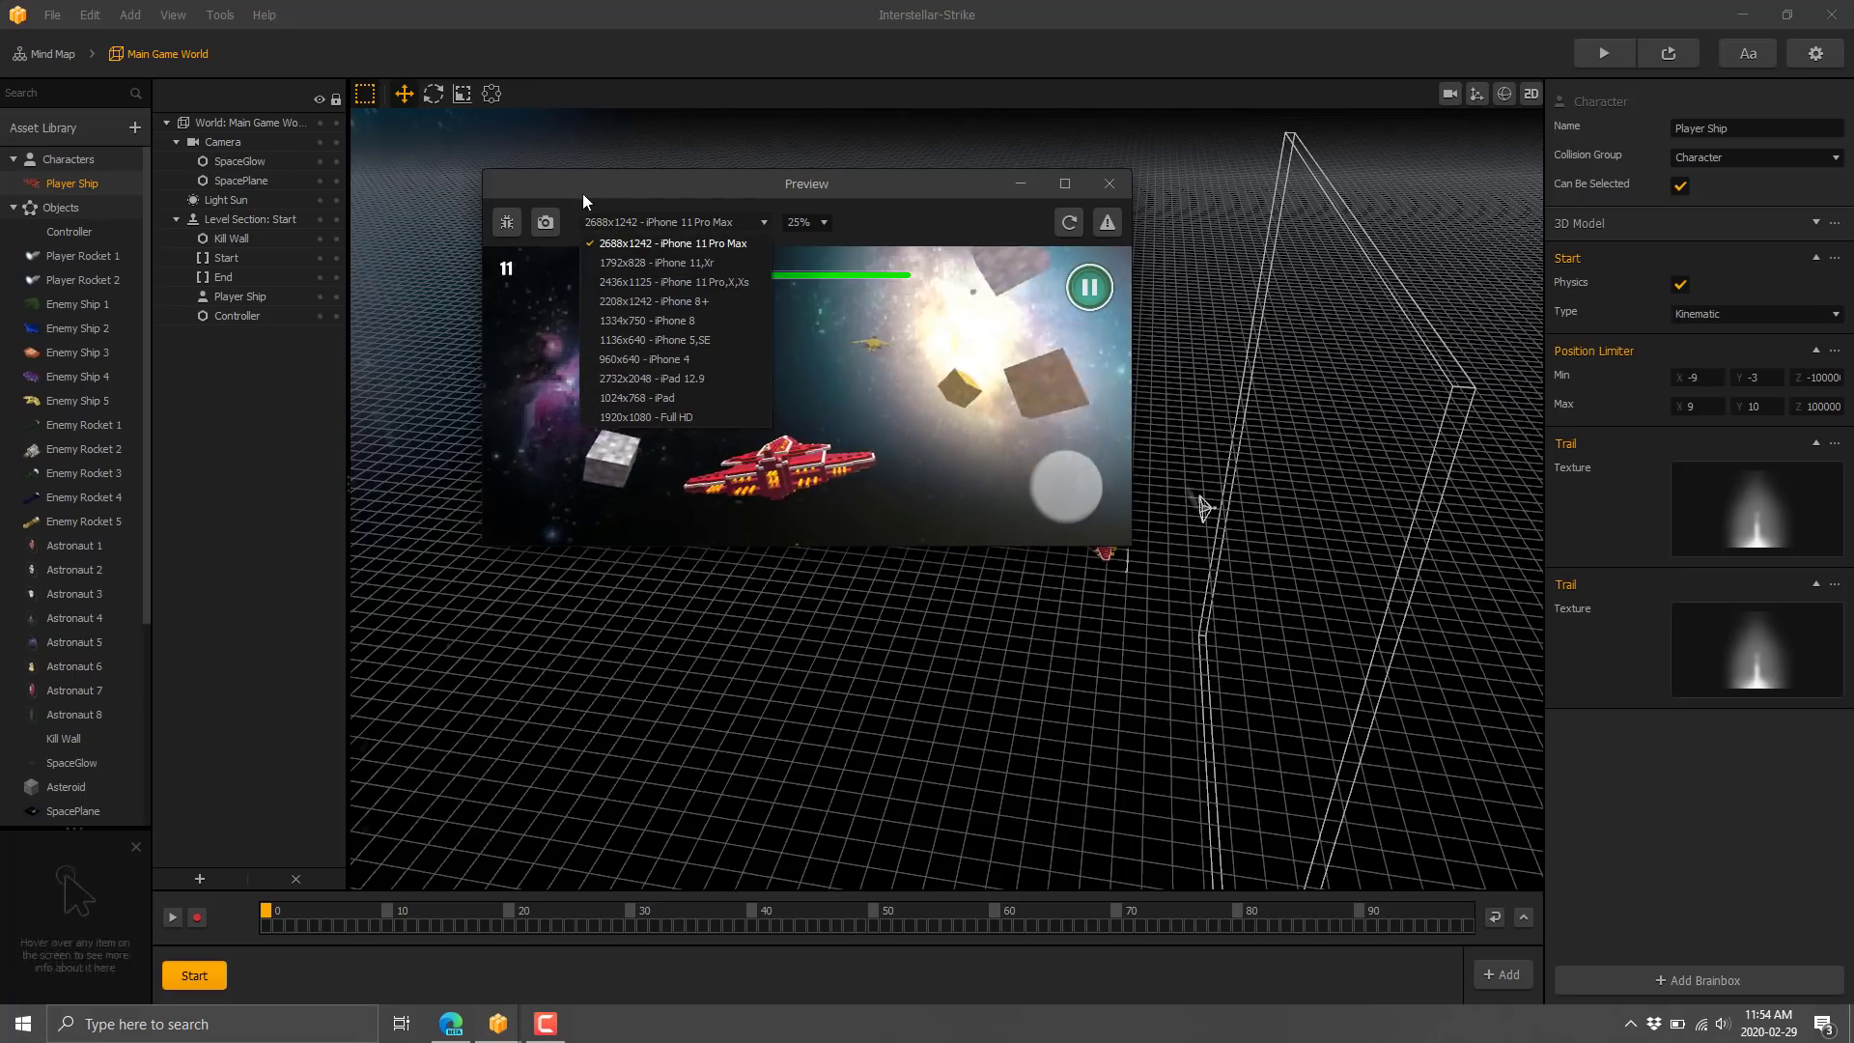
click(1108, 184)
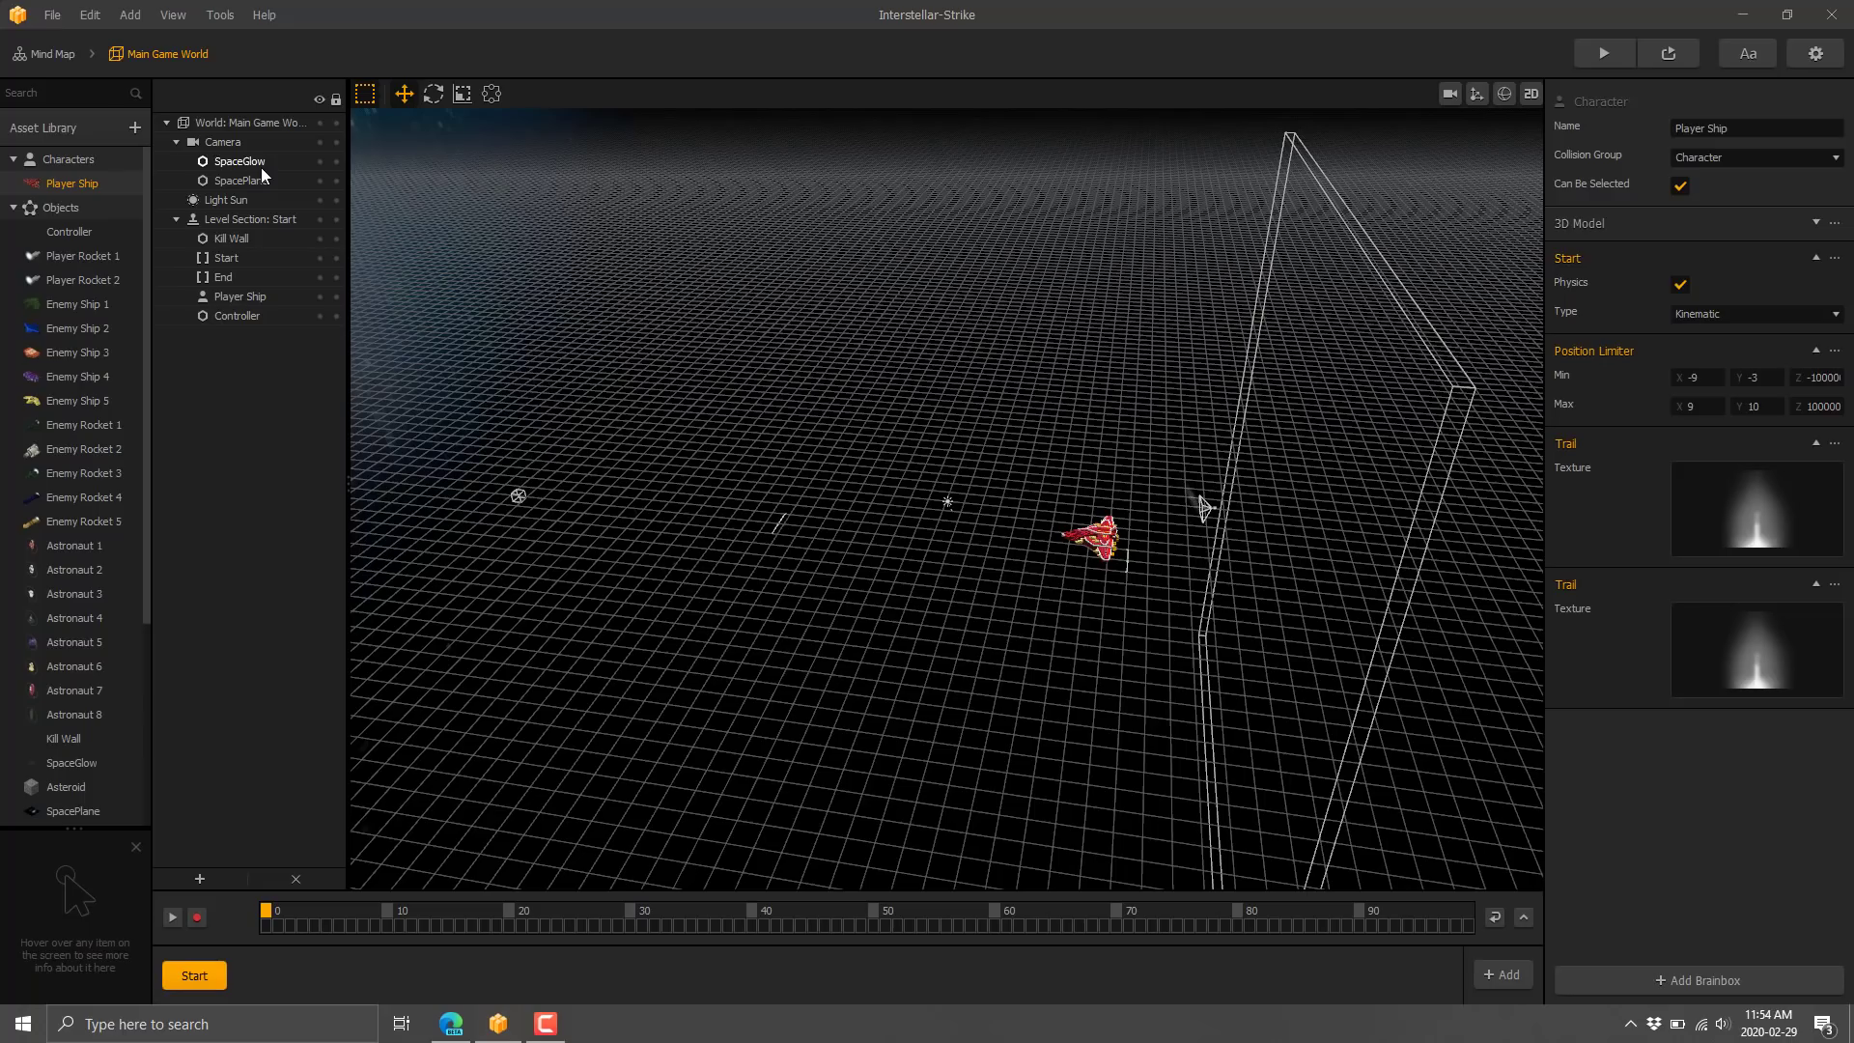
Step: Review the export platforms offered for the project without exporting
click(63, 16)
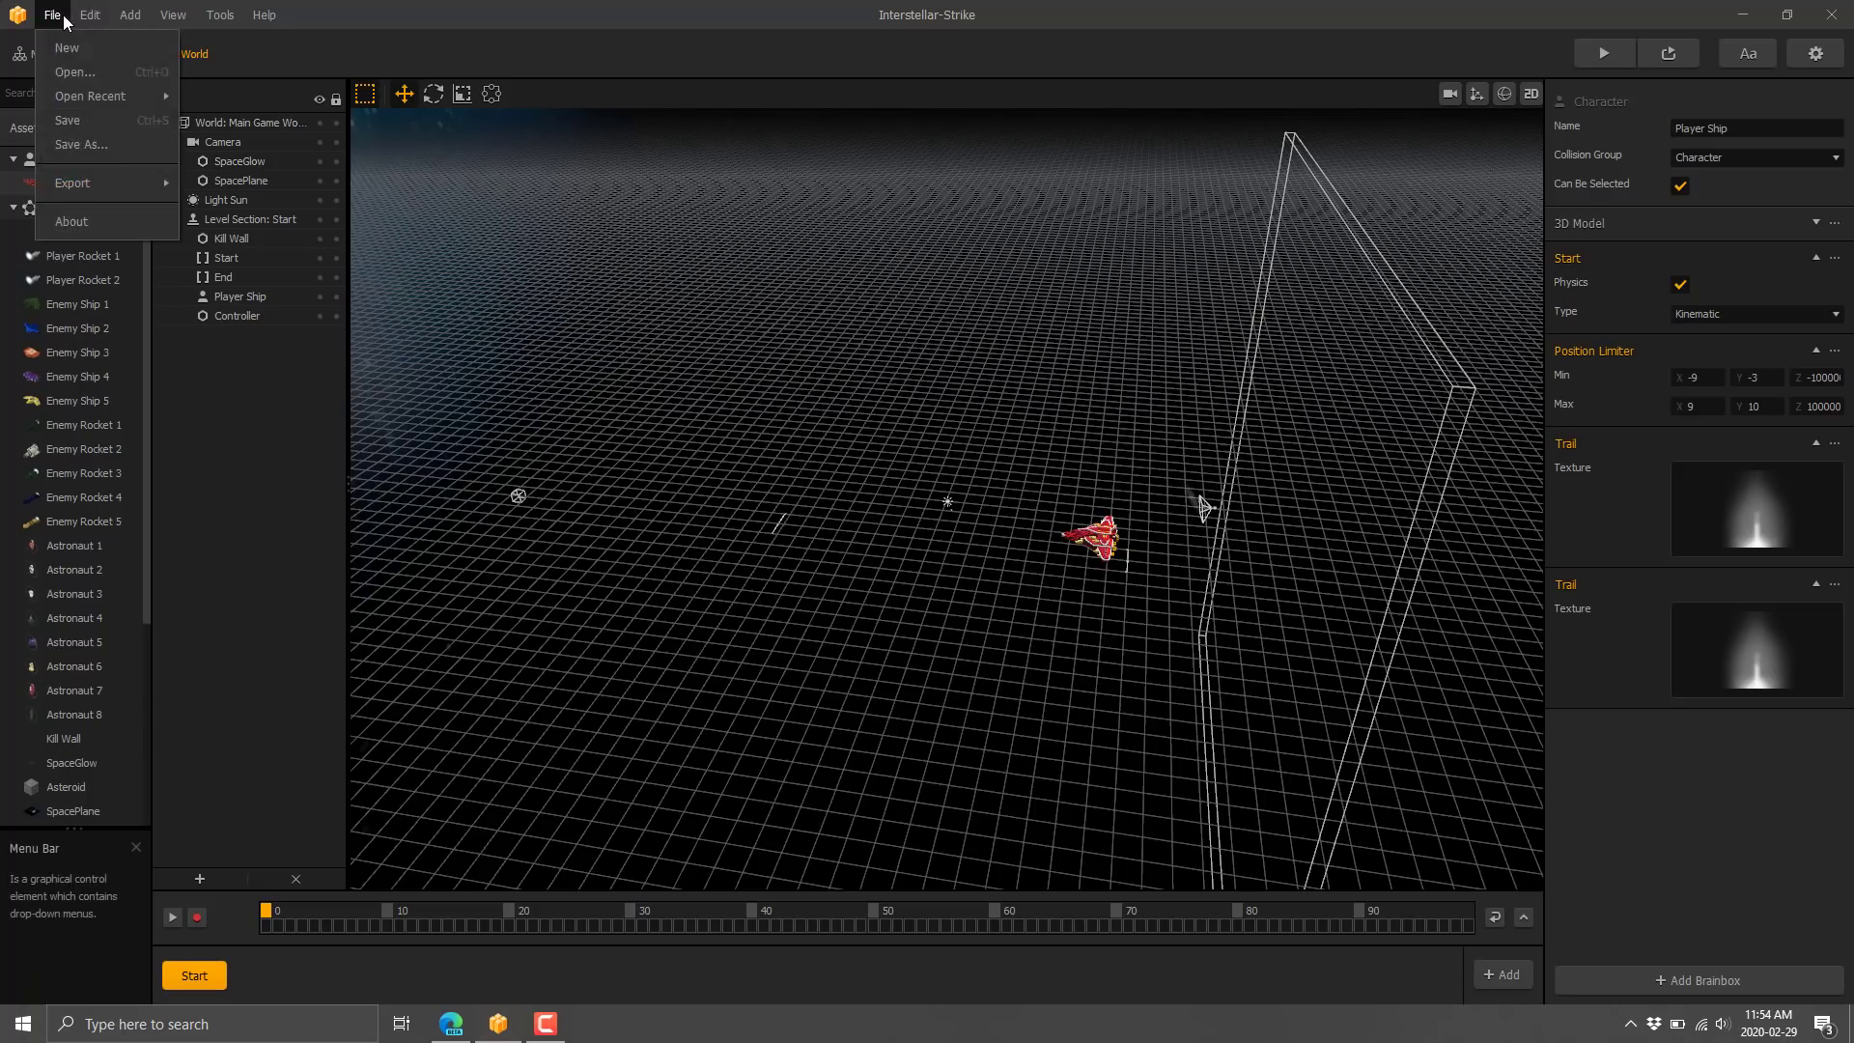
mouse_move(72, 189)
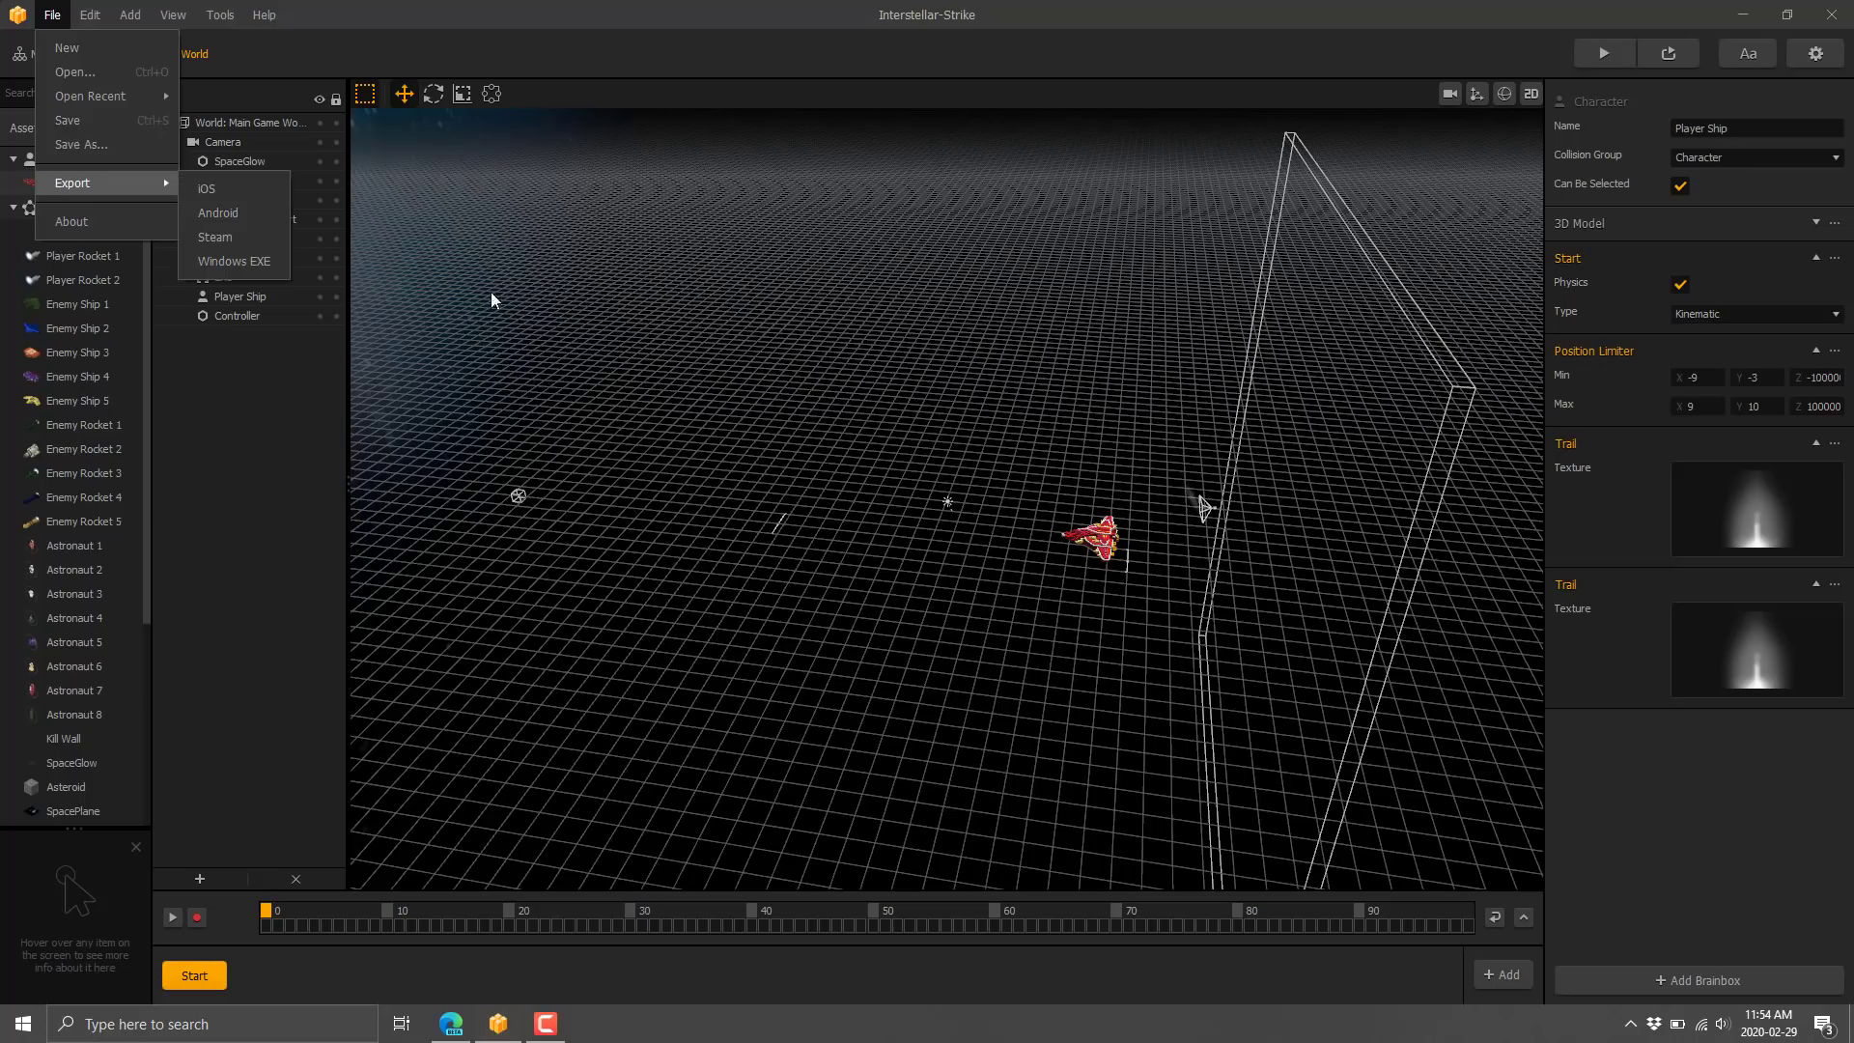
click(687, 3)
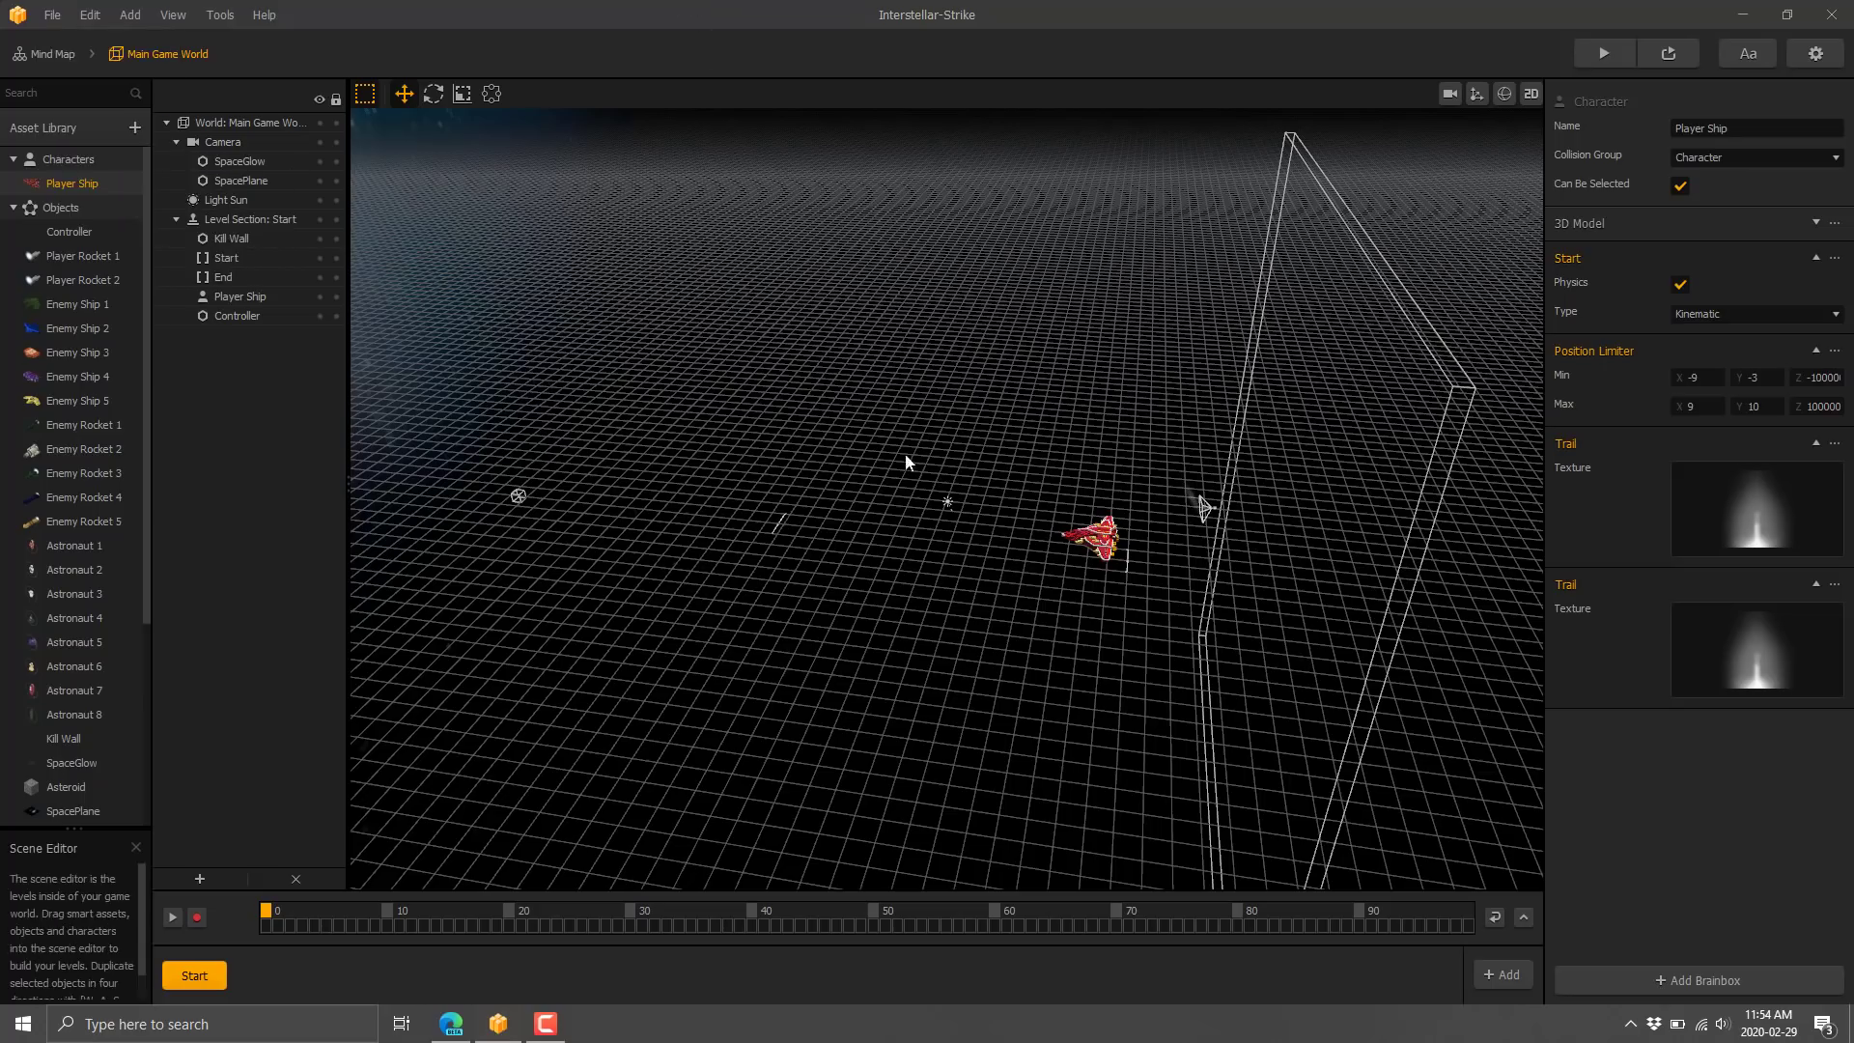
Step: Place an Enemy Ship 5 ahead of the player ship in the scene and delete it again
click(1110, 536)
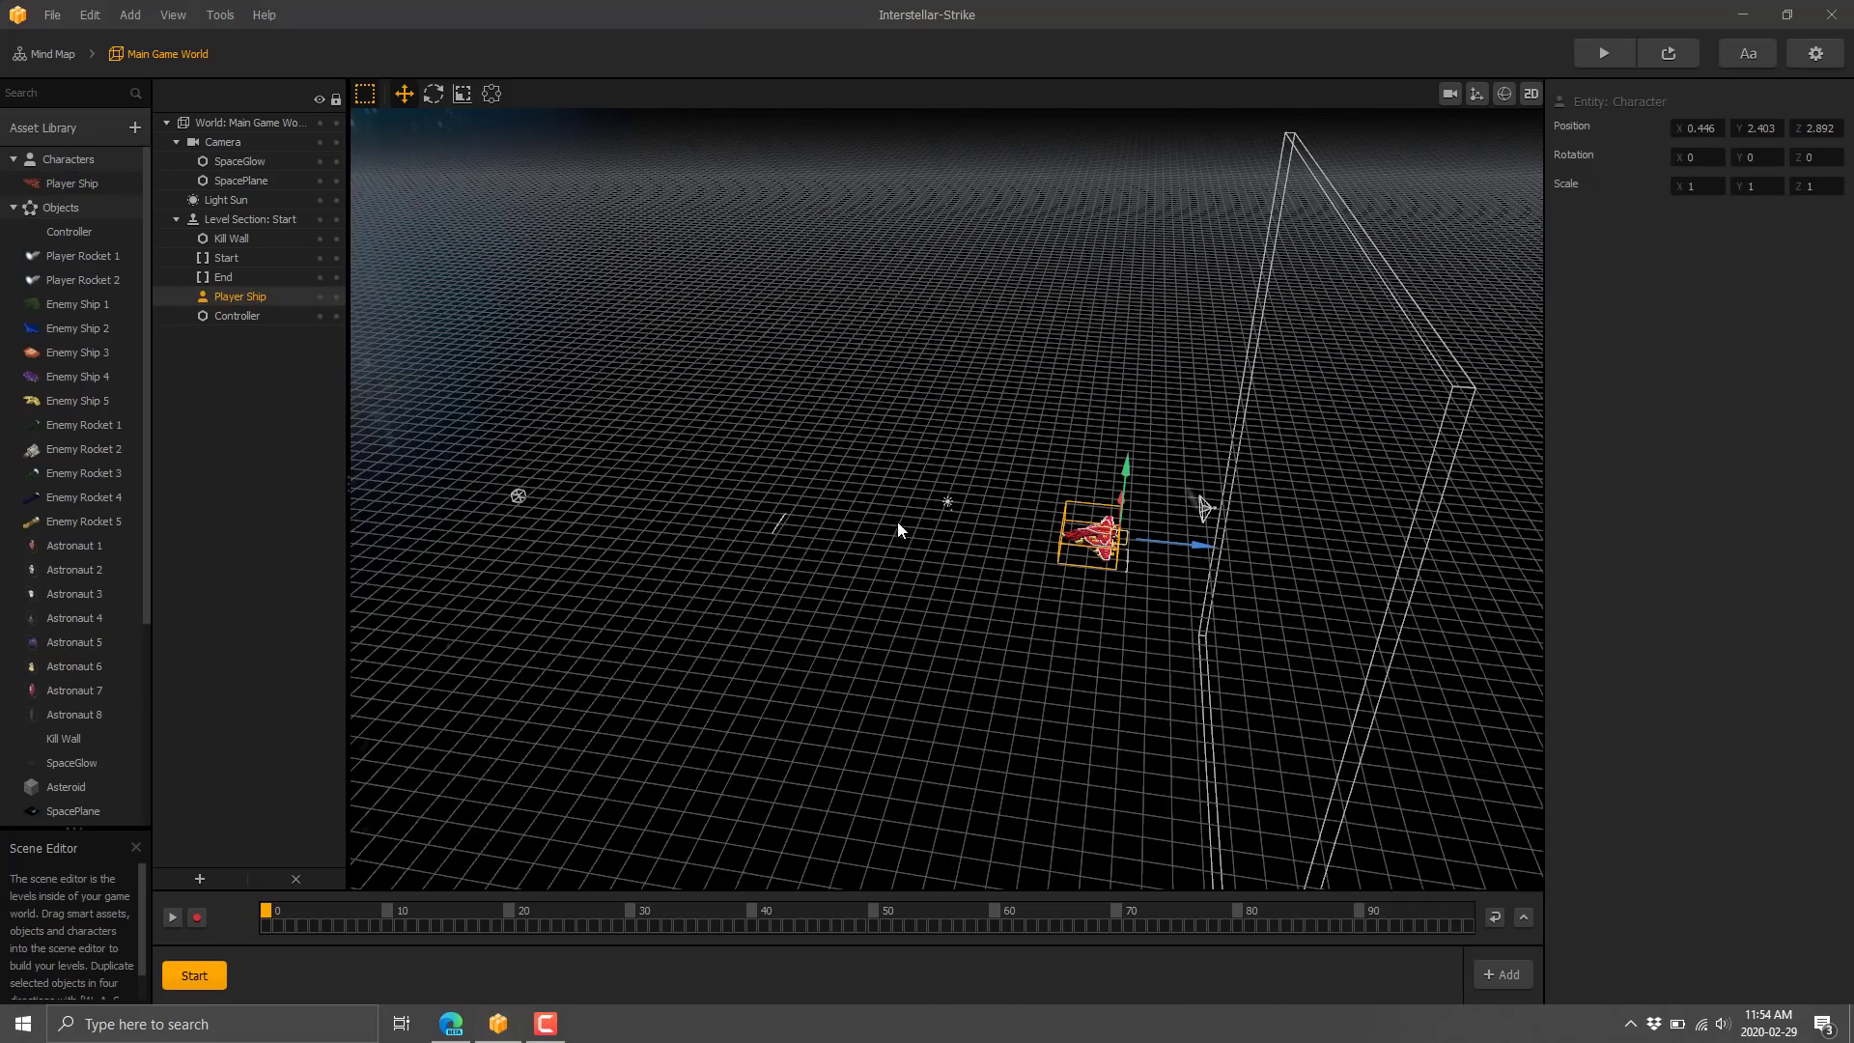
right_drag(896, 521, 493, 502)
click(62, 400)
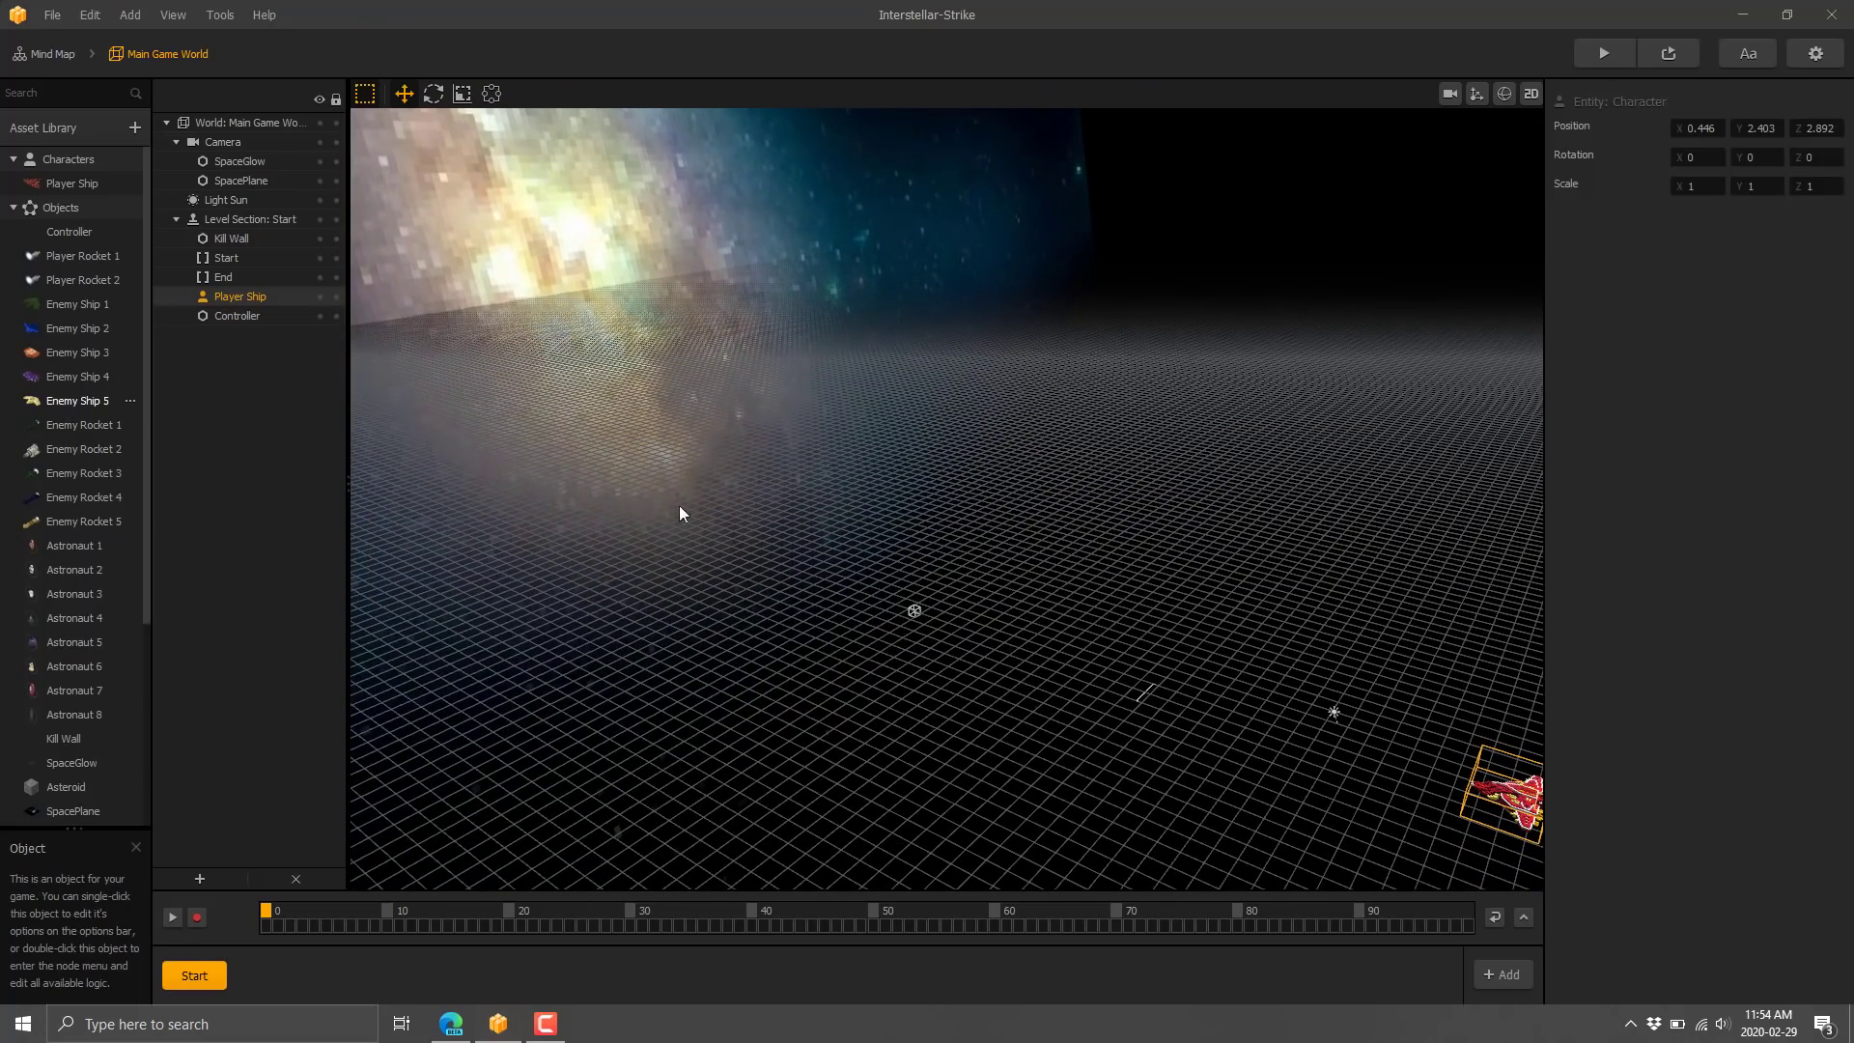
drag(74, 408, 956, 561)
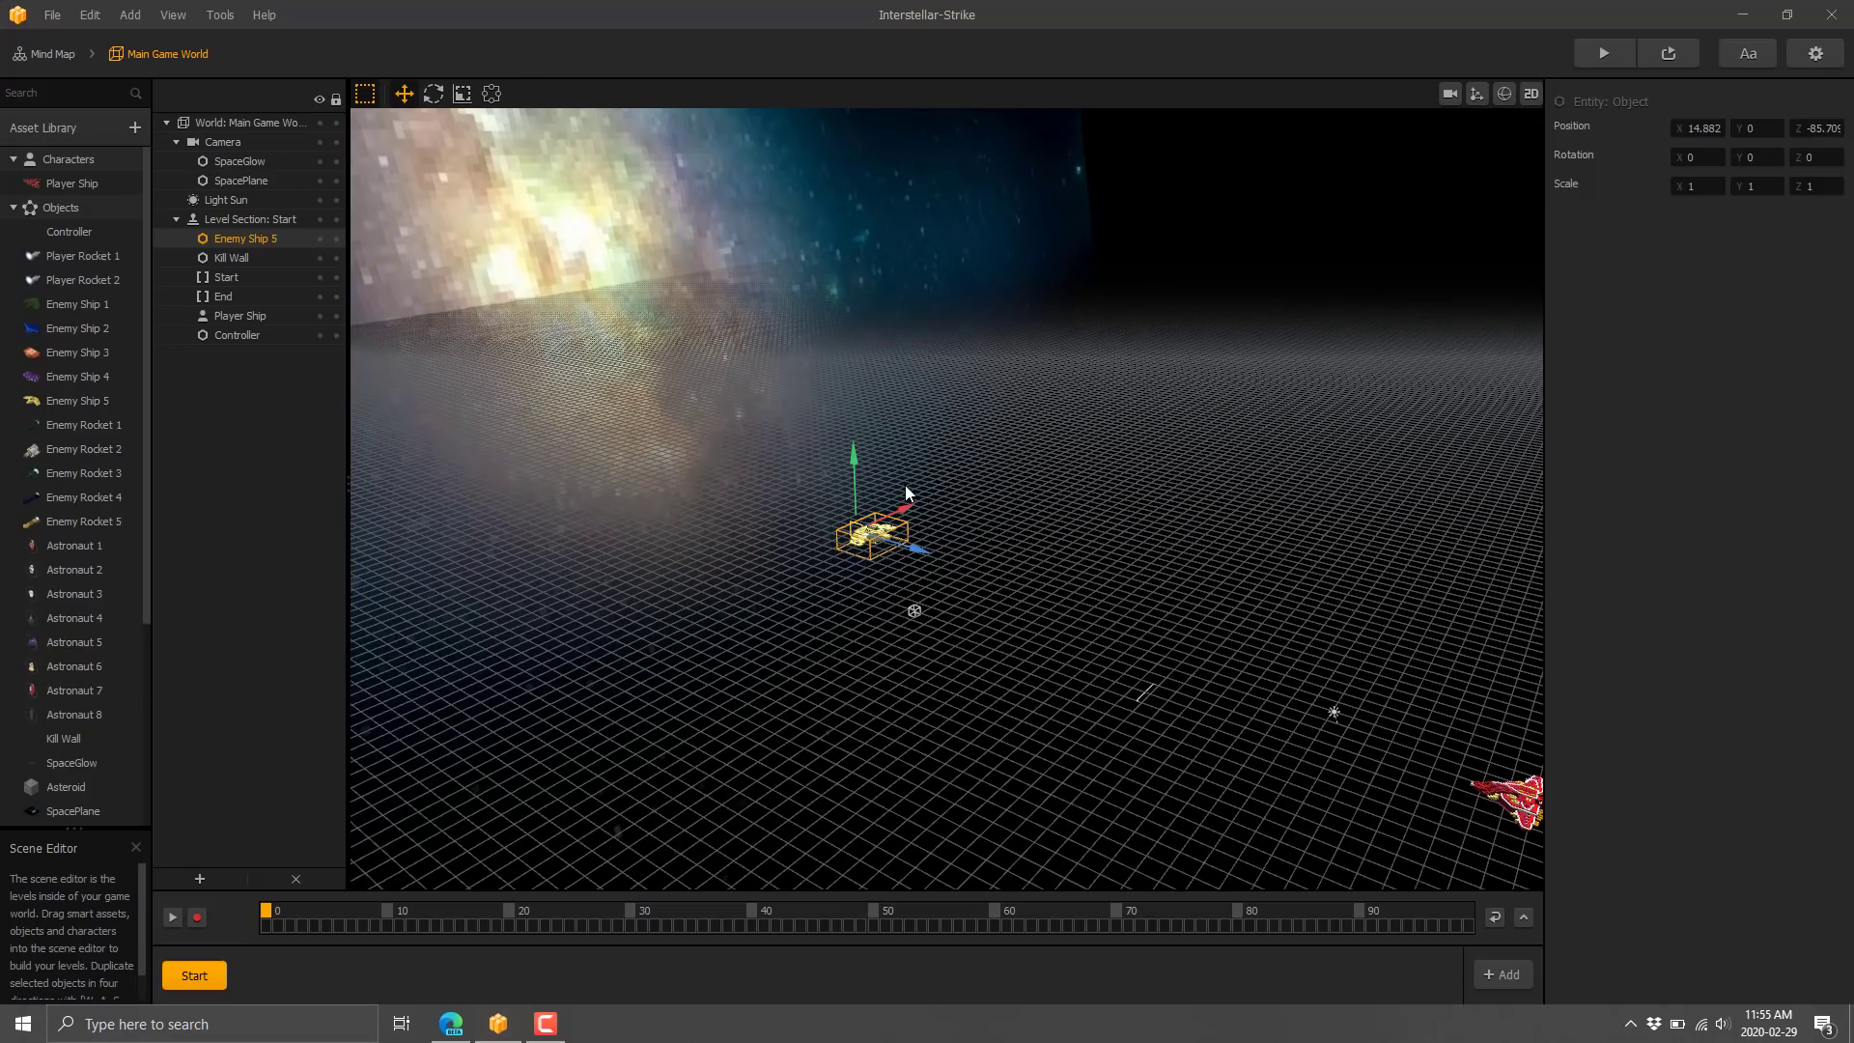
key(Delete)
Step: Compare the Controller entity placed in the scene with the Controller object's settings in the asset library
click(914, 612)
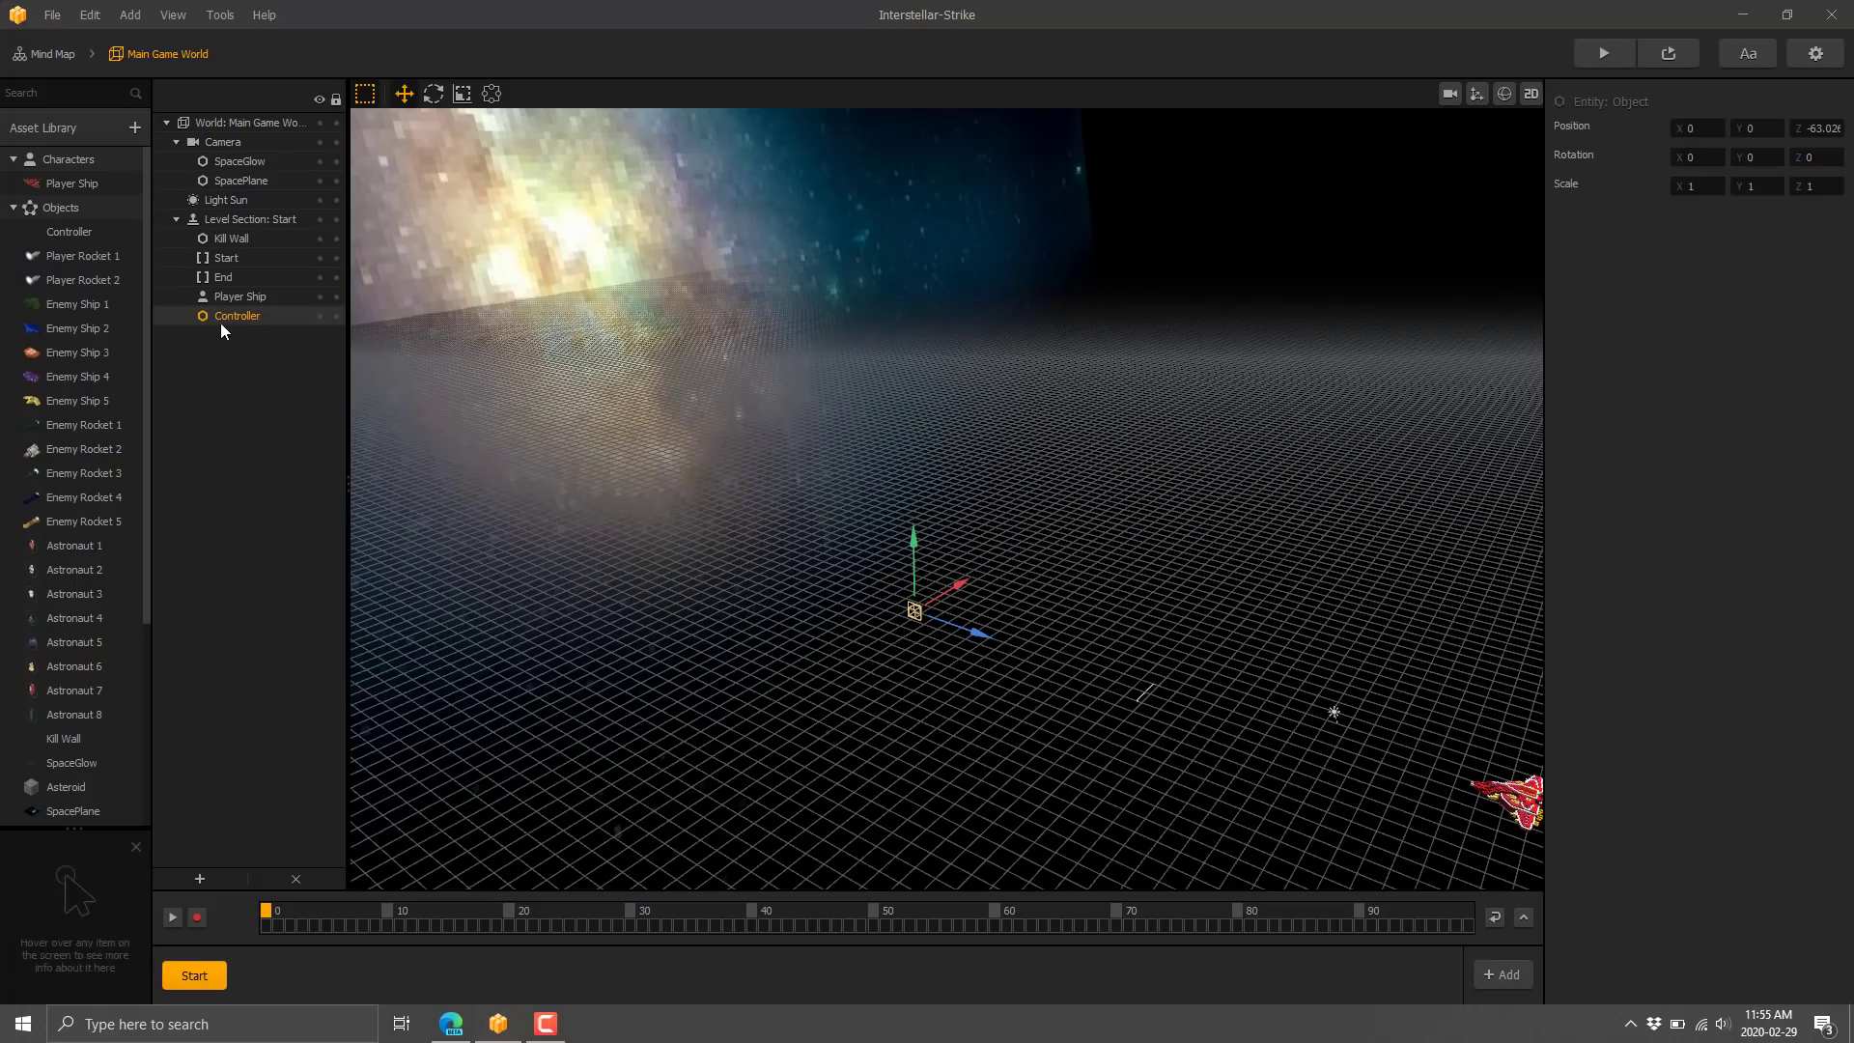
click(66, 231)
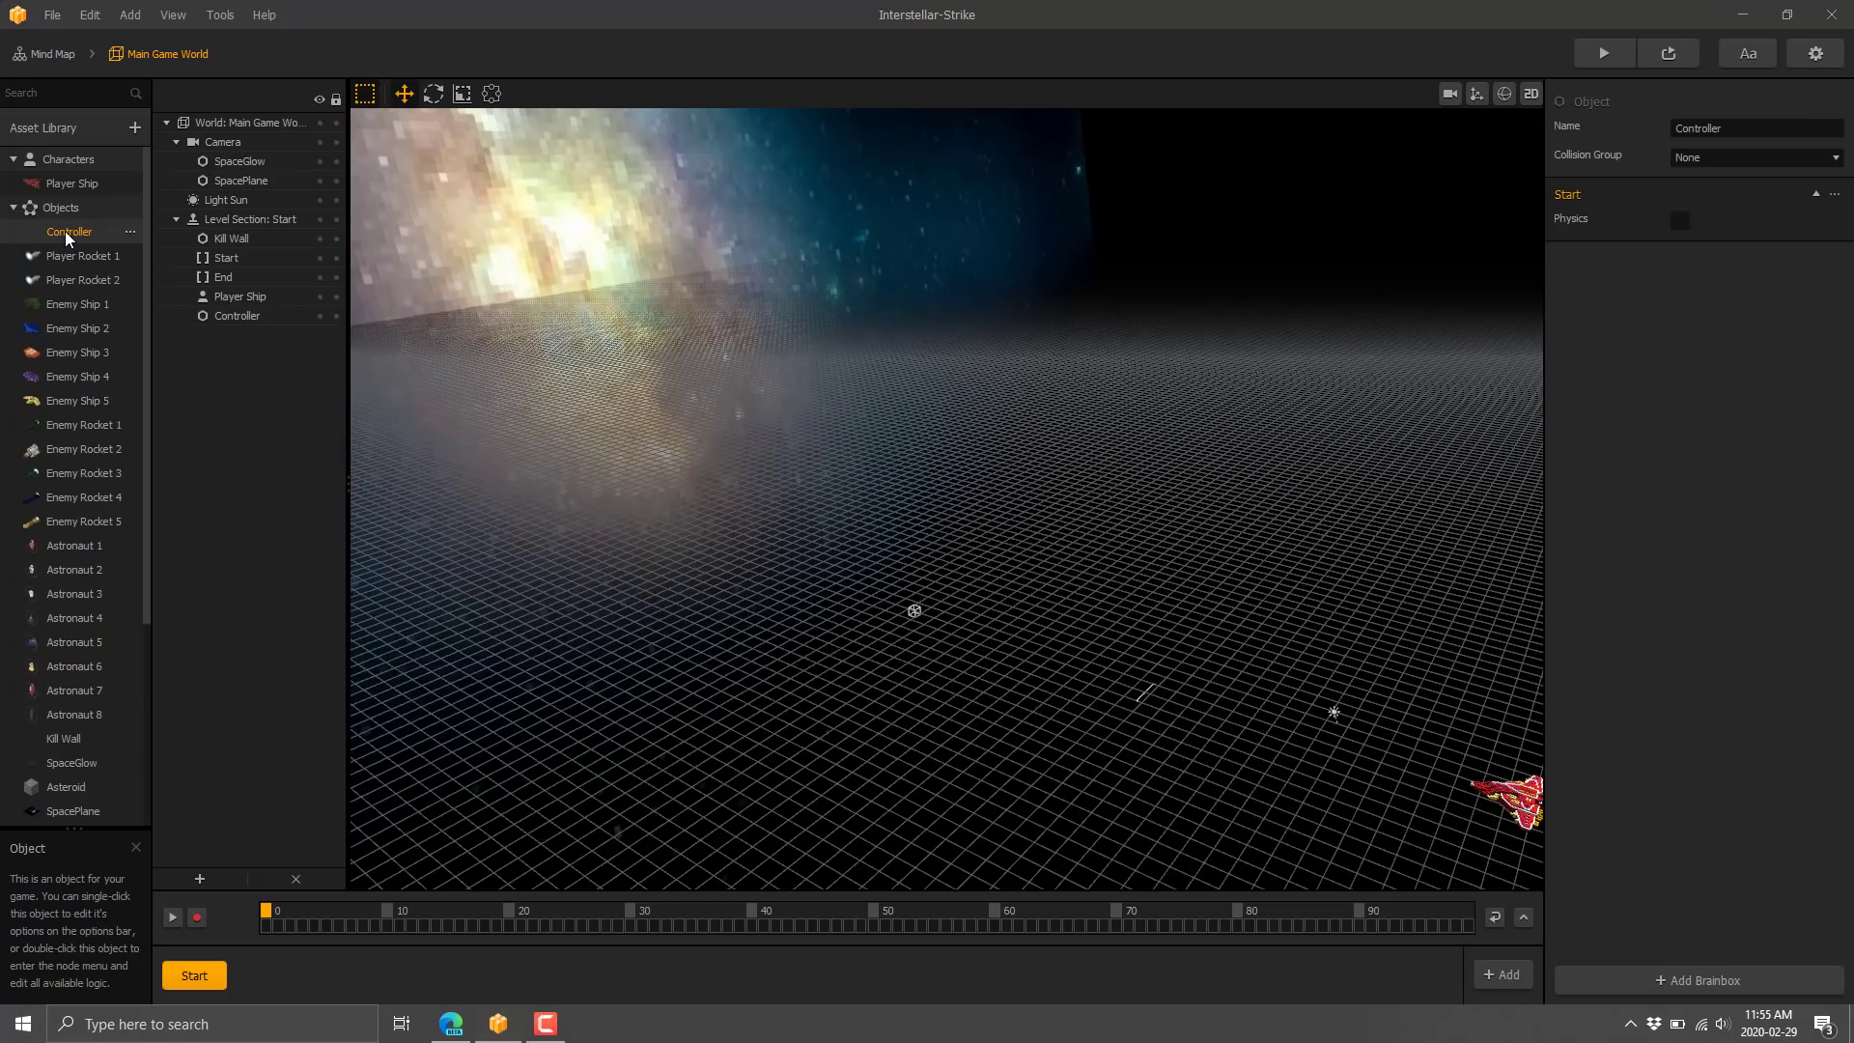
Step: Return to the mind map and examine the settings of the Main Menu UI, Main Game World, 3D World UI, Game Over UI and Pause UI nodes
click(45, 55)
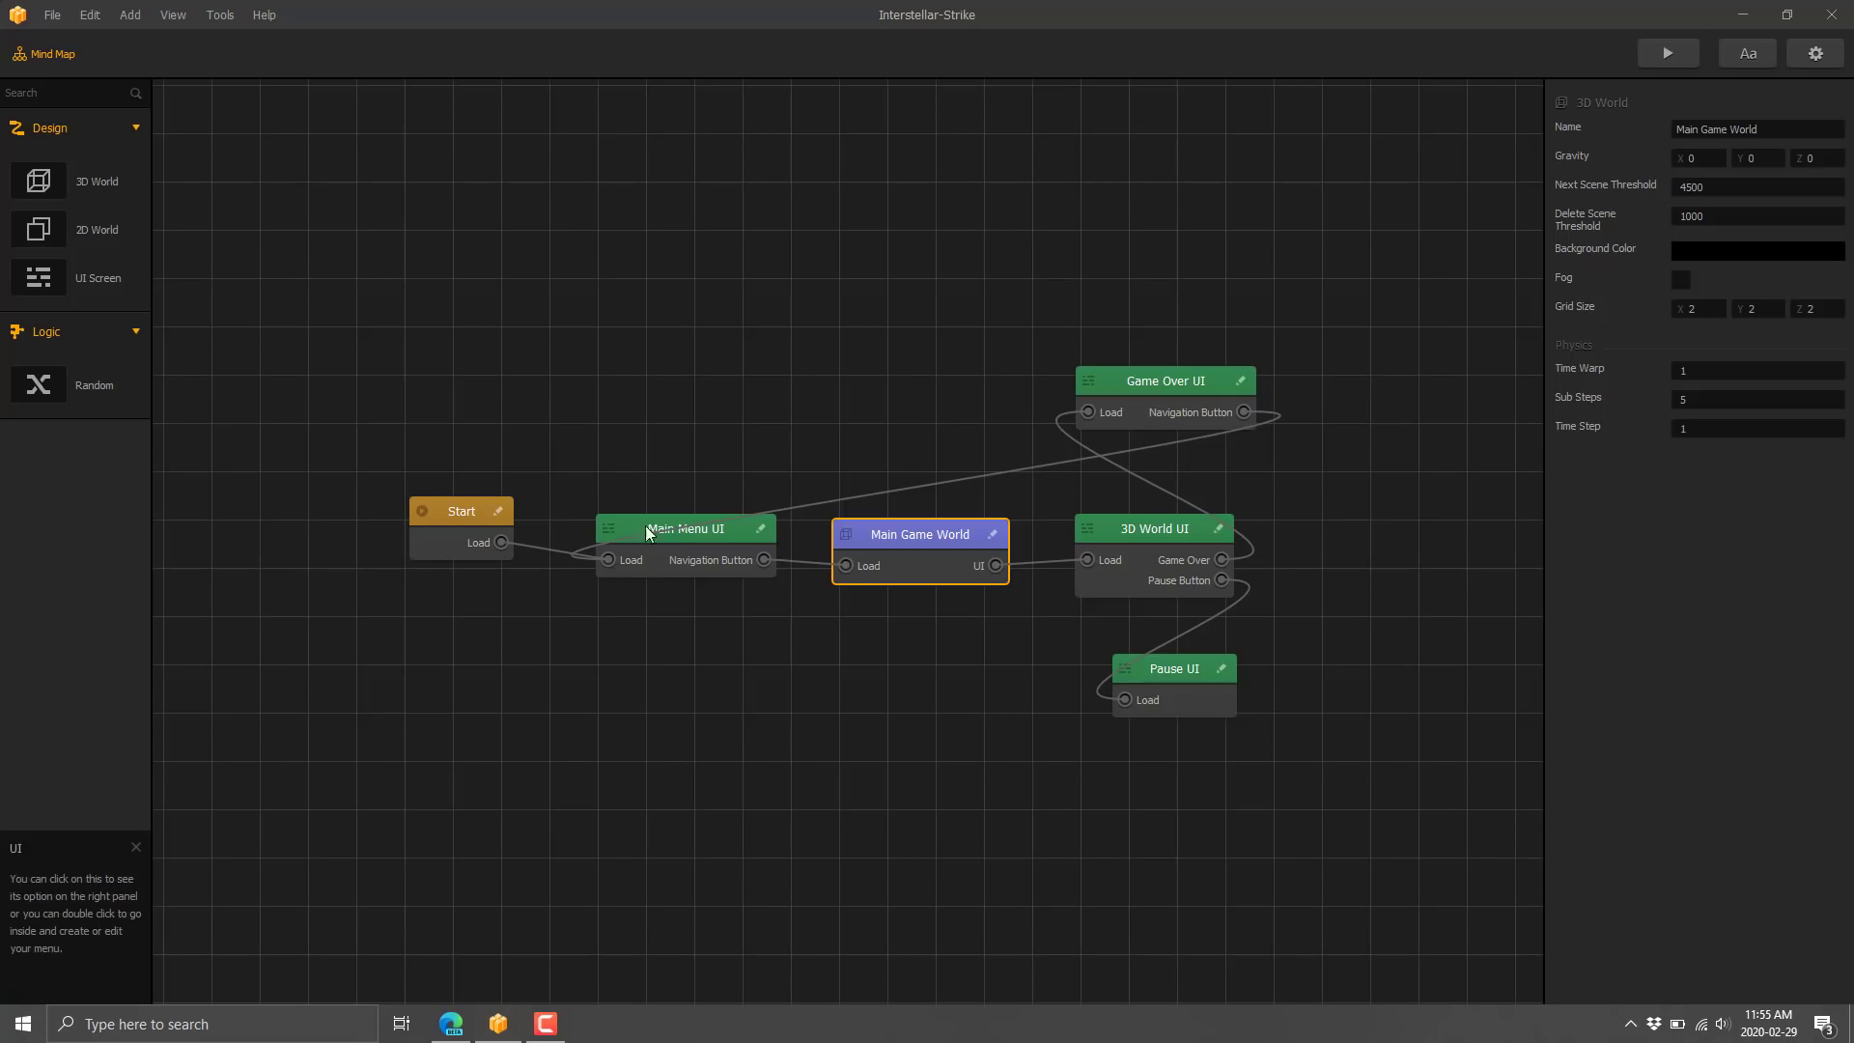
click(693, 536)
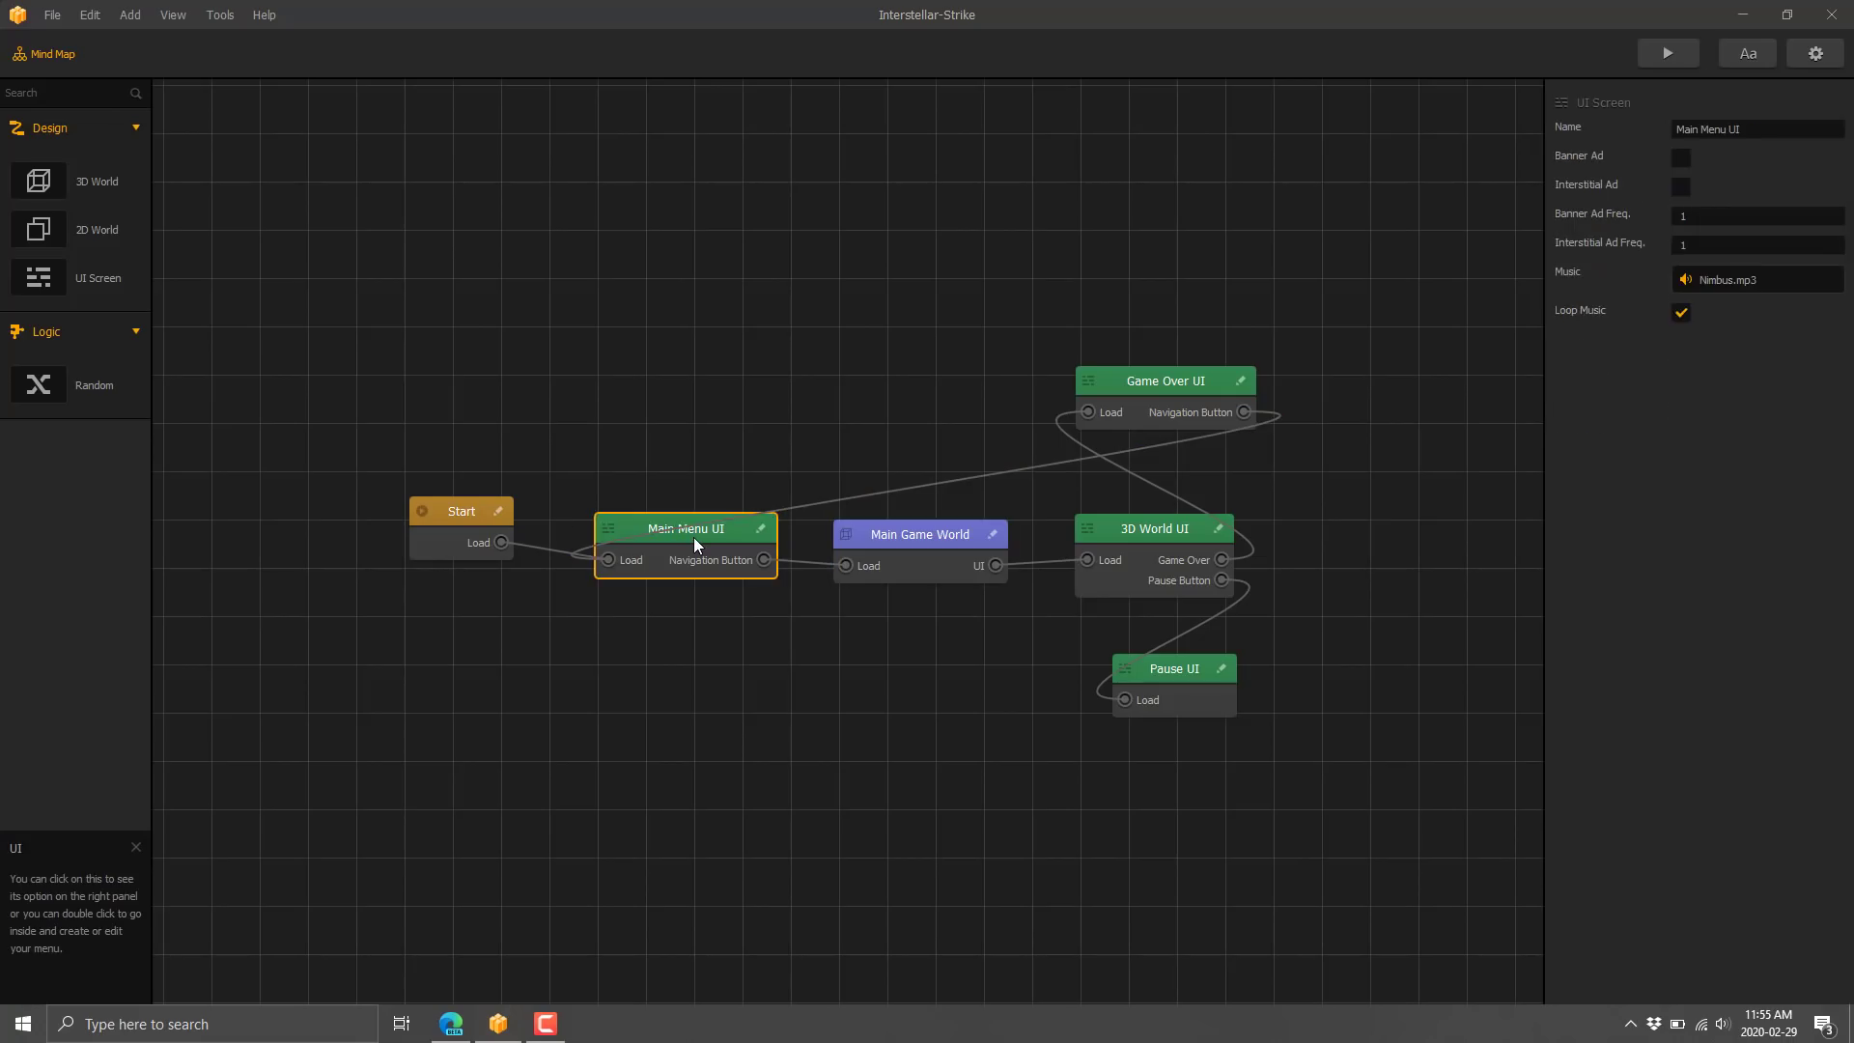
click(902, 531)
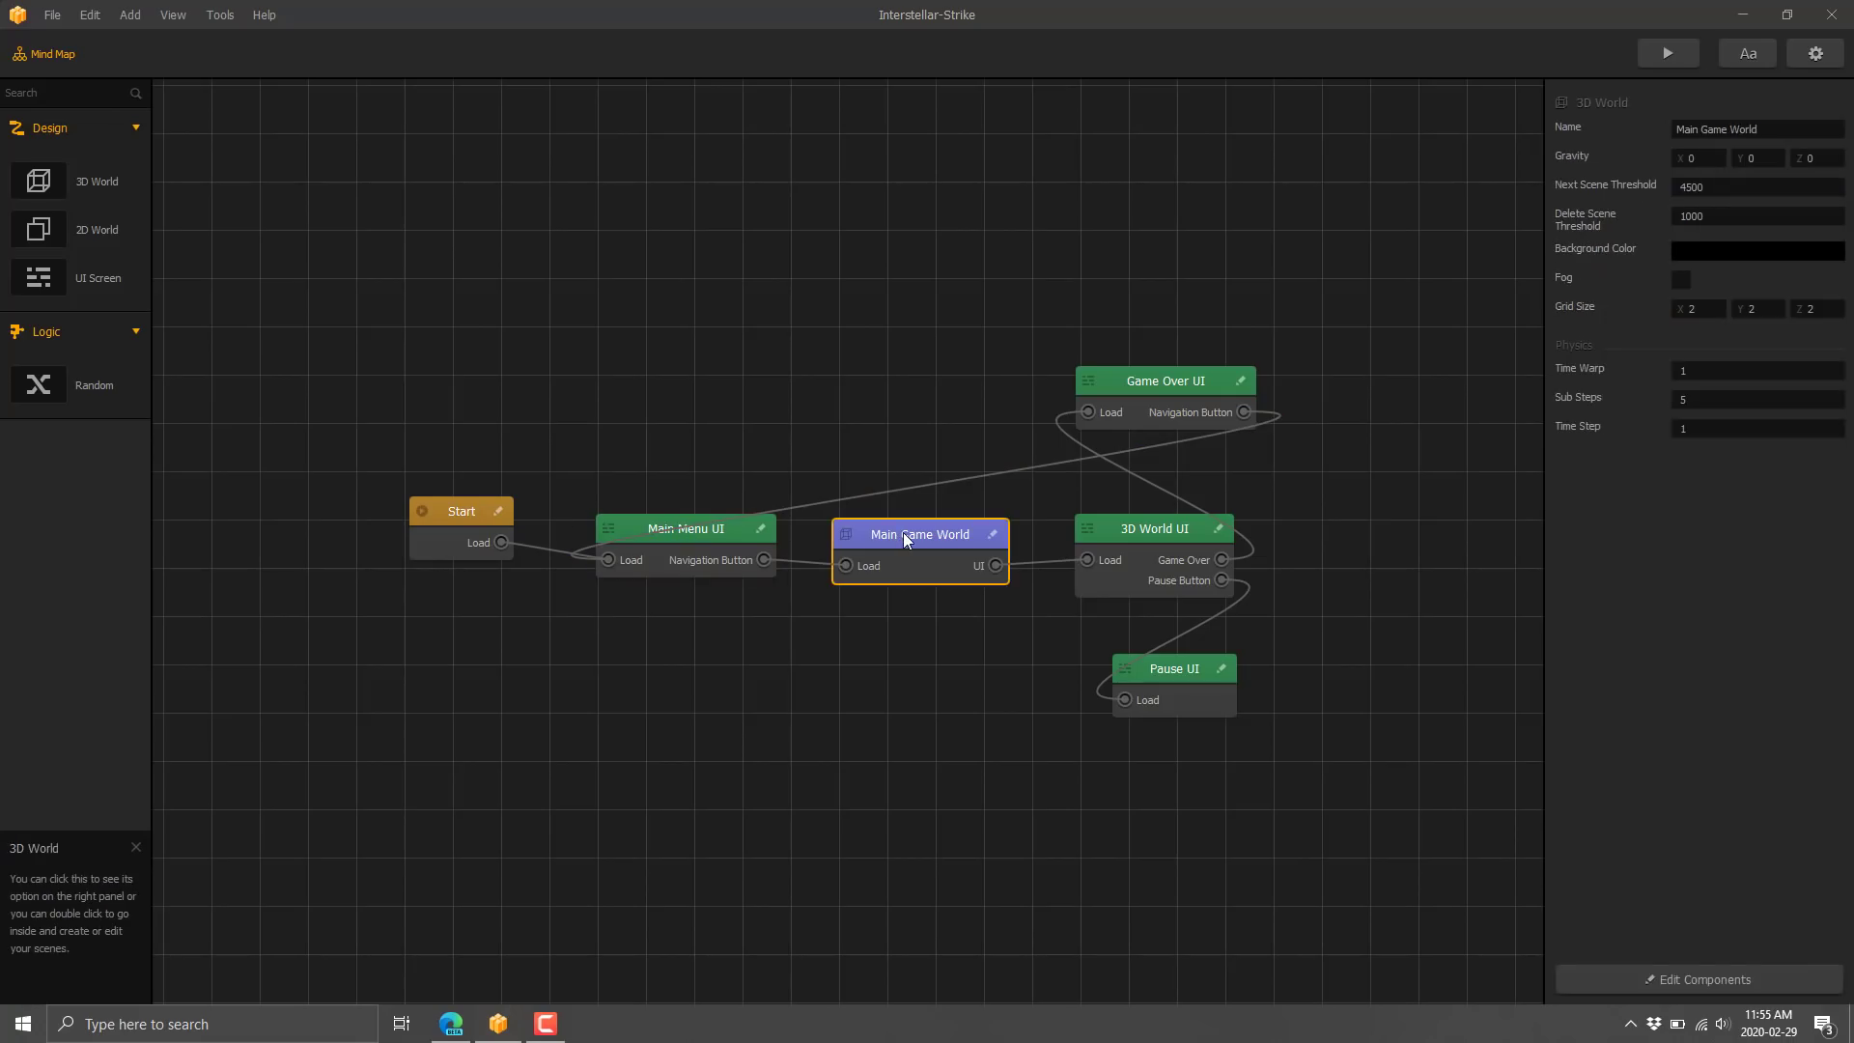
click(1139, 520)
click(1170, 390)
click(1180, 664)
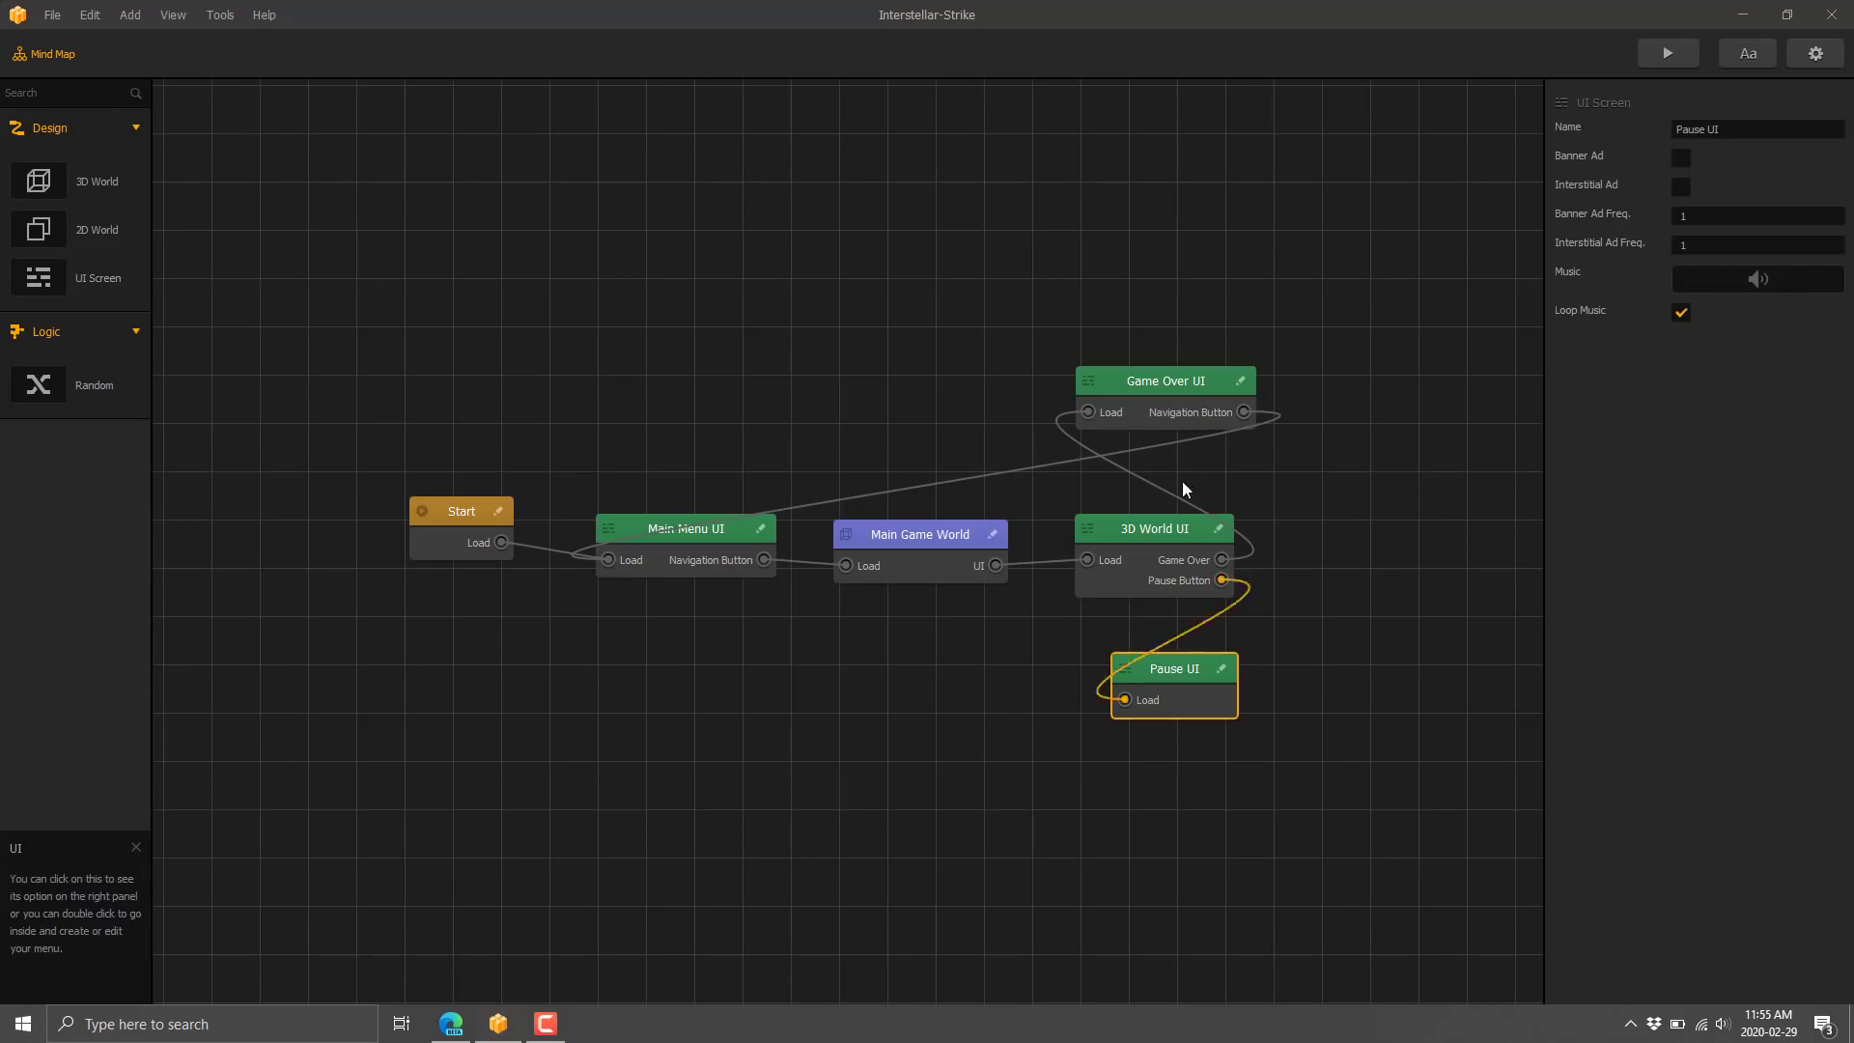
click(1173, 398)
click(1148, 541)
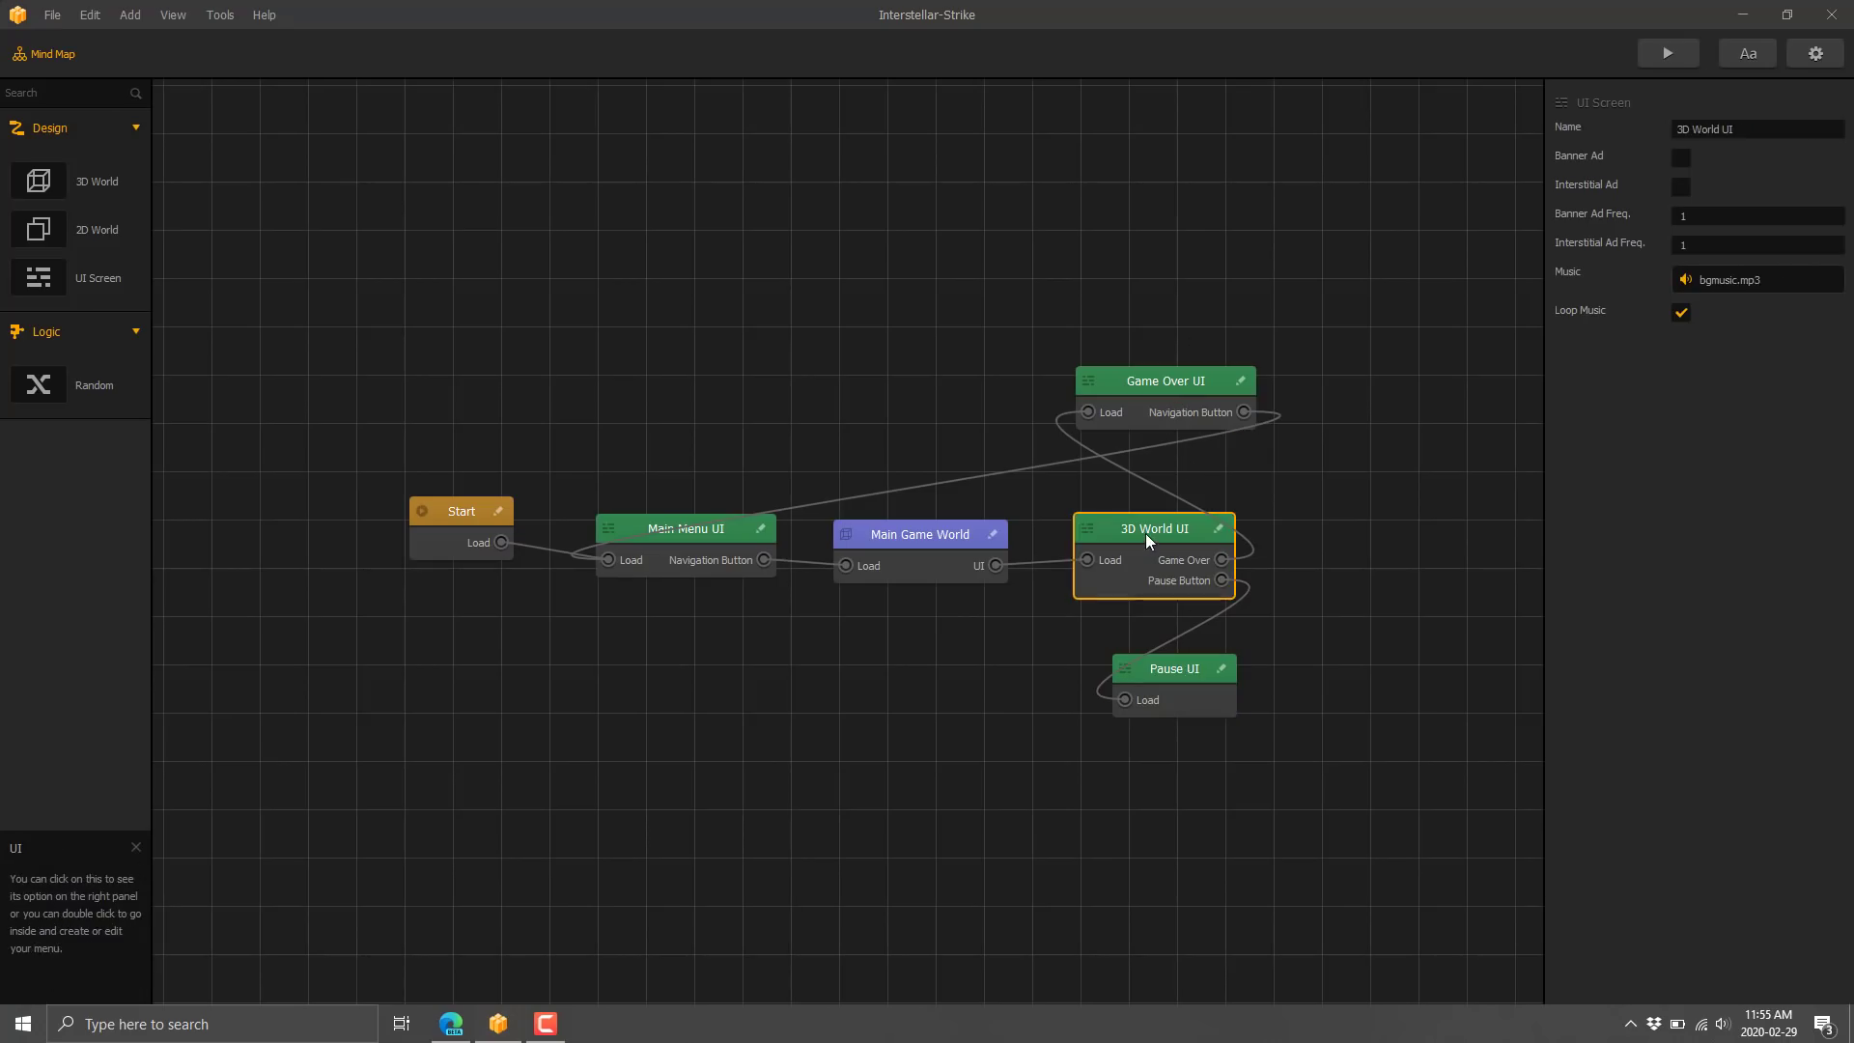
click(1179, 390)
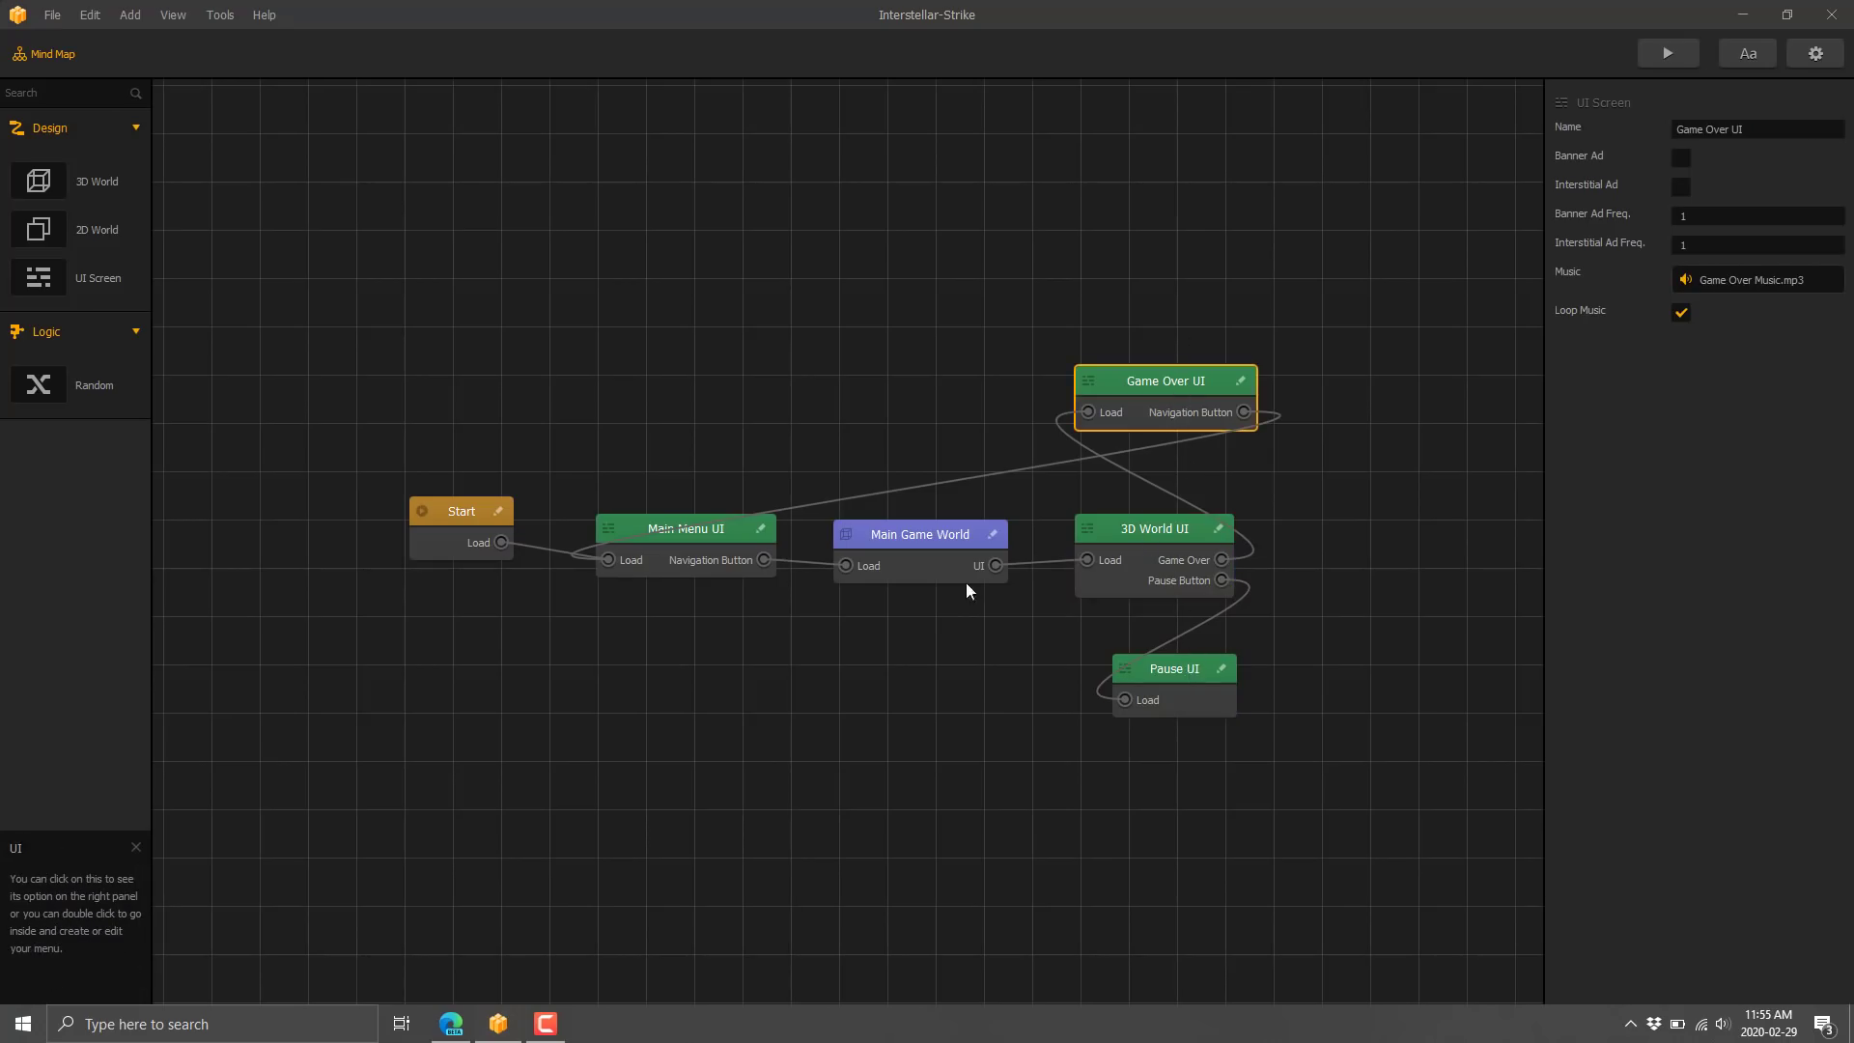
Step: Open the Main Menu UI screen to view its layout and elements, and return to the mind map
click(673, 524)
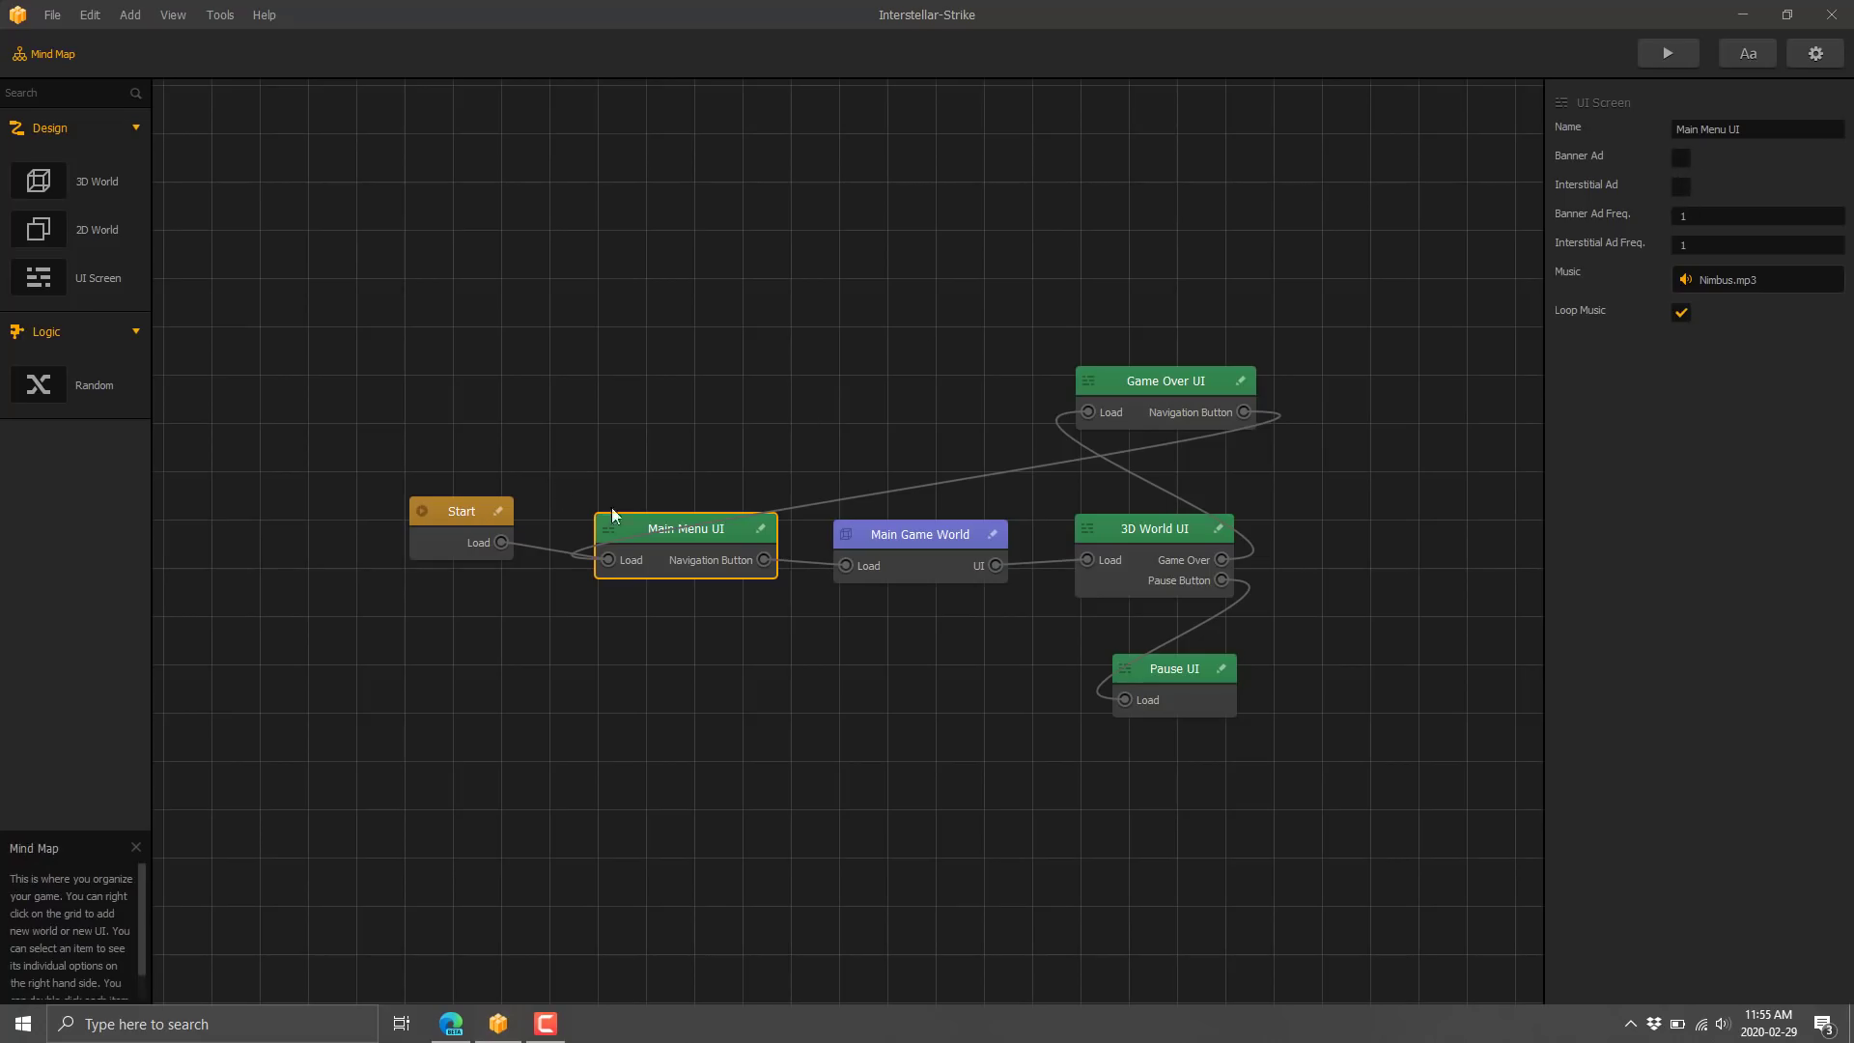
double_click(680, 524)
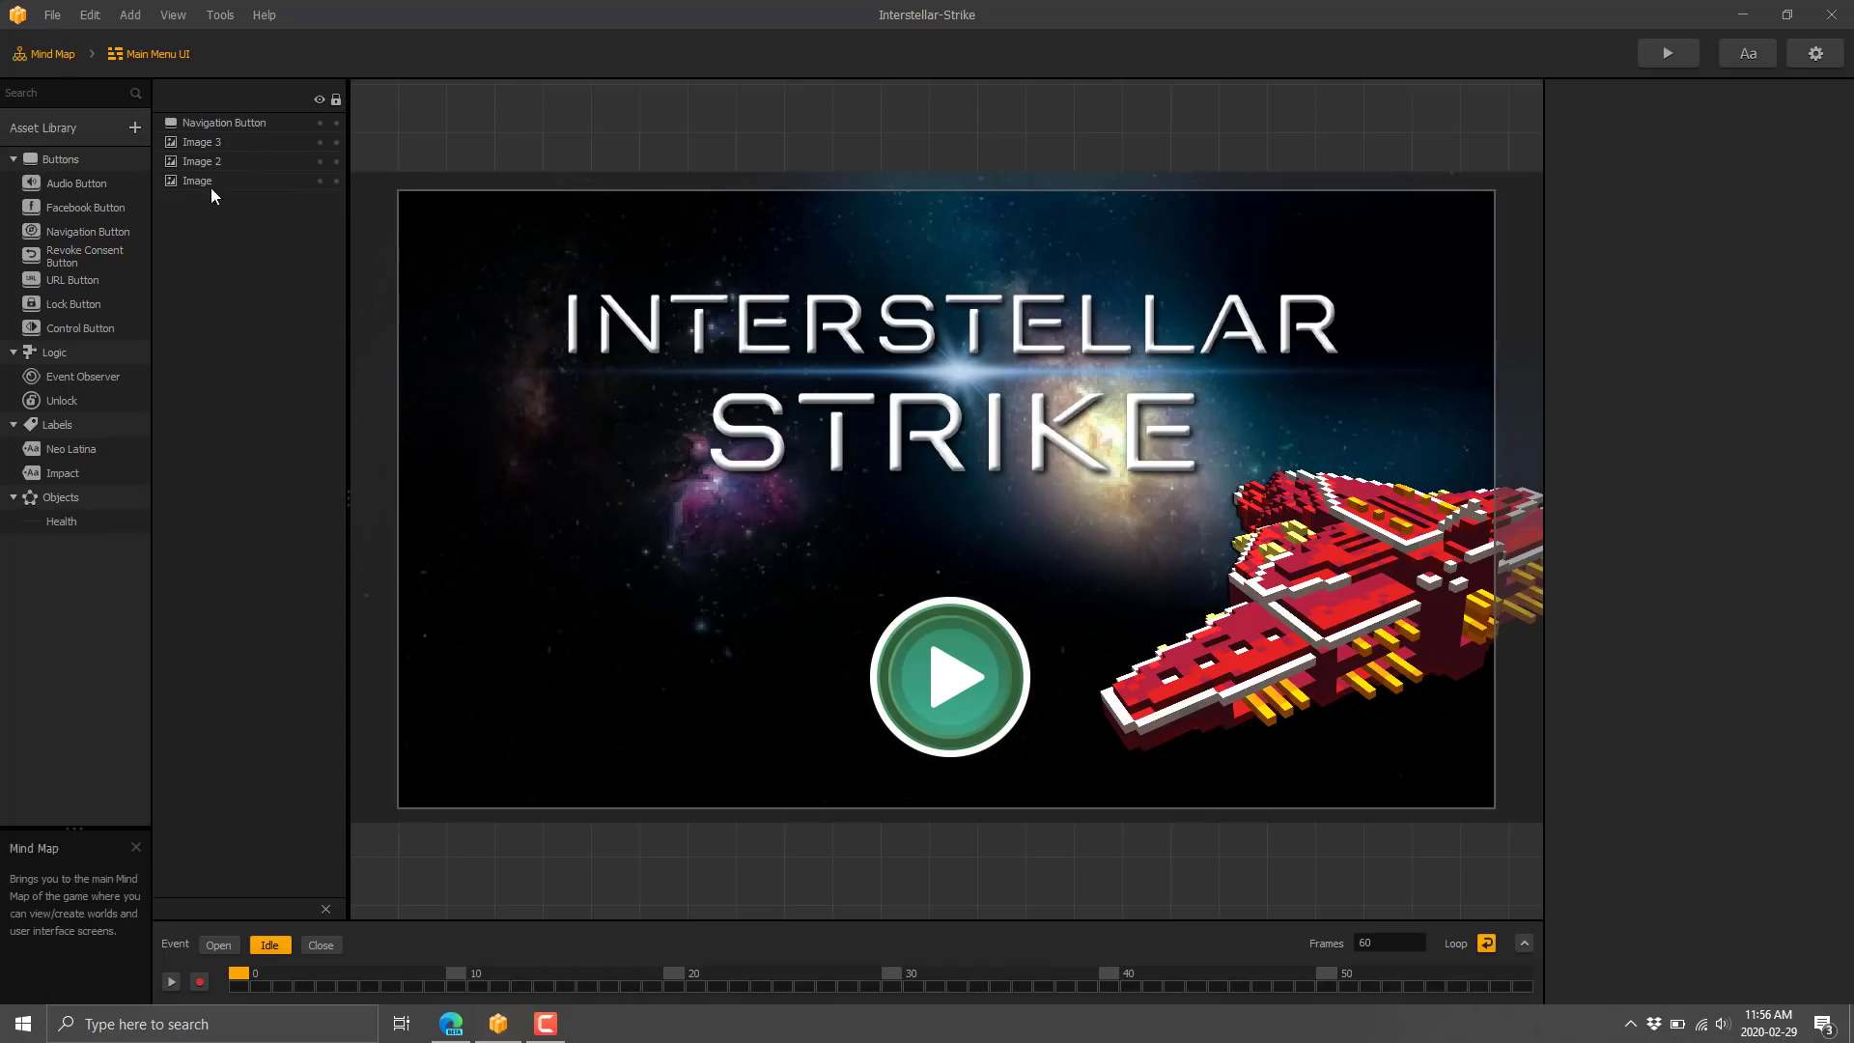
click(44, 53)
Step: Open the Main Game World scene and compare the Player Ship entity's properties with its library asset's settings
click(938, 526)
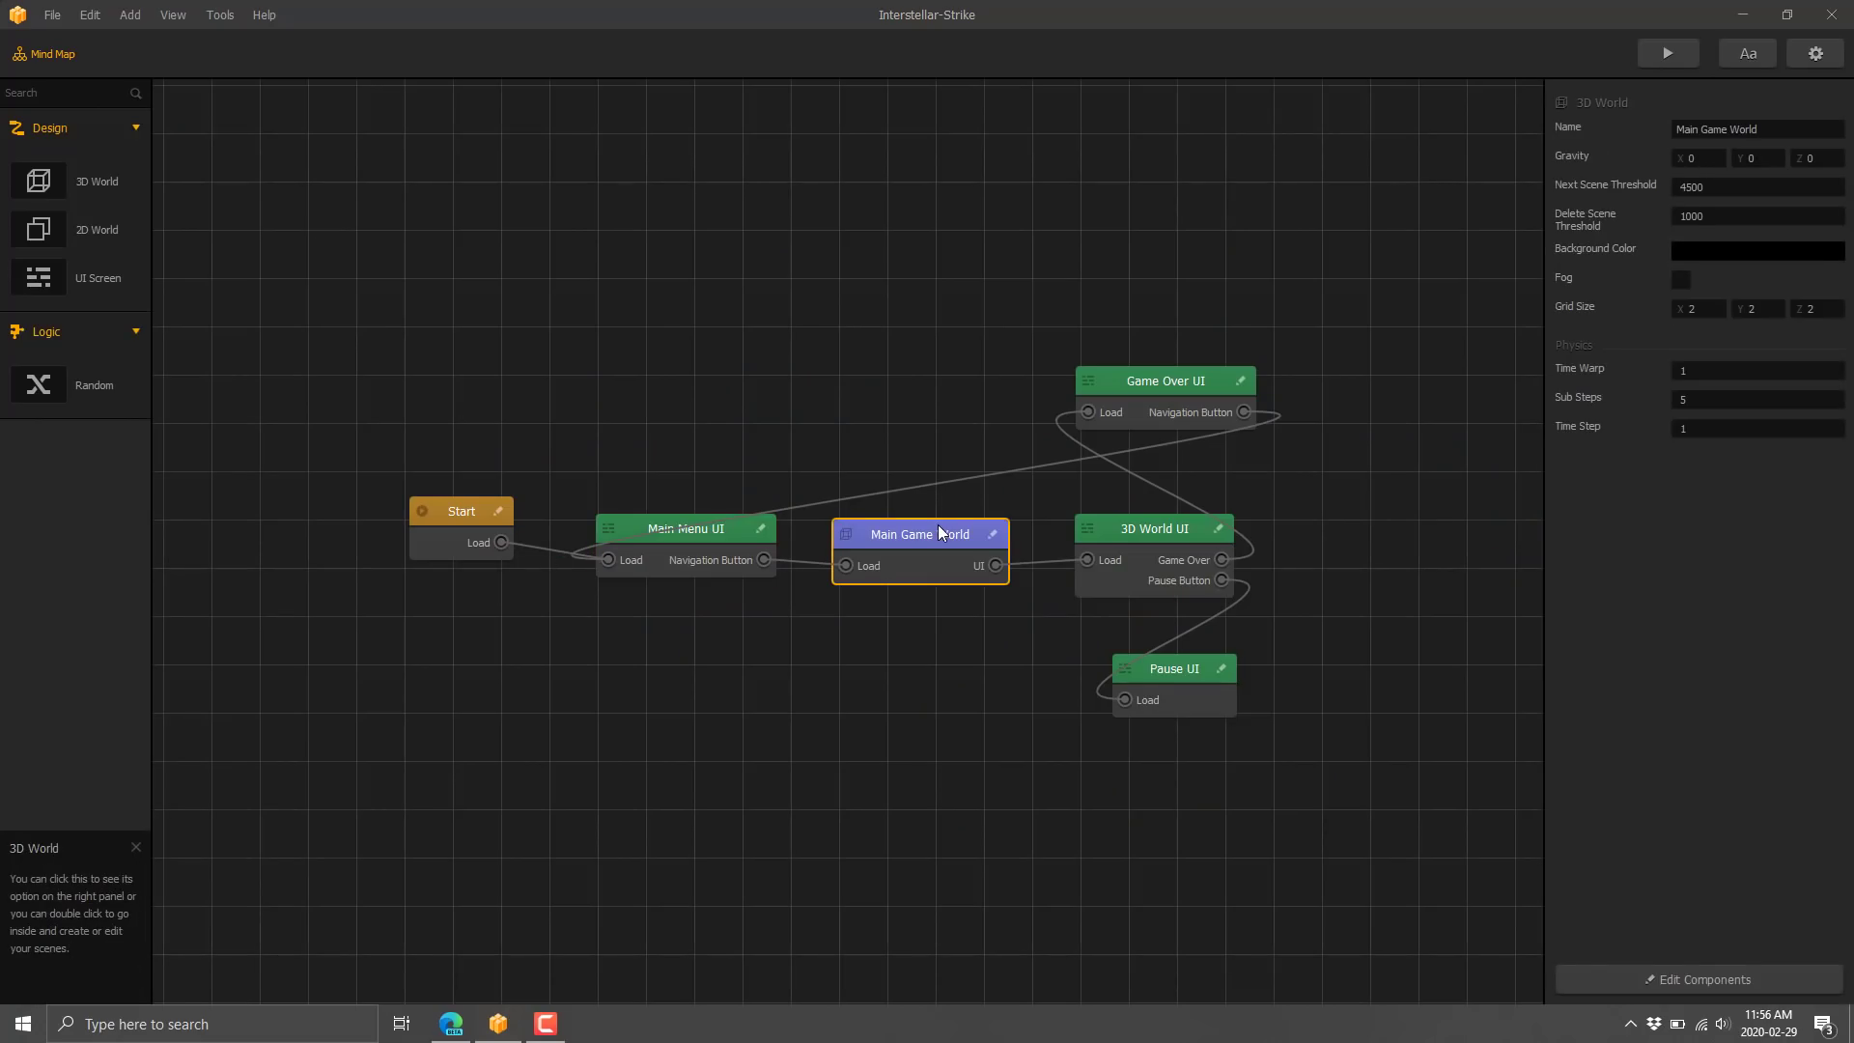
double_click(939, 531)
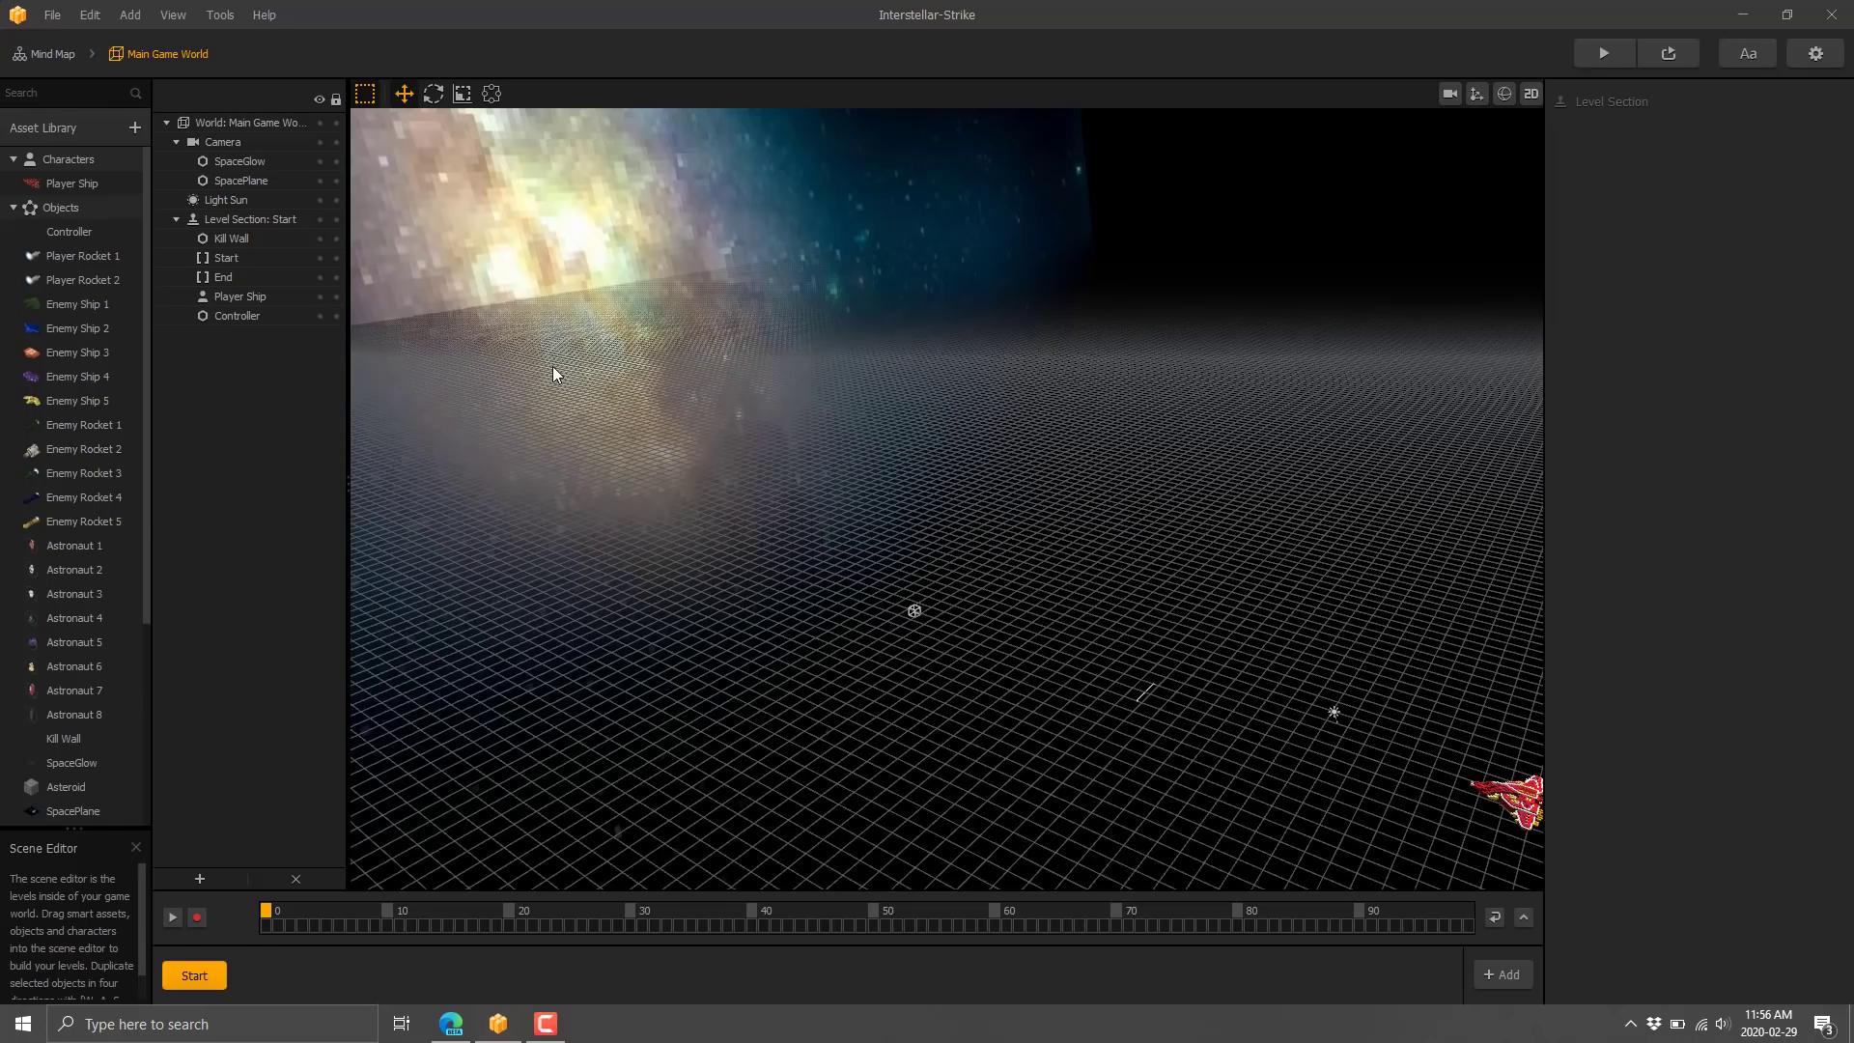
click(1515, 809)
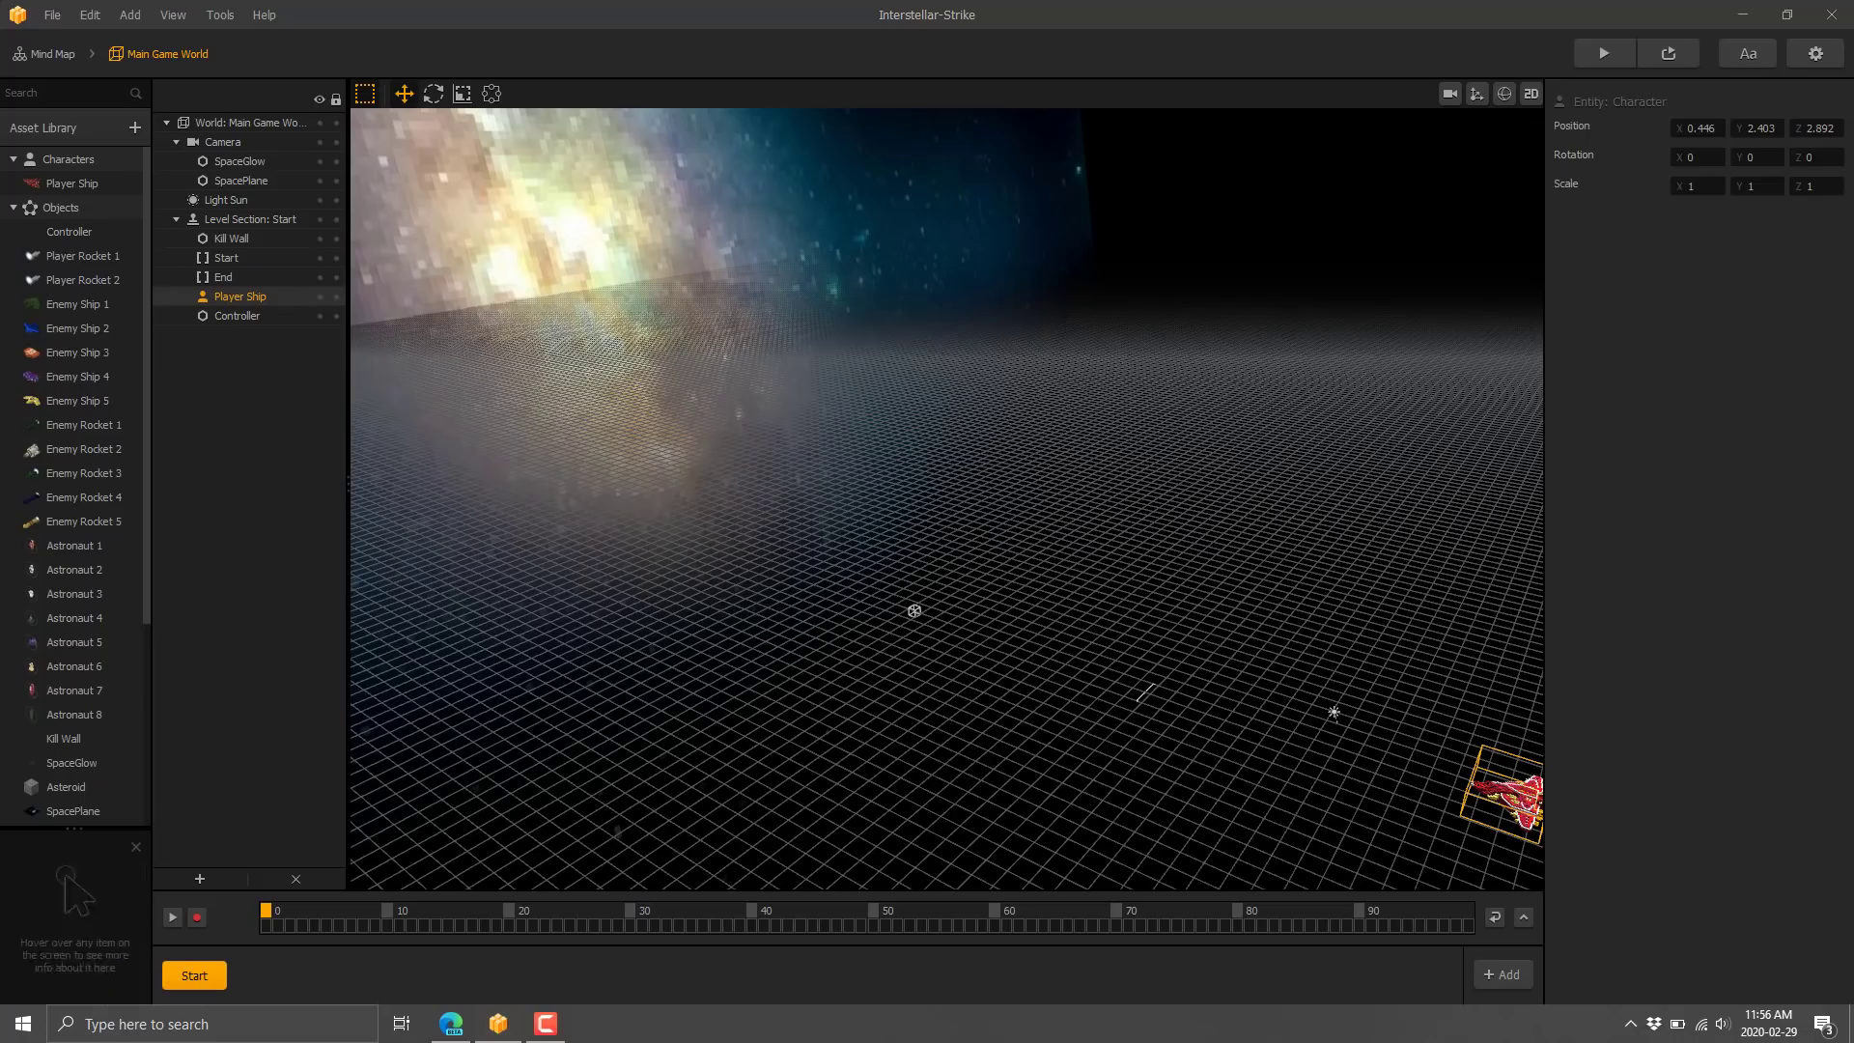
click(54, 183)
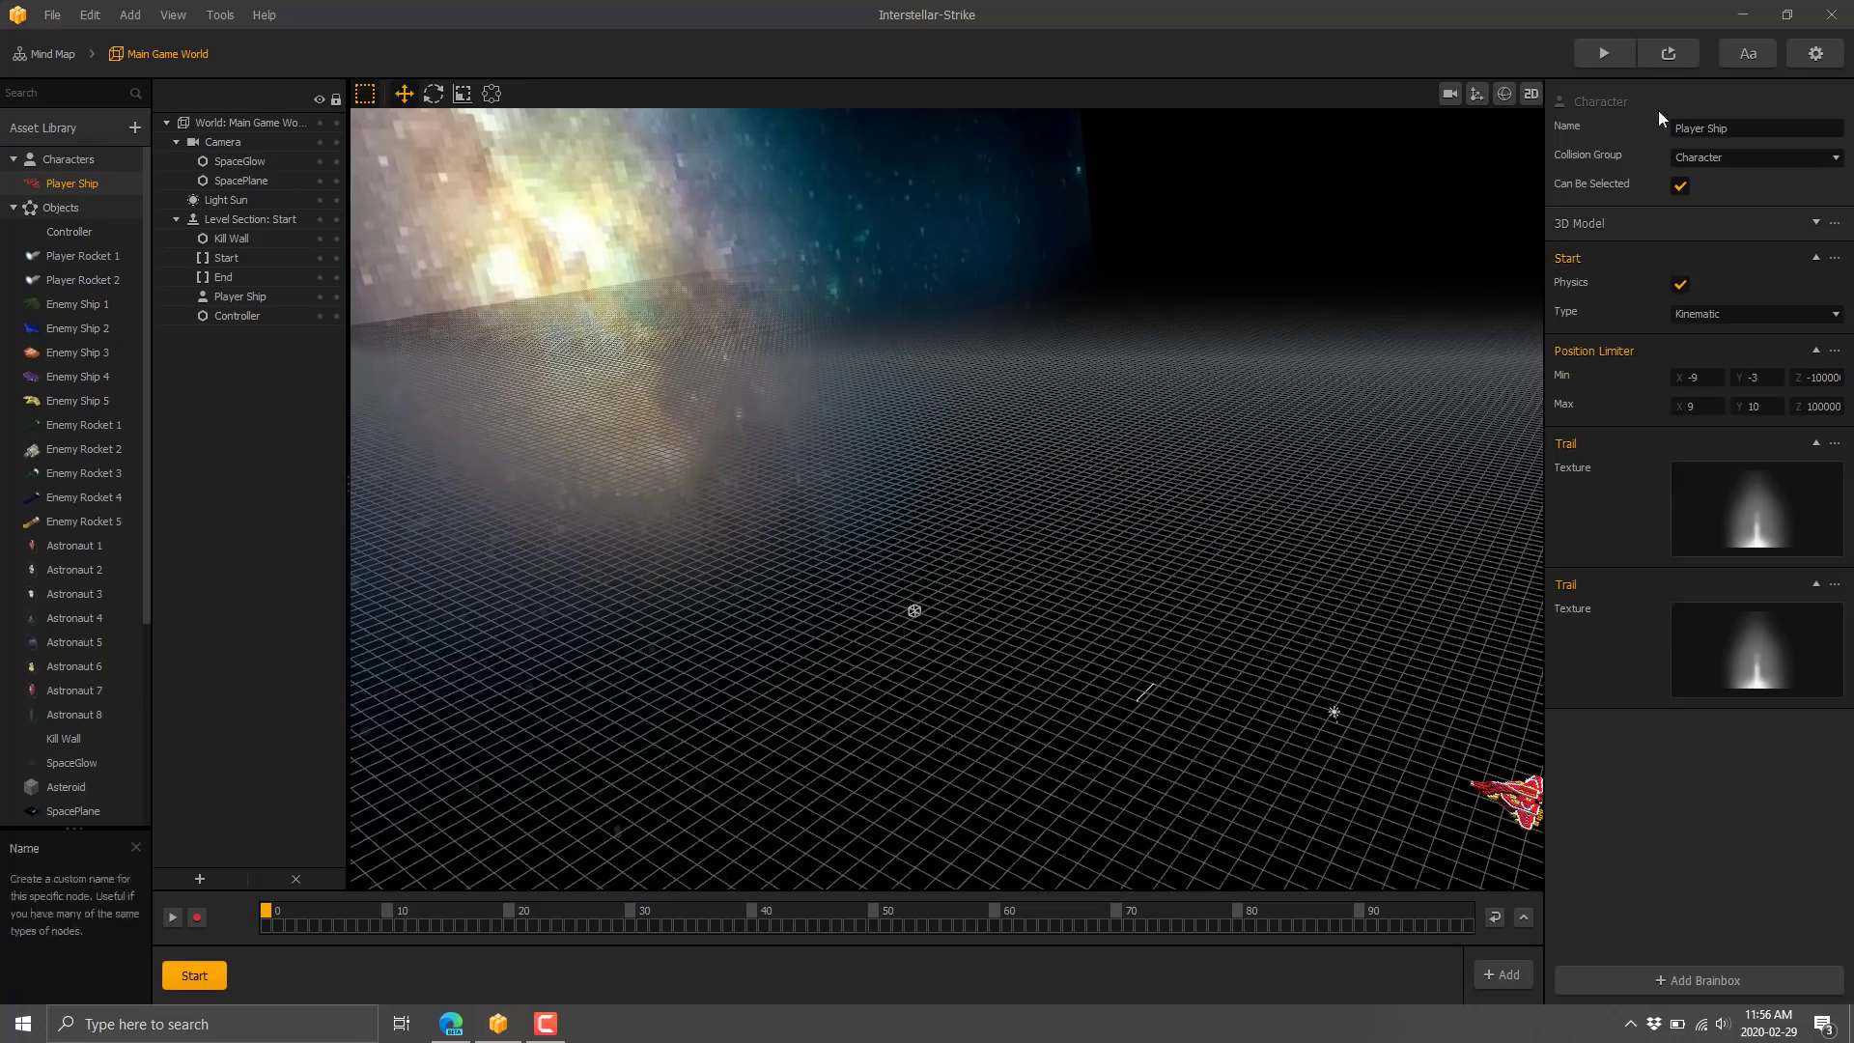
Step: Browse the movement, physics and other brainbox components available for the Player Ship without adding one
click(1682, 978)
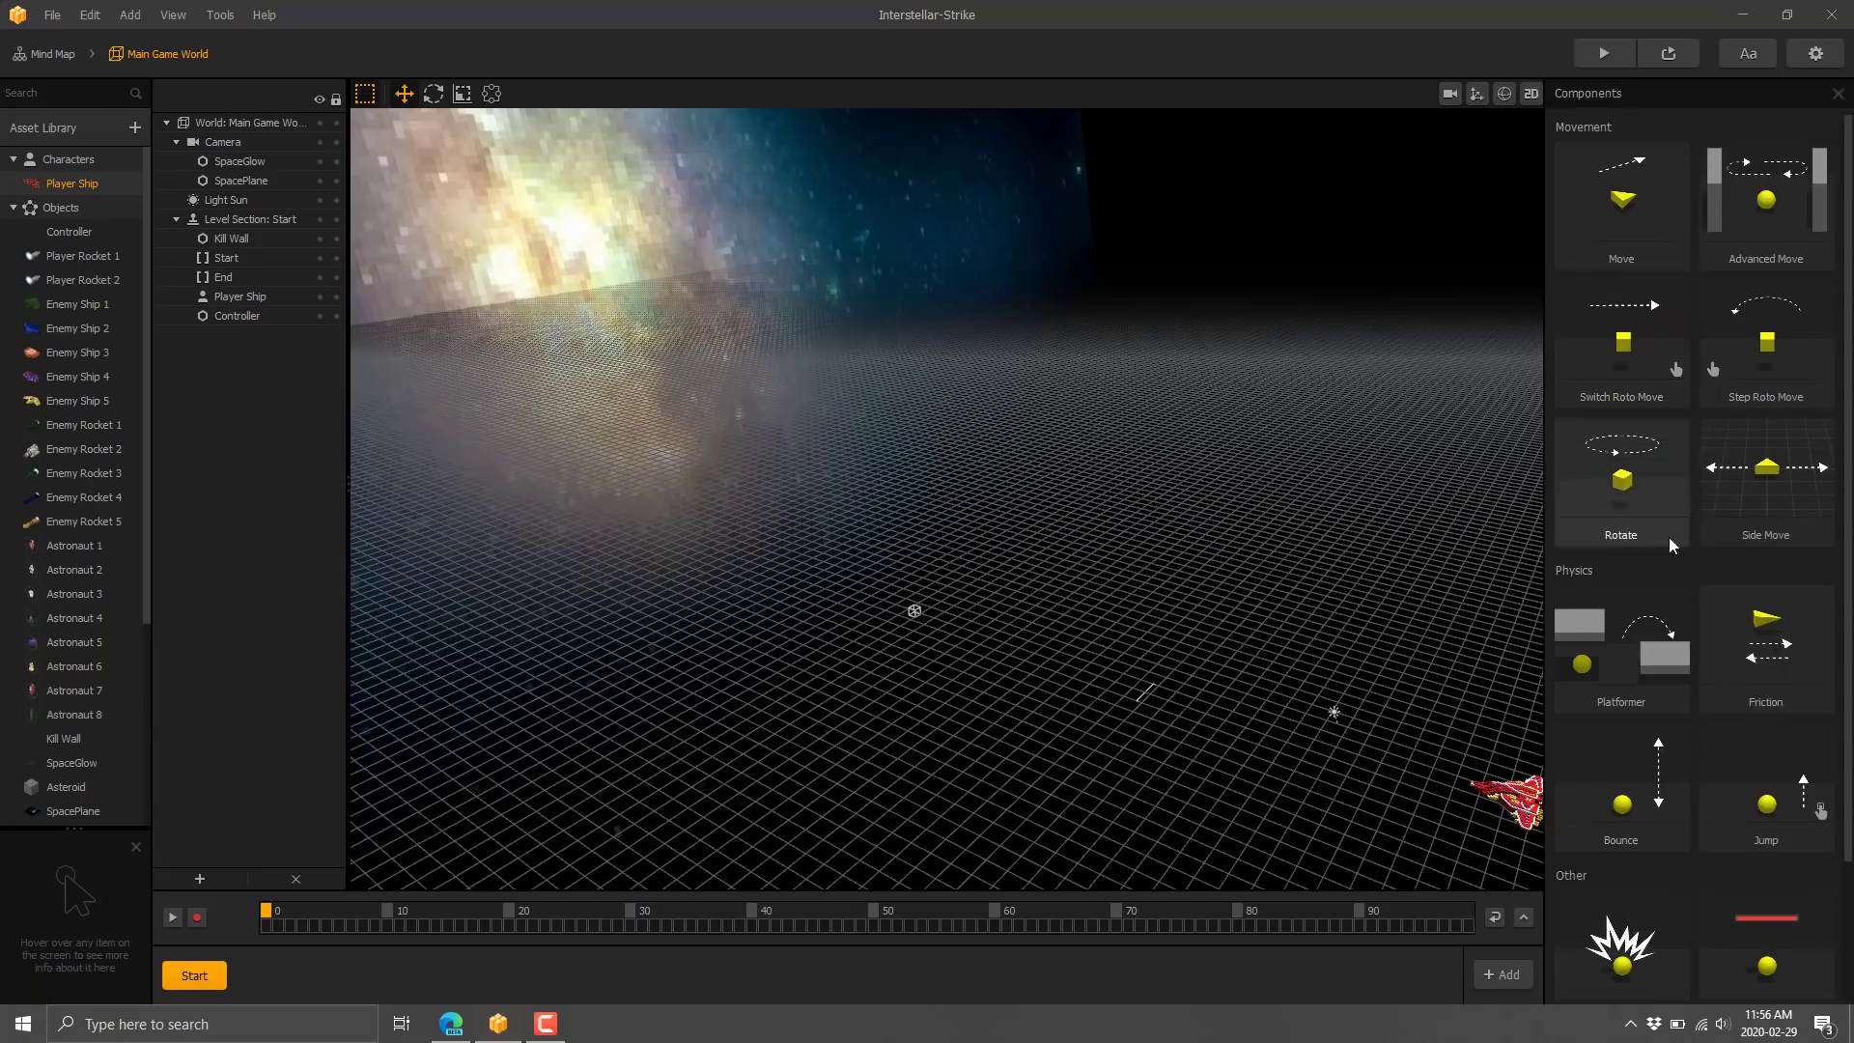
scroll(1673, 565, down, 3)
scroll(1673, 560, up, 3)
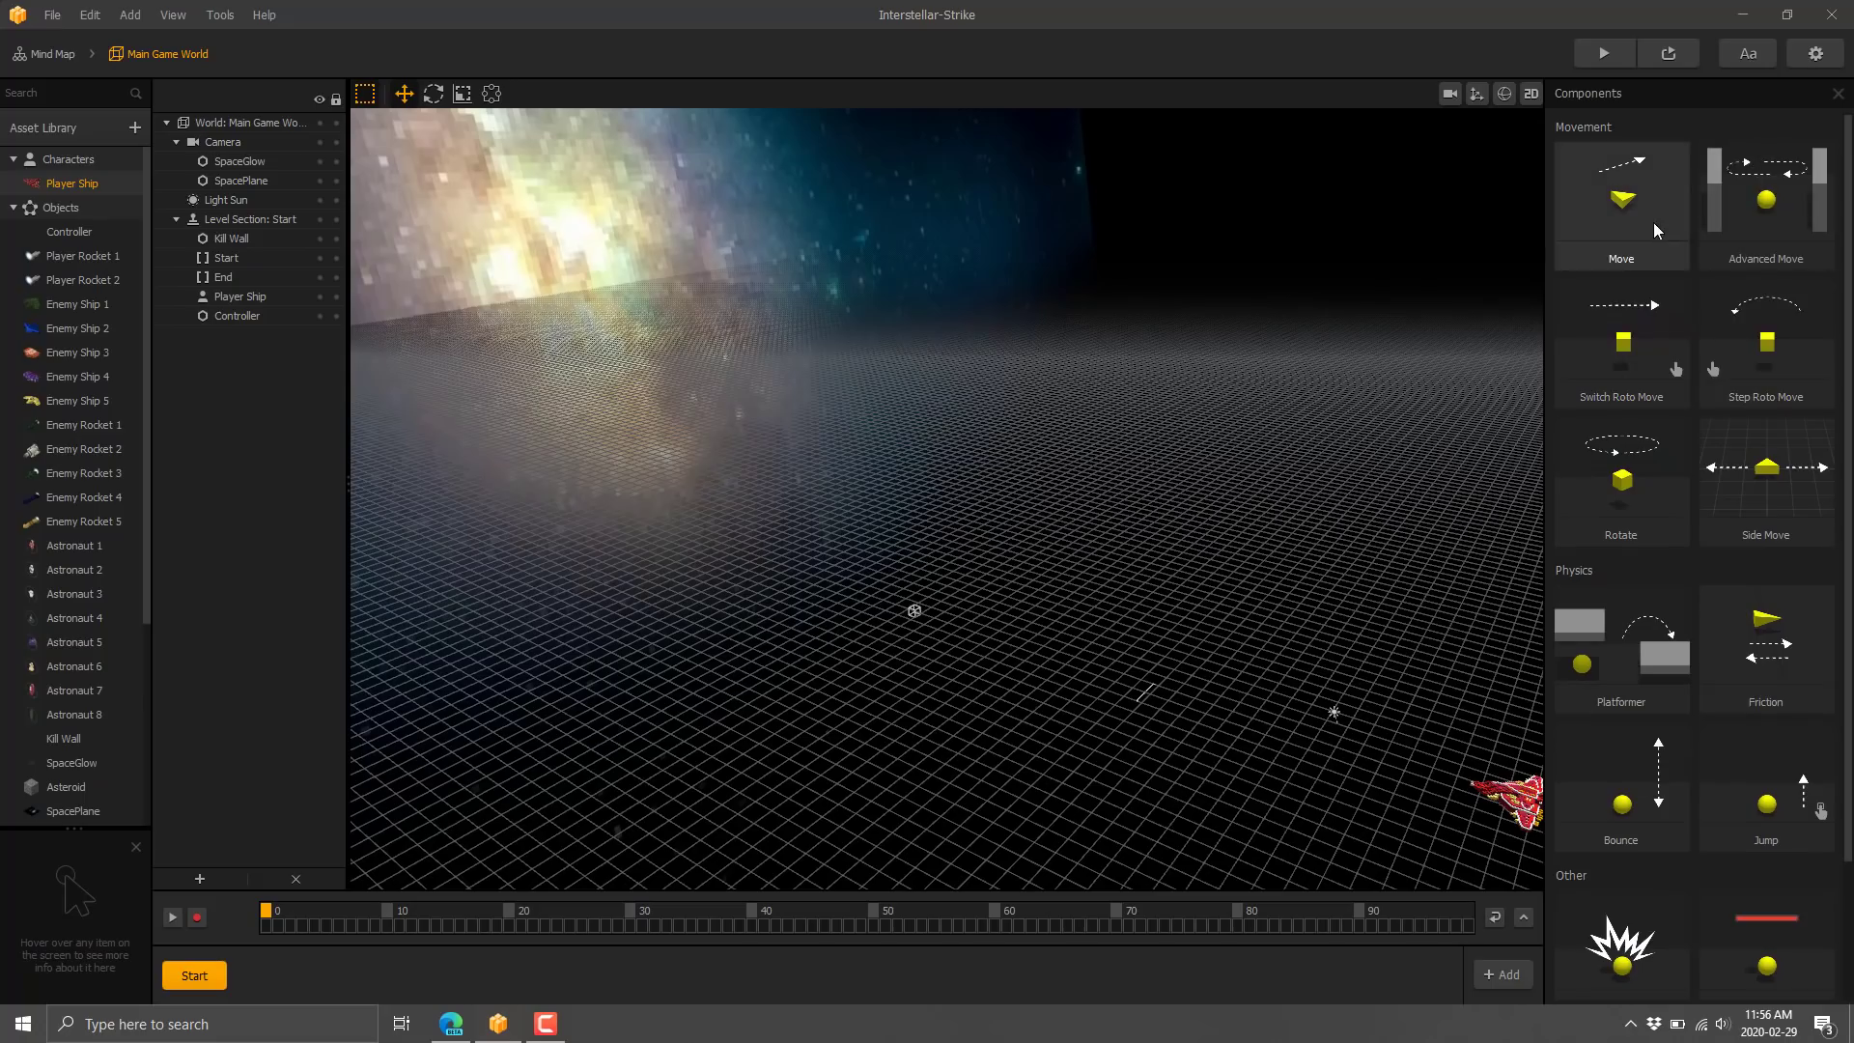
scroll(1710, 387, down, 3)
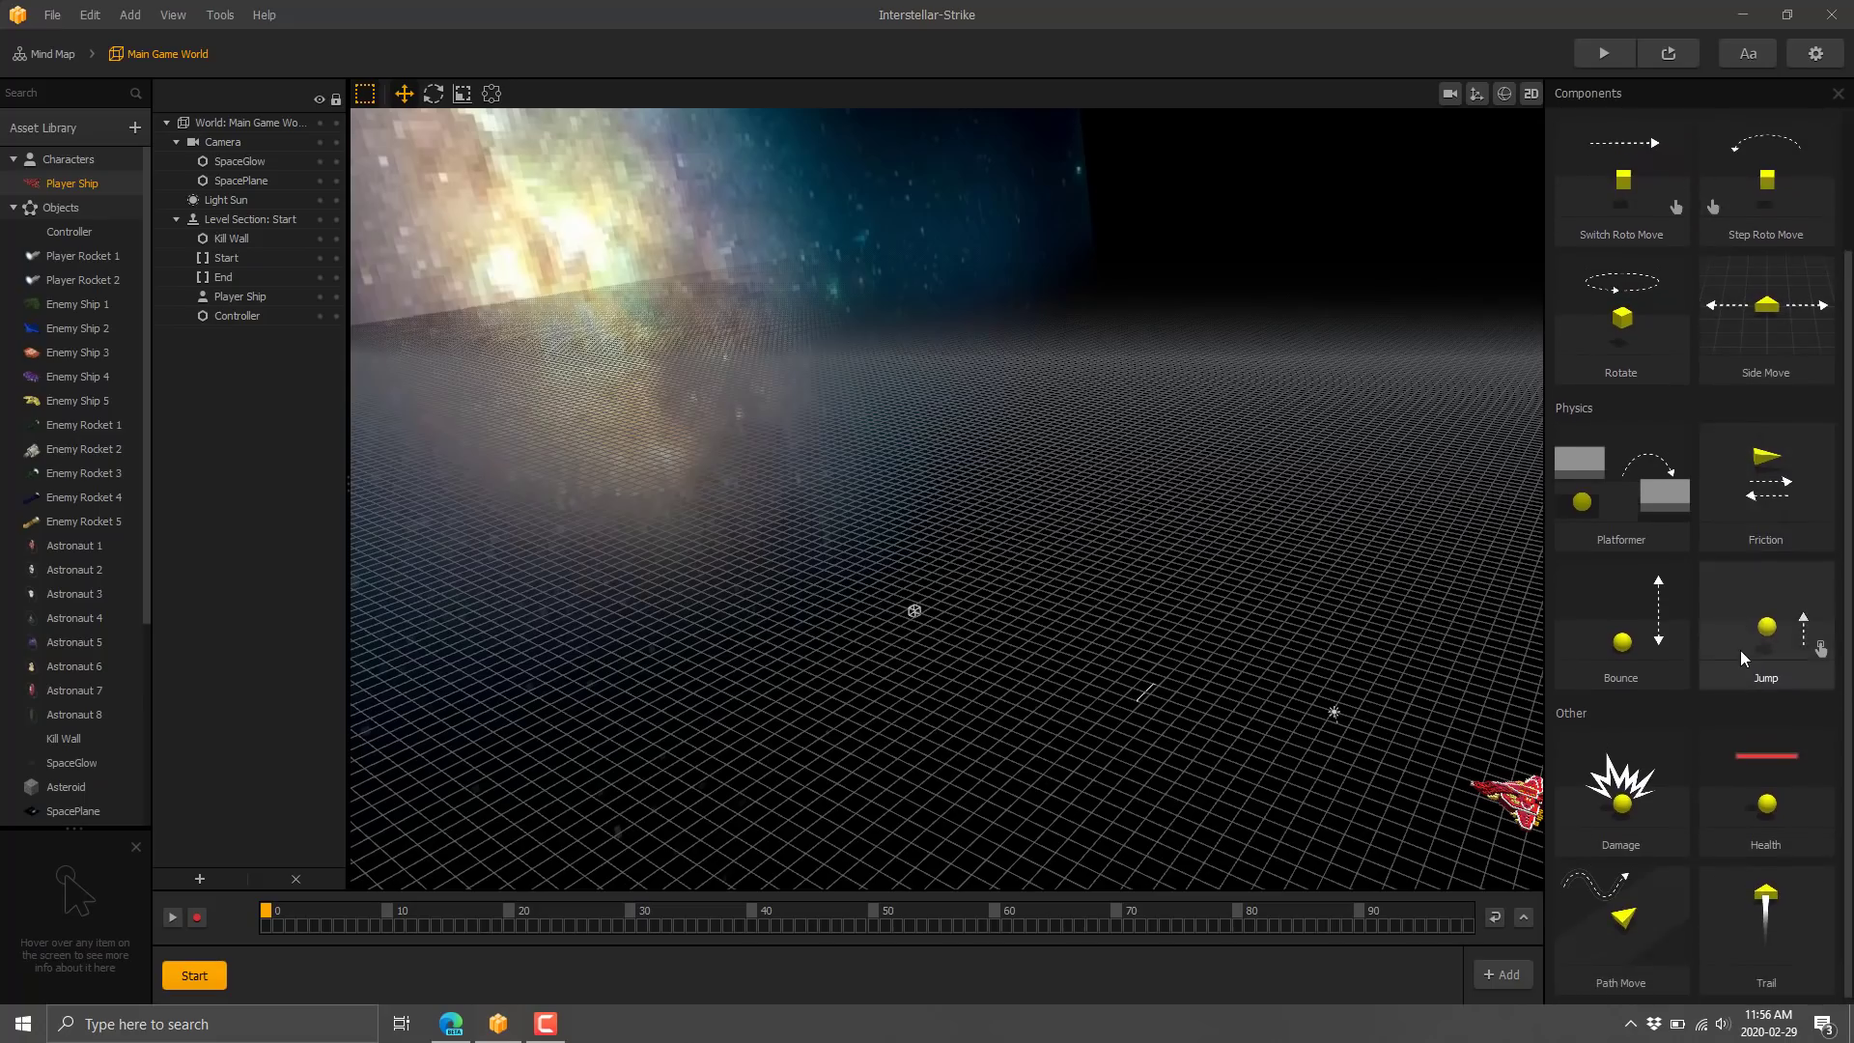
click(1838, 94)
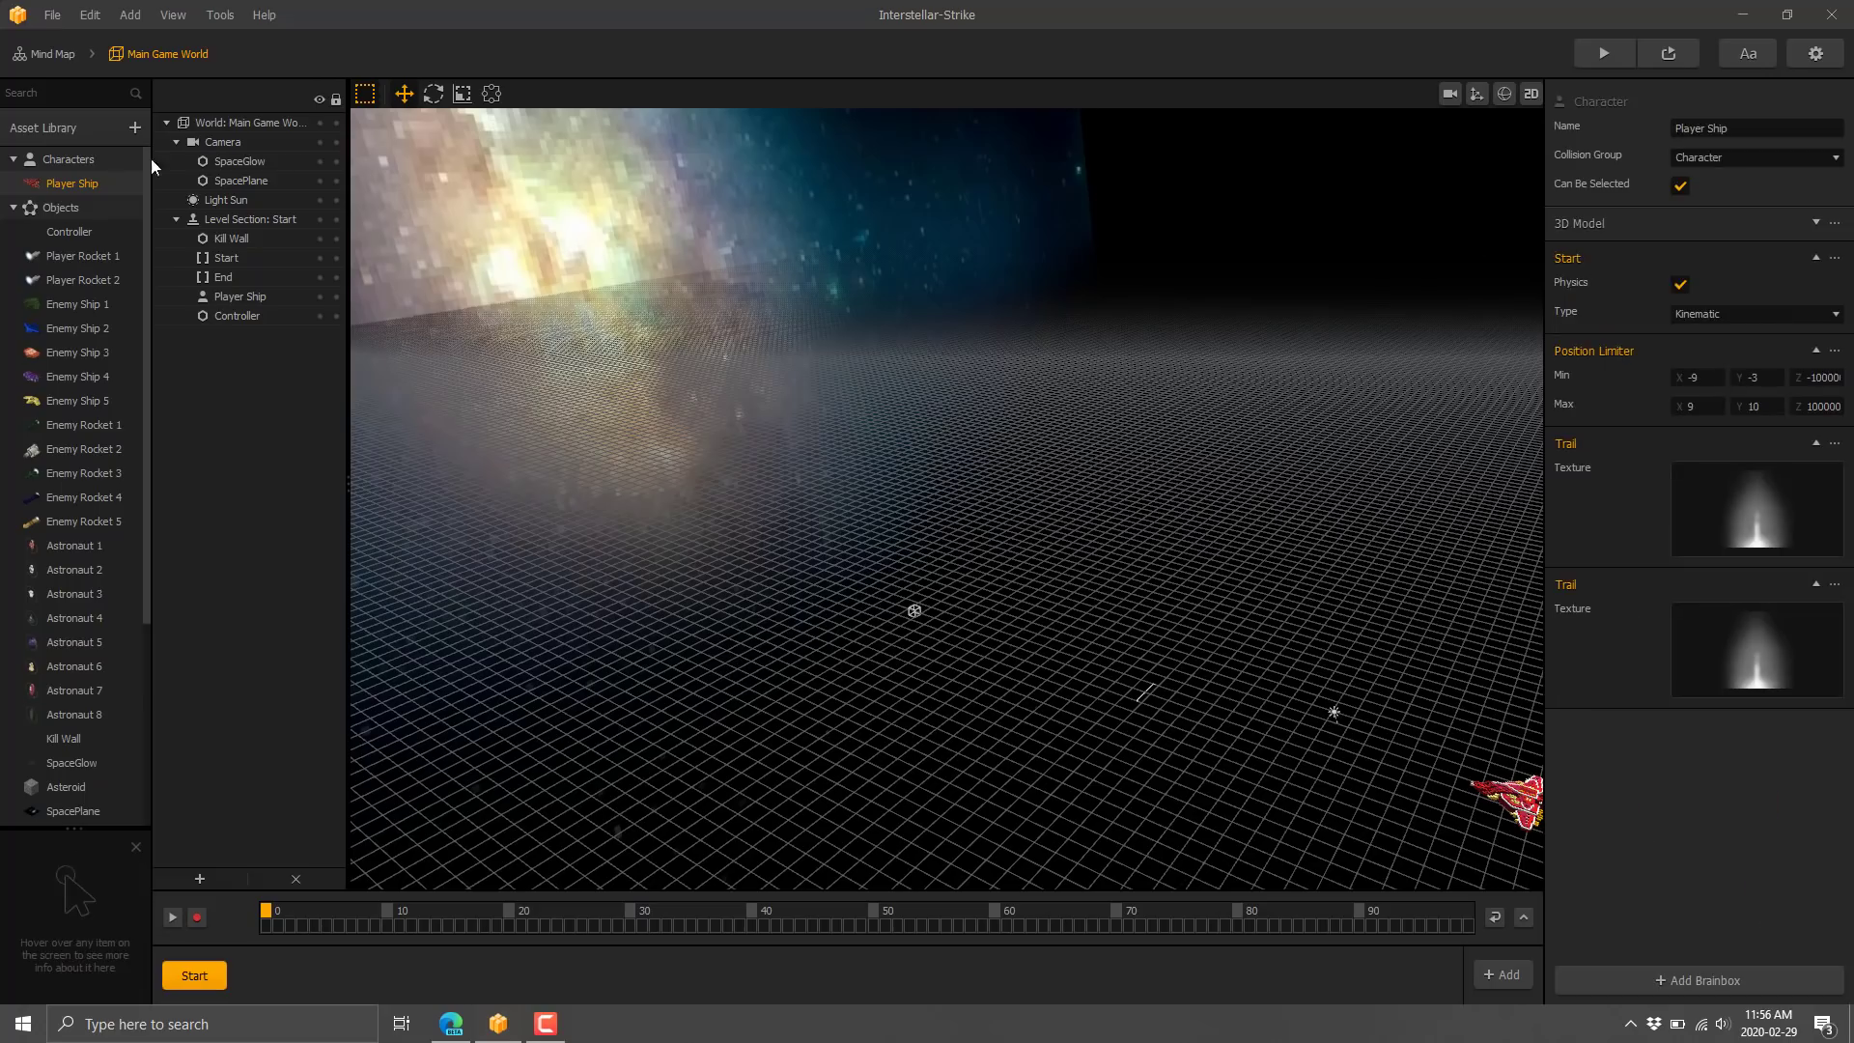
Step: Open the node map of the Player Ship asset
right_click(77, 182)
key(Escape)
double_click(72, 184)
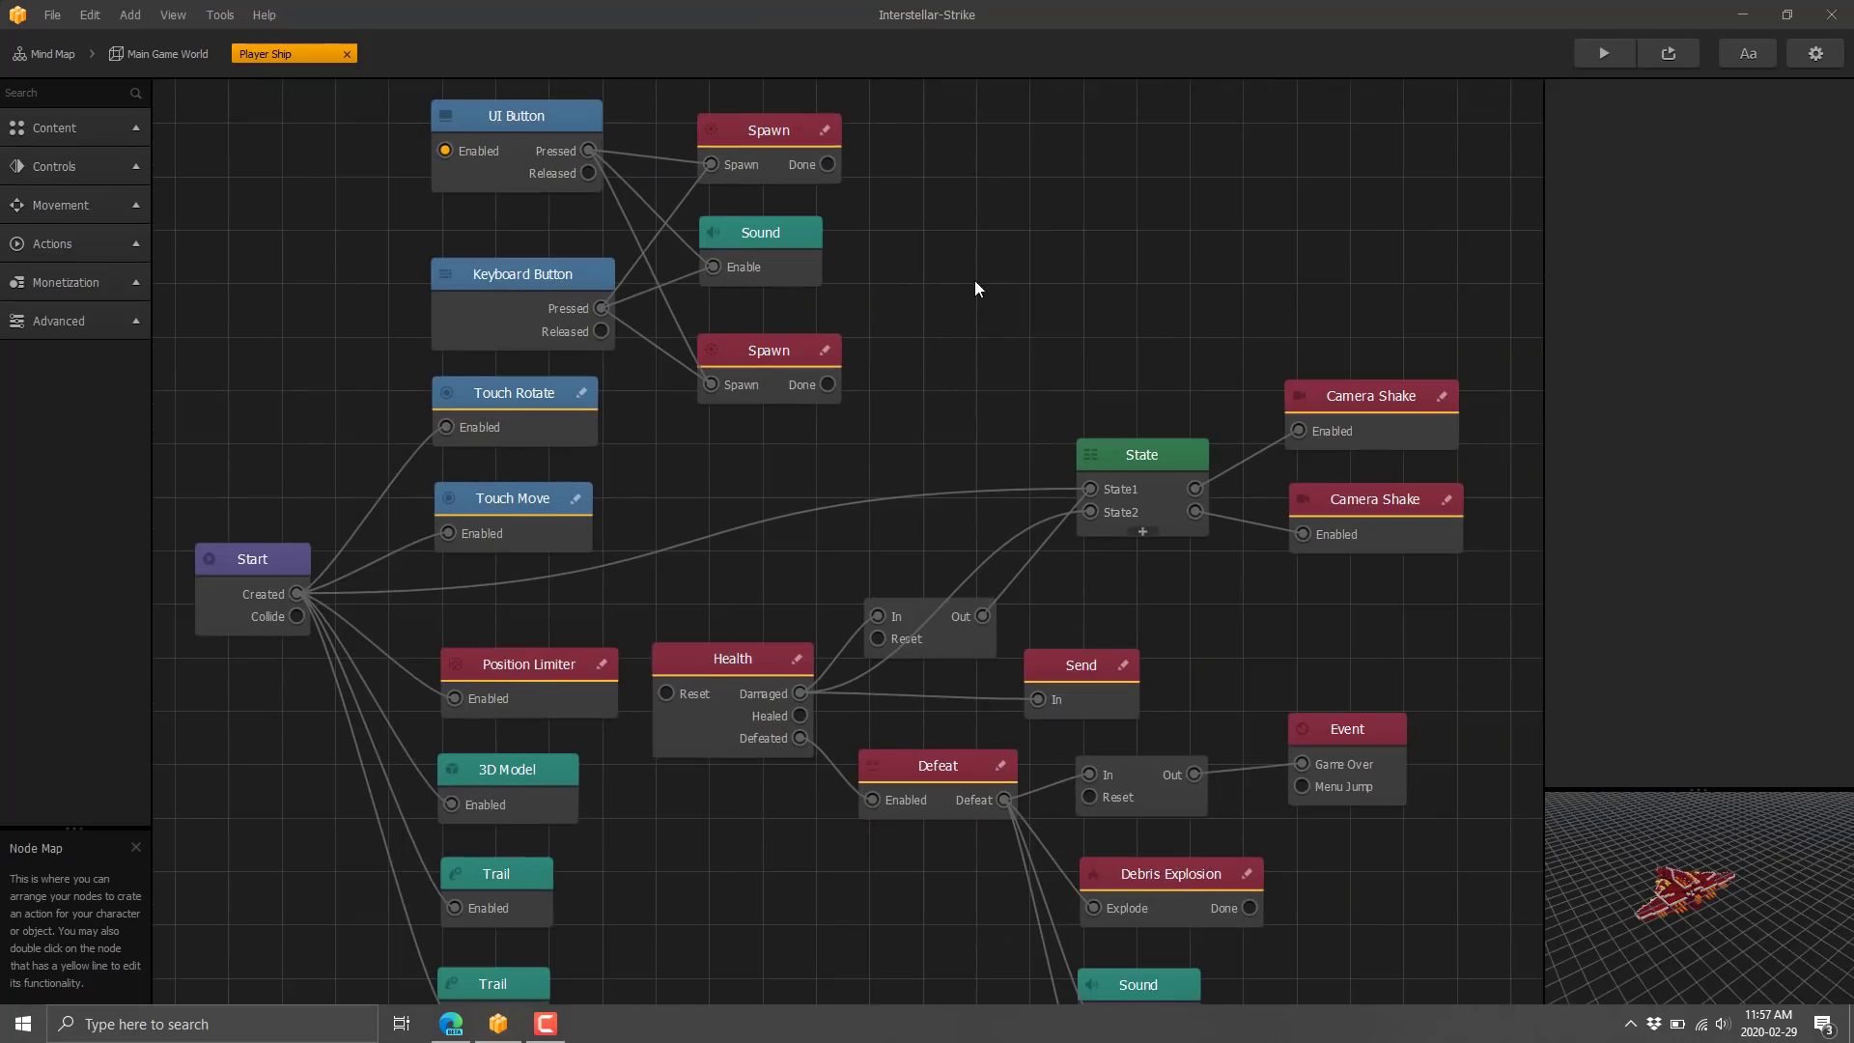
Step: Inspect the settings of the Touch Move node near the Start node in the Player Ship's node map
drag(962, 365, 952, 303)
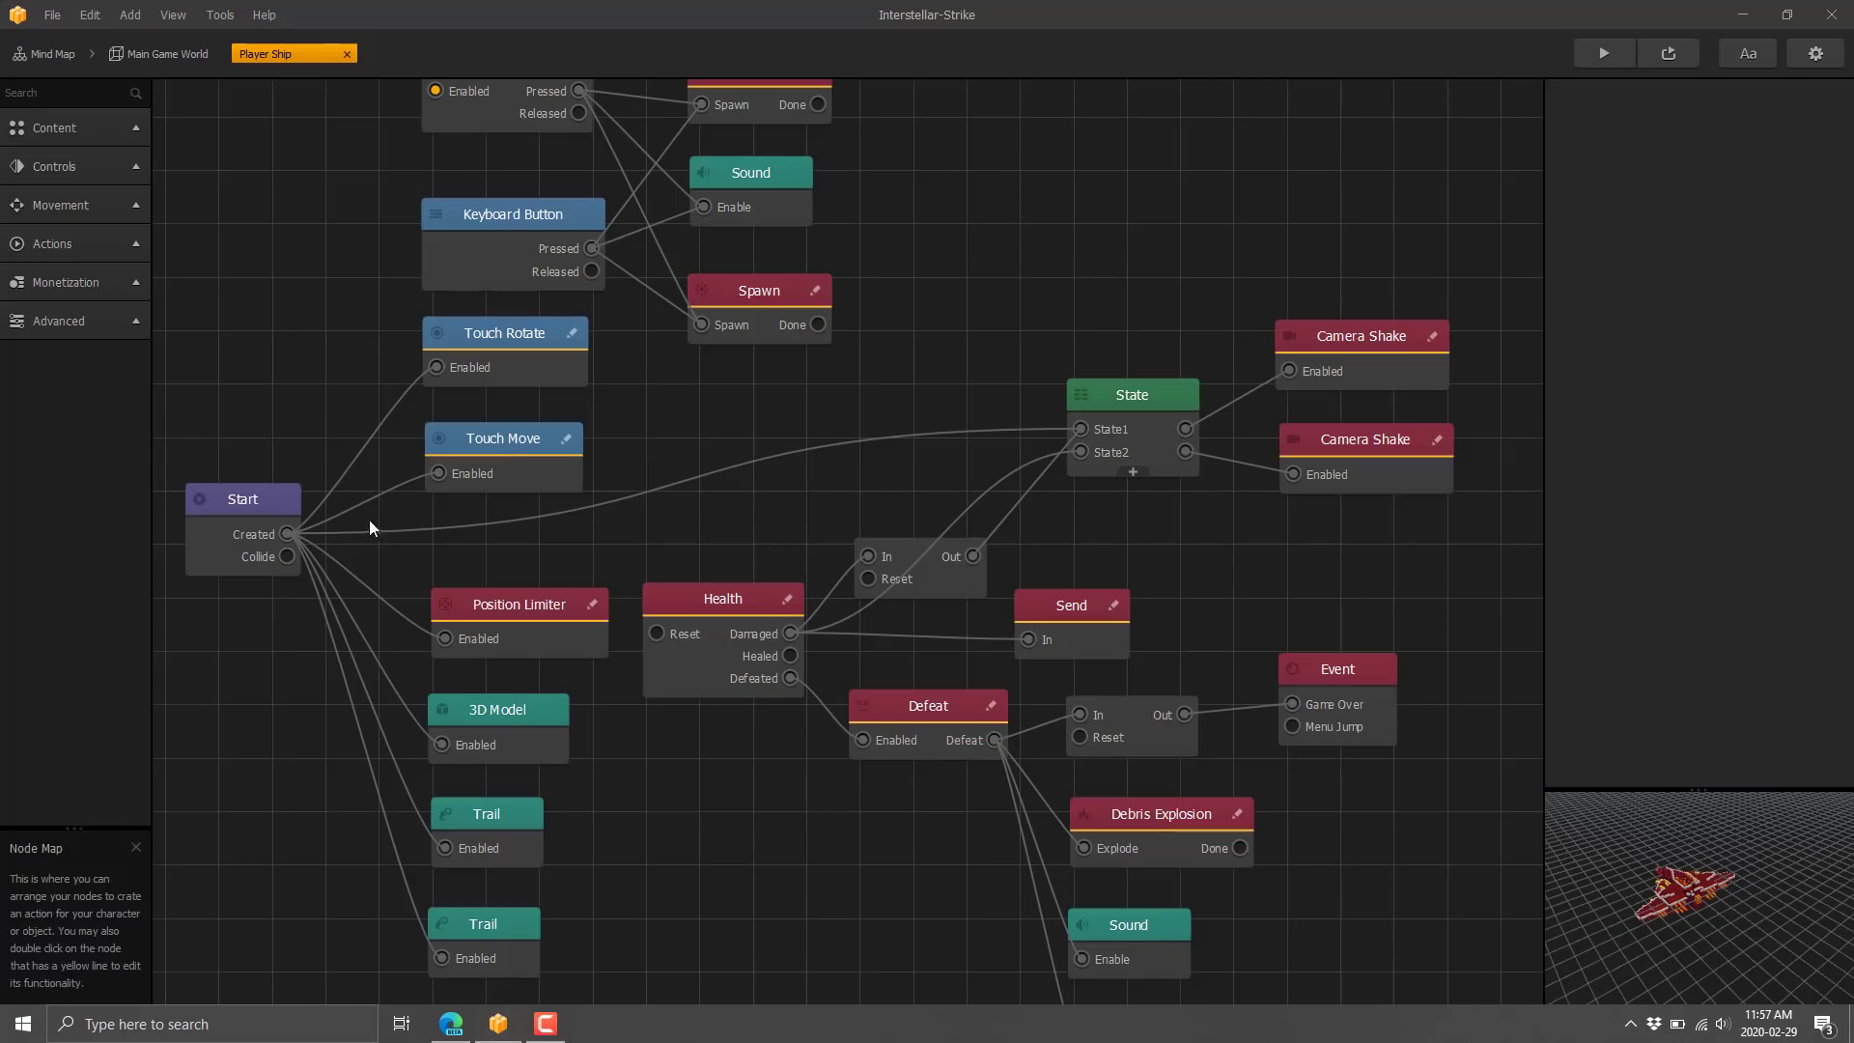
click(513, 444)
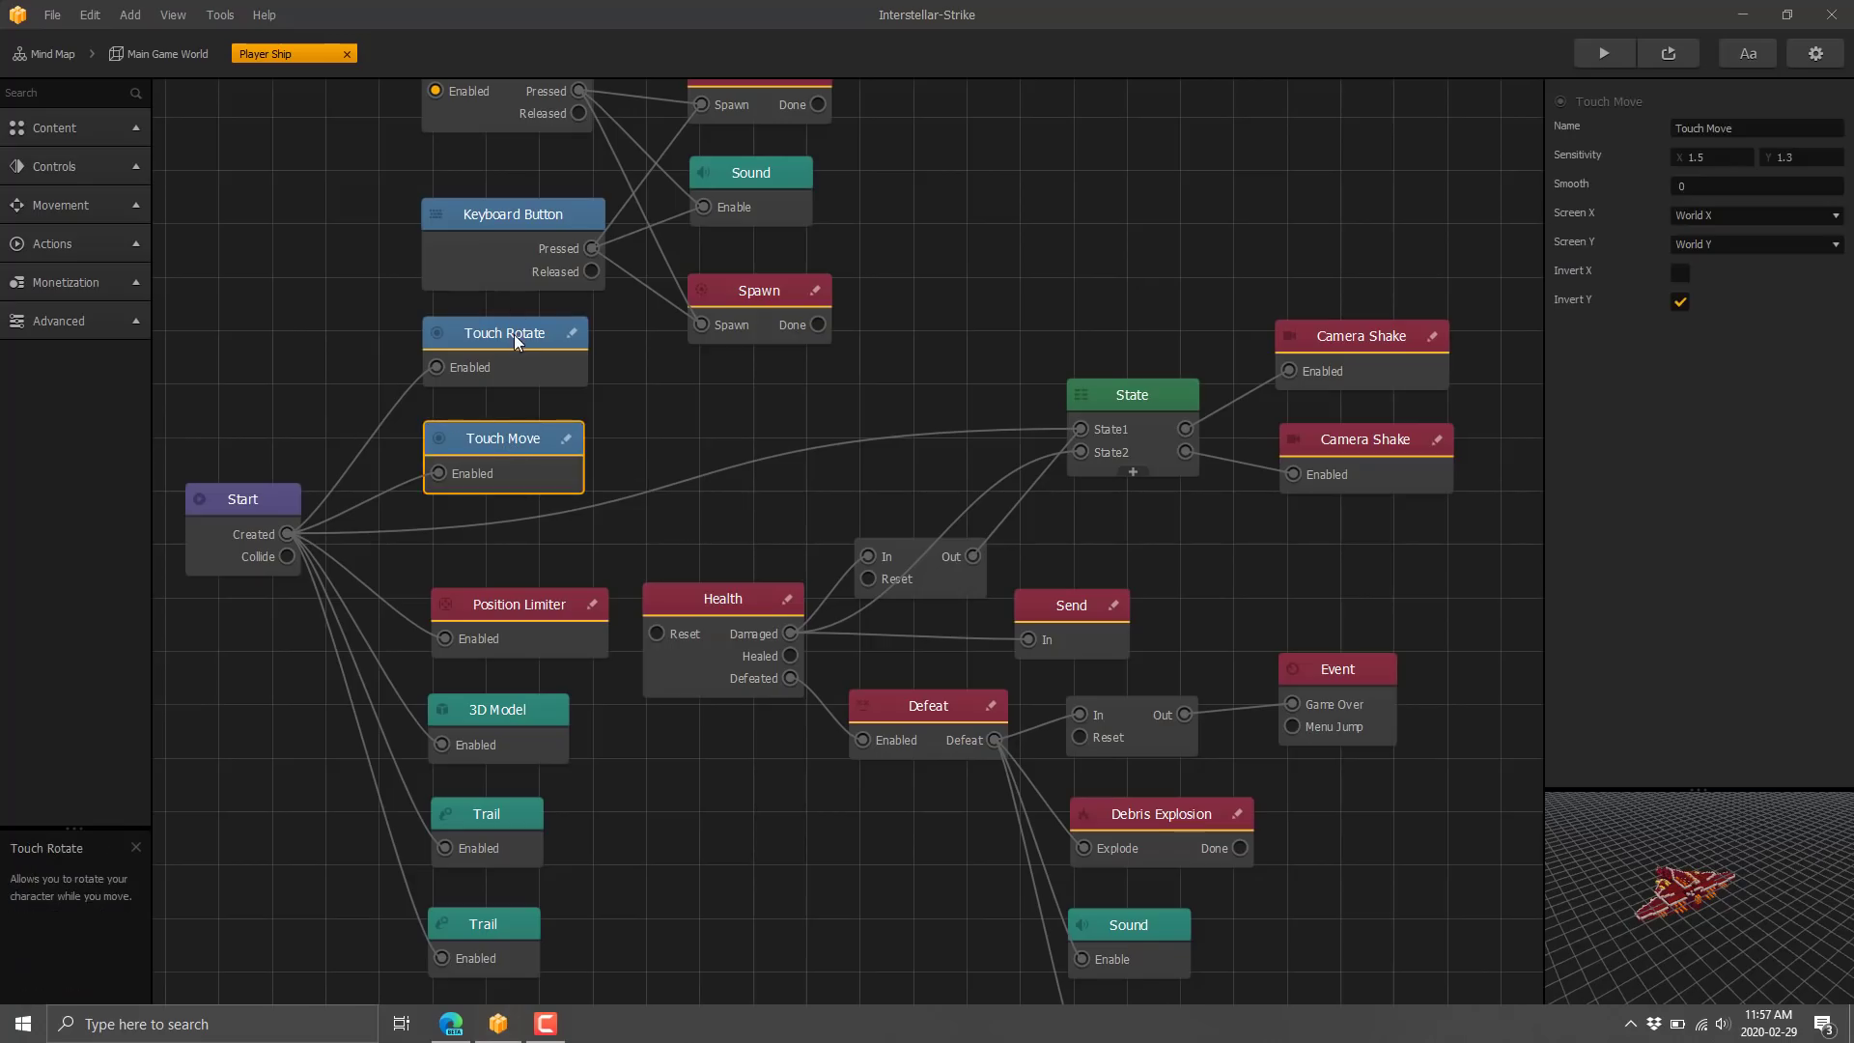
click(458, 383)
click(496, 440)
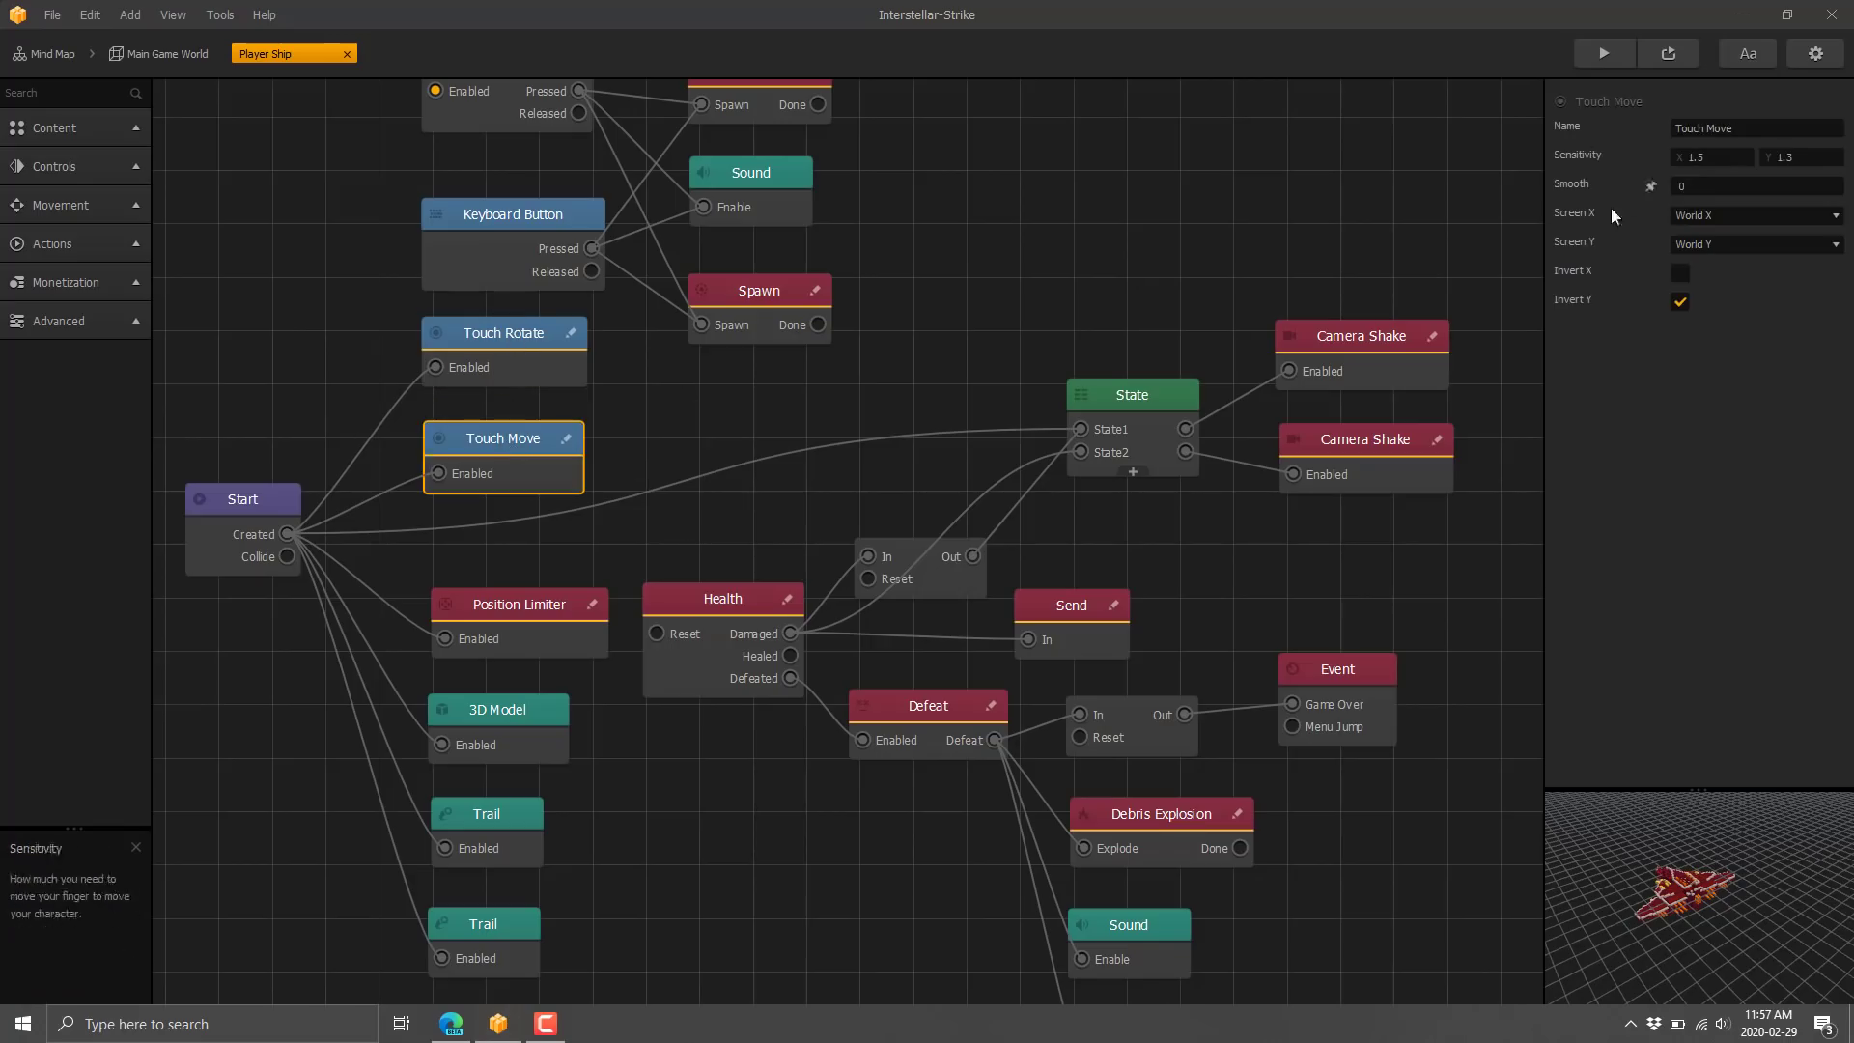
drag(851, 455, 795, 650)
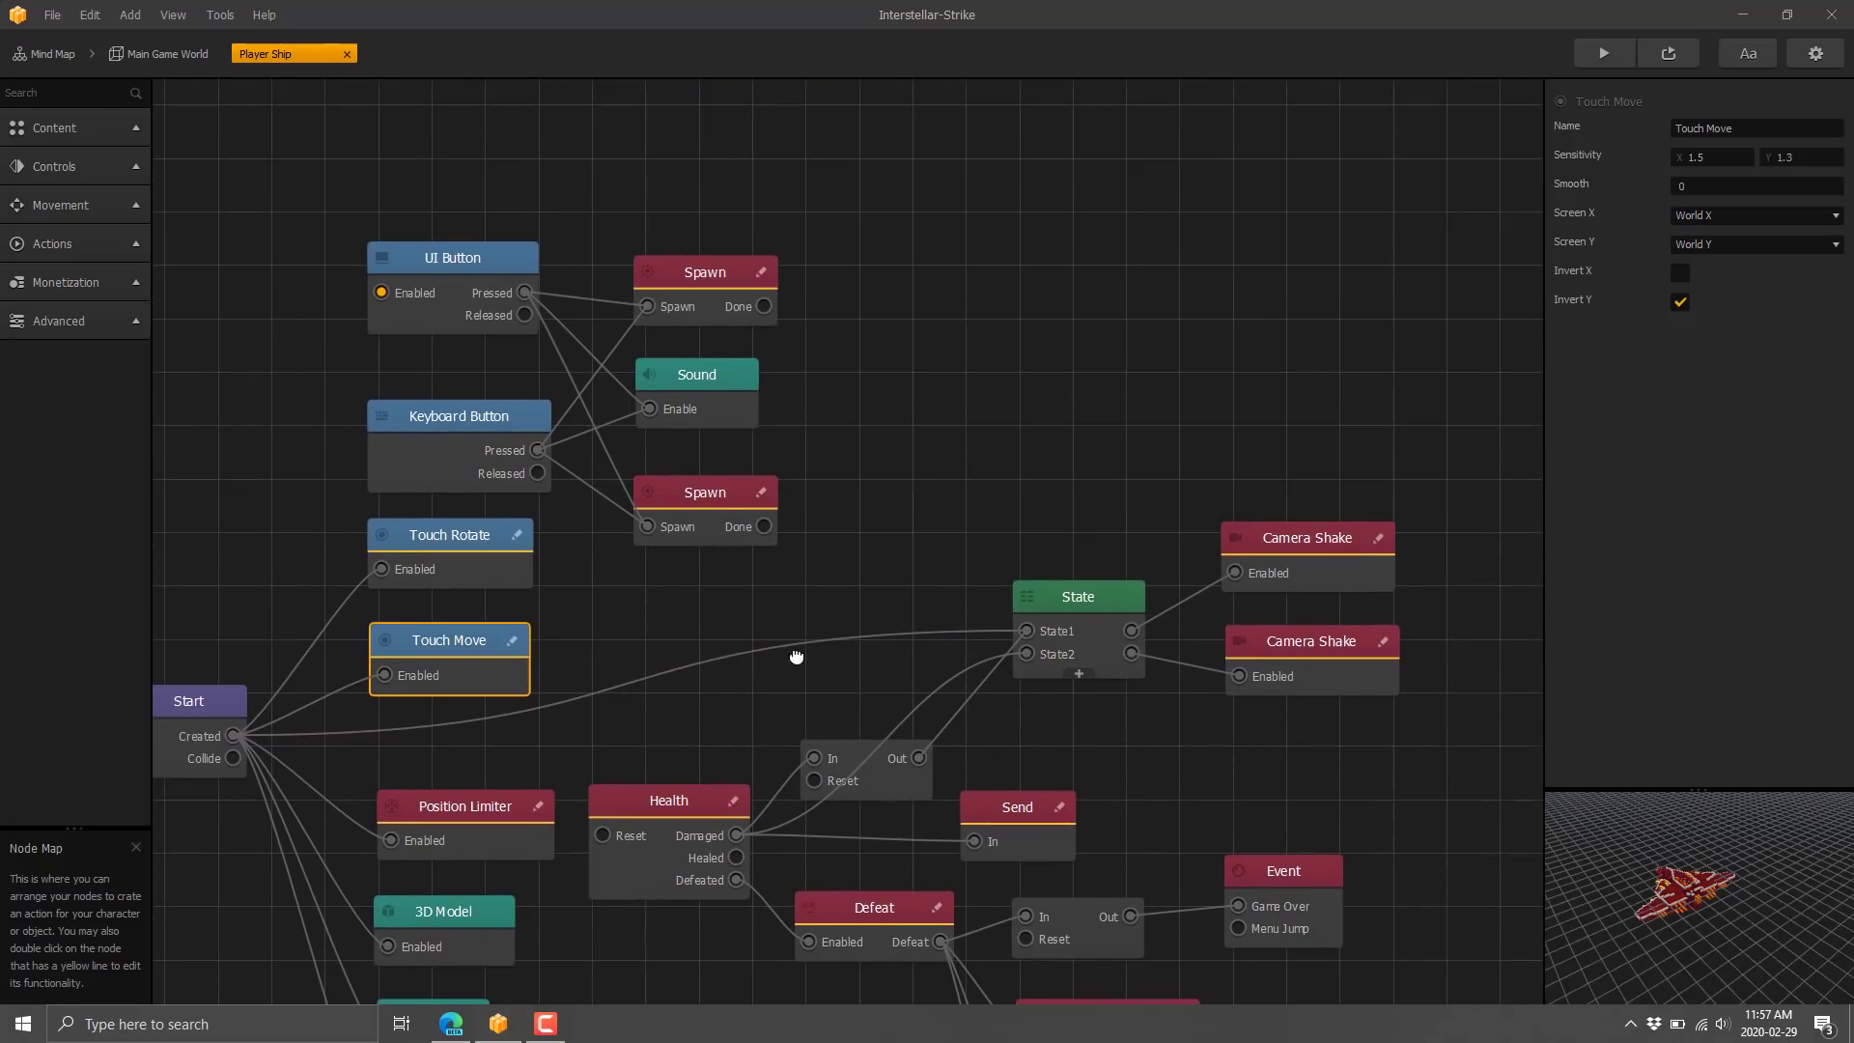
Step: Move the UI Button node up and to the left, farther away from the Keyboard Button and Spawn nodes
click(515, 282)
drag(473, 239, 405, 212)
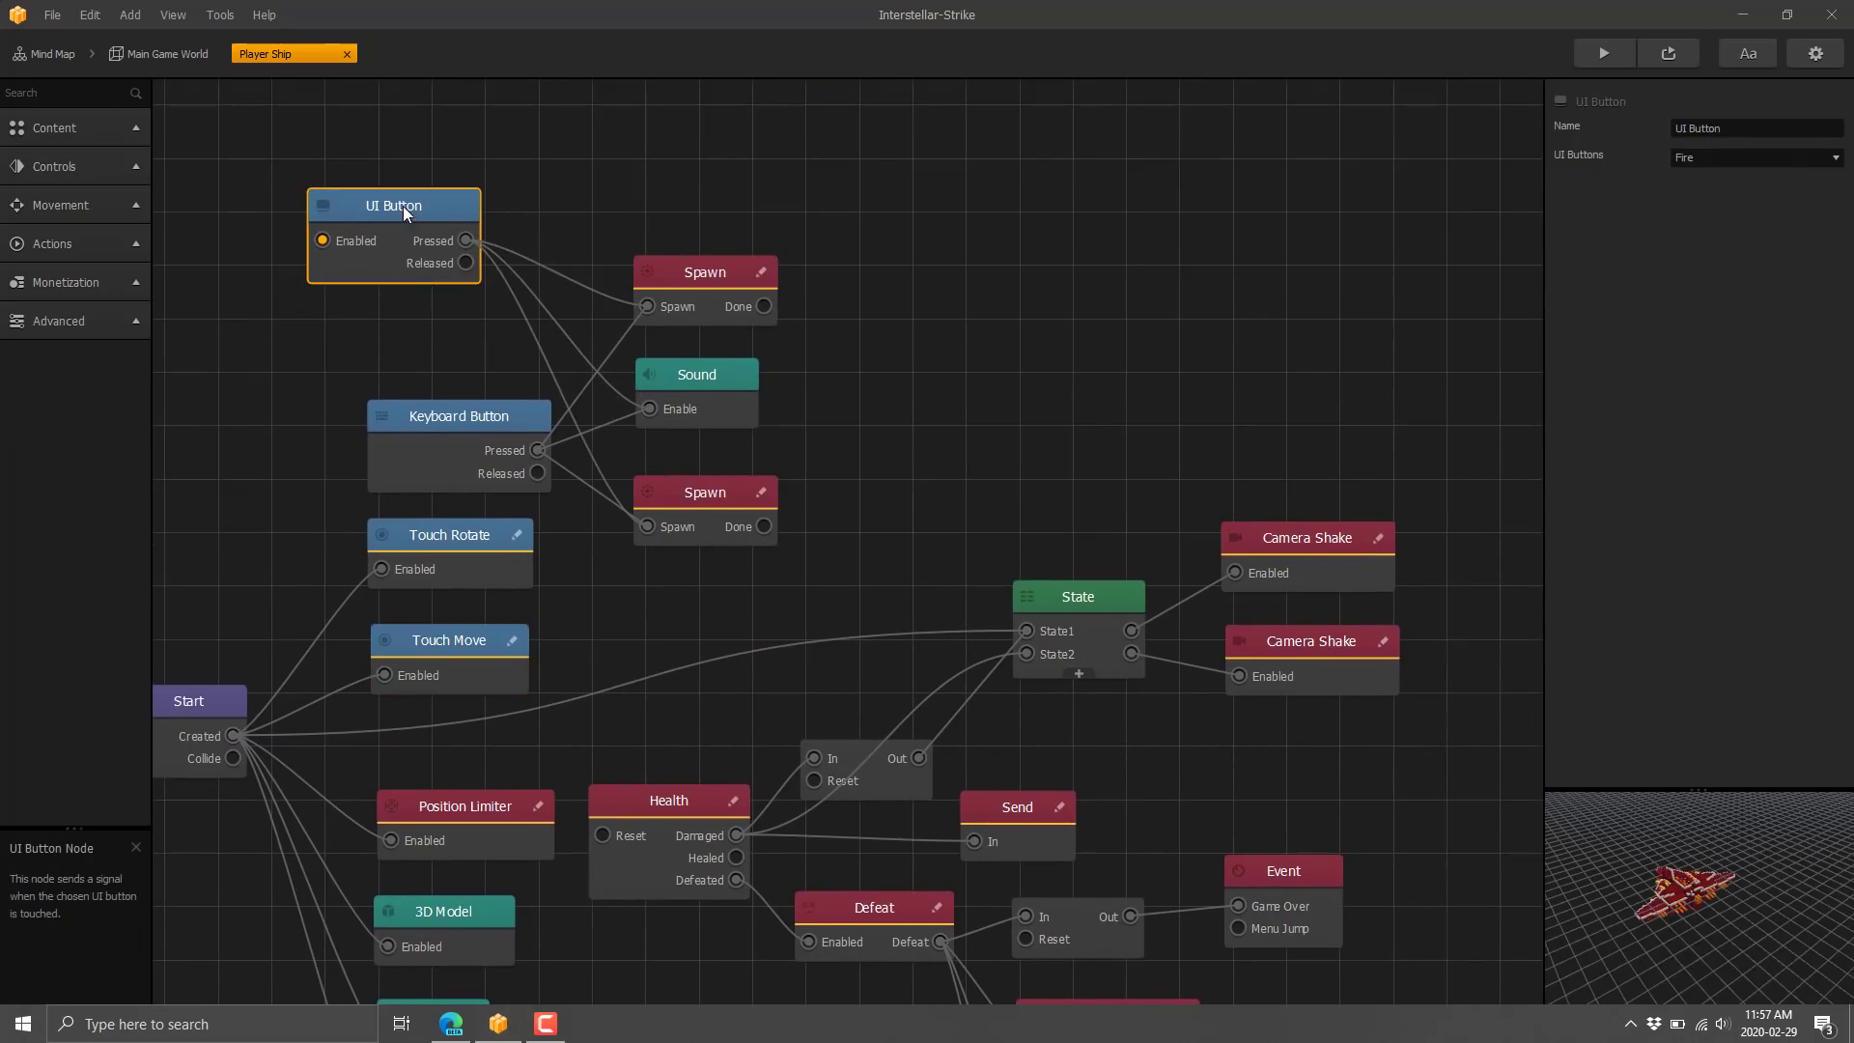
Step: Examine how the UI Button and Keyboard Button nodes trigger the Spawn and Sound nodes, viewing each node's settings
click(716, 273)
drag(975, 334, 1034, 246)
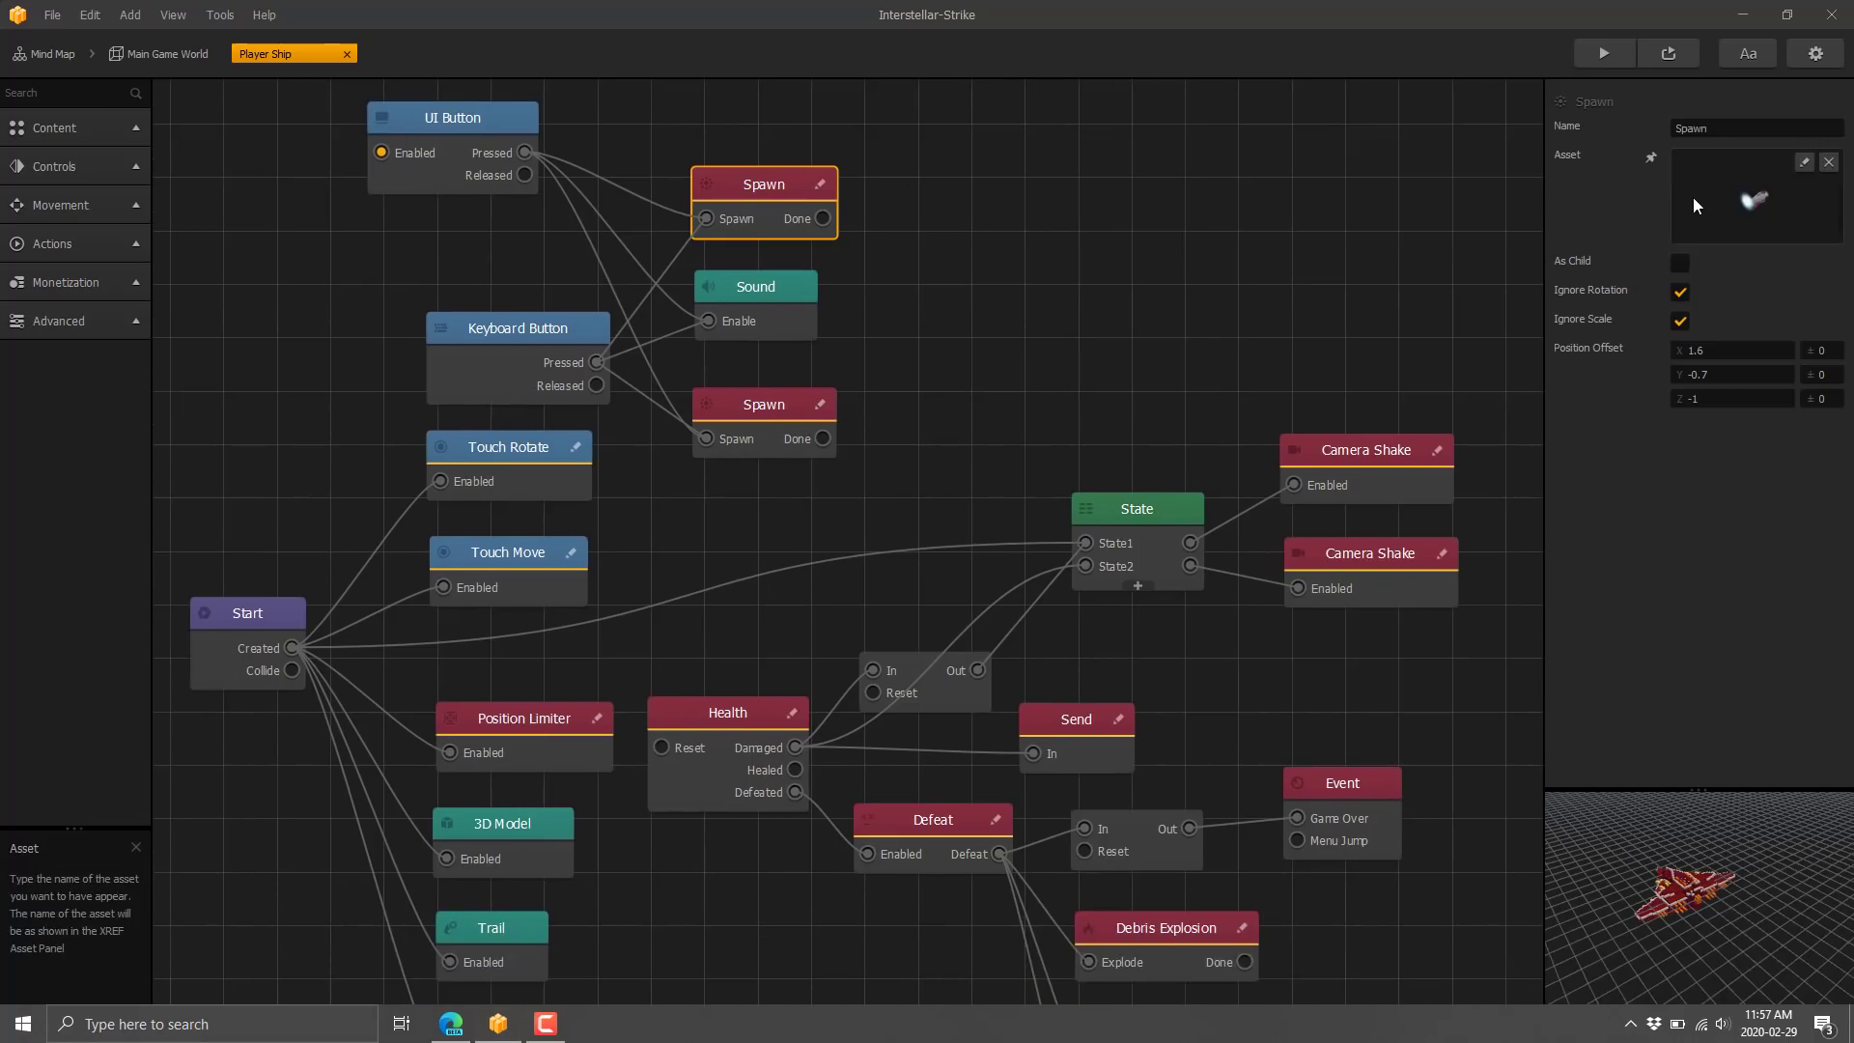
click(770, 289)
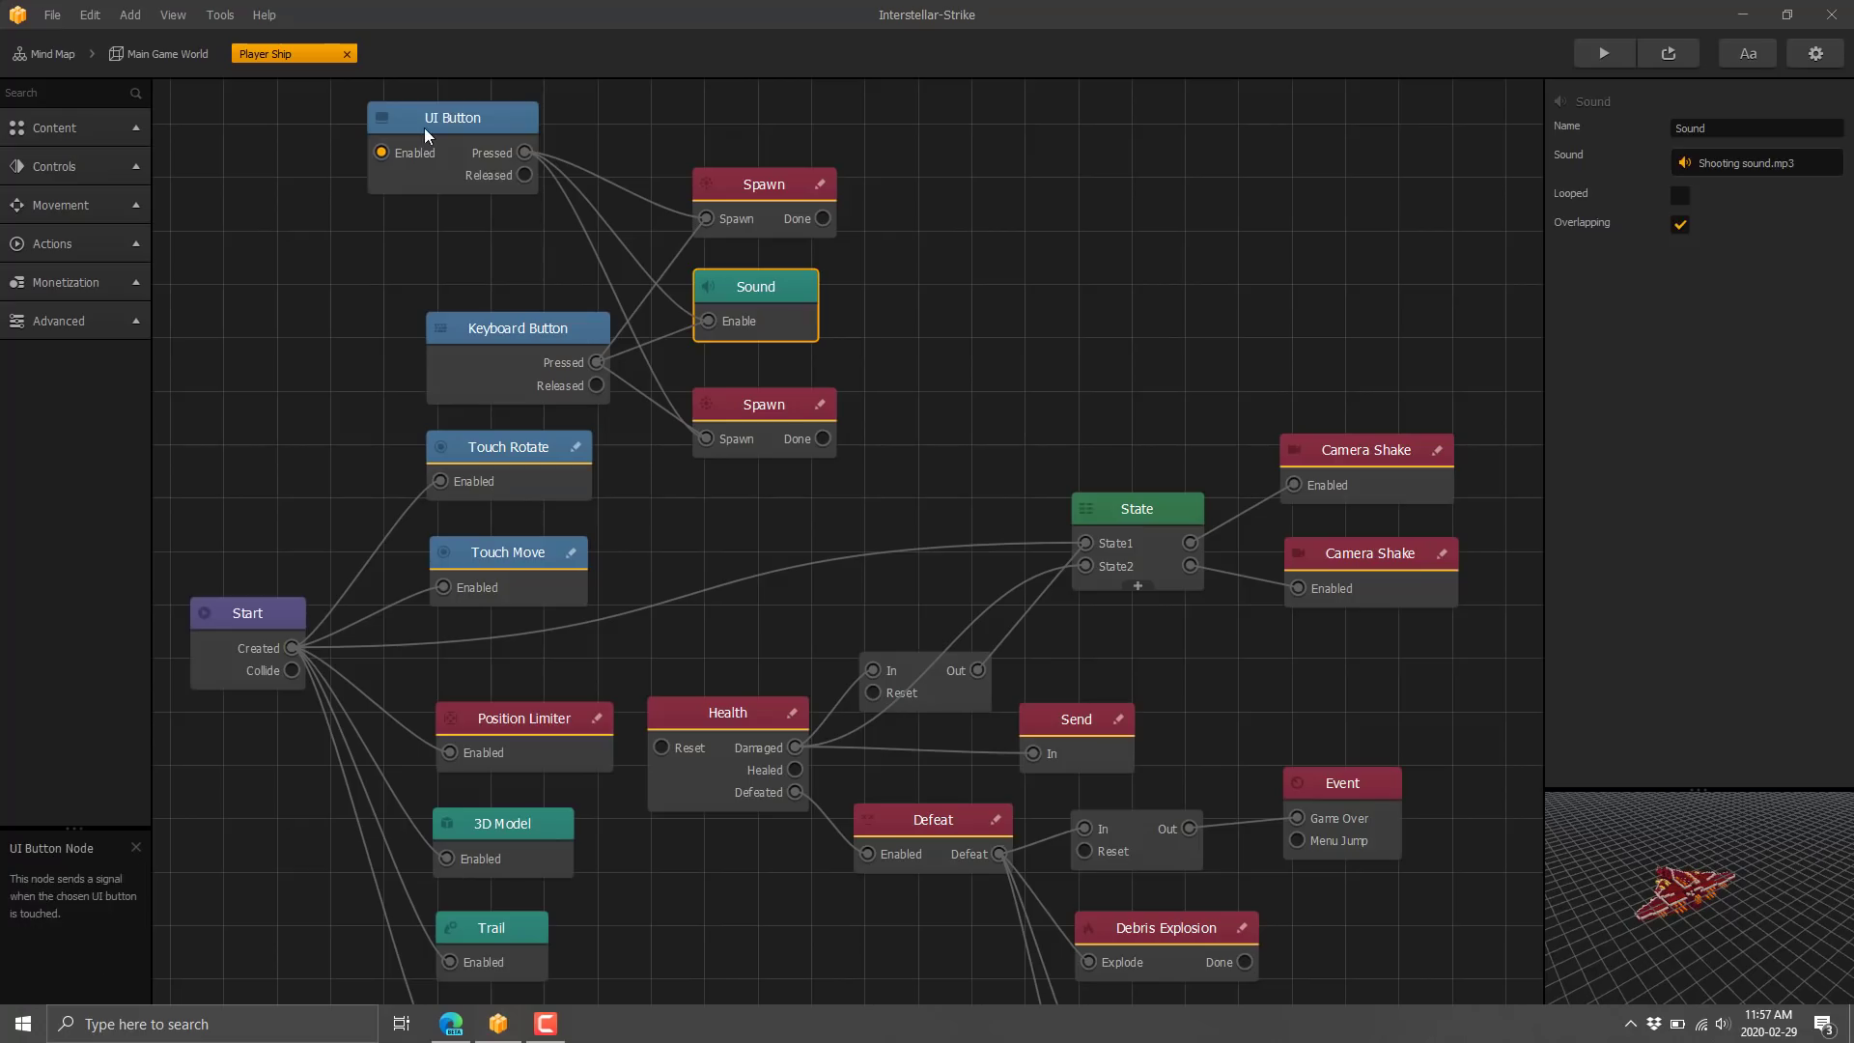
click(489, 166)
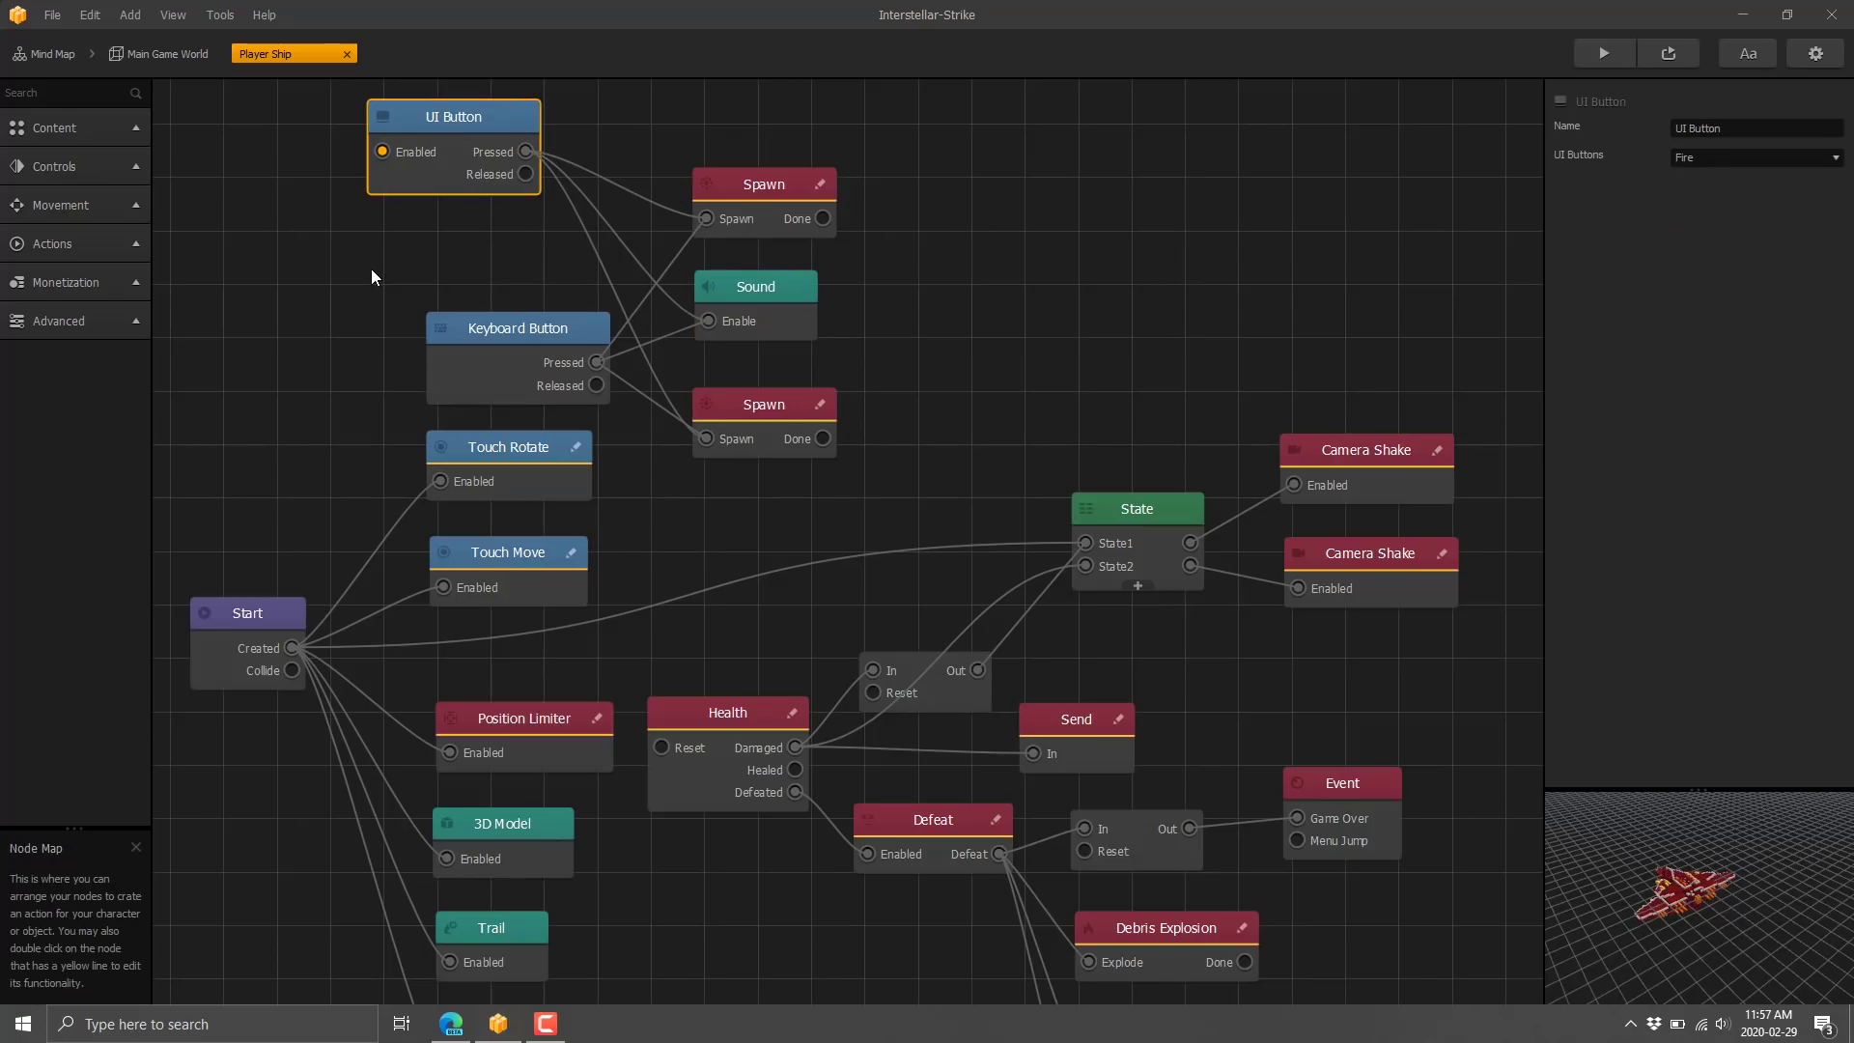
click(569, 326)
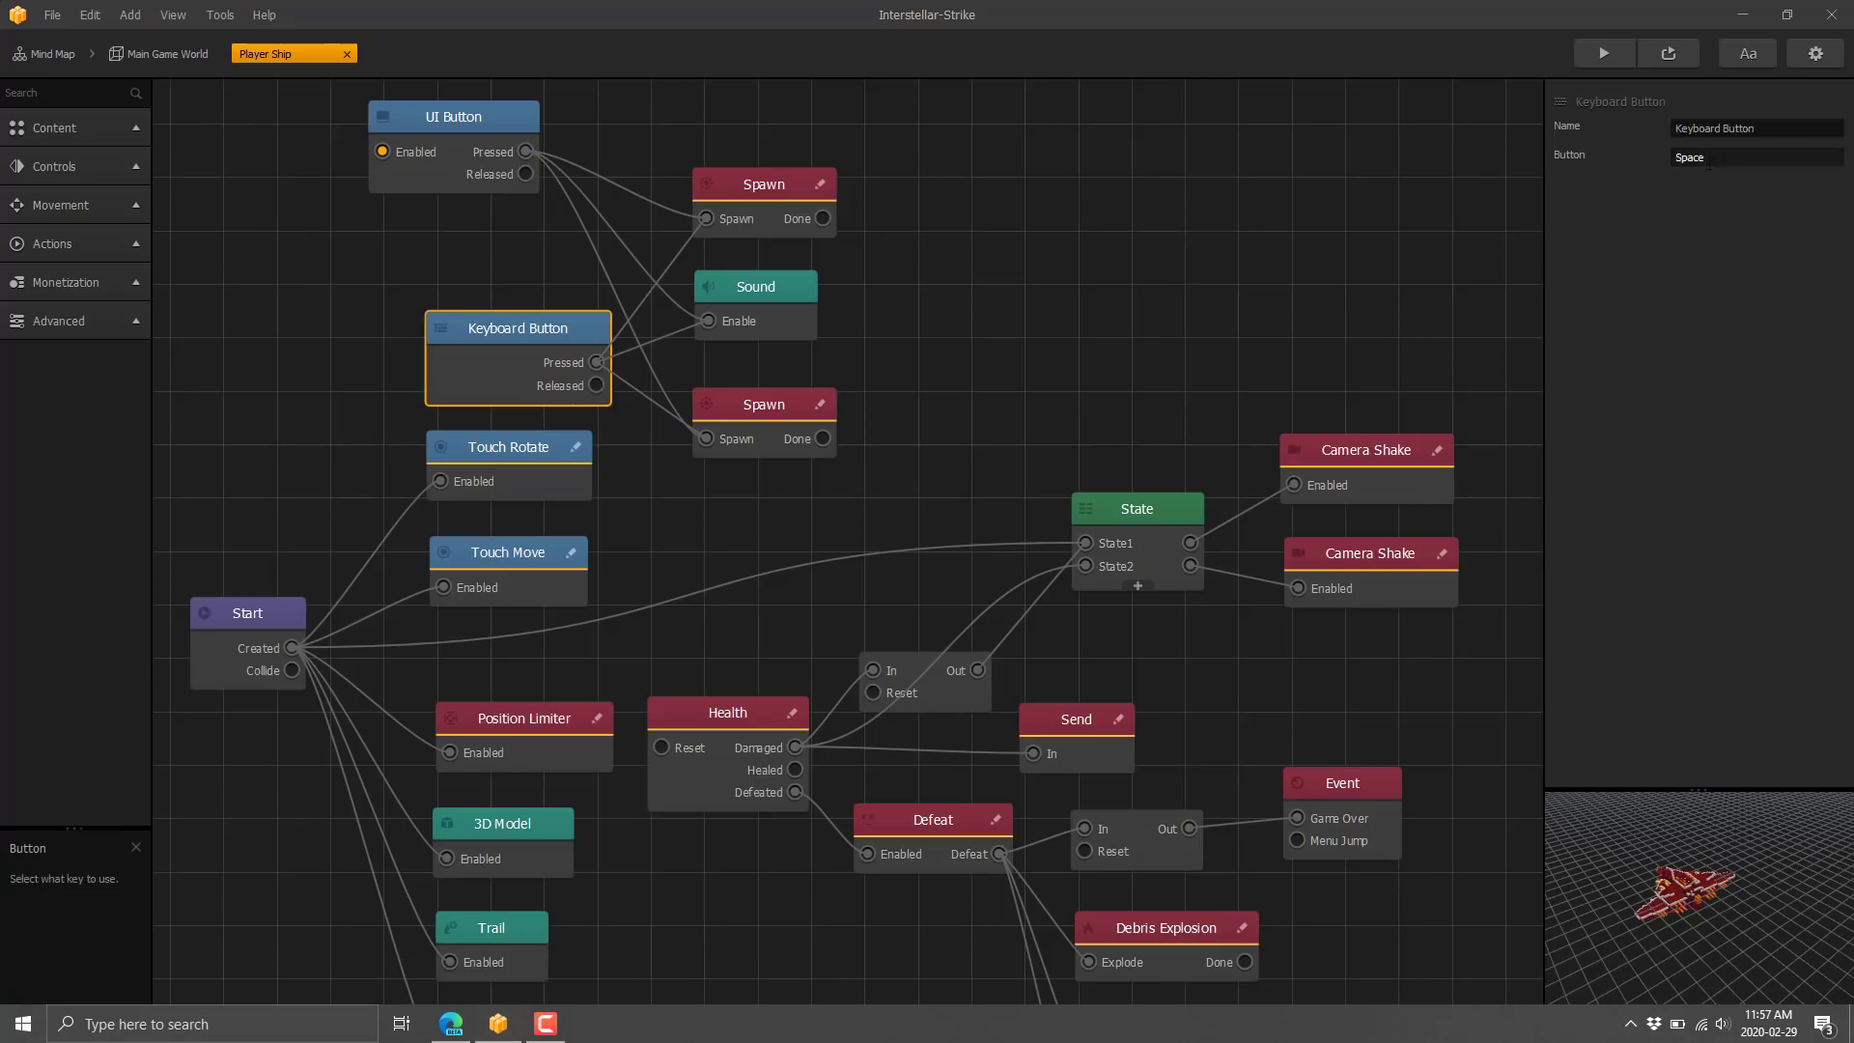
click(759, 274)
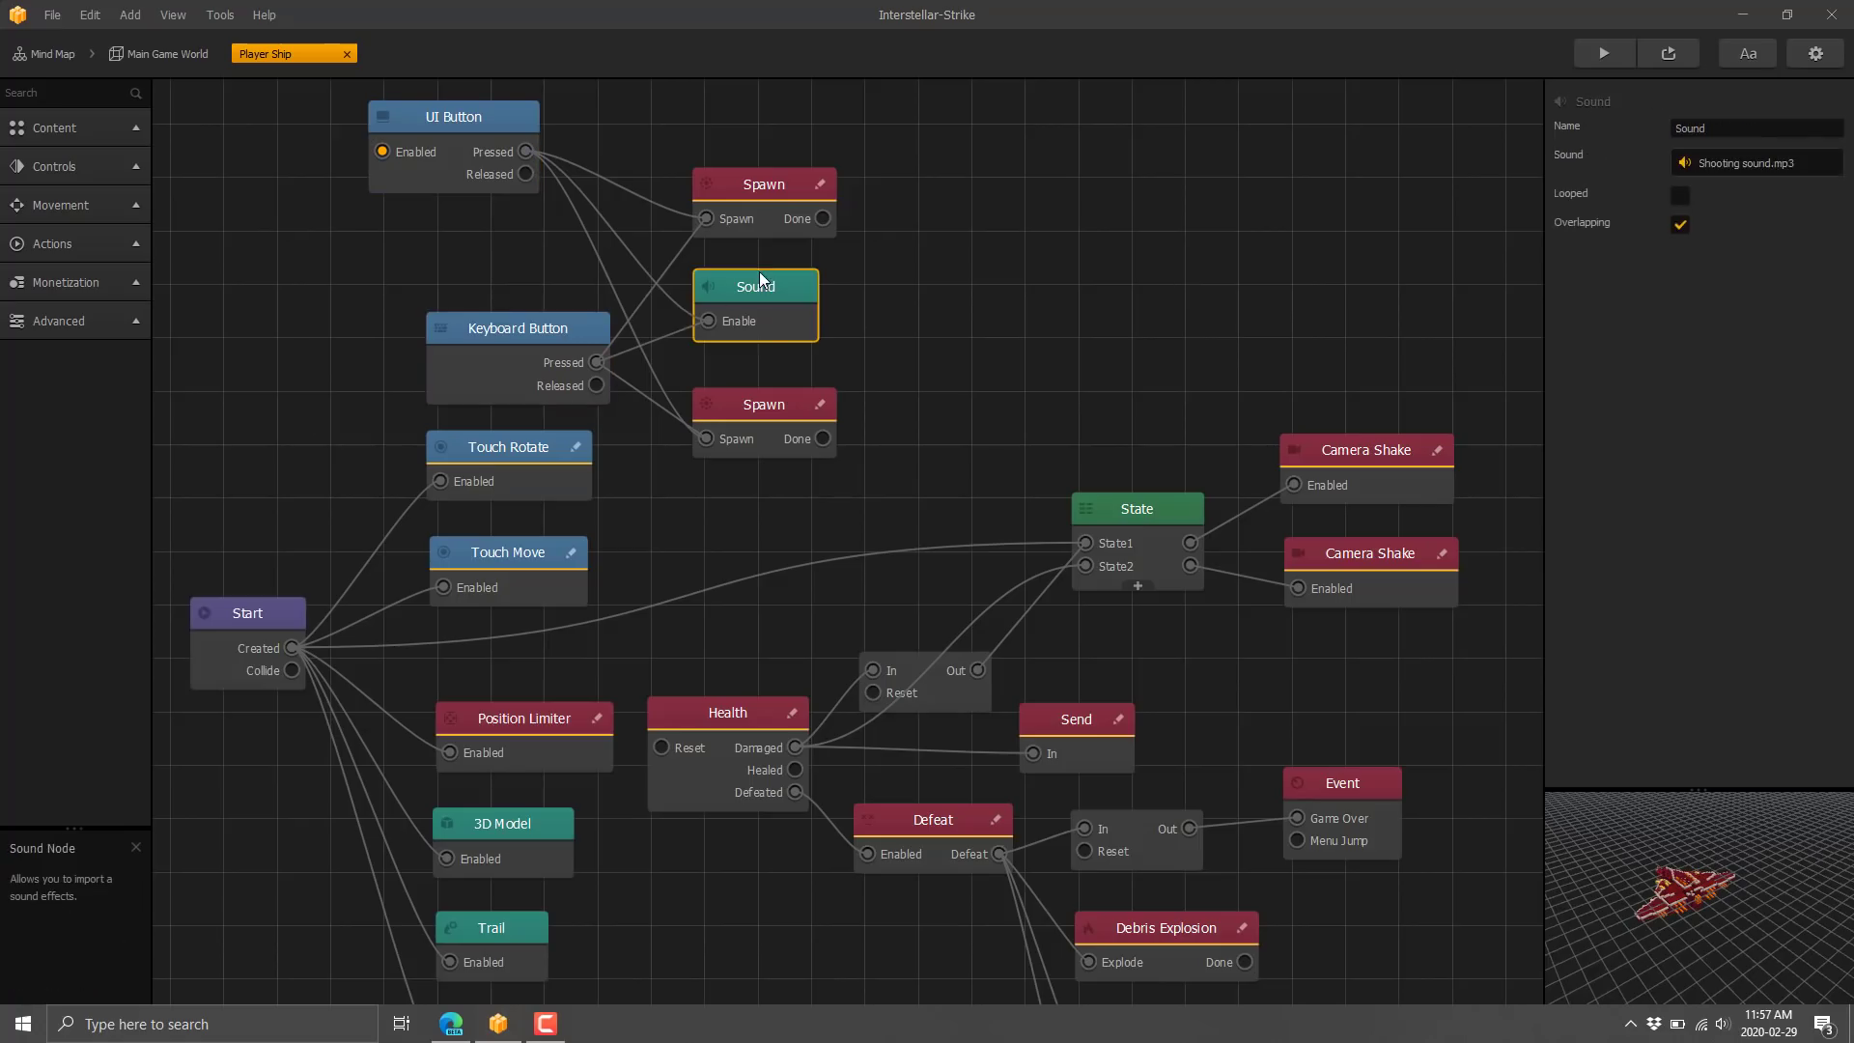
click(756, 402)
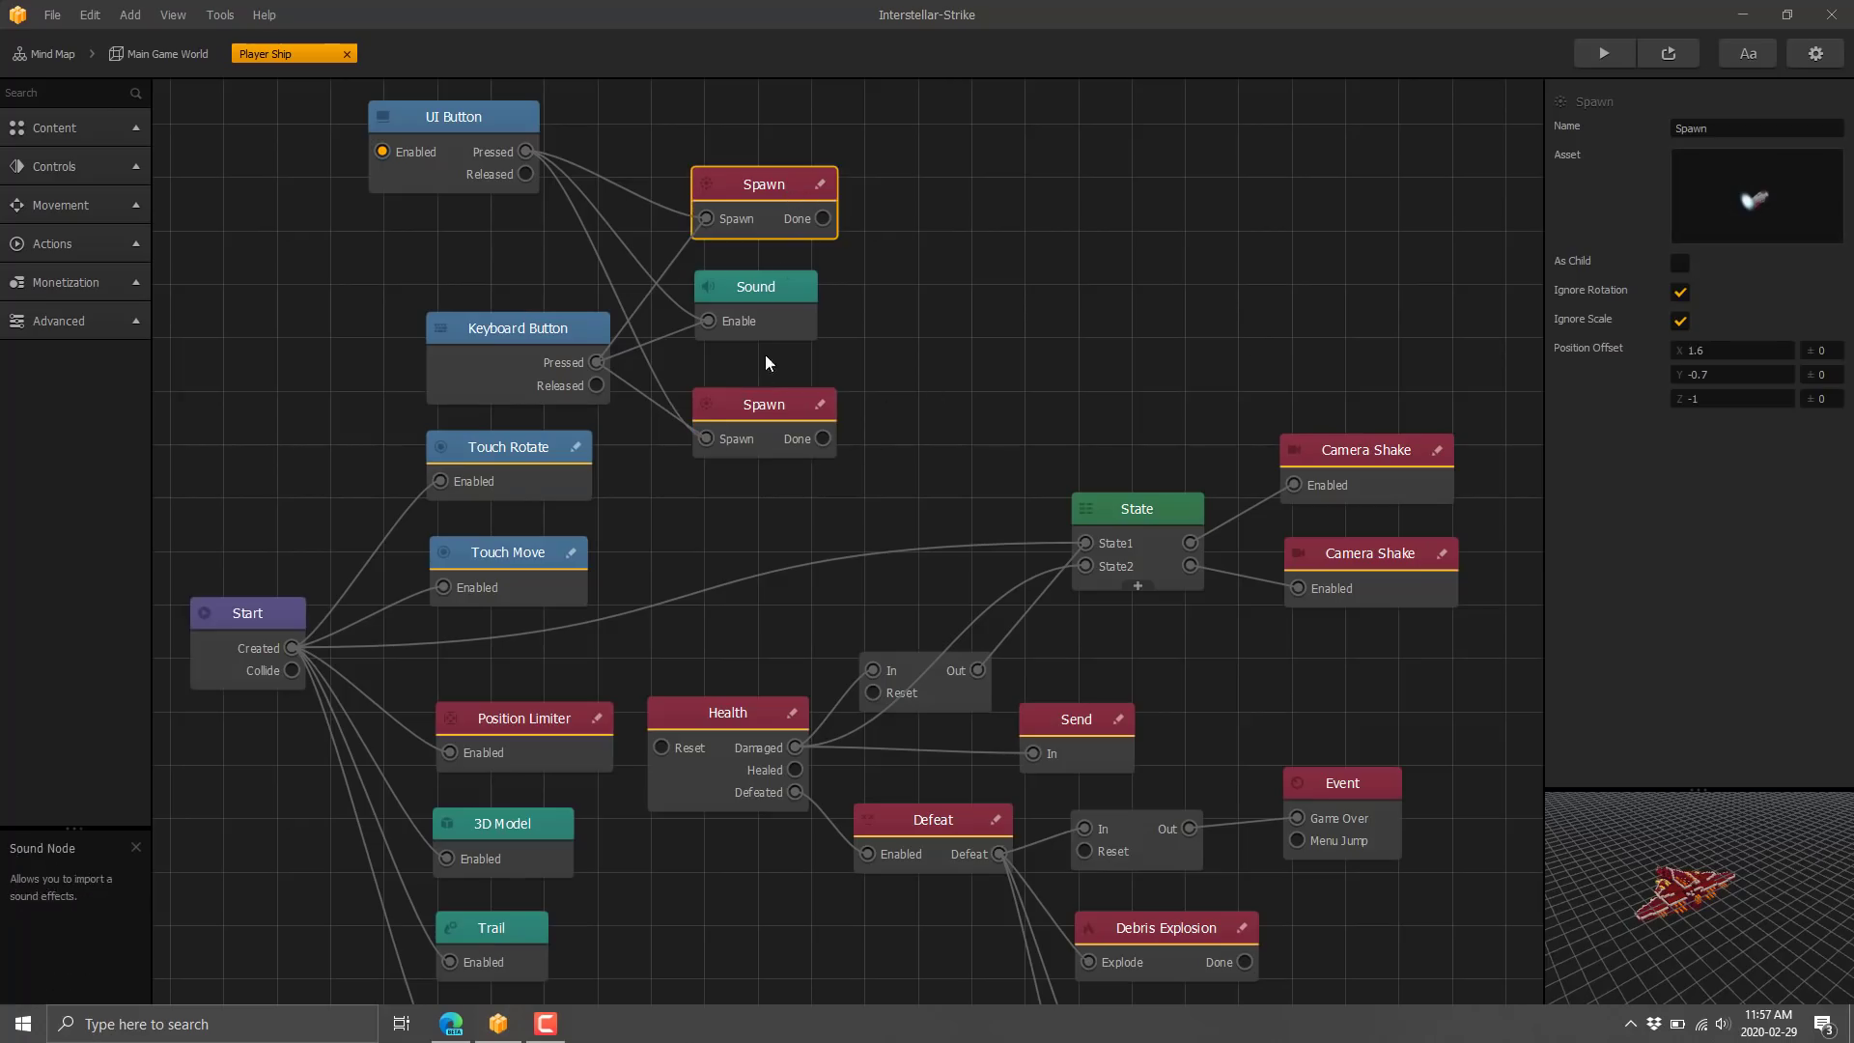
click(749, 193)
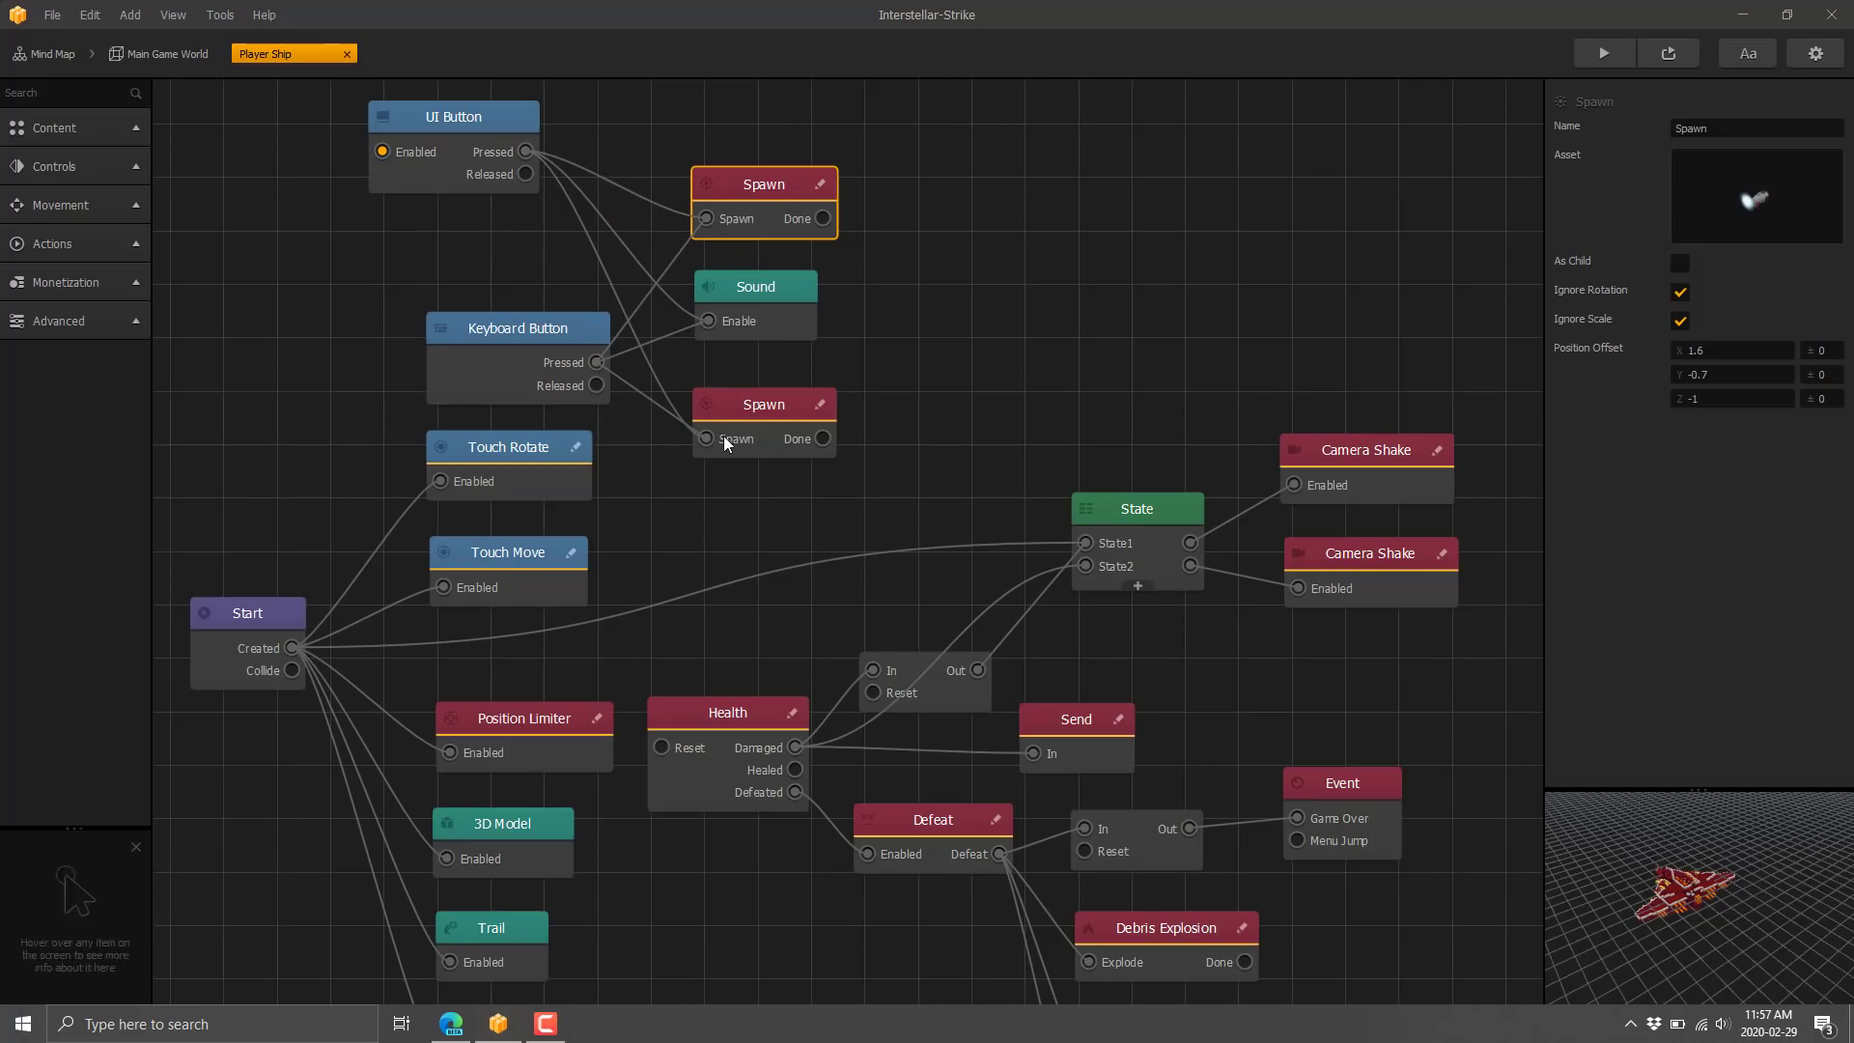
Step: Shift the State node slightly to the left and inspect the settings of the Health and Start nodes
scroll(943, 413, down, 5)
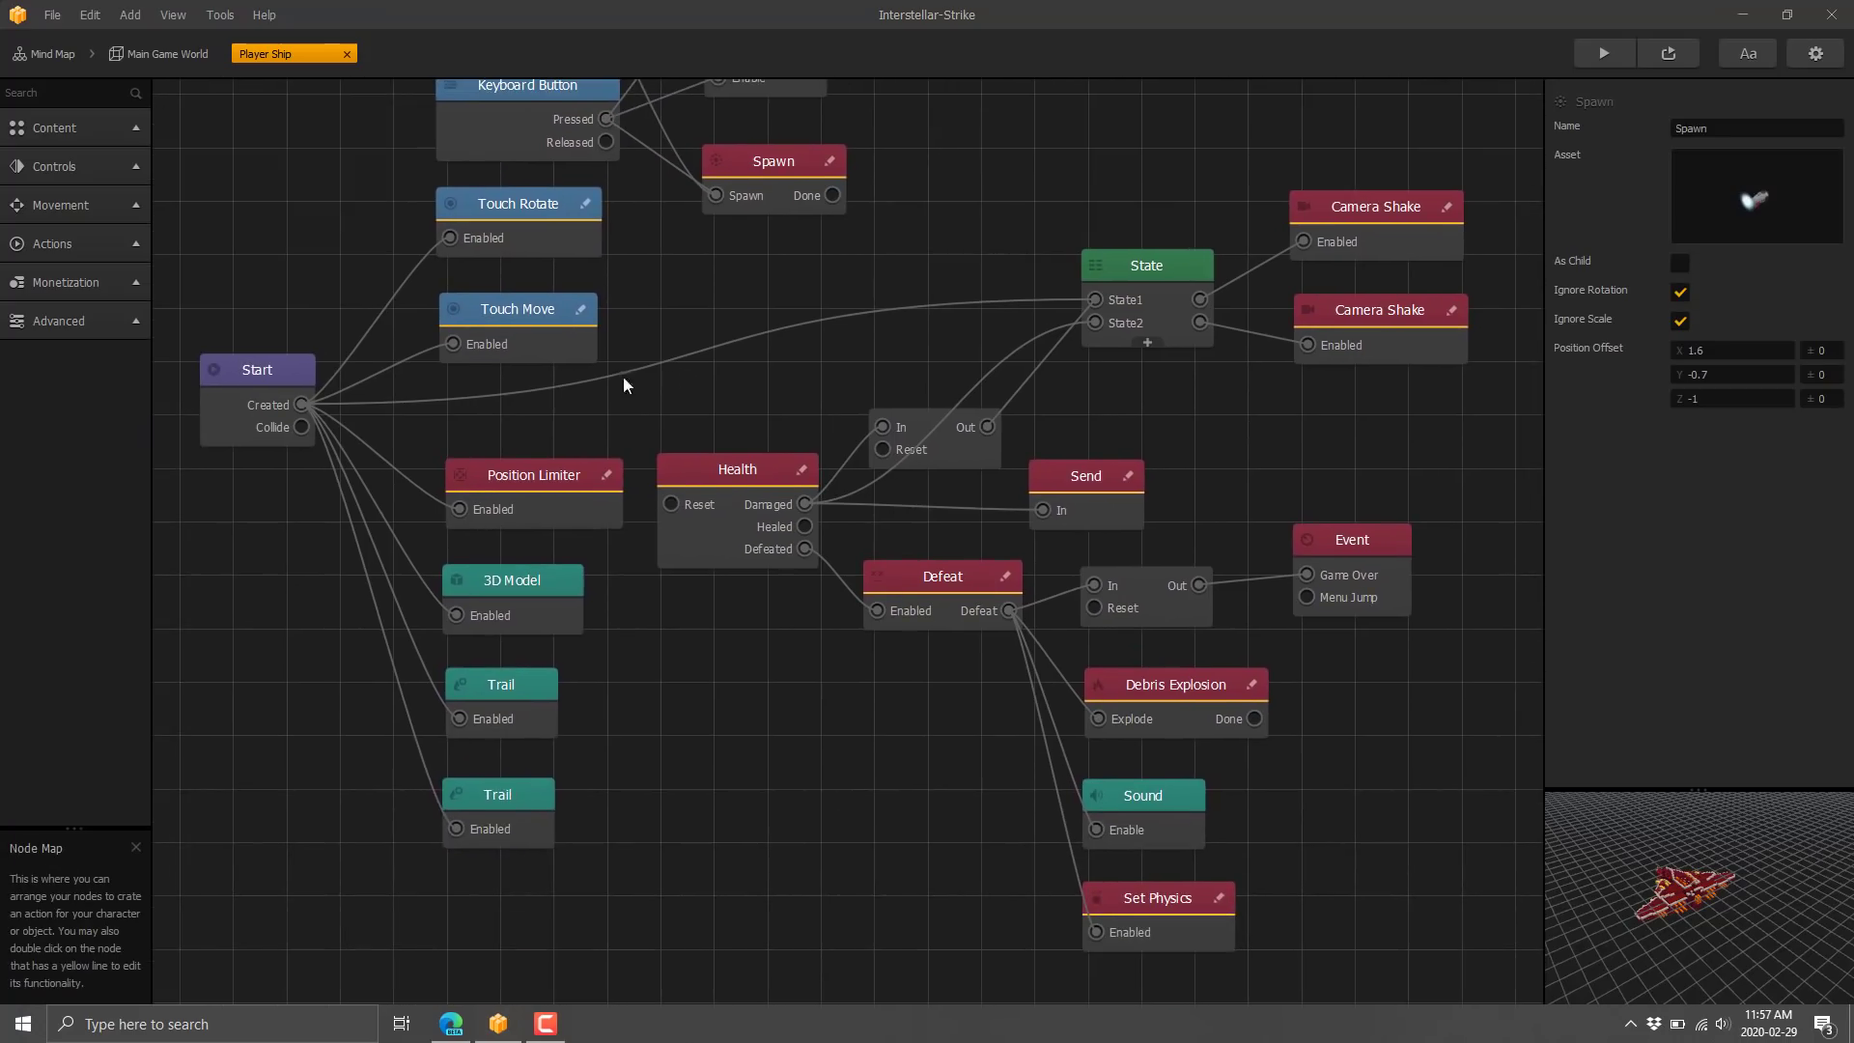
drag(1122, 264, 1080, 270)
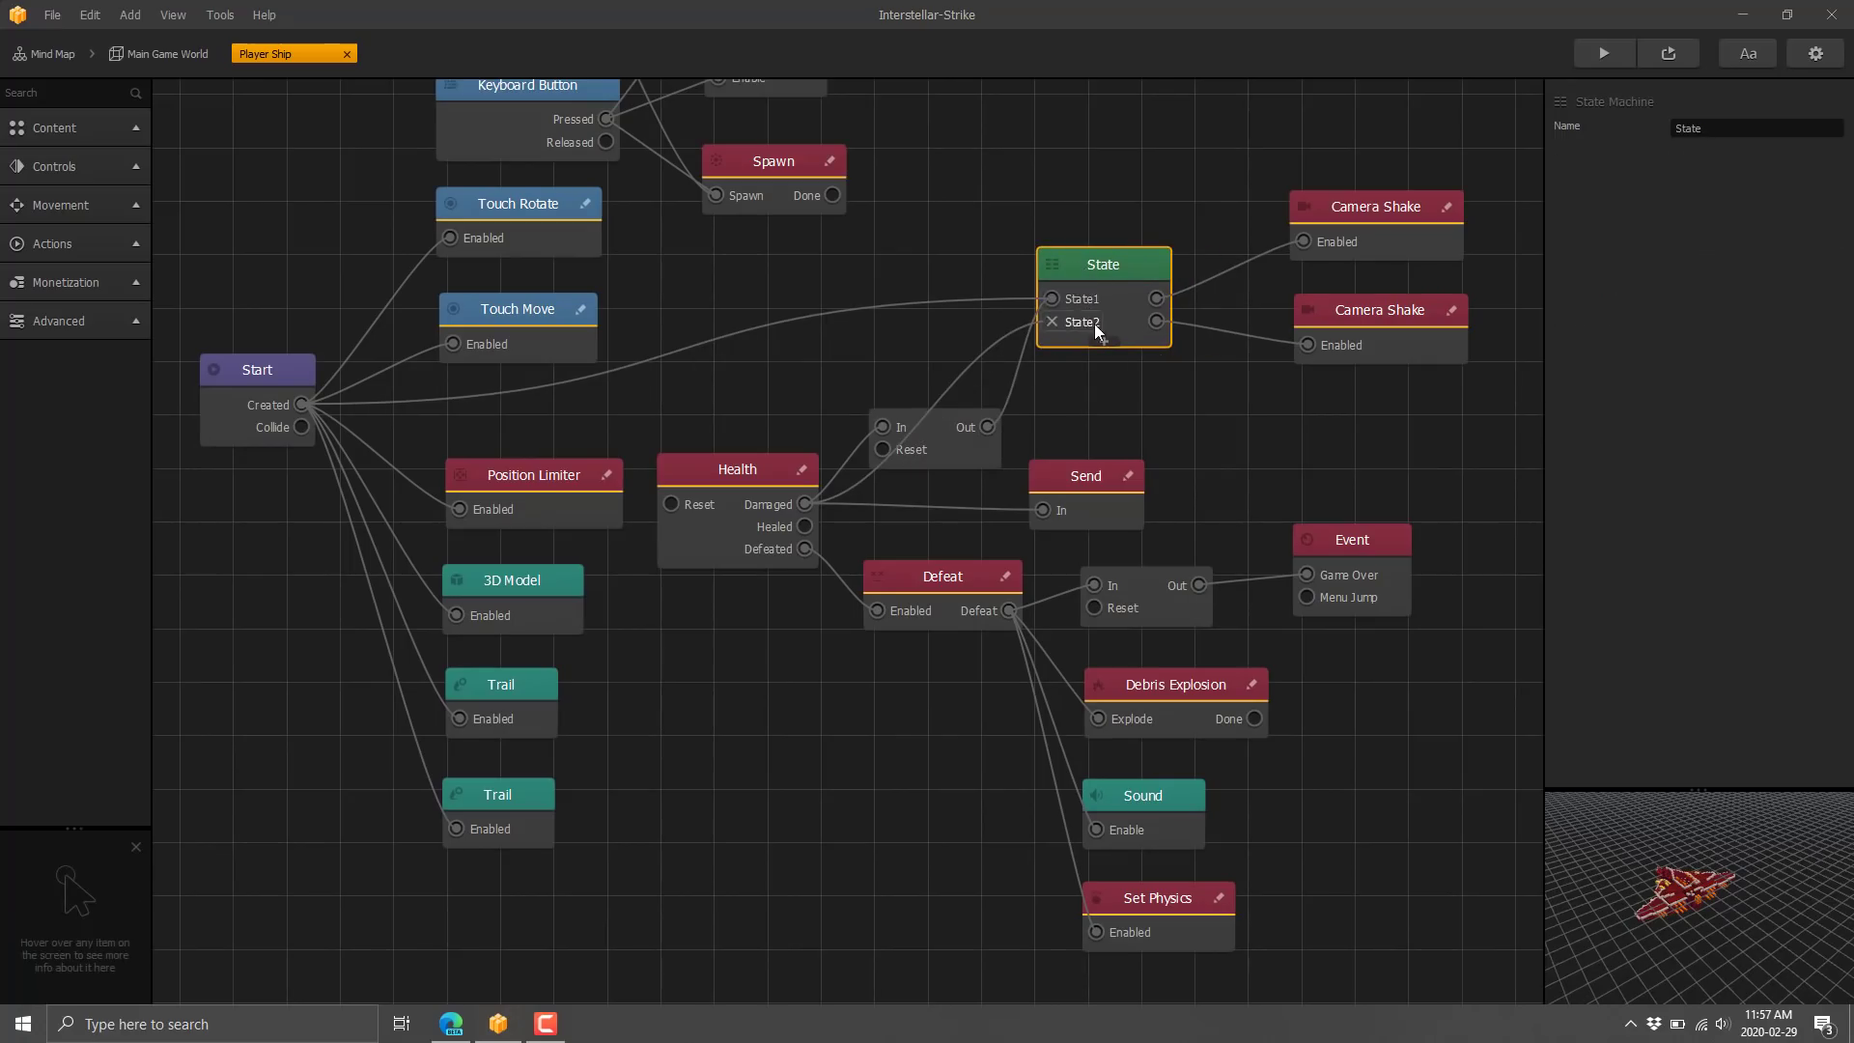
click(734, 461)
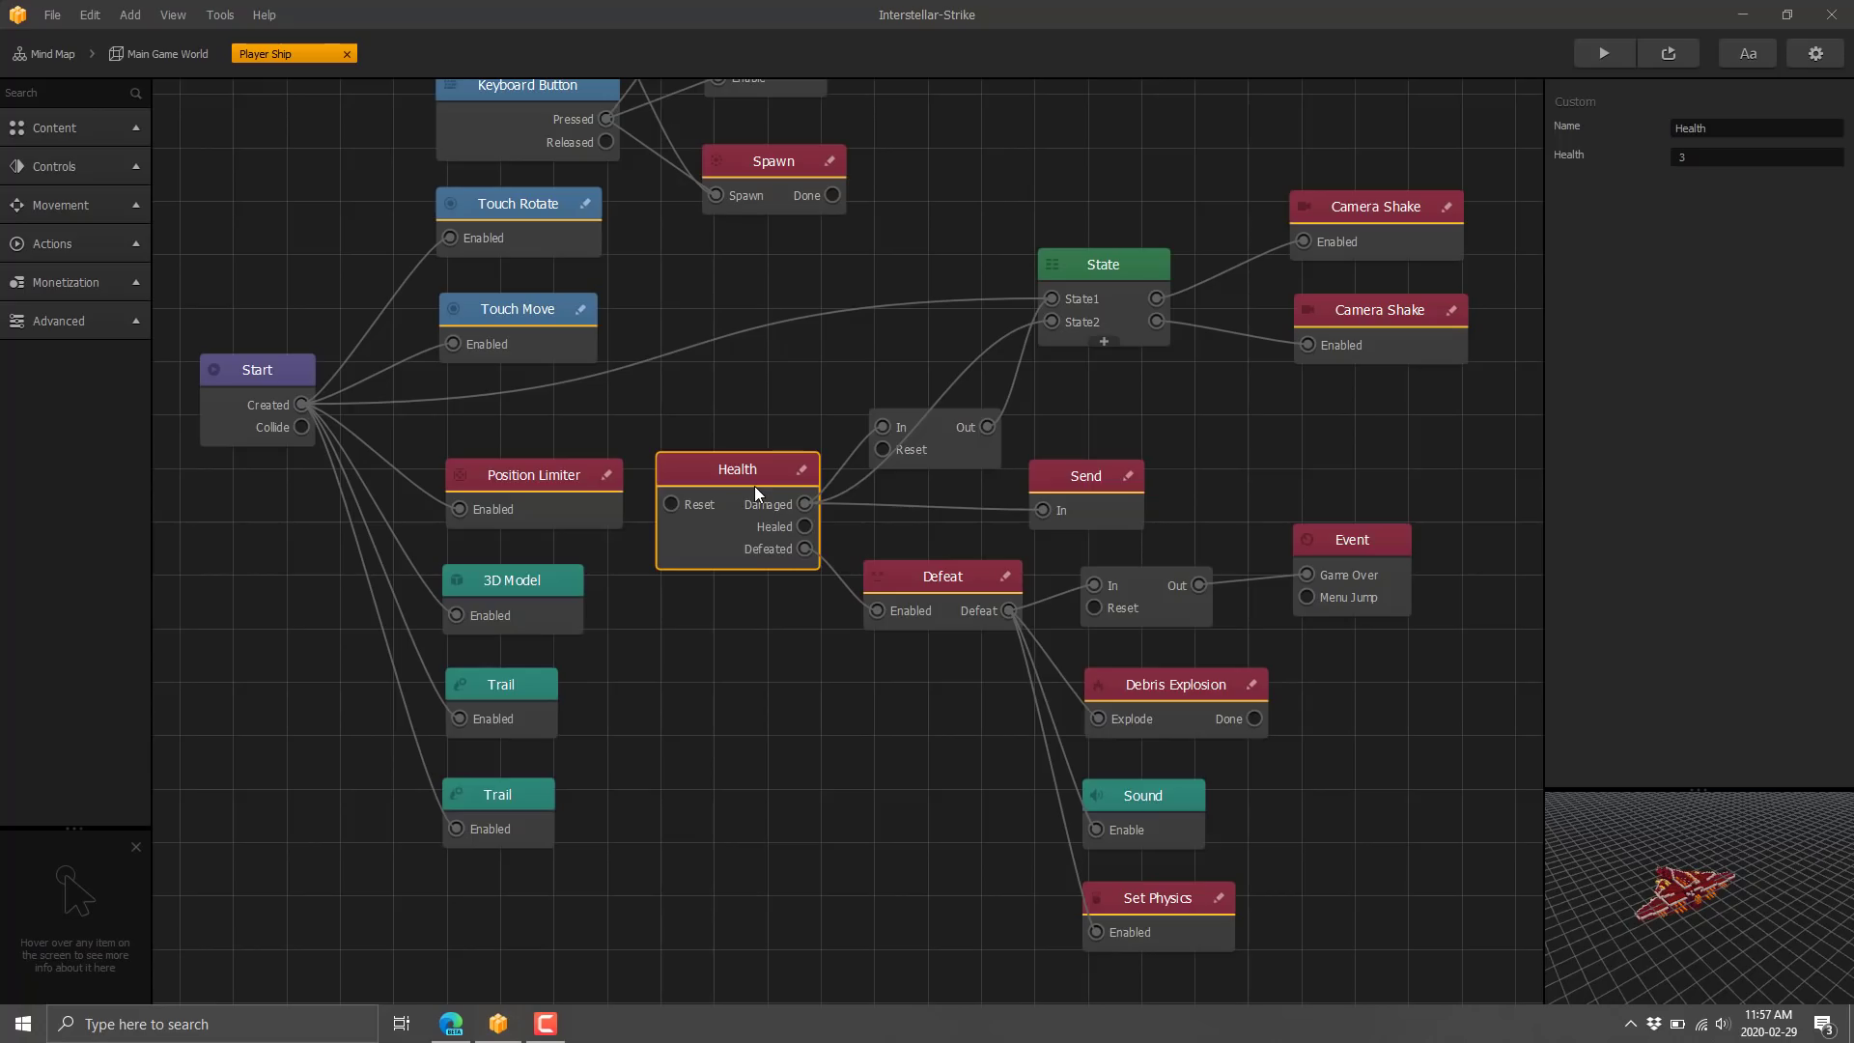
click(257, 386)
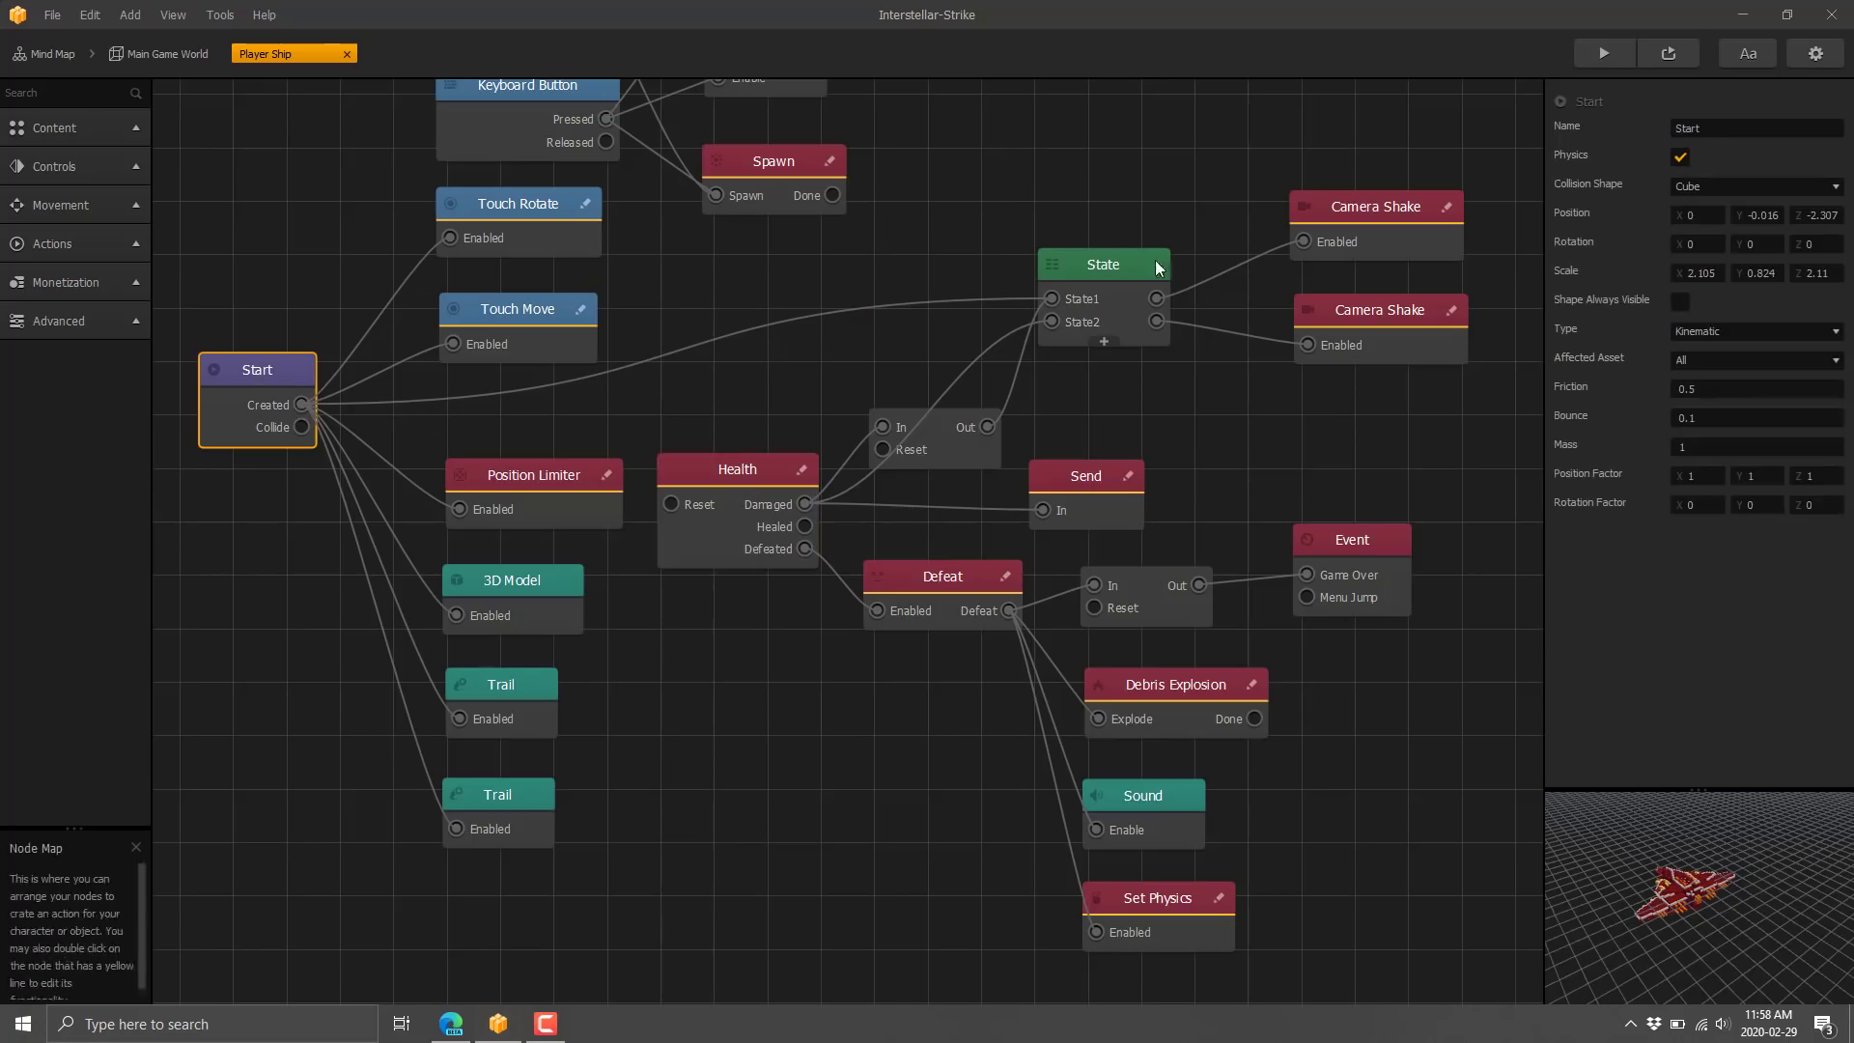
Step: Examine the settings of the State, Health, Delay and both Camera Shake nodes that drive the ship's damage reaction
click(1072, 303)
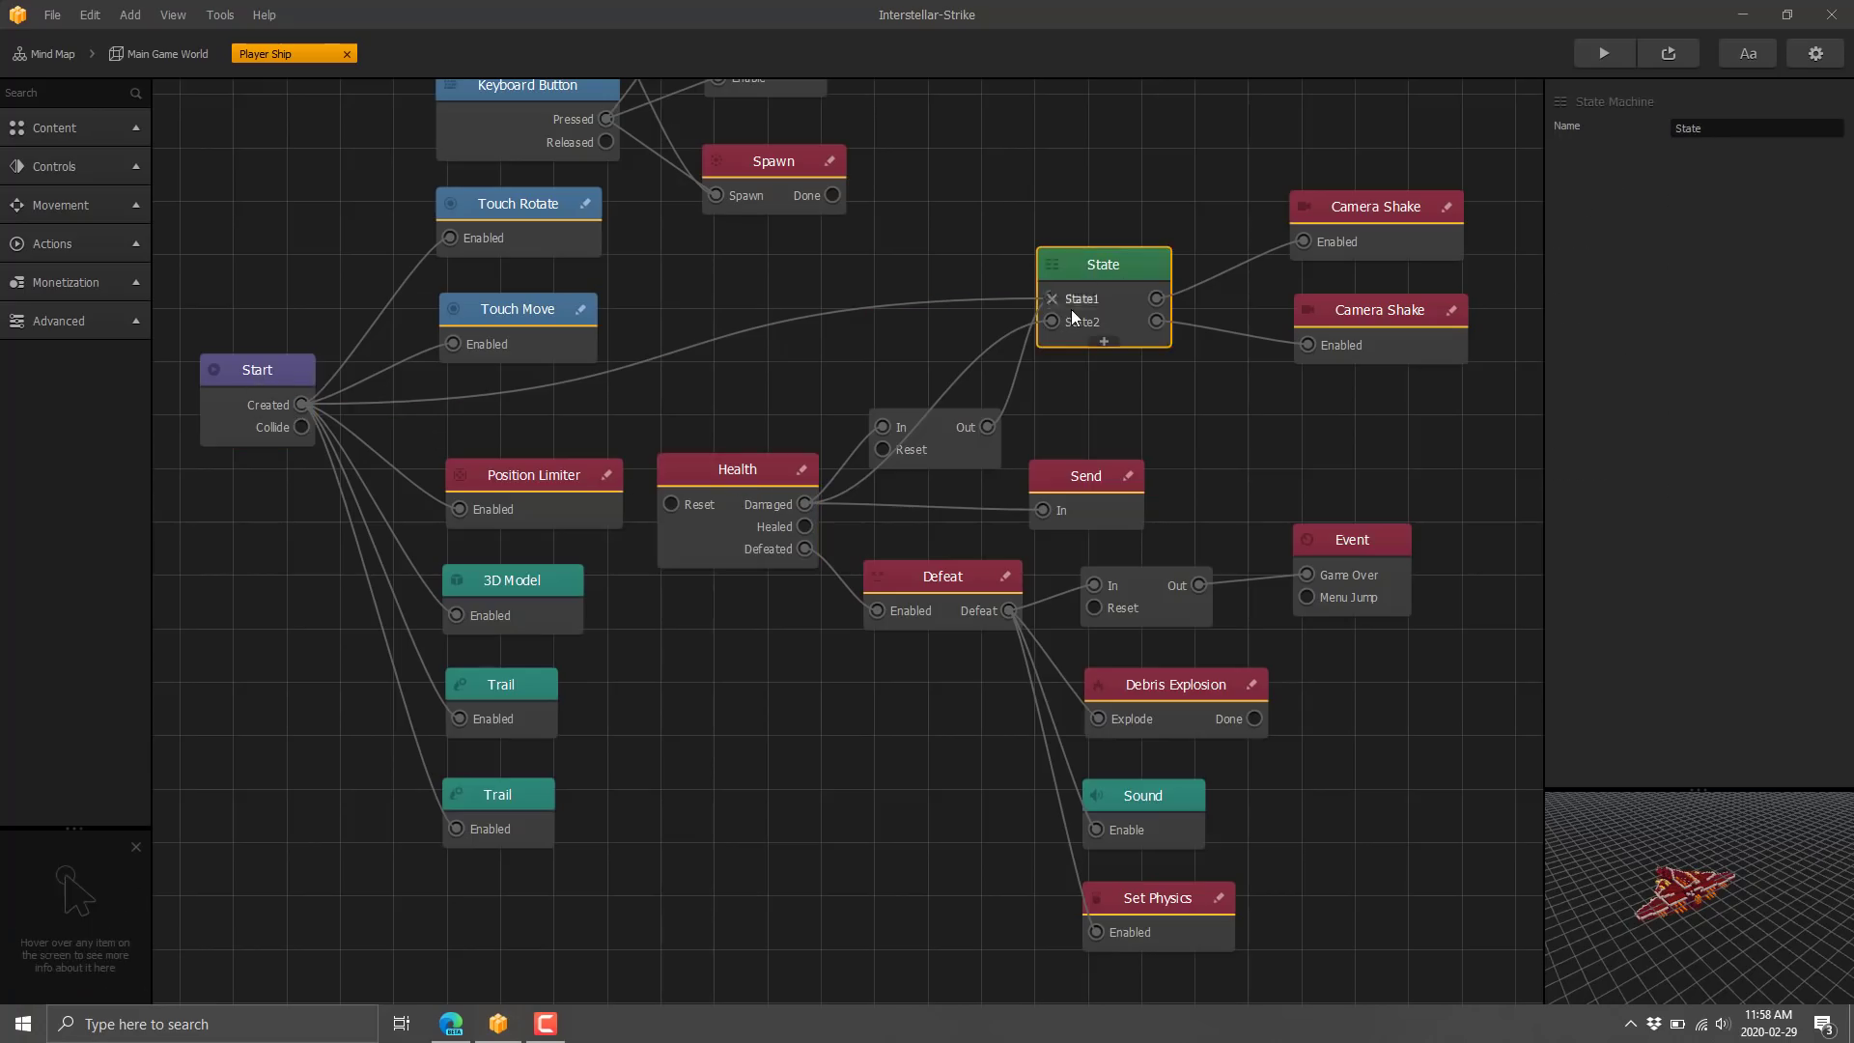
click(1357, 215)
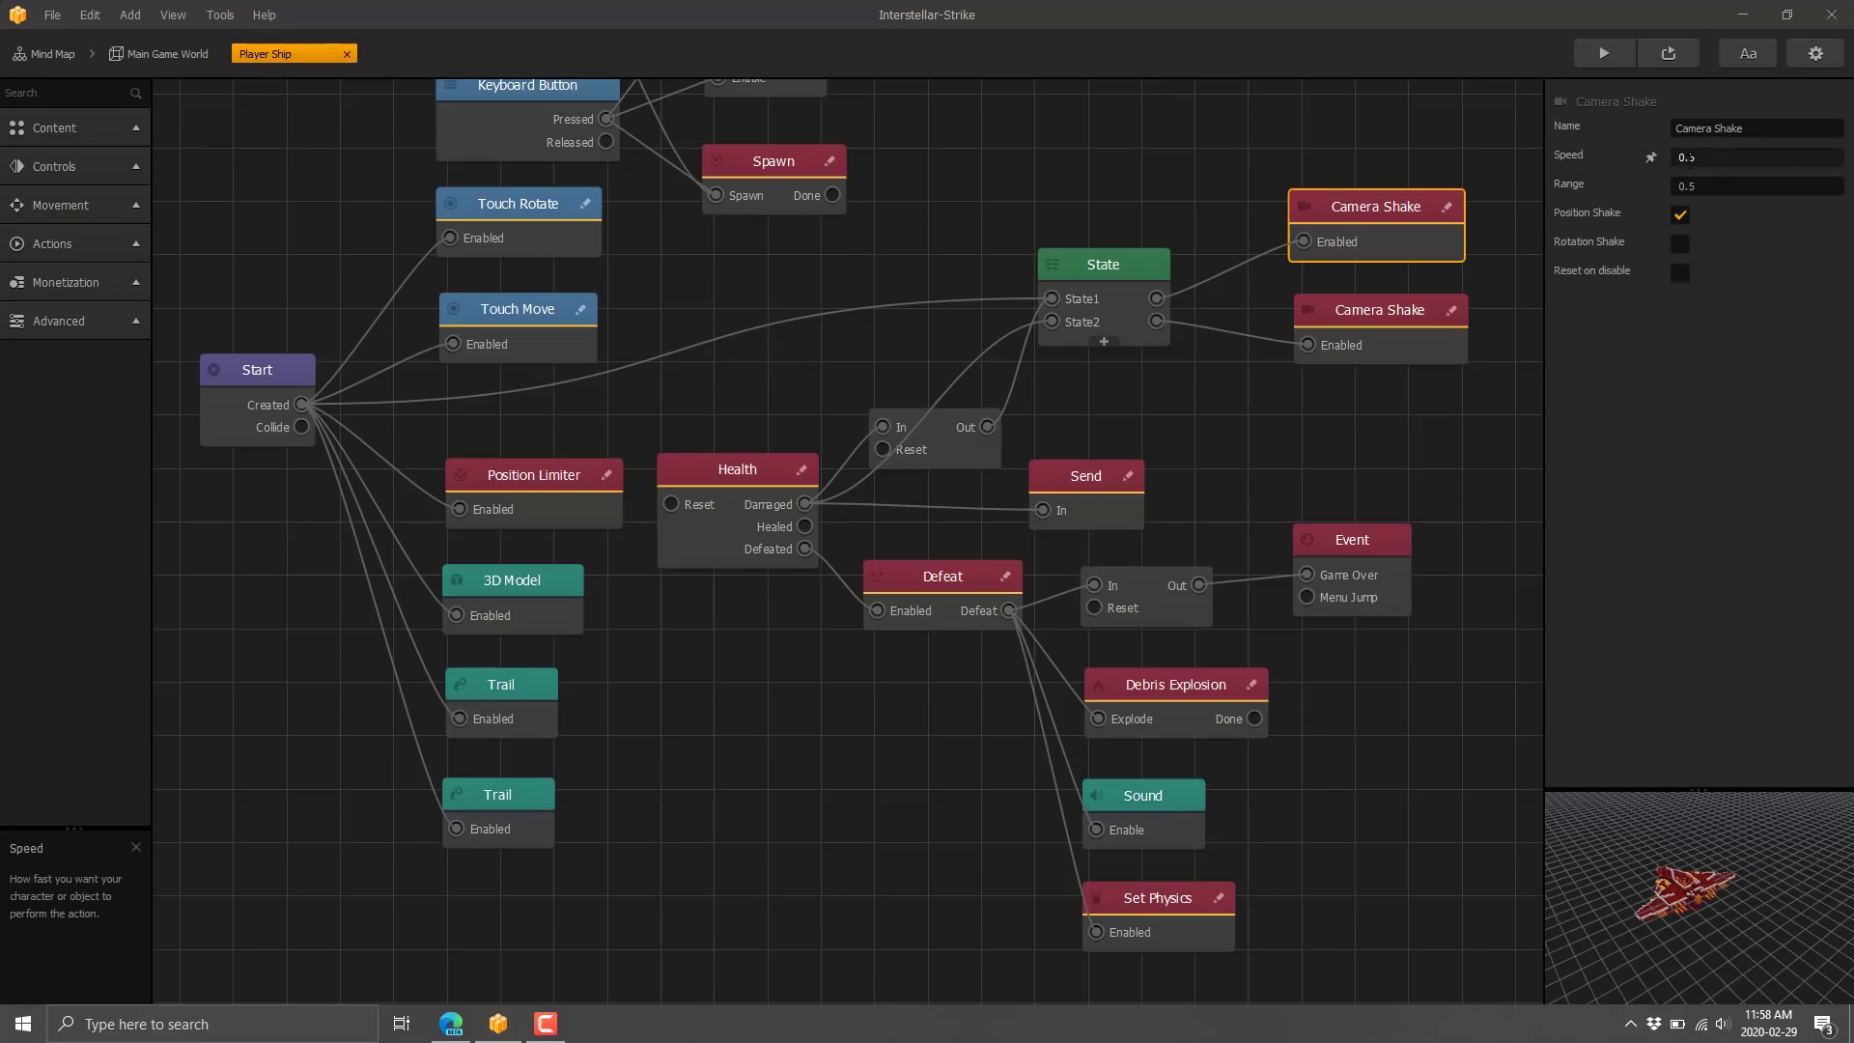
click(768, 480)
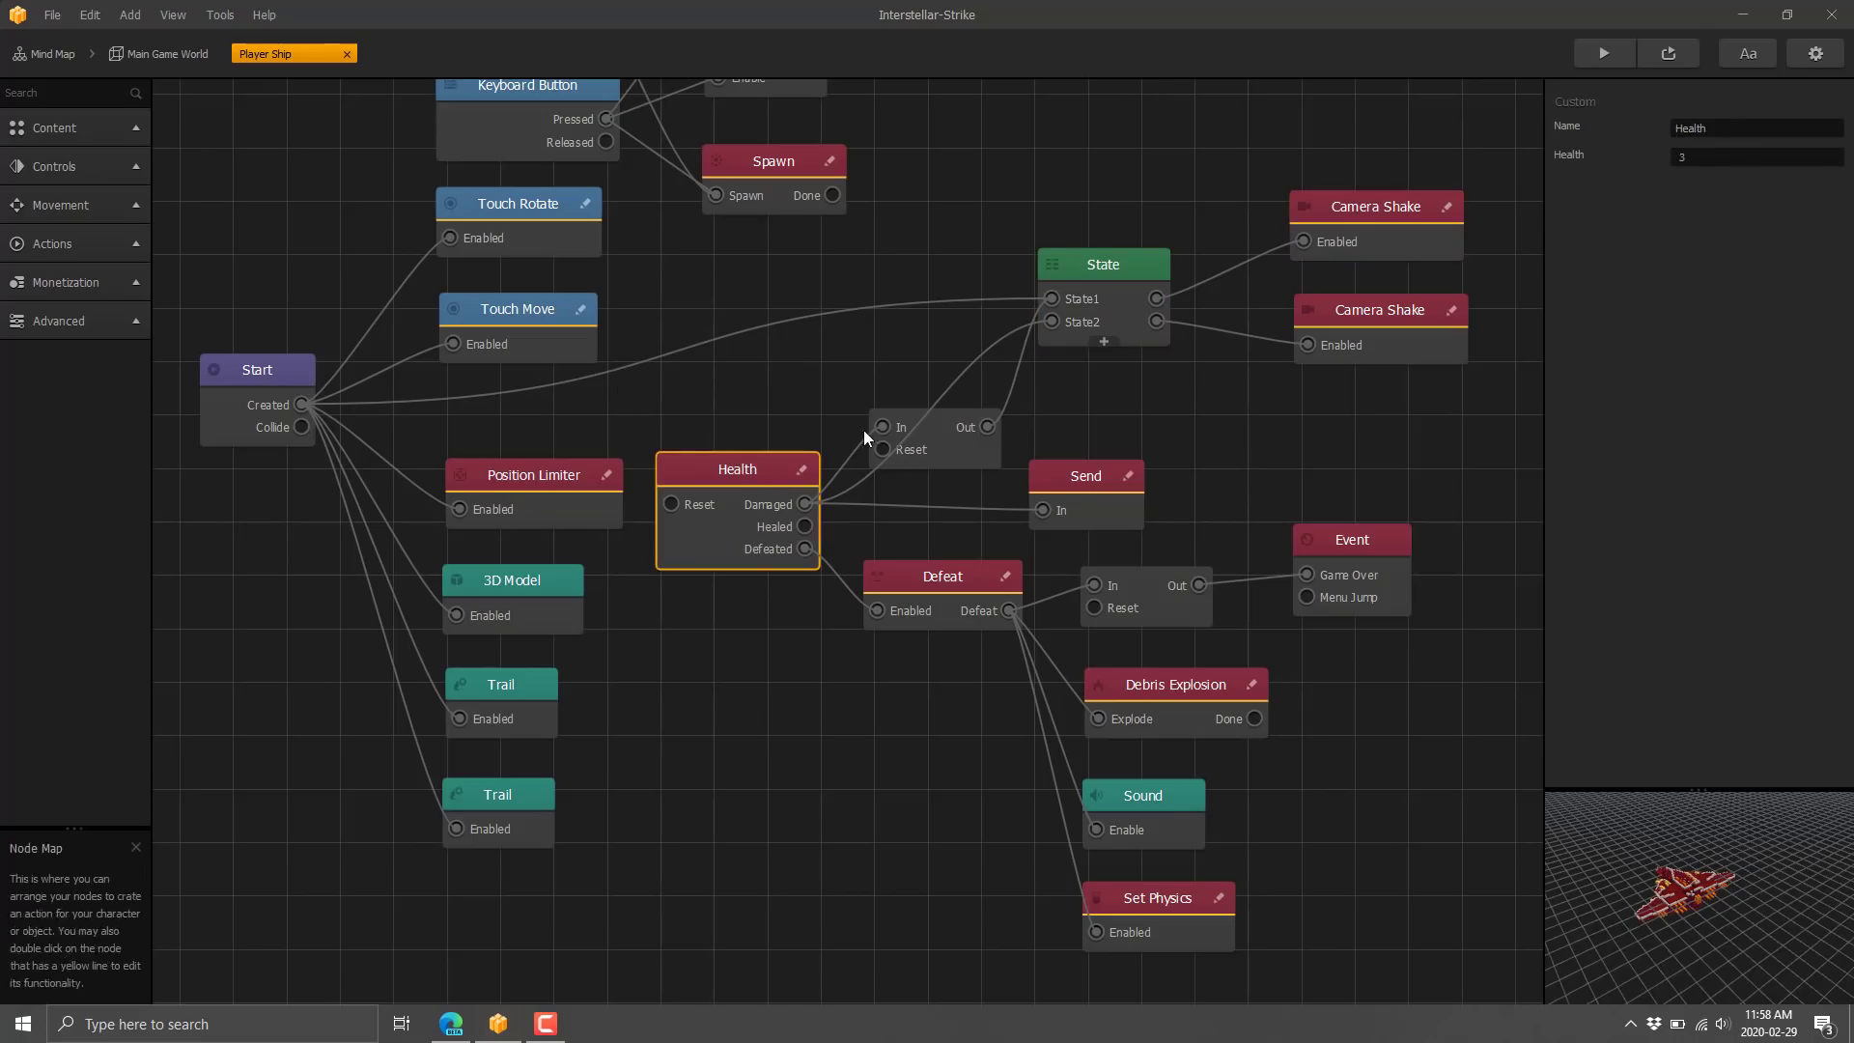
click(939, 430)
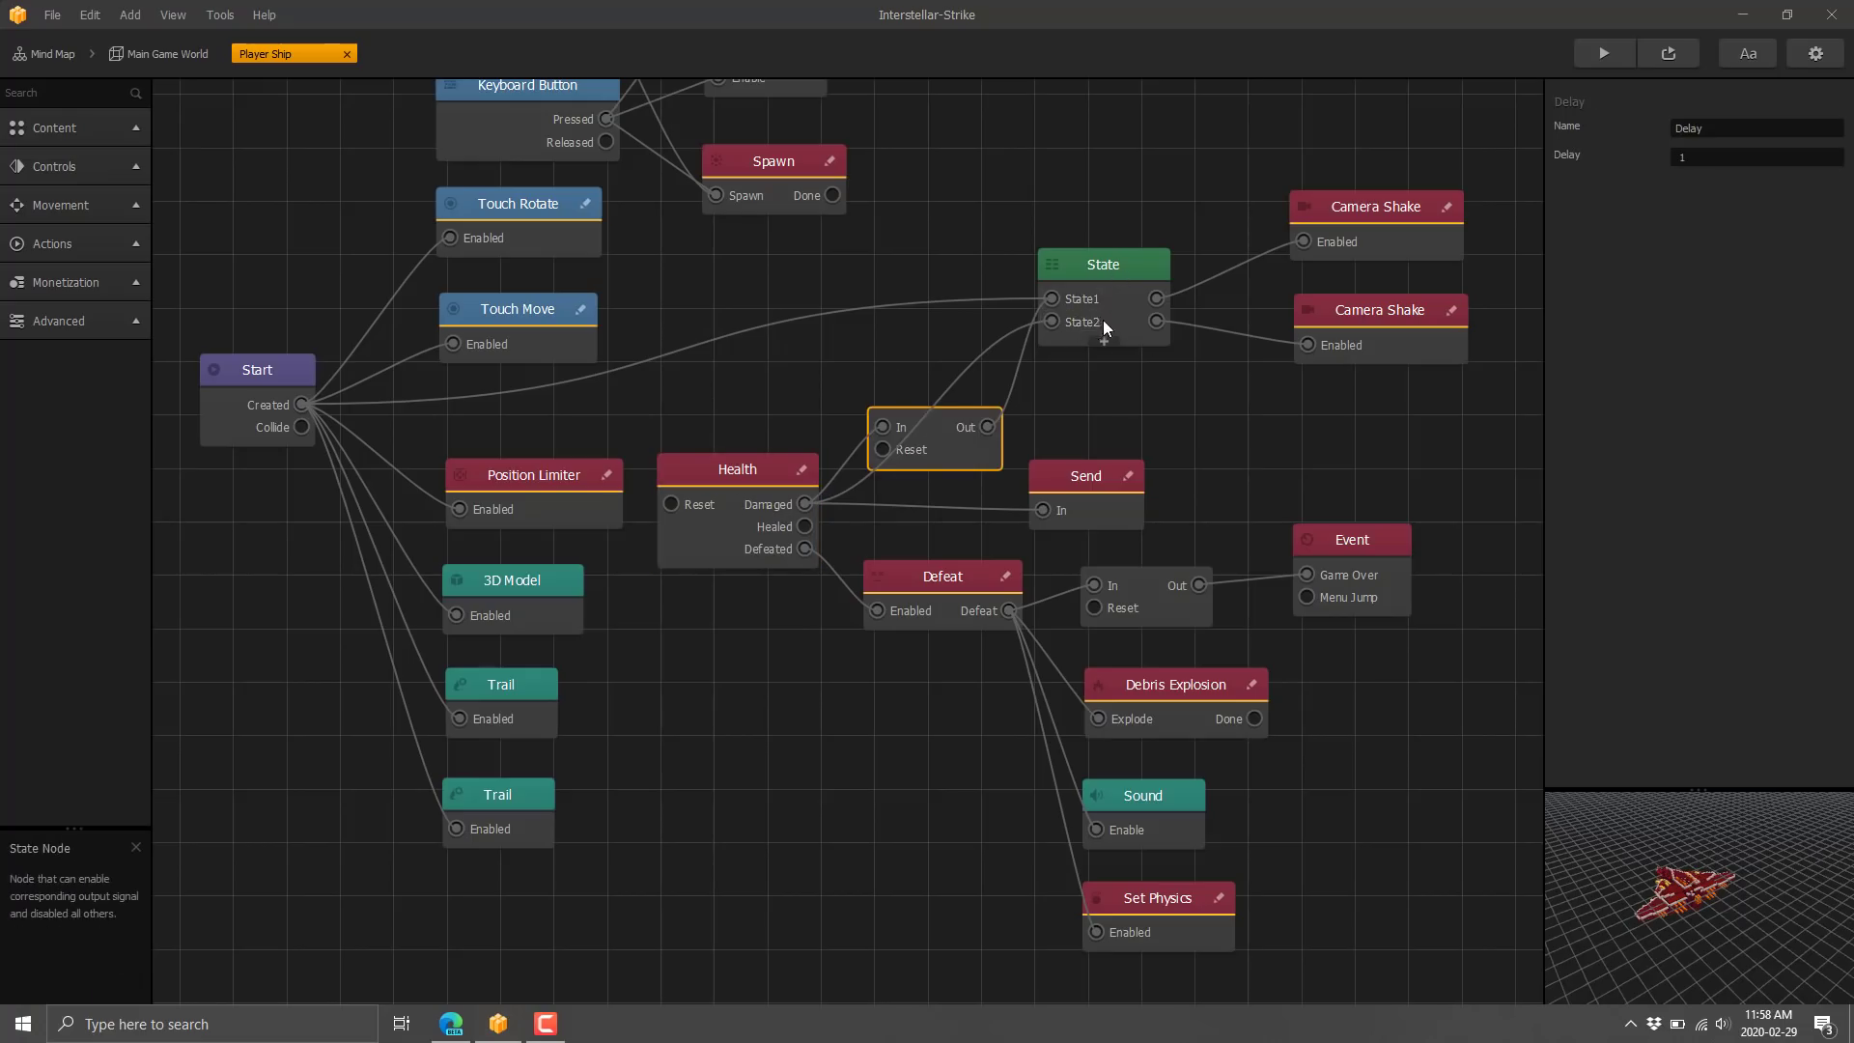
click(1391, 315)
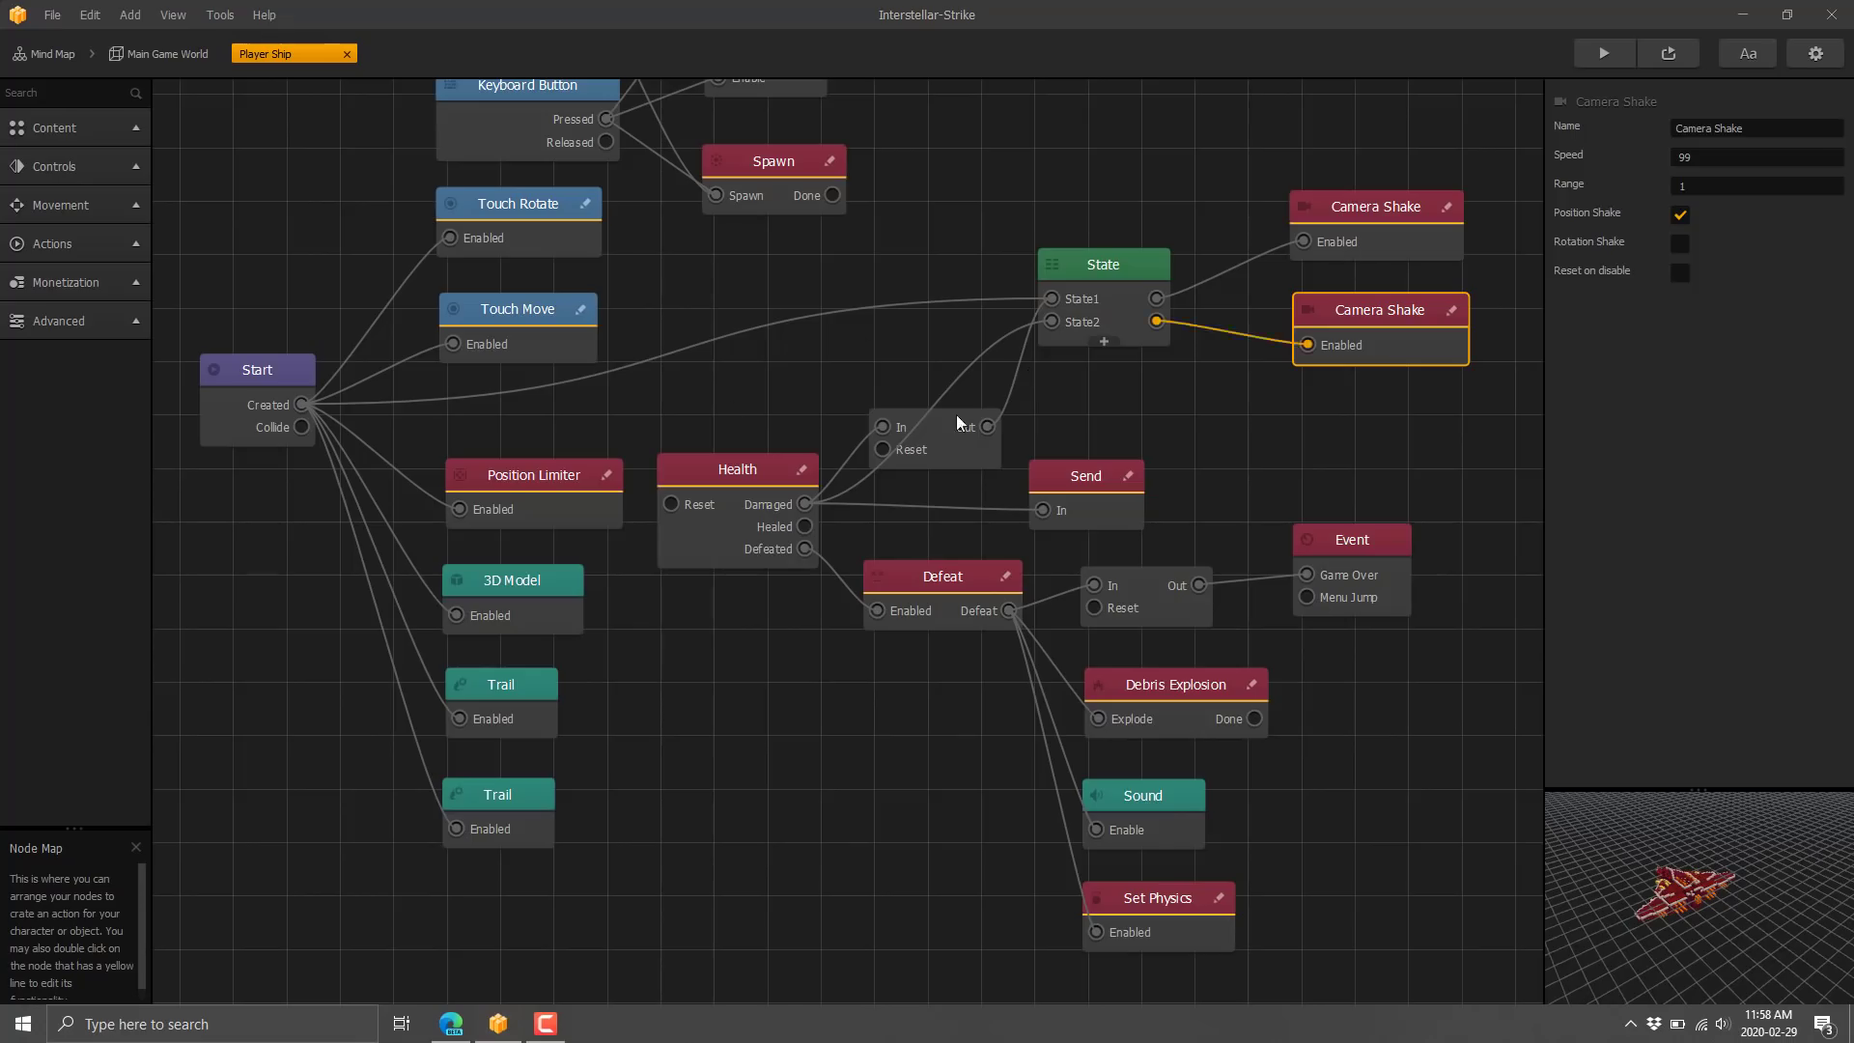
Step: Inspect the settings of the 3D Model node, both Trail nodes and the Sound node fed by the Defeat node
click(493, 579)
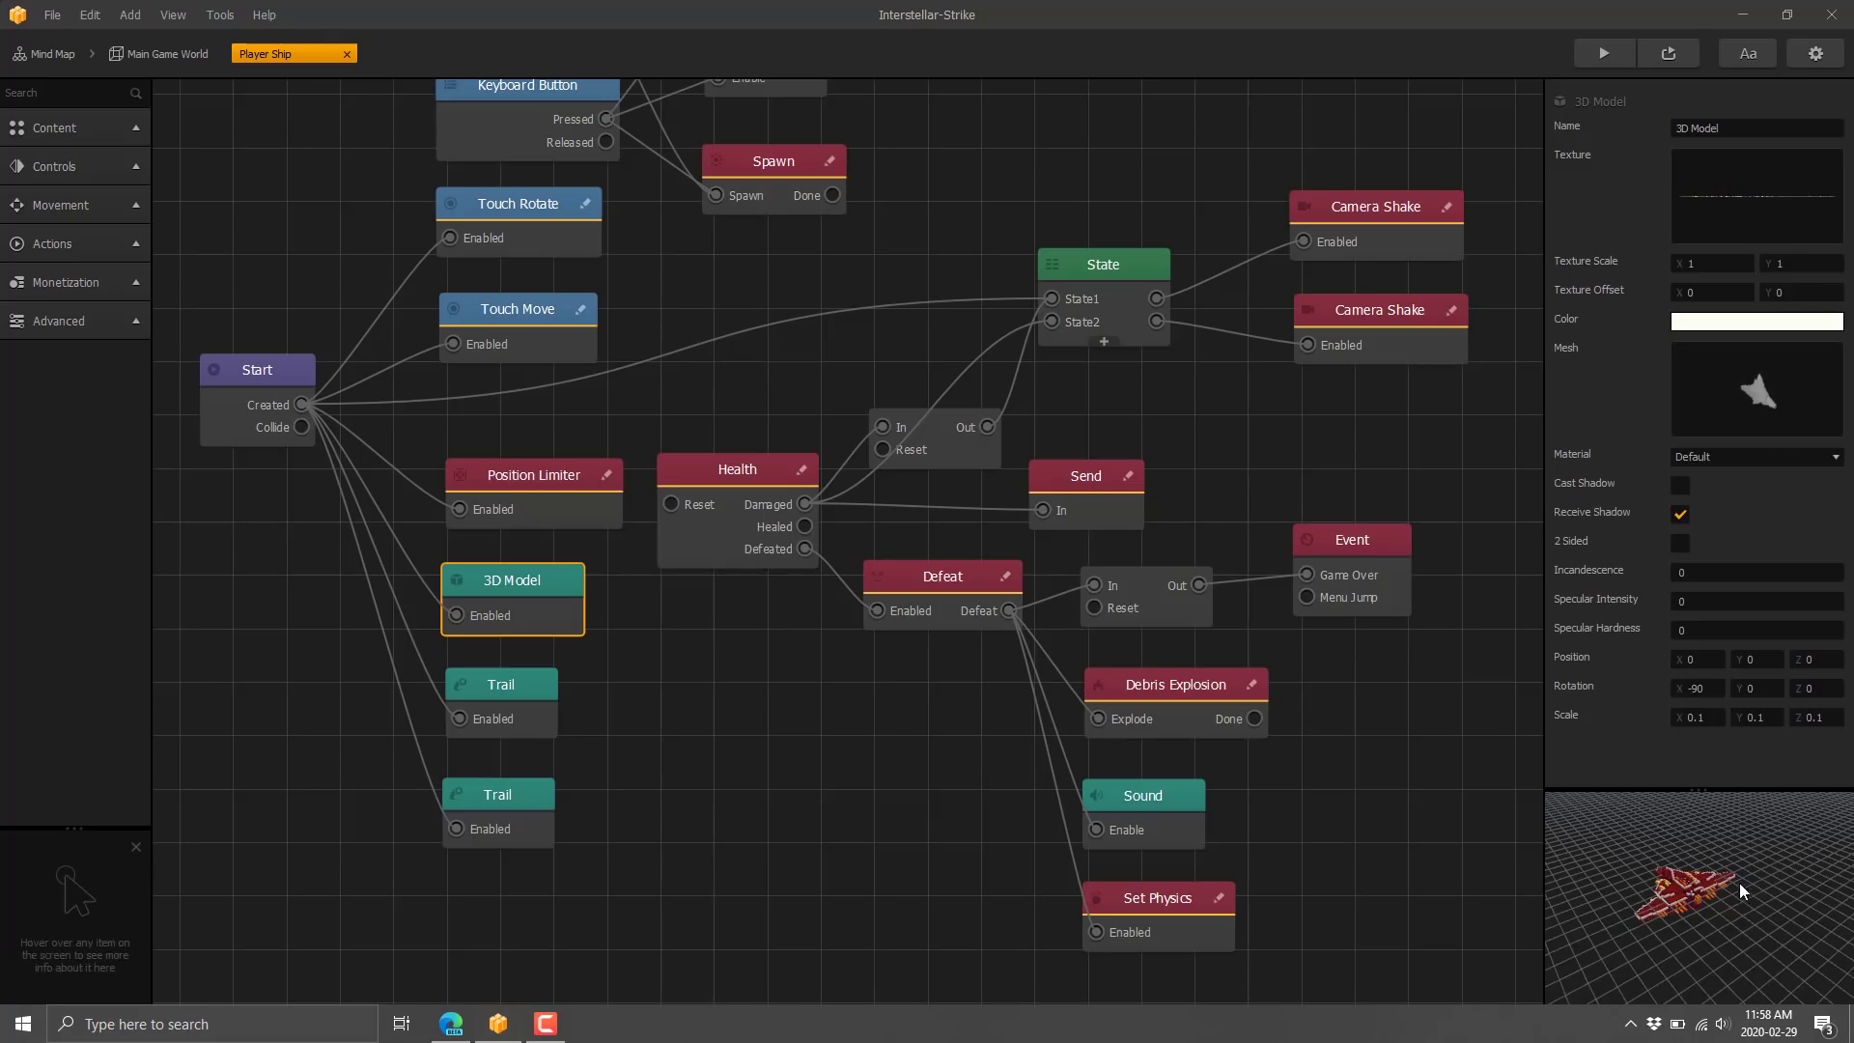
click(476, 678)
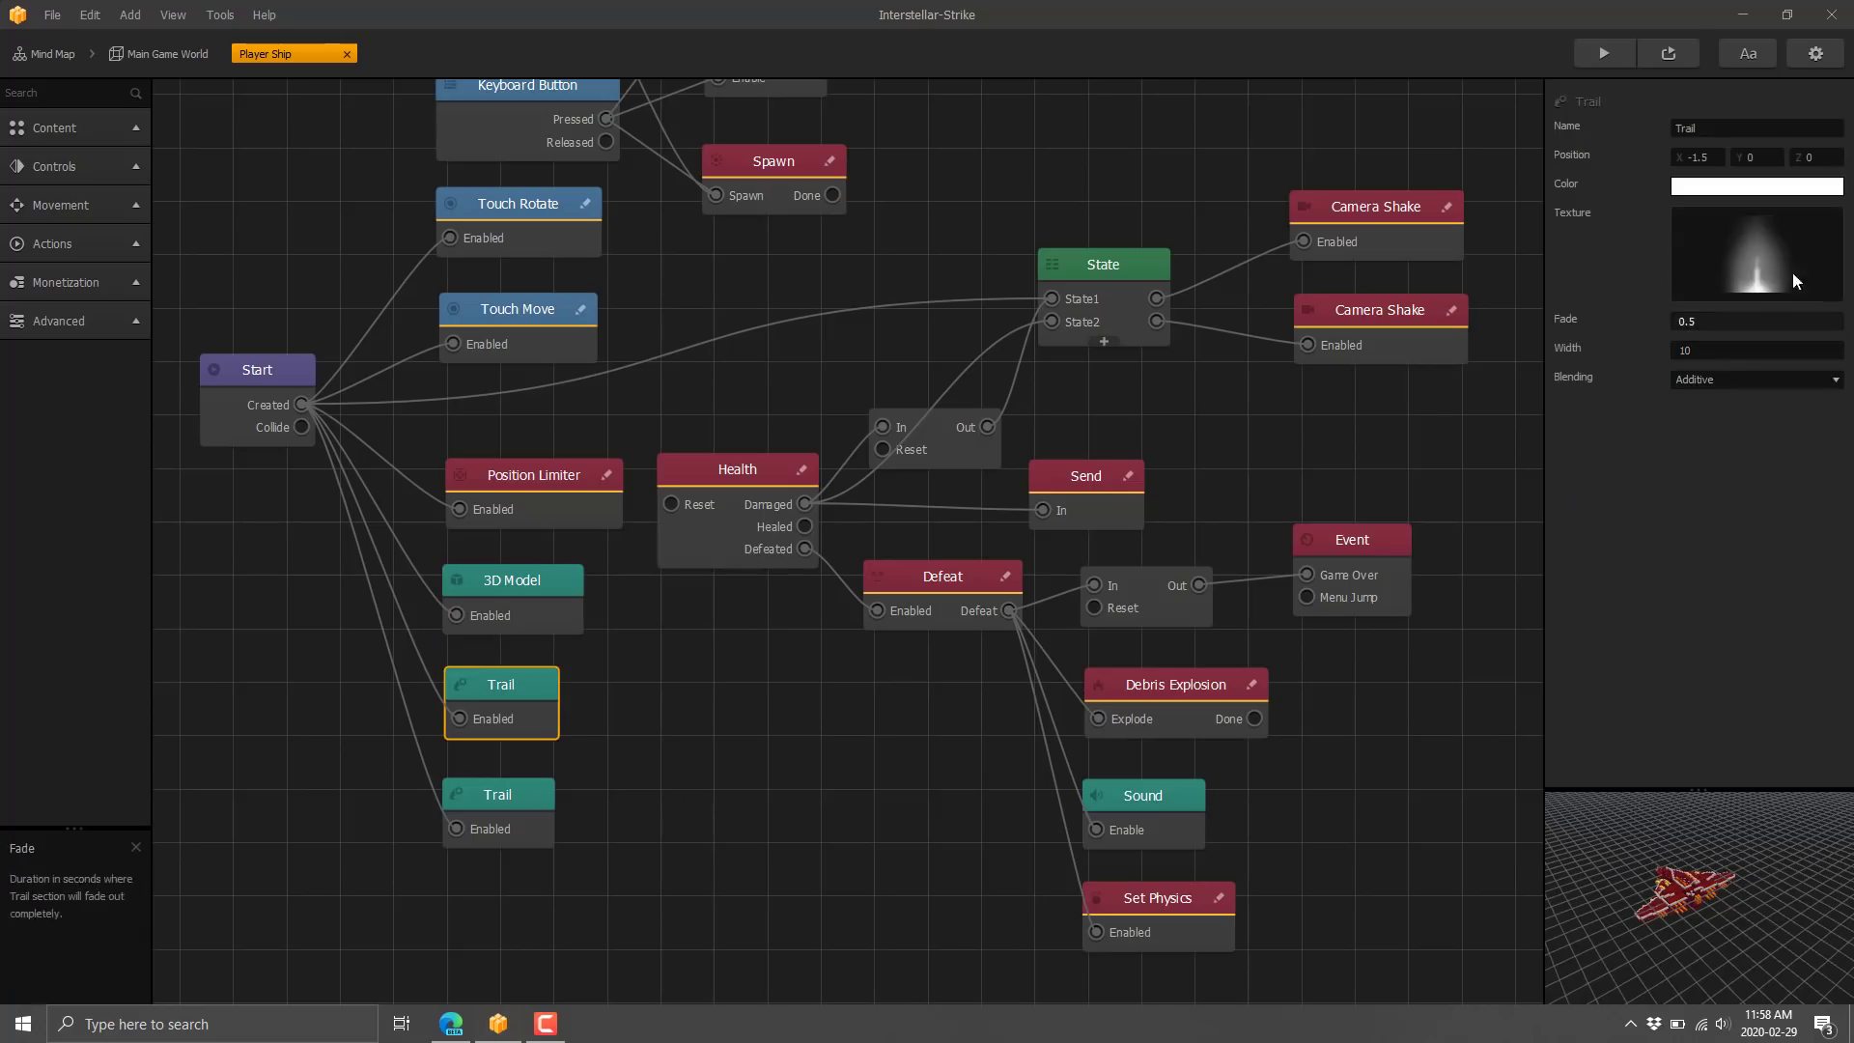
click(506, 799)
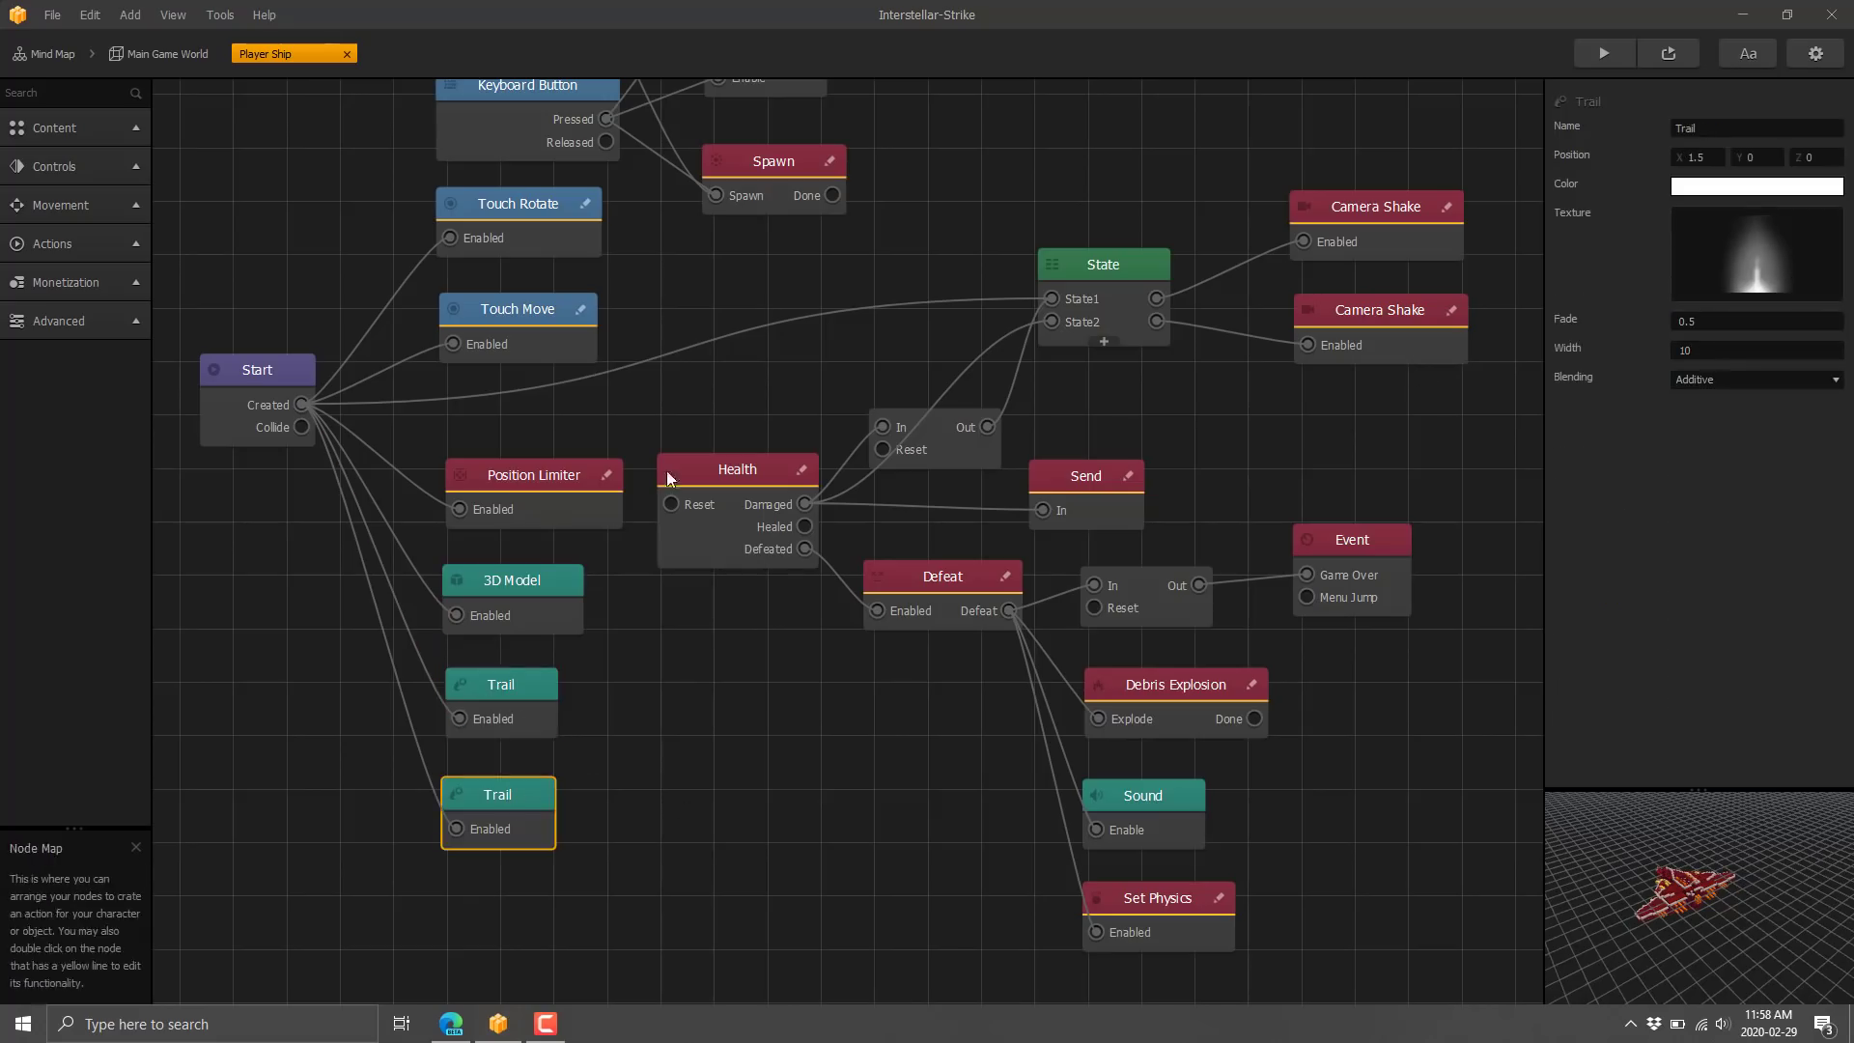
click(1151, 798)
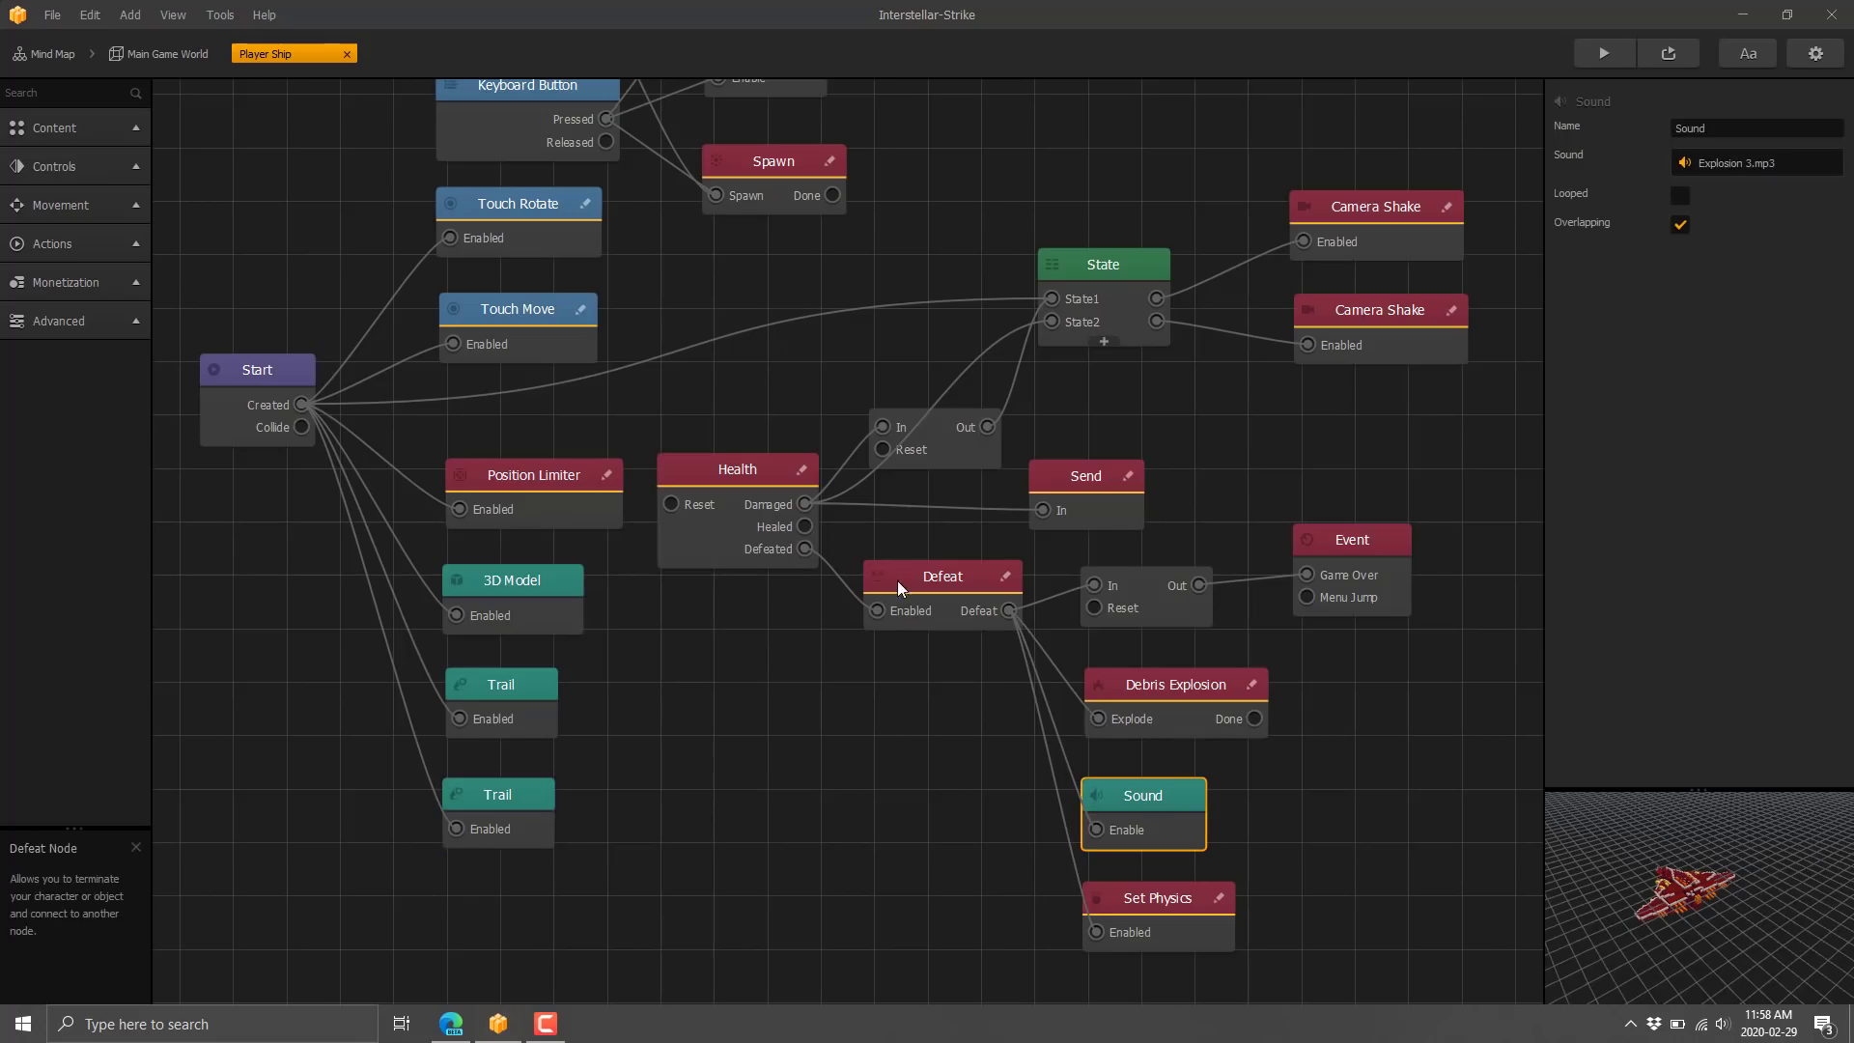
Step: Add a Sound node in the empty area beside the upper Spawn node, and delete it again
scroll(857, 757, up, 2)
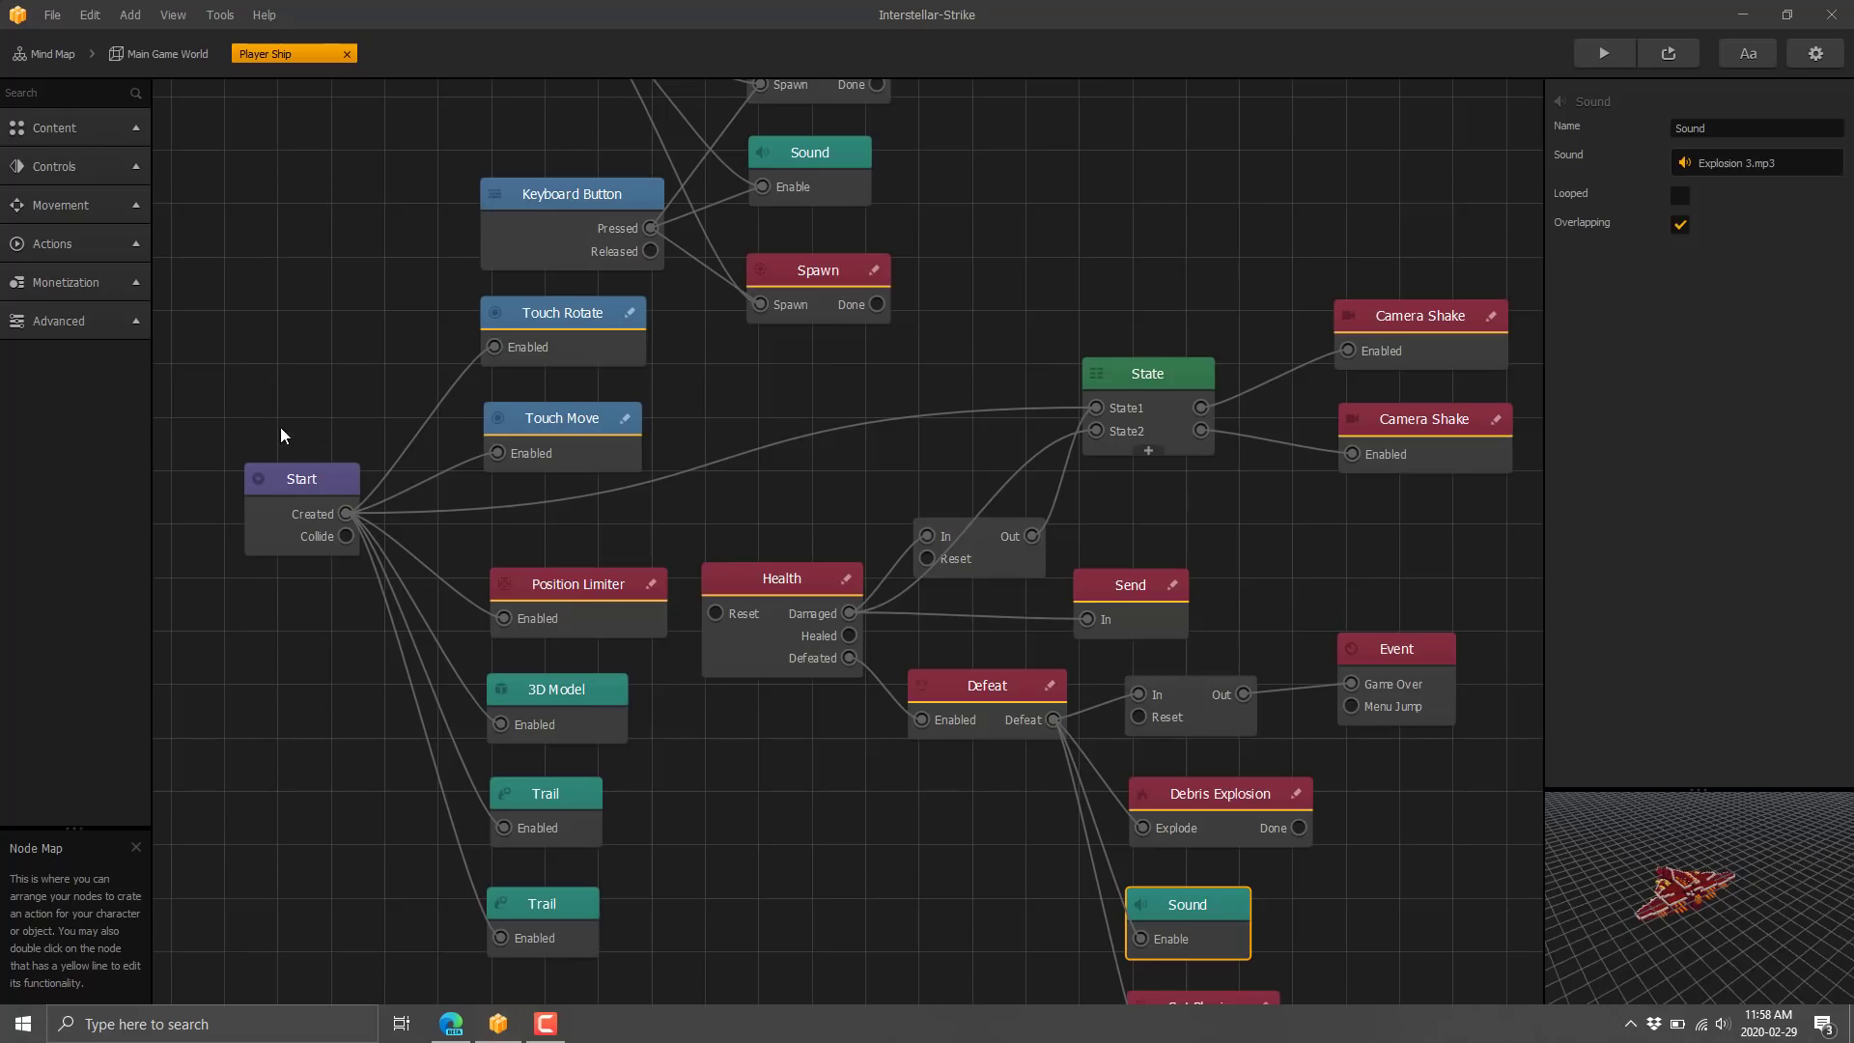
click(96, 126)
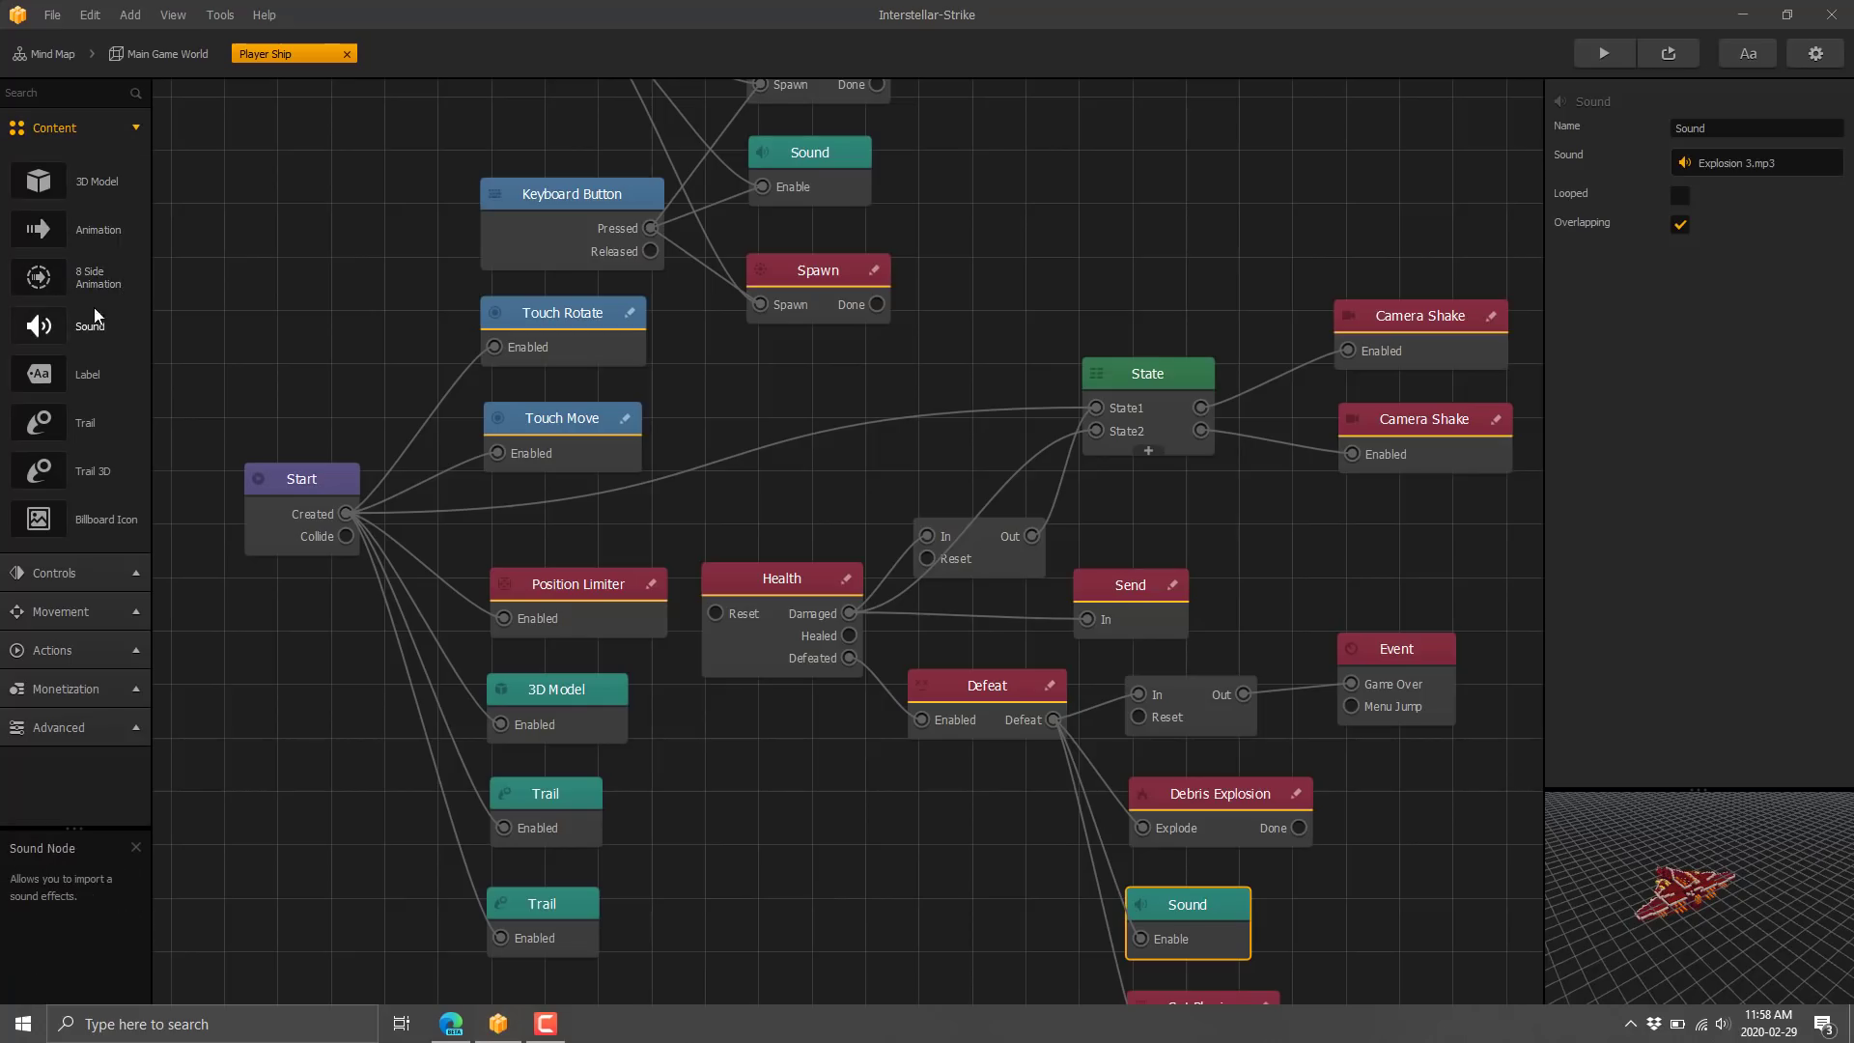
drag(85, 328, 961, 196)
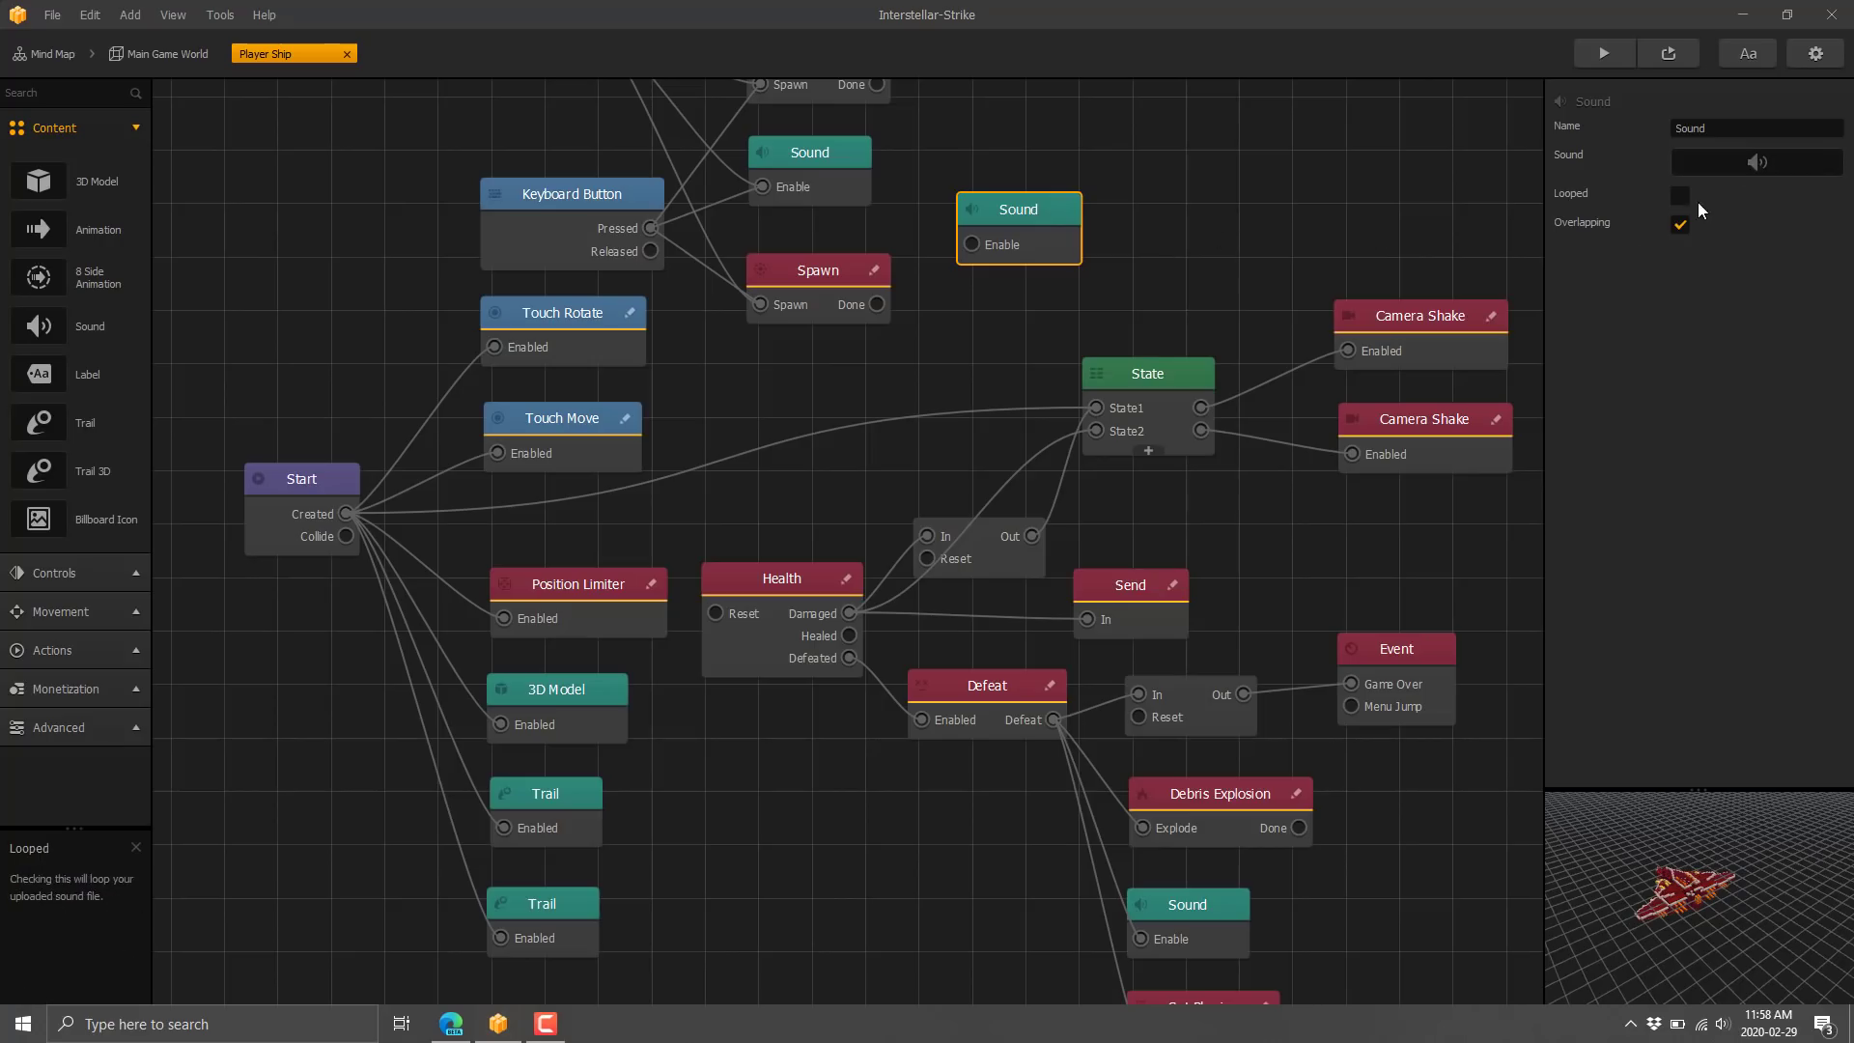
key(Delete)
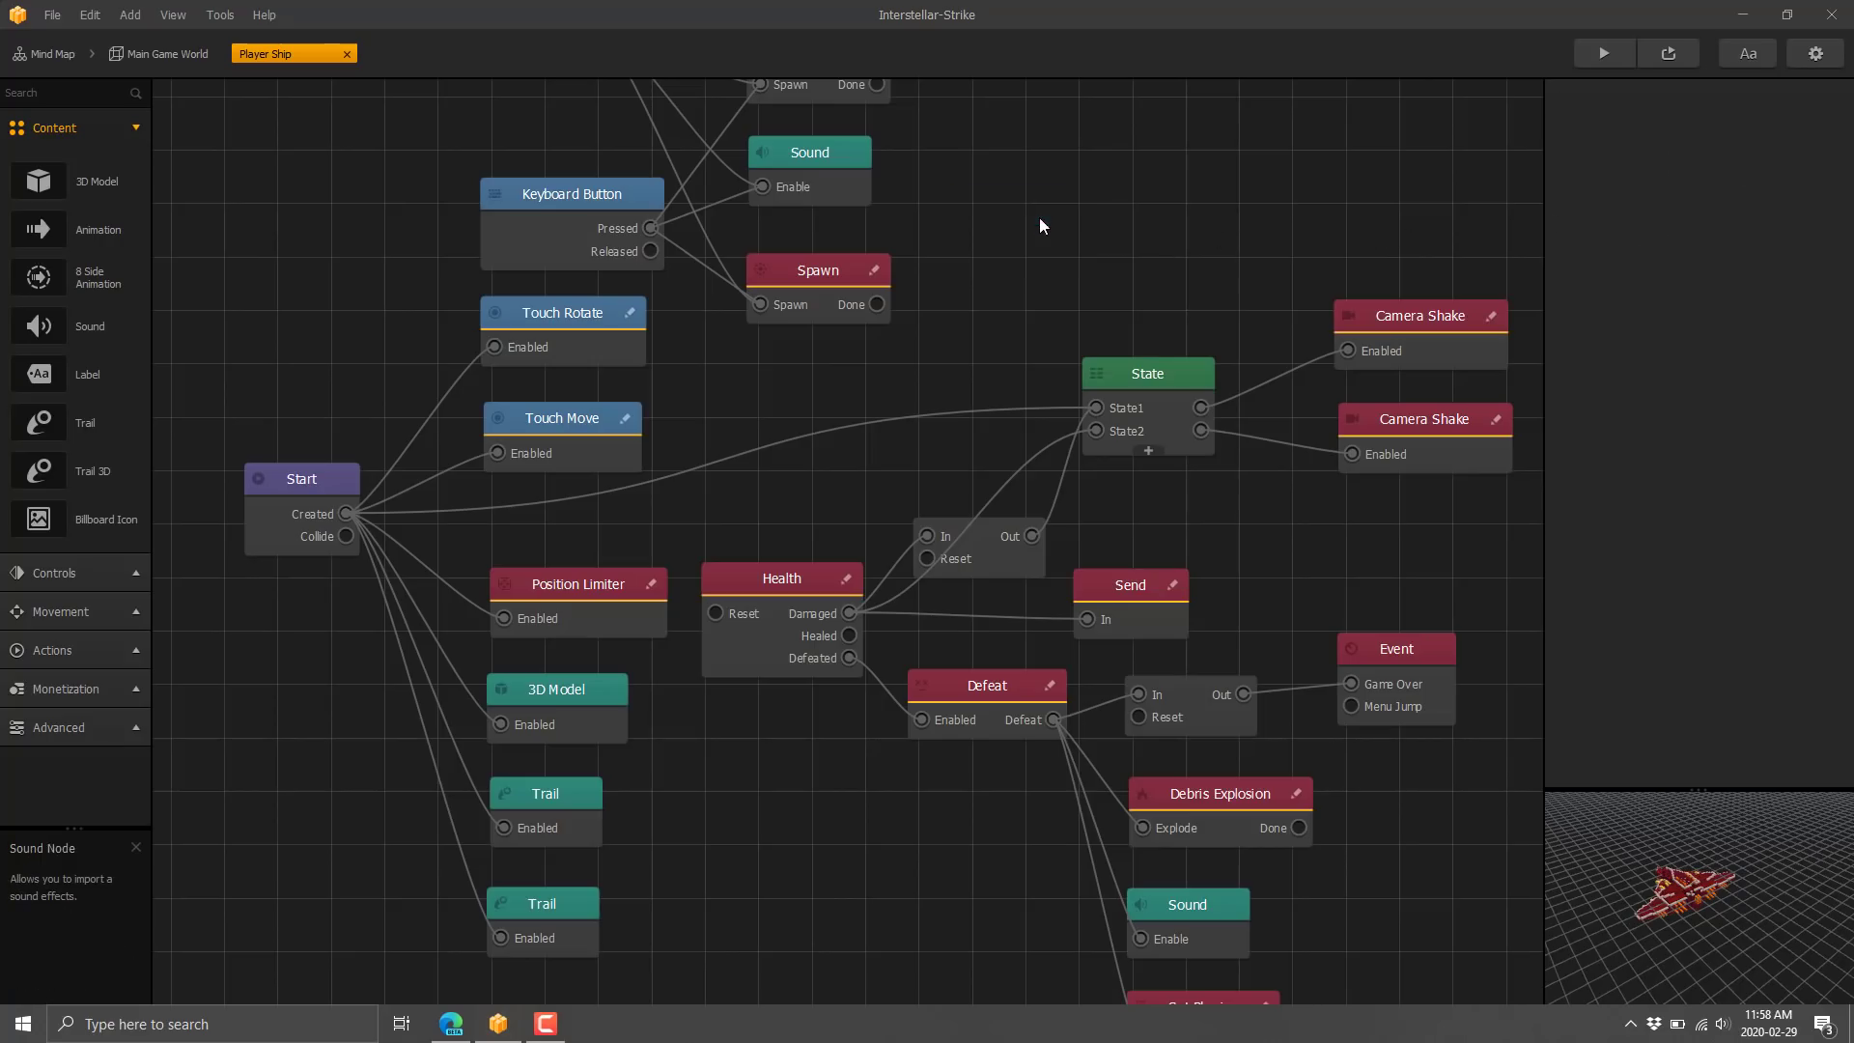
Step: Browse the available nodes in the Controls, Movement, Actions, Monetization and Advanced categories
click(101, 572)
scroll(124, 643, down, 5)
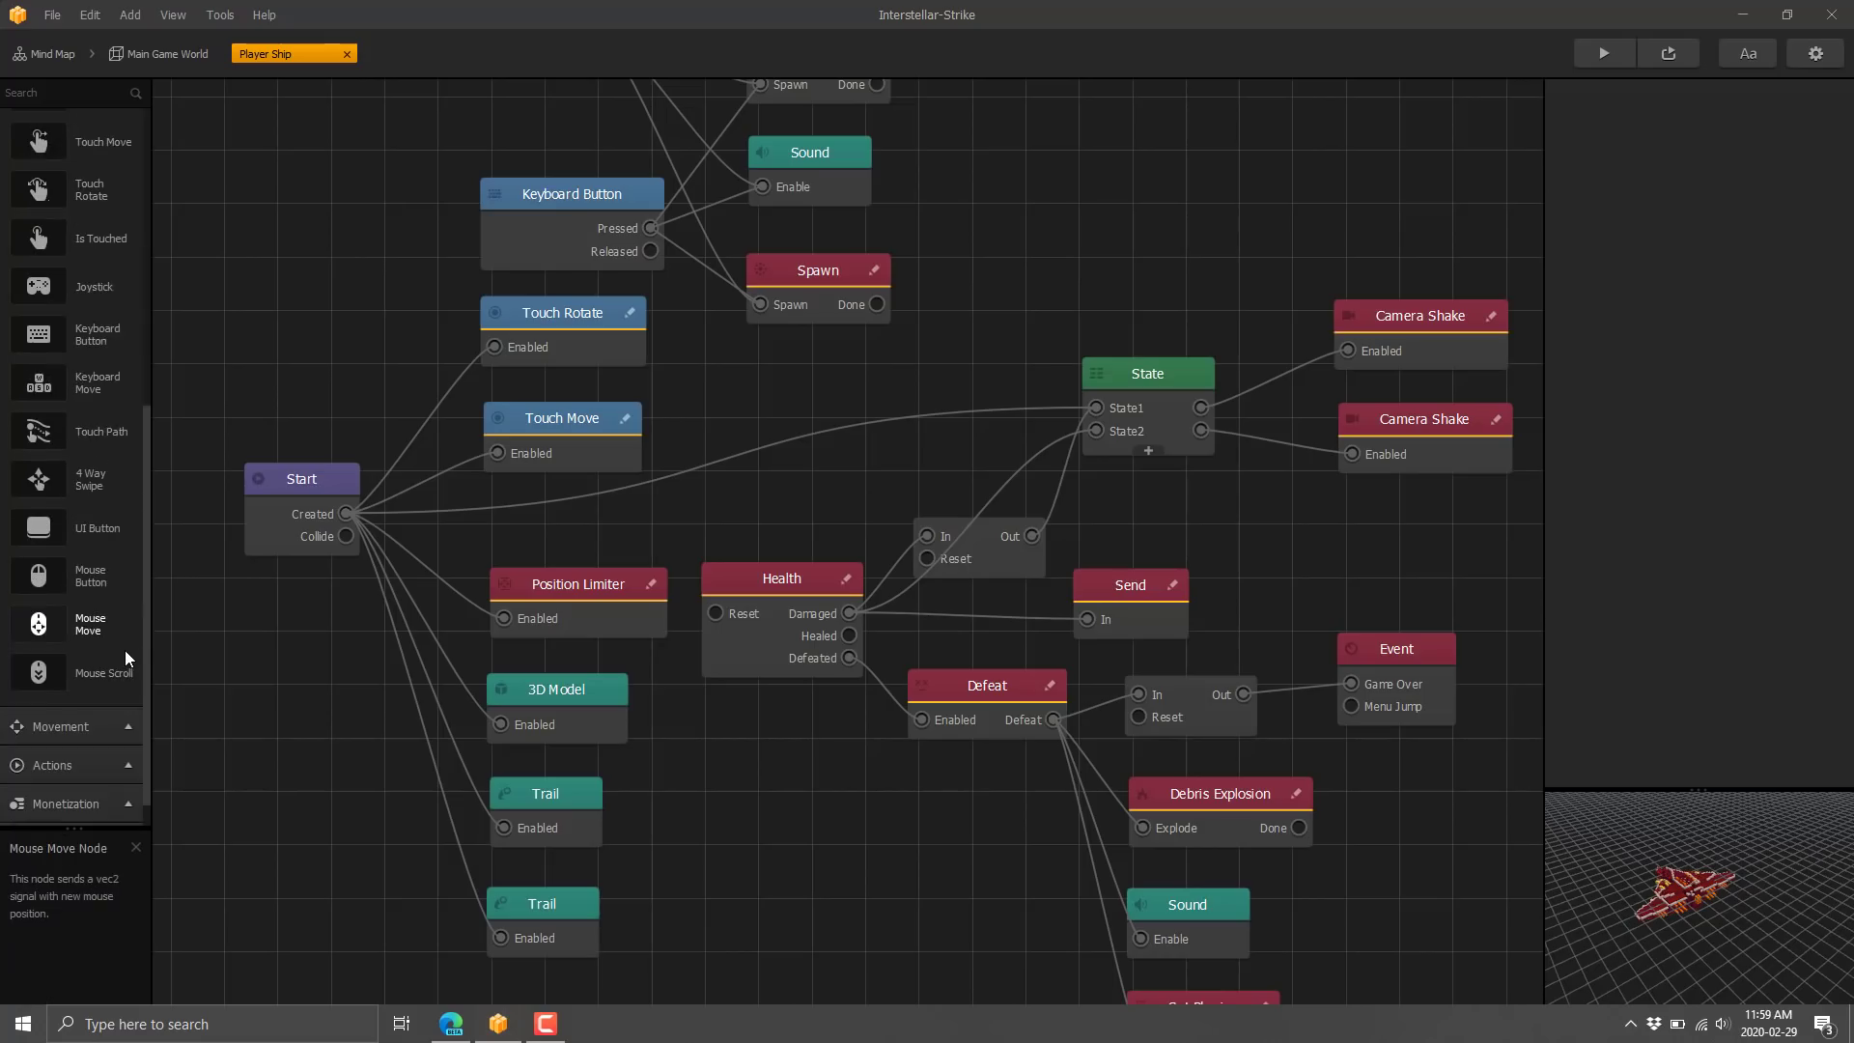
click(95, 717)
scroll(93, 685, down, 7)
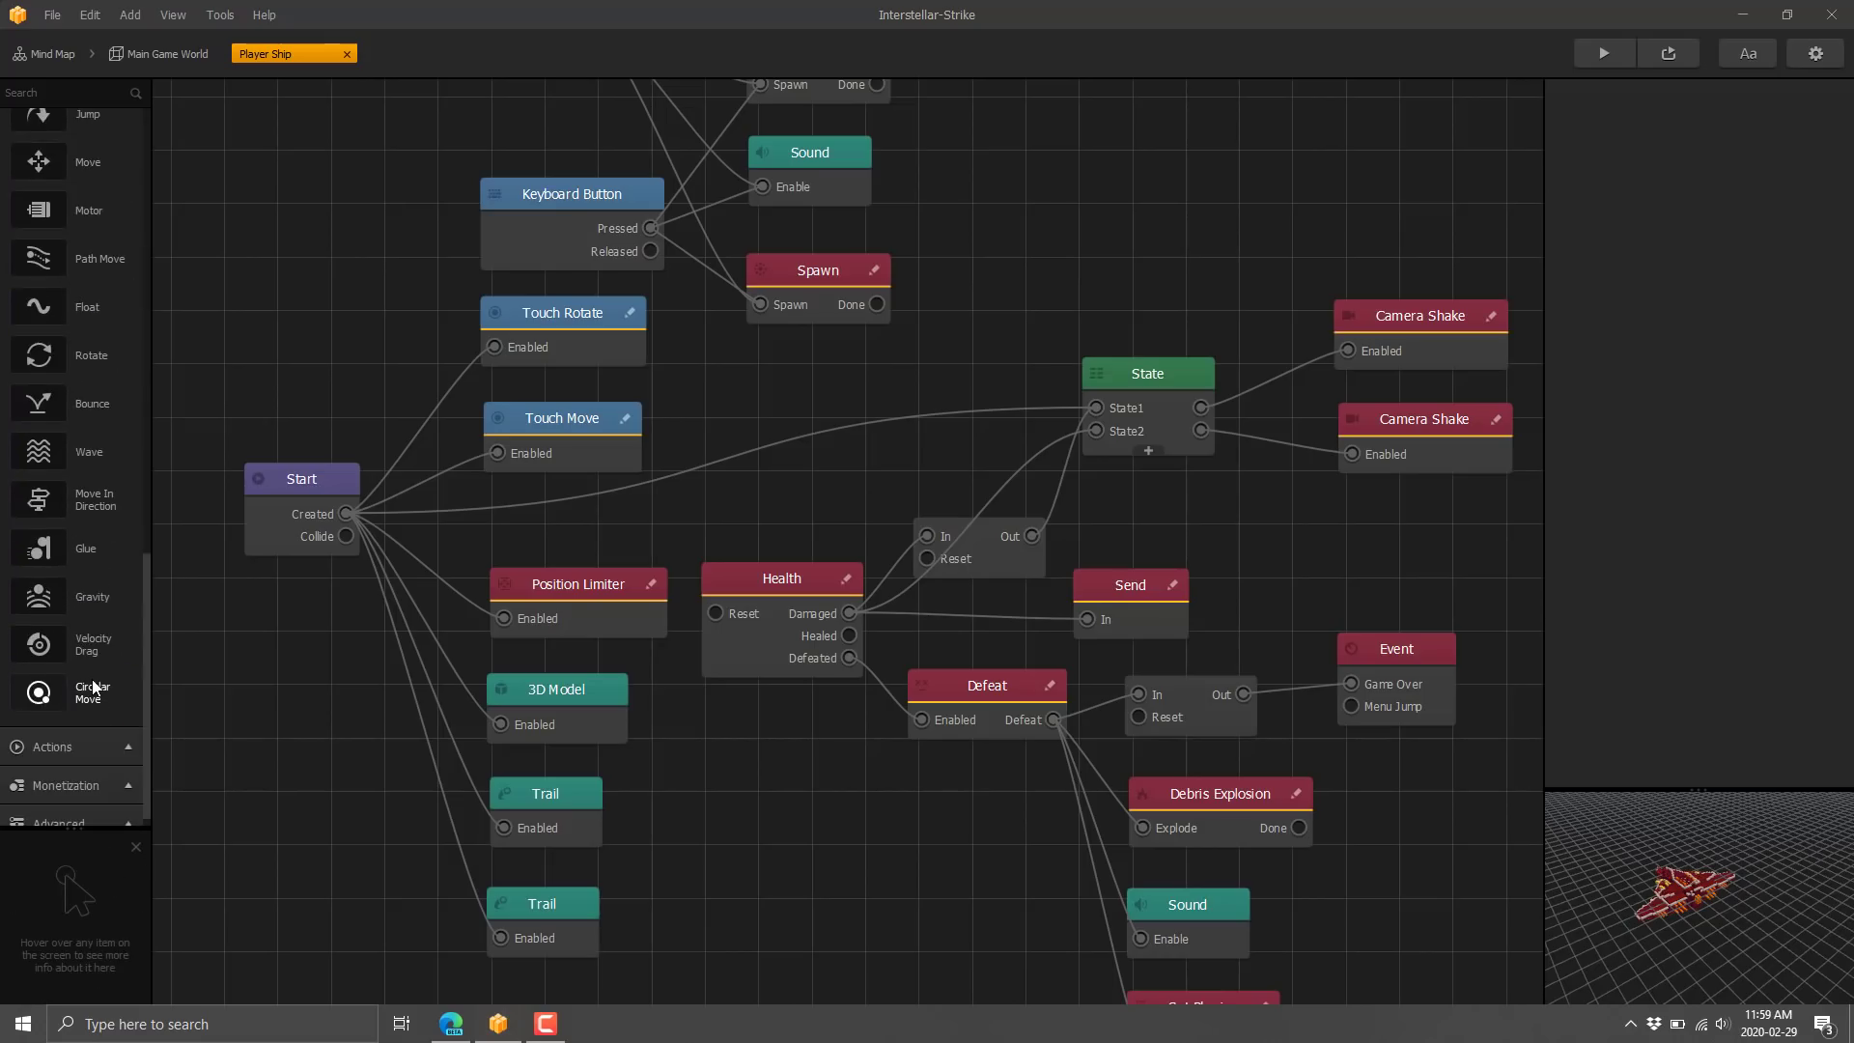
click(85, 745)
scroll(105, 705, down, 5)
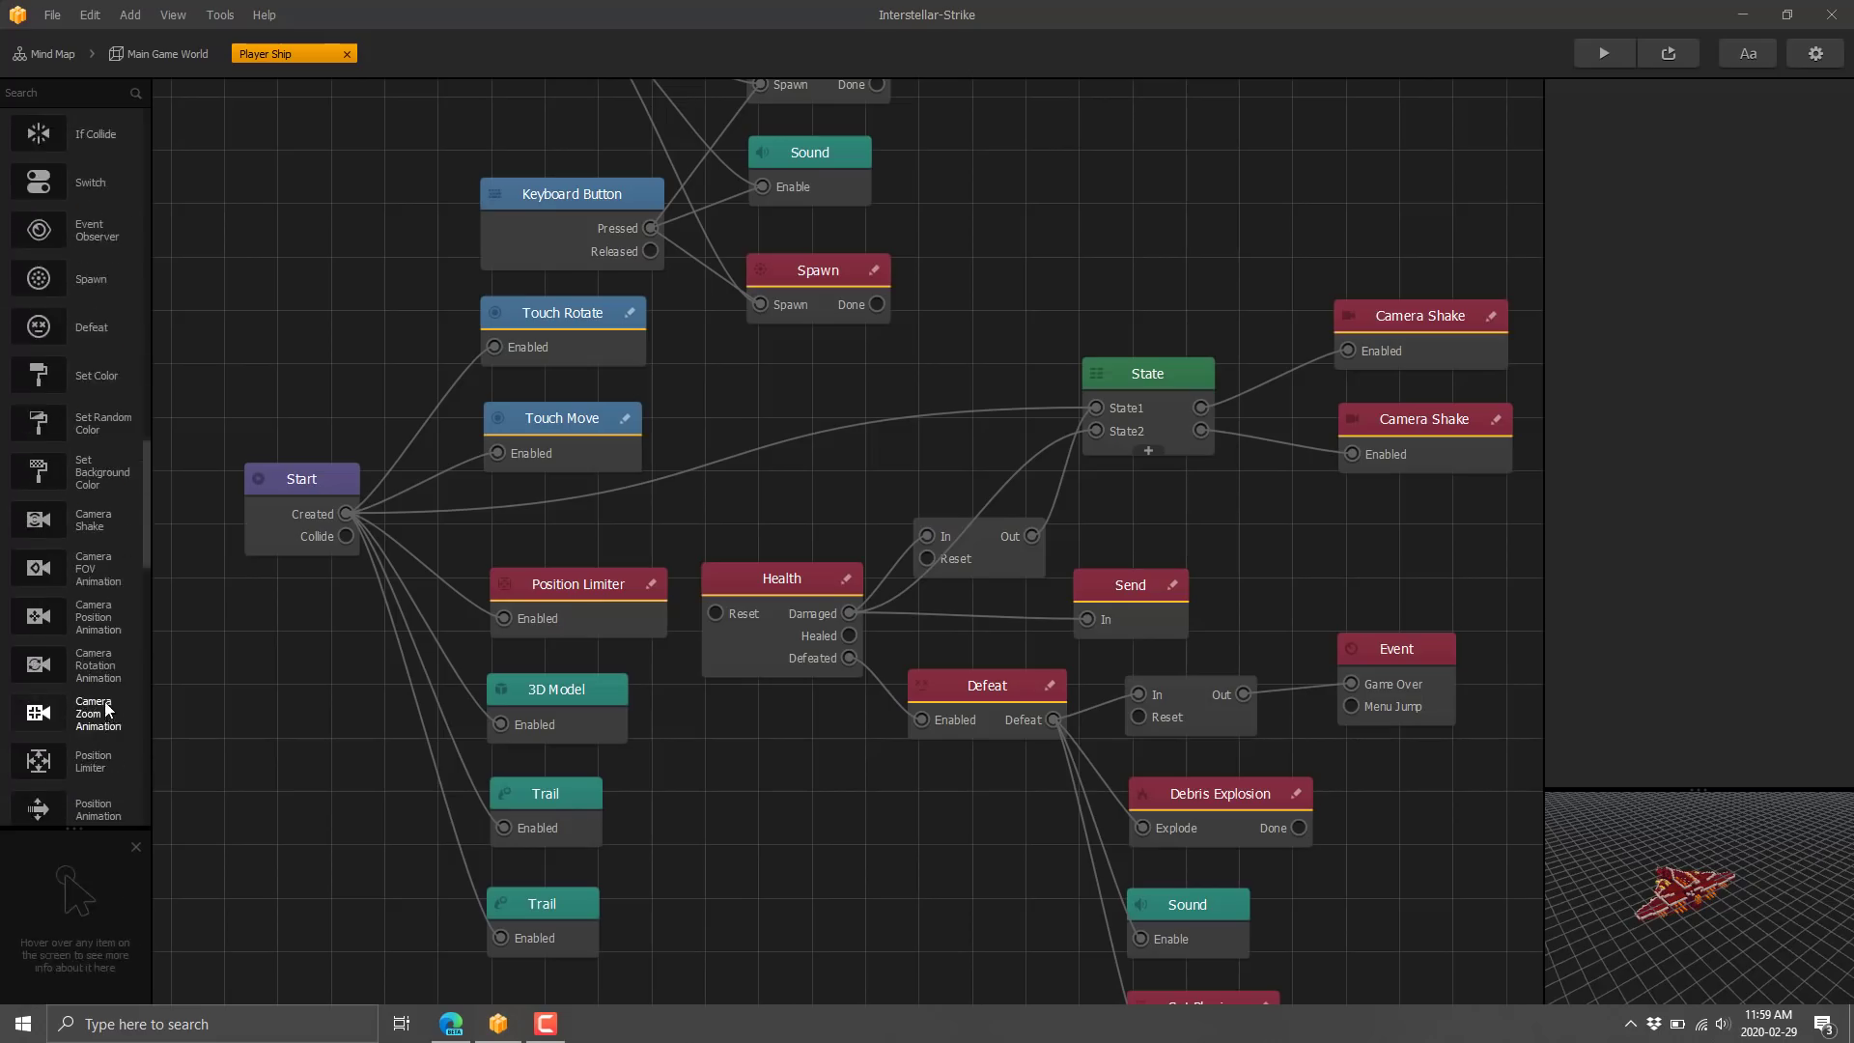
scroll(100, 689, down, 10)
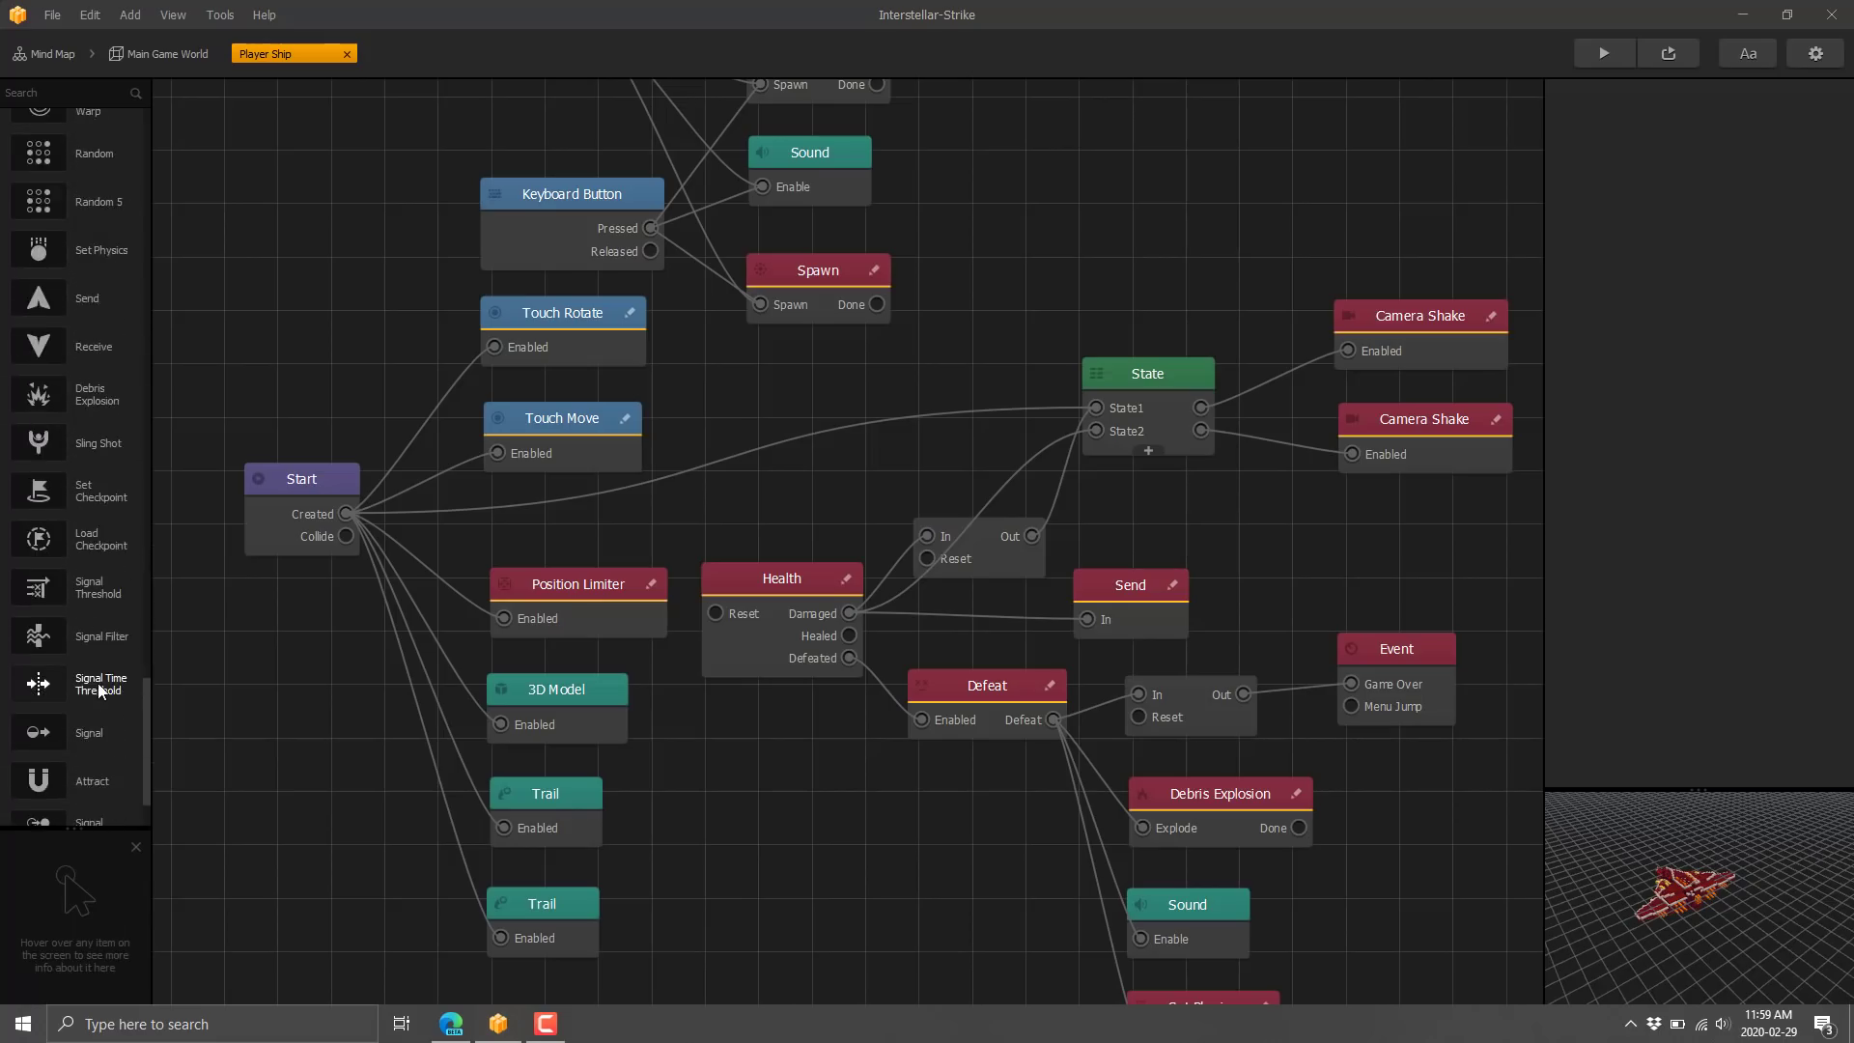
click(72, 761)
scroll(120, 618, down, 2)
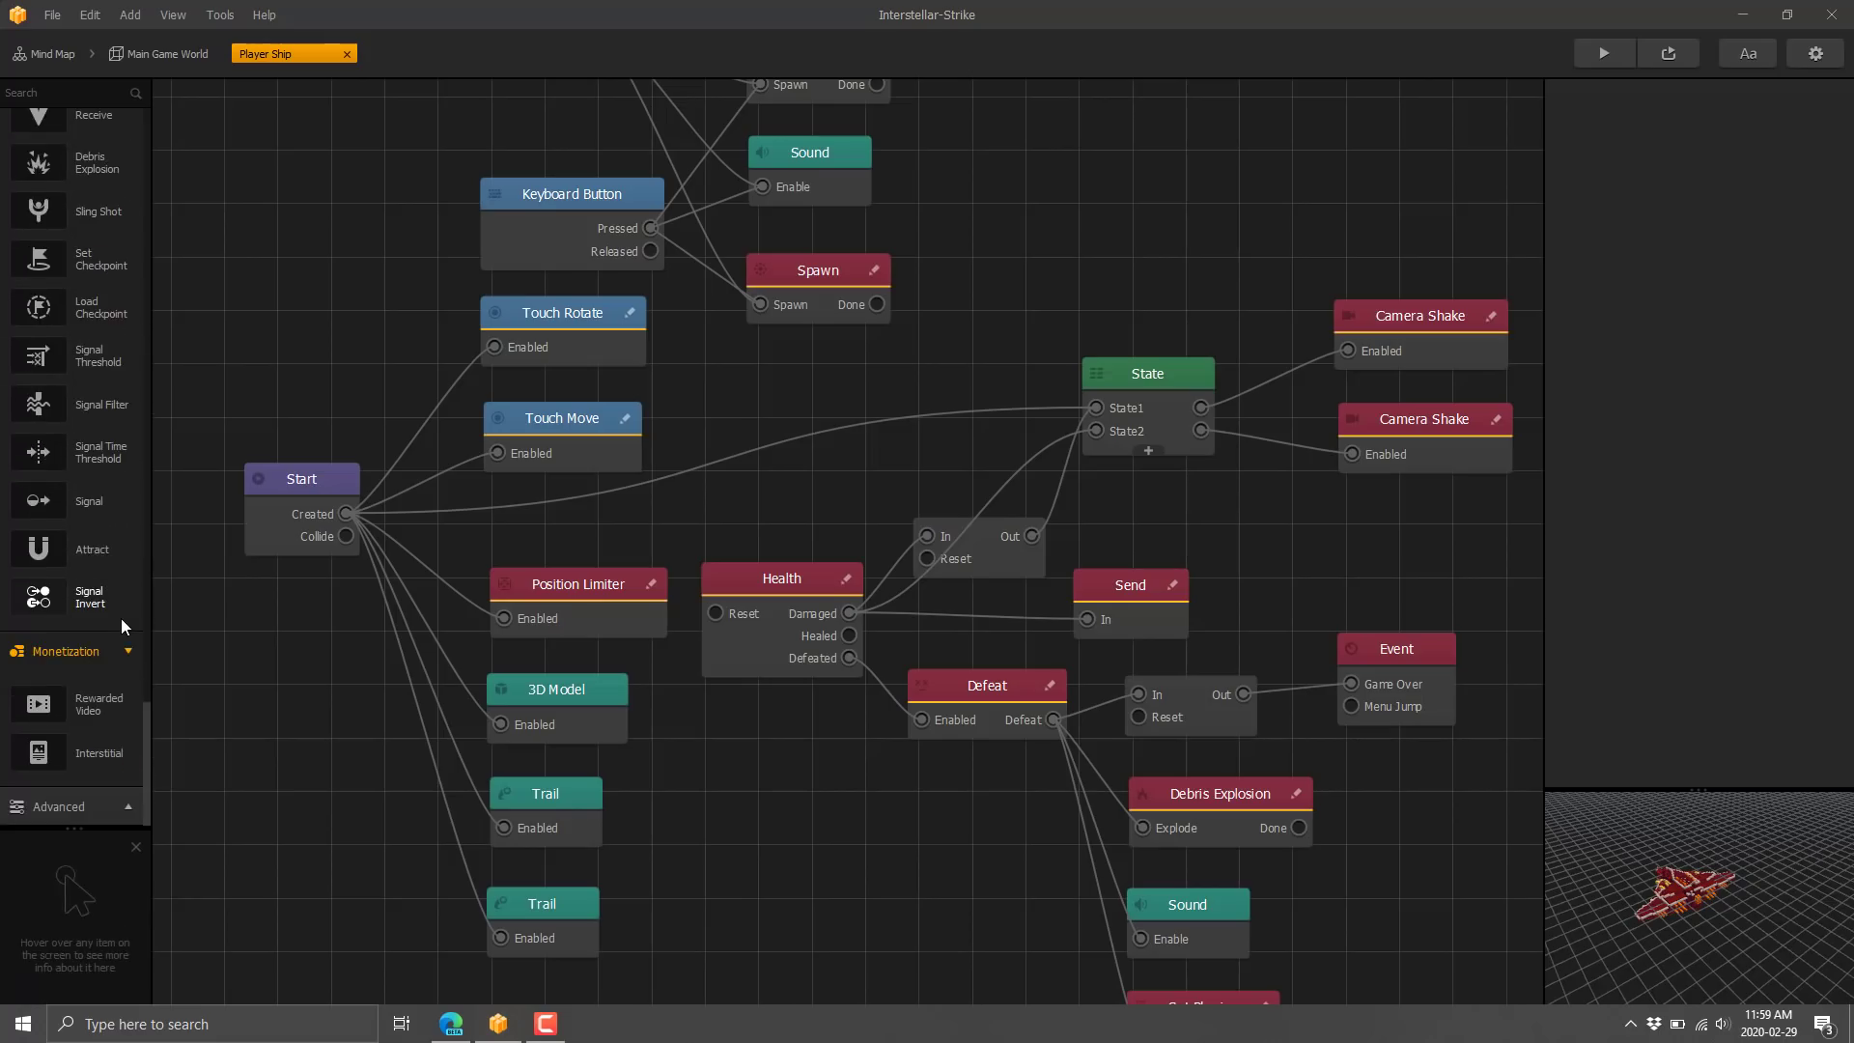
click(61, 805)
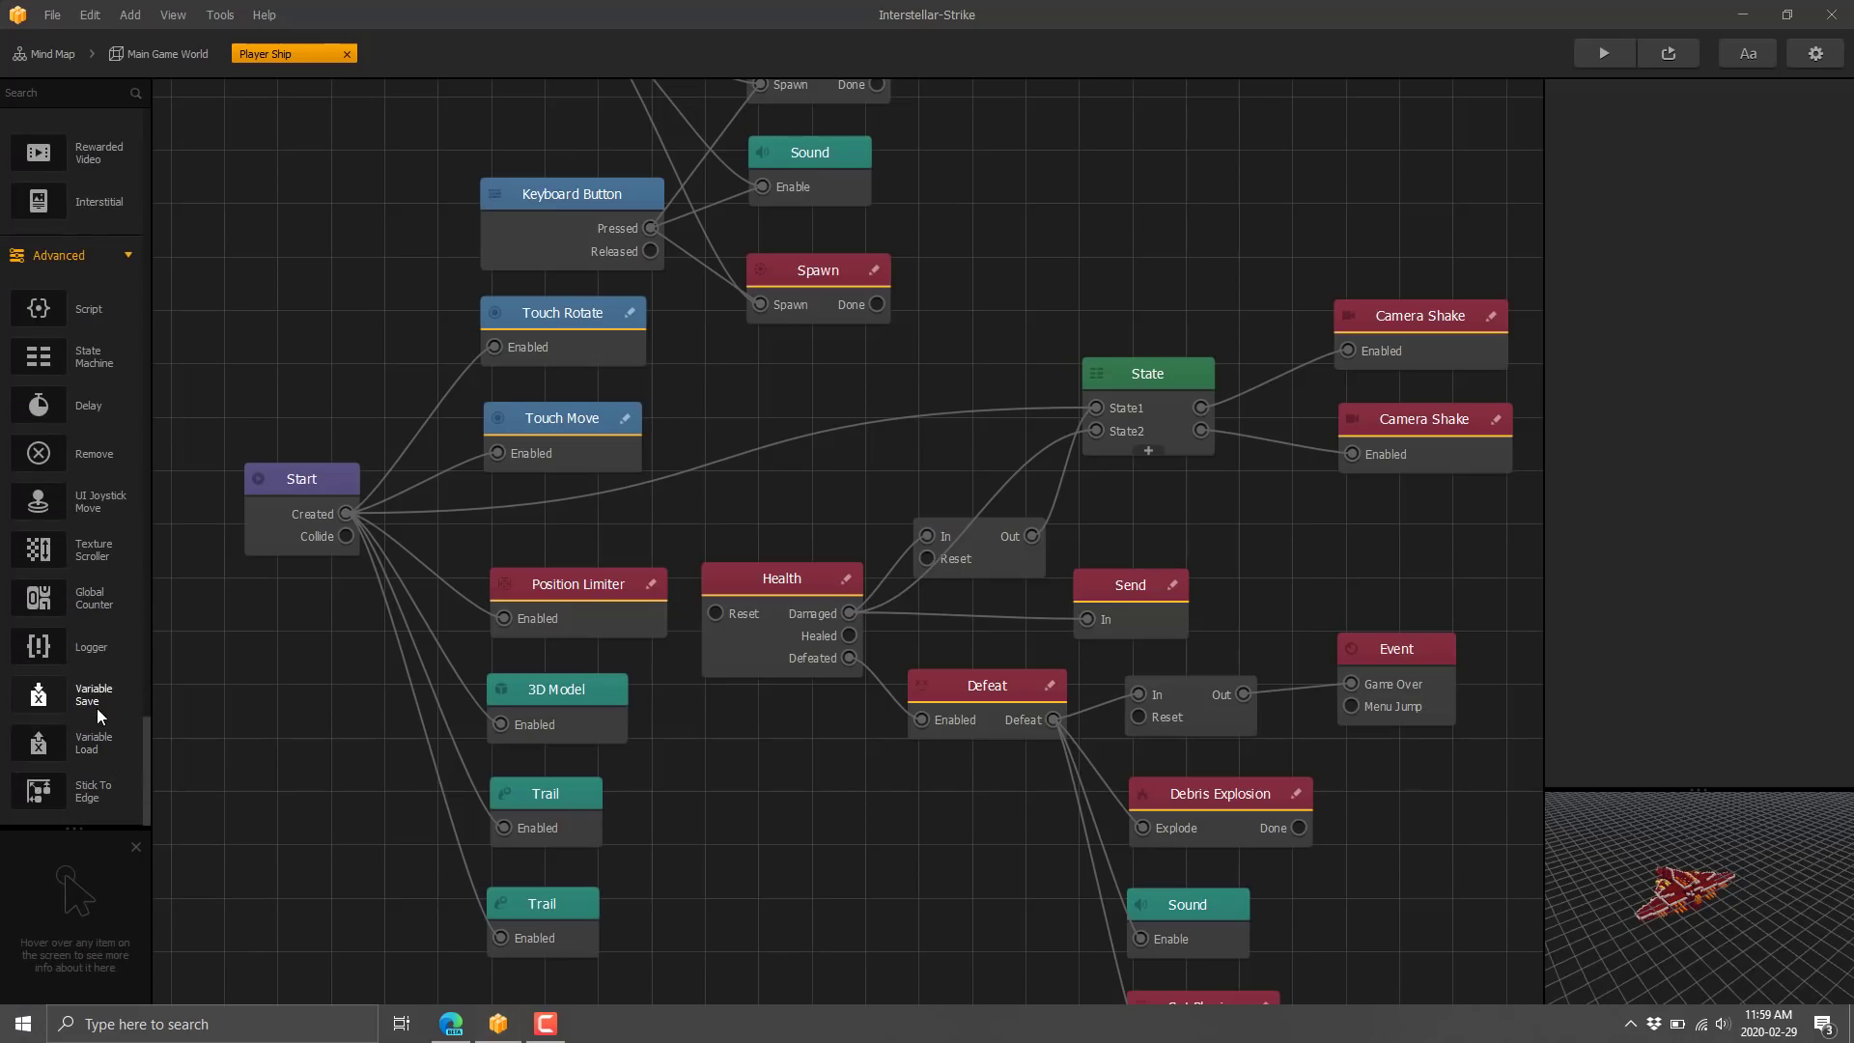
Step: Return to the Main Game World, locate the Controller object in the scene, and open its node map
click(147, 55)
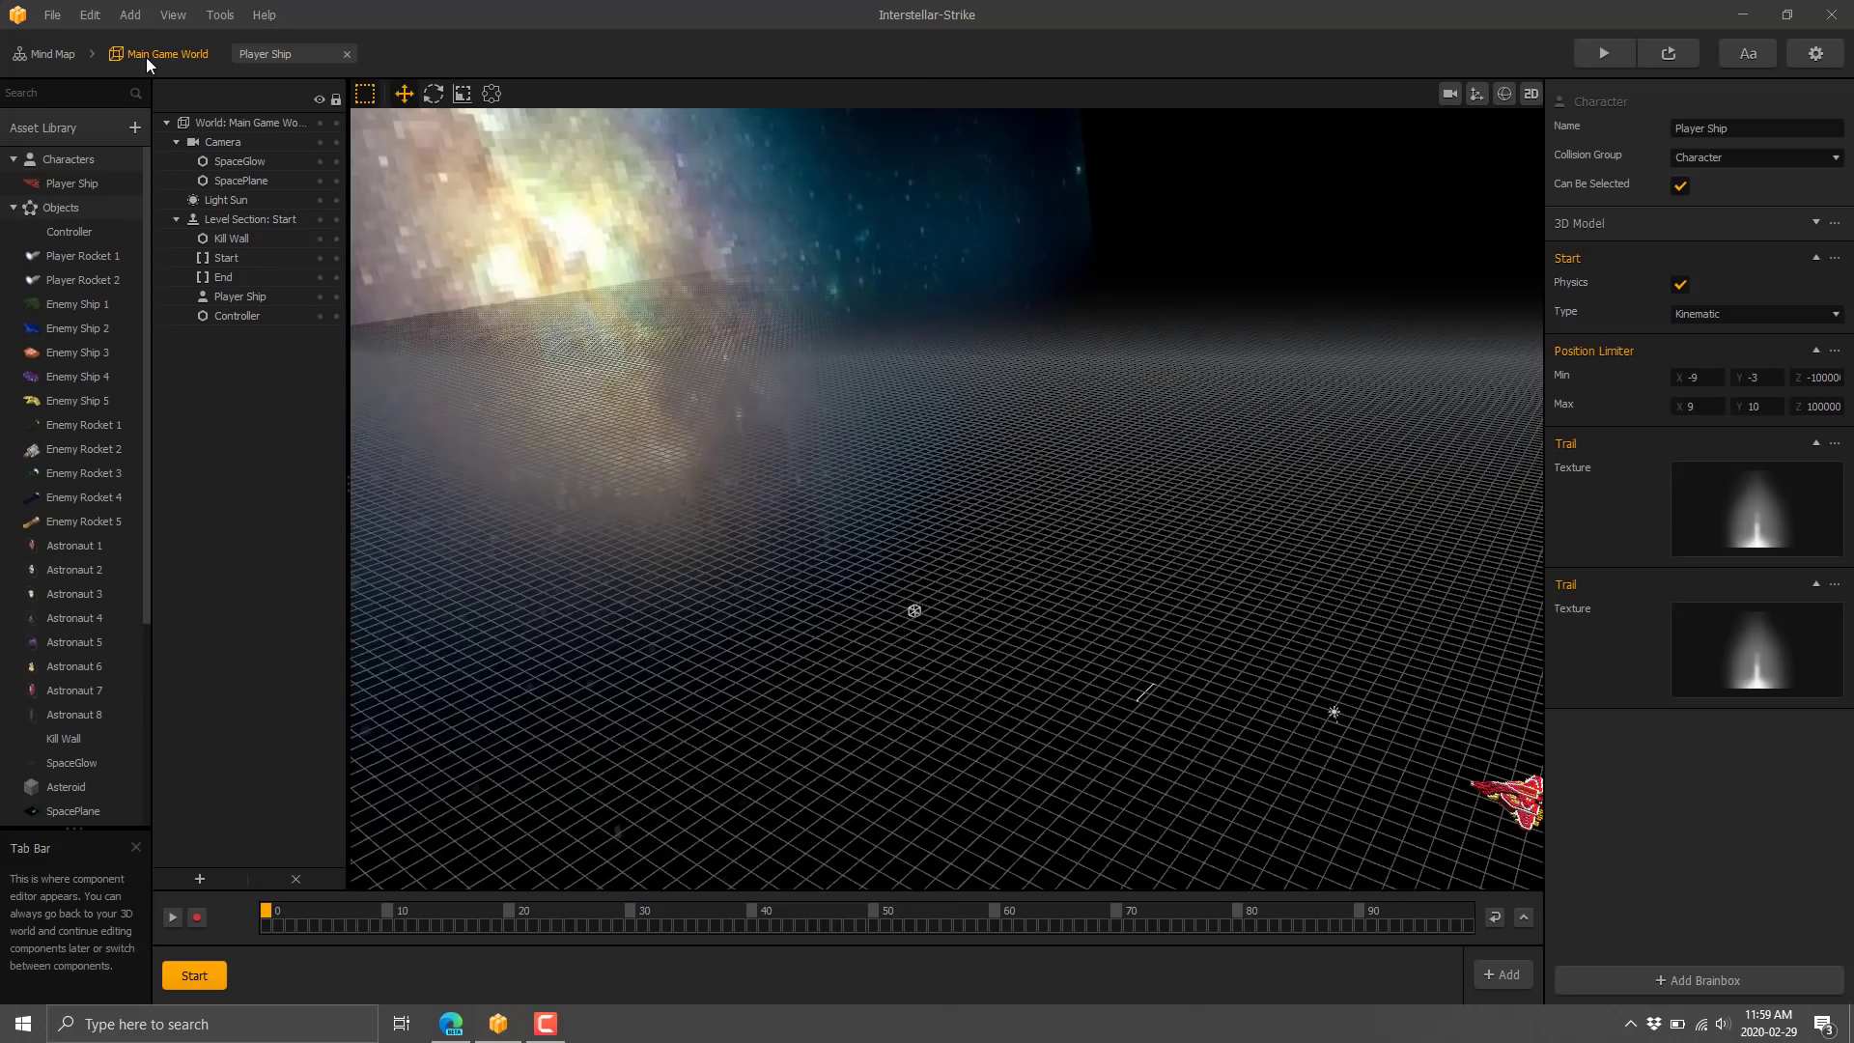
click(913, 609)
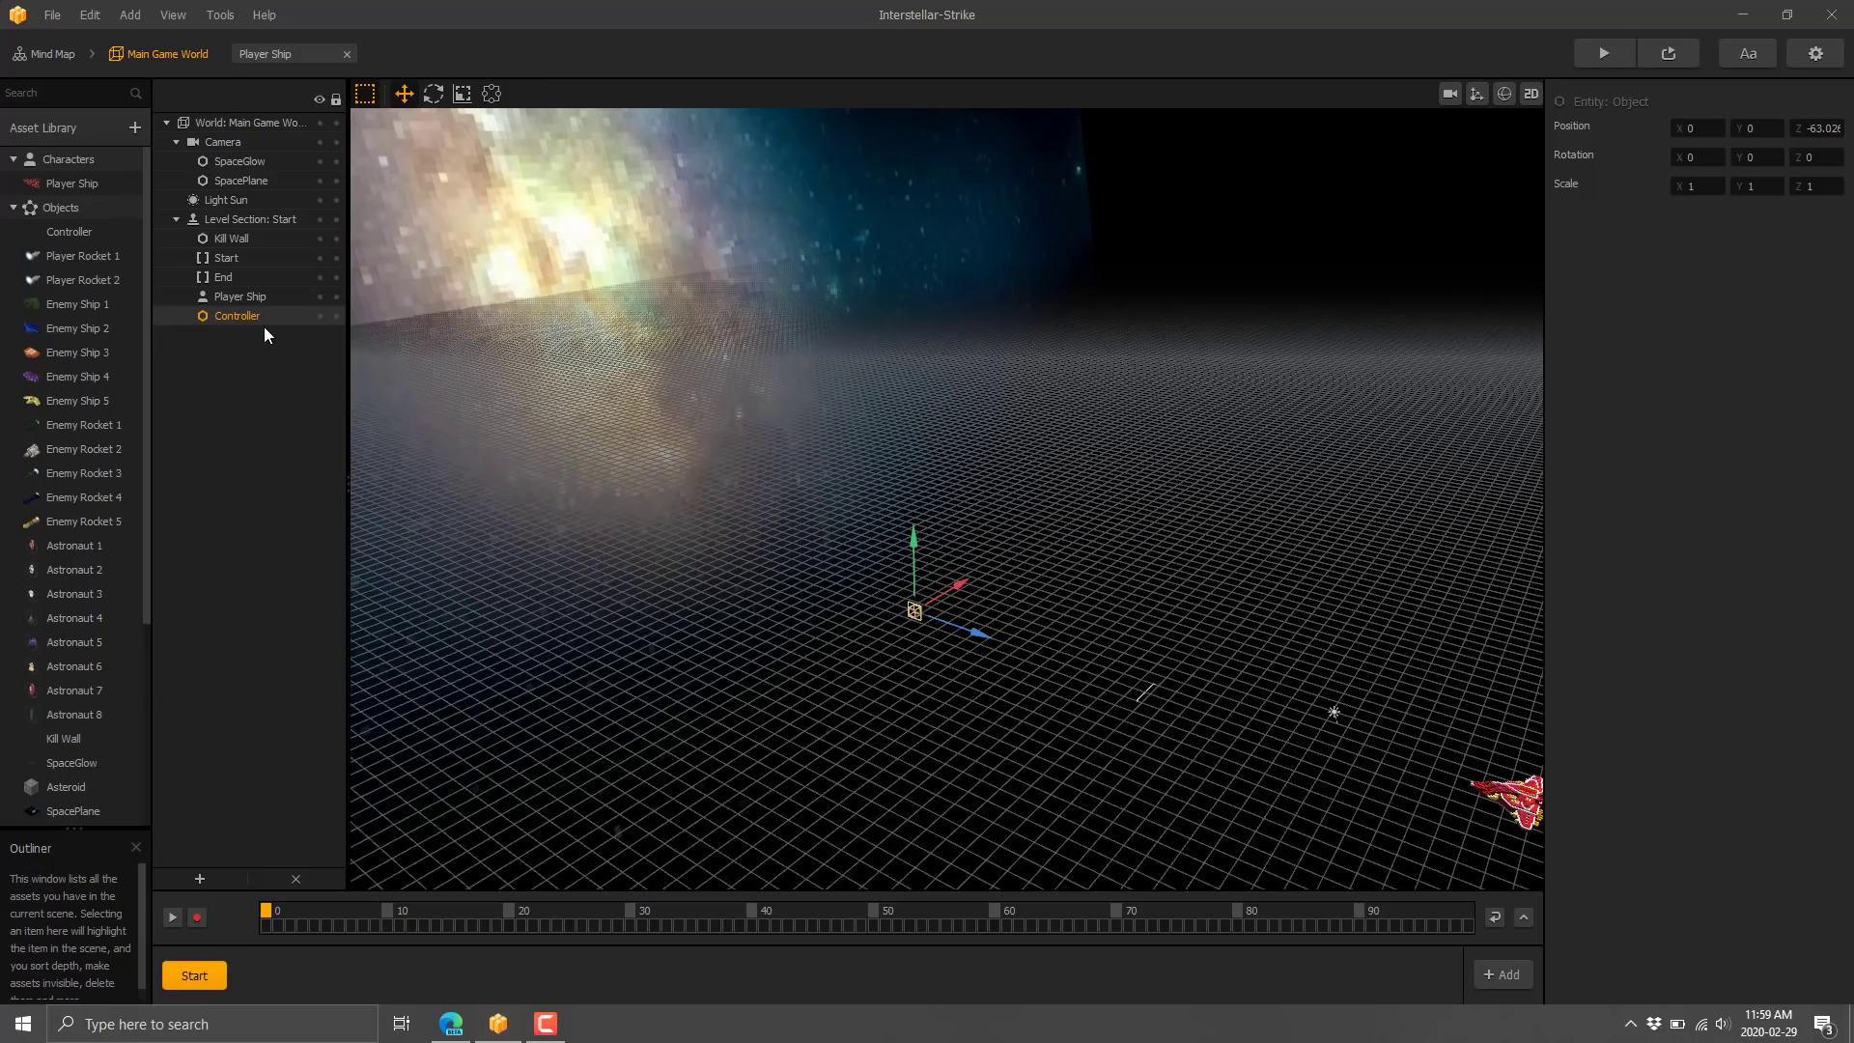
click(63, 232)
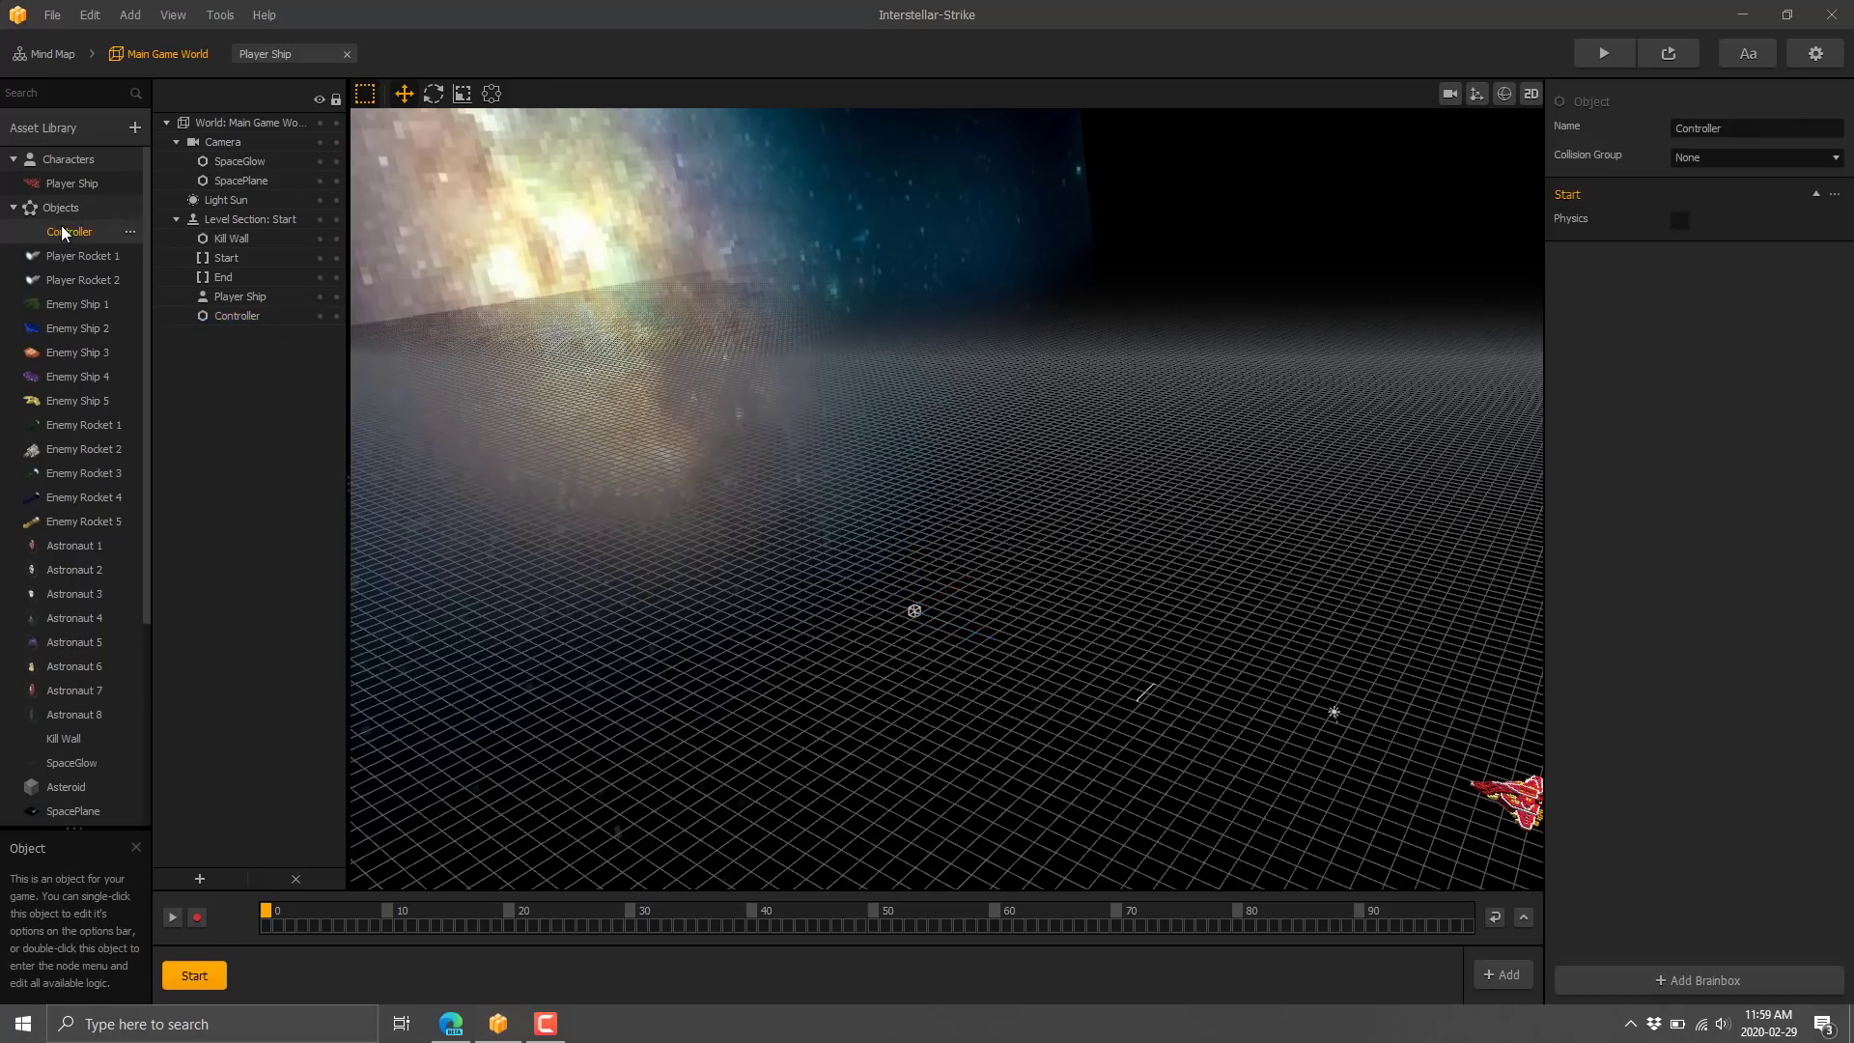
double_click(71, 232)
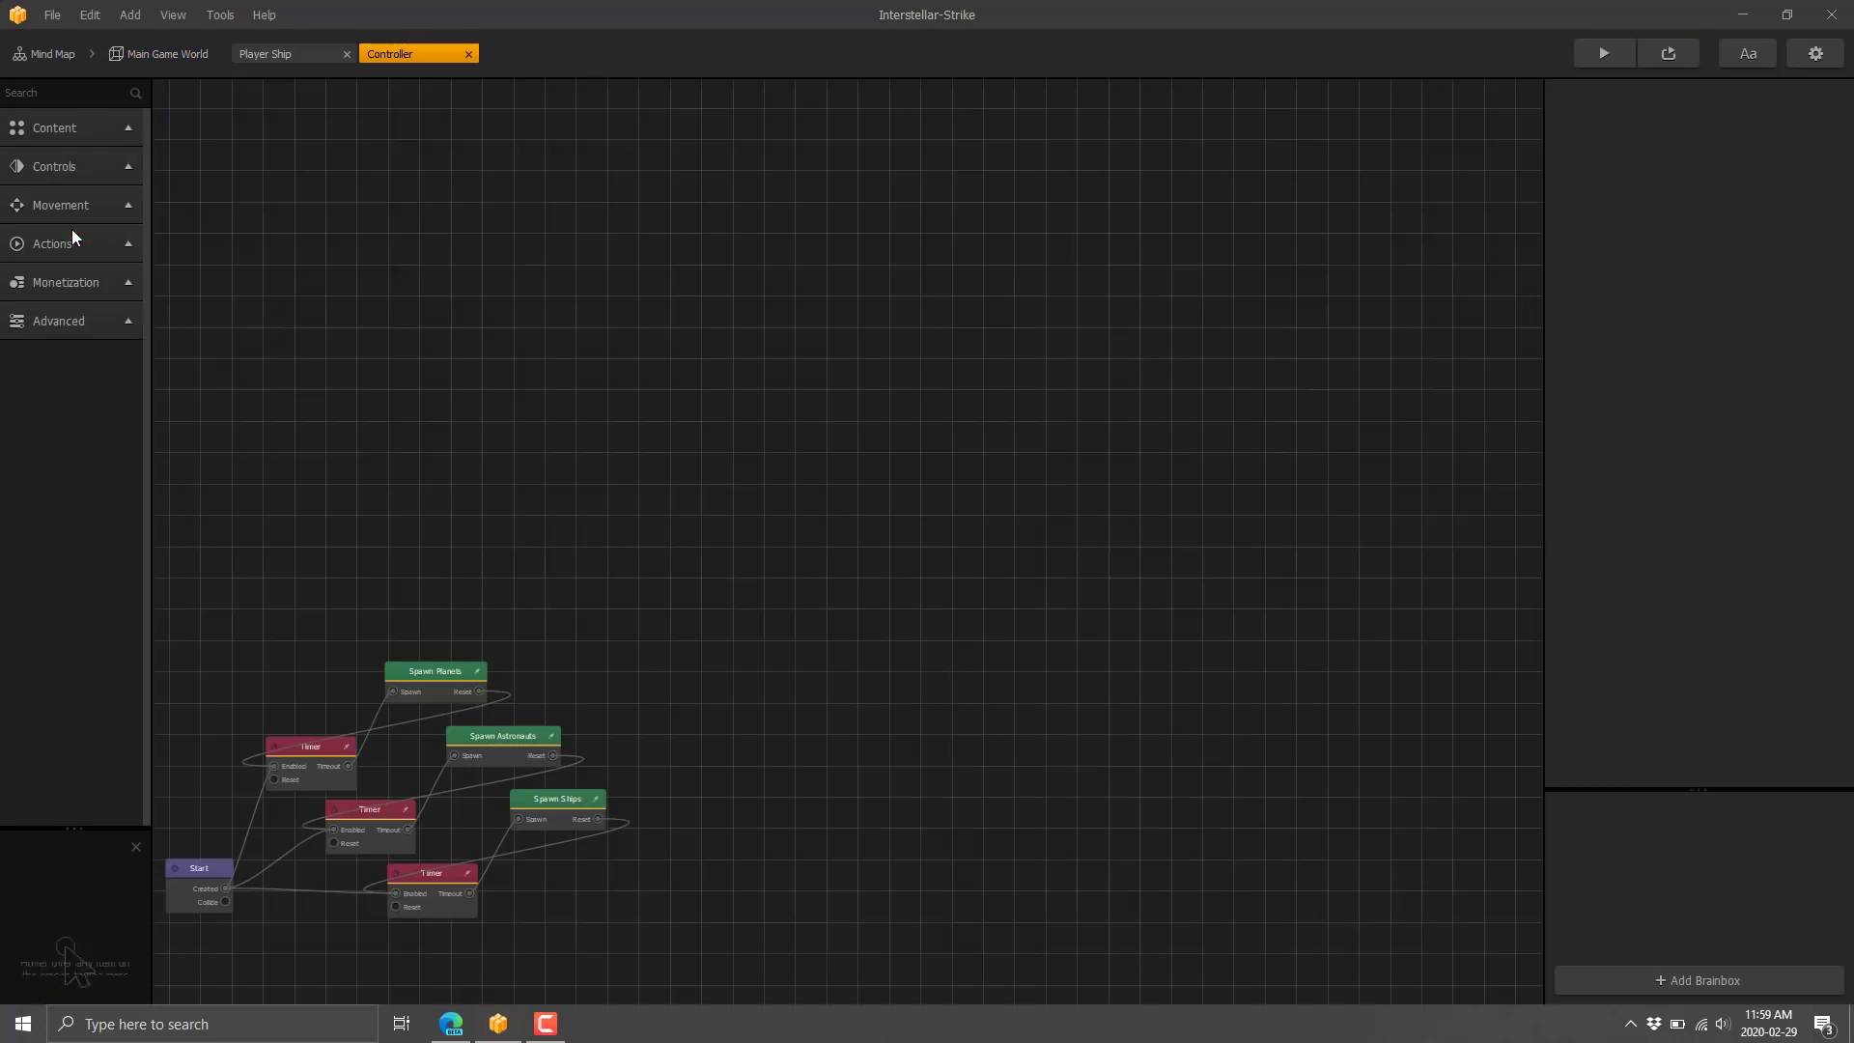
scroll(1062, 390, up, 5)
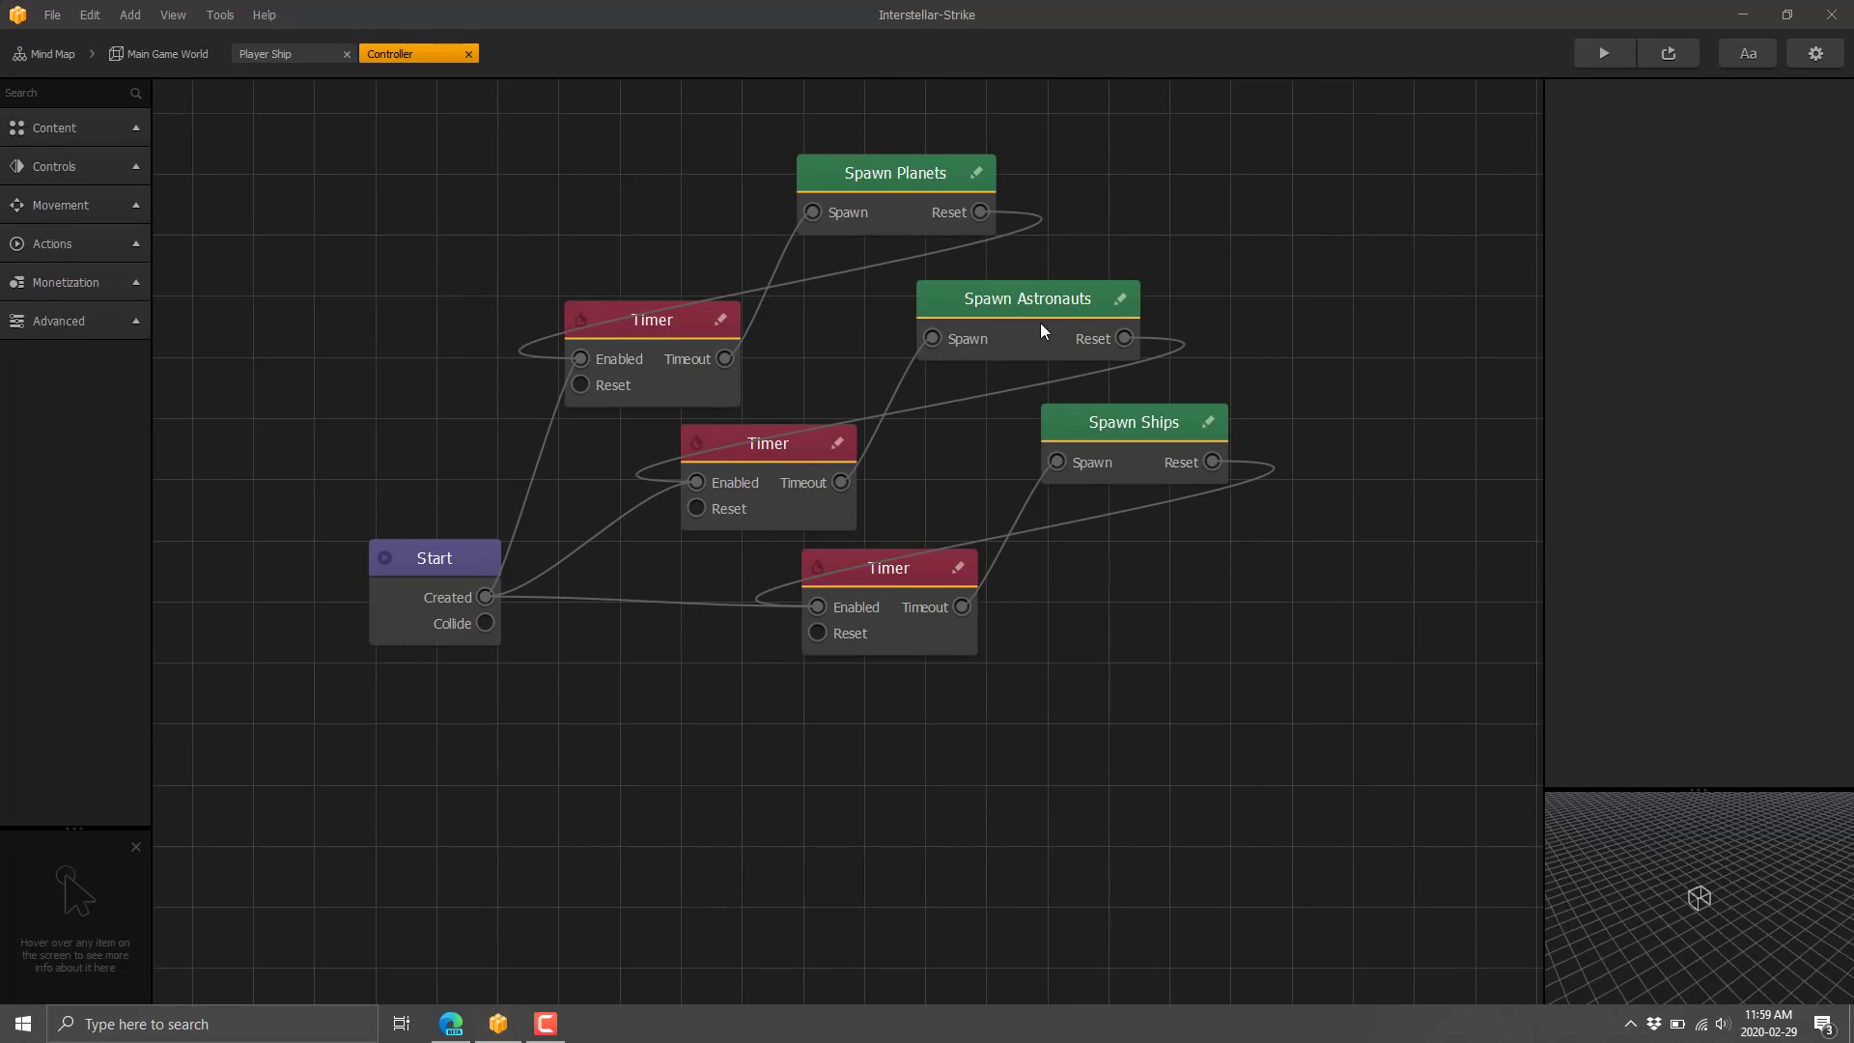
Step: Review the asset slots of the Spawn Planets, Spawn Astronauts and Spawn Ships nodes, and open the Spawn Ships node's script
click(929, 188)
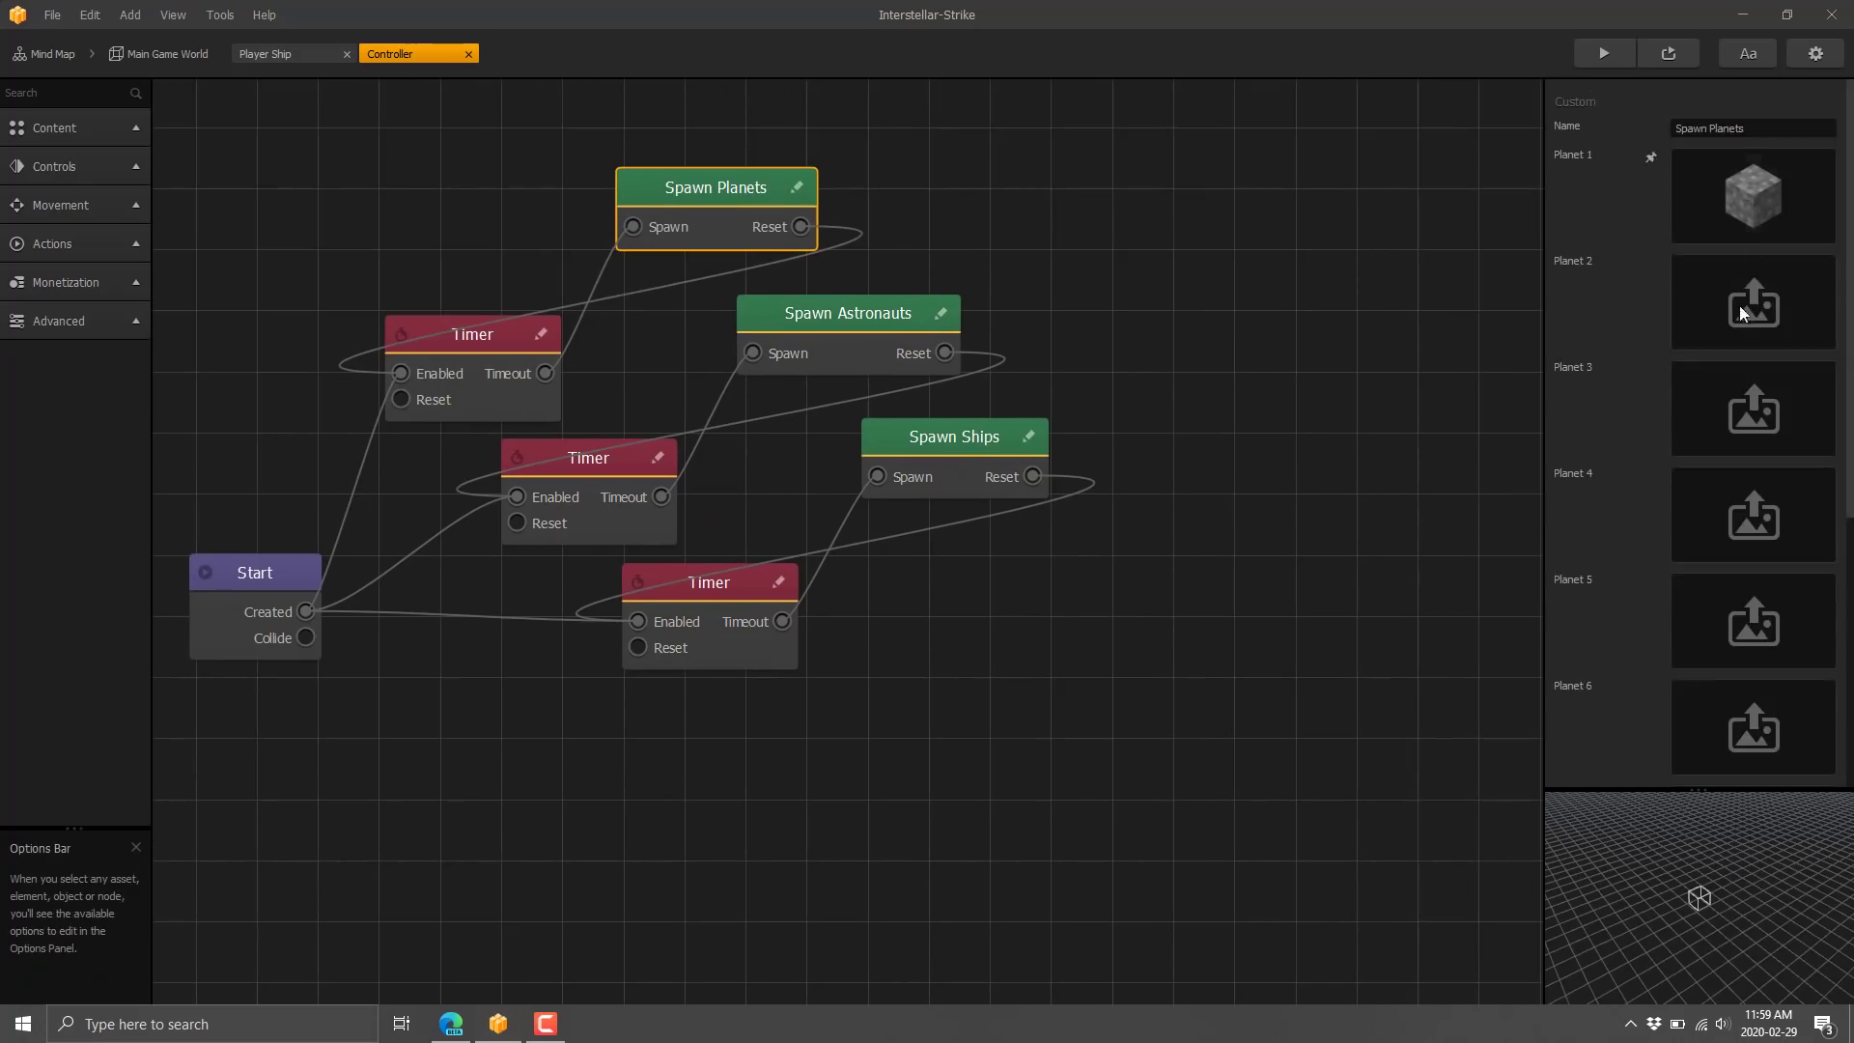
scroll(1699, 651, down, 4)
scroll(1698, 676, up, 4)
click(853, 325)
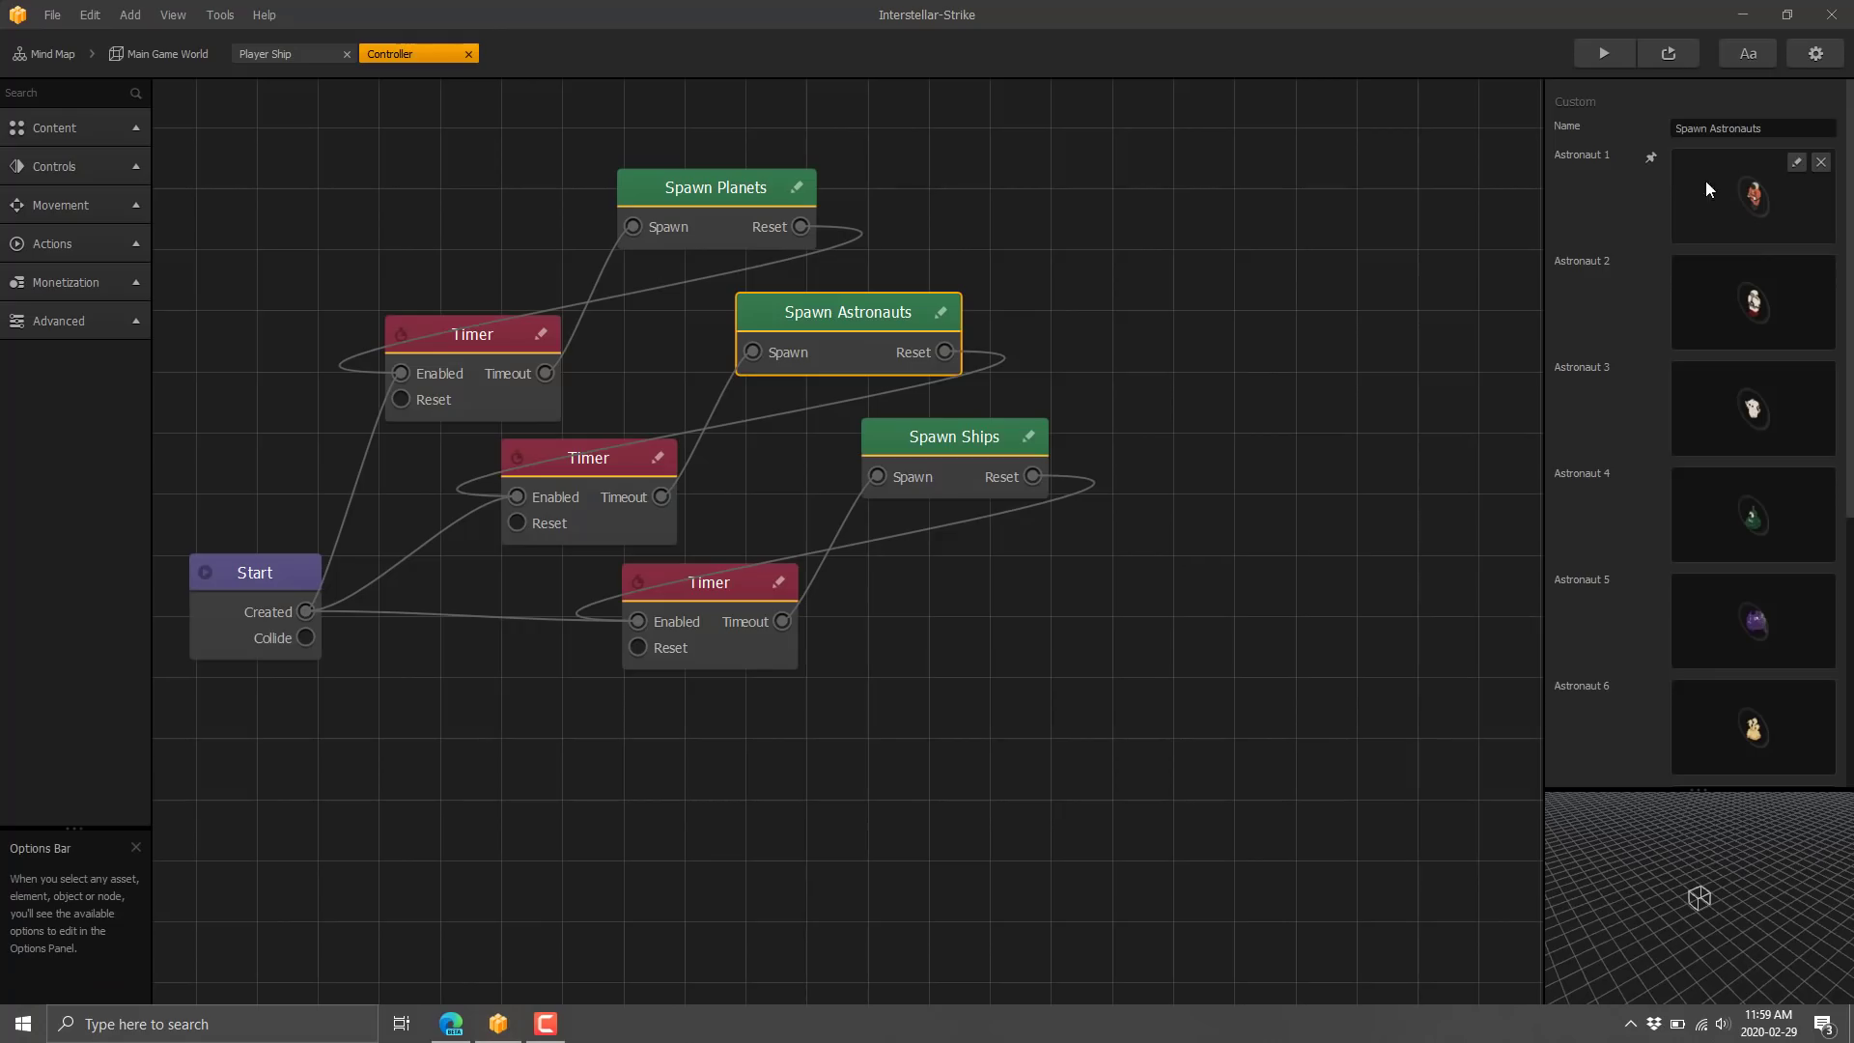
scroll(1700, 705, down, 1)
scroll(1697, 705, down, 5)
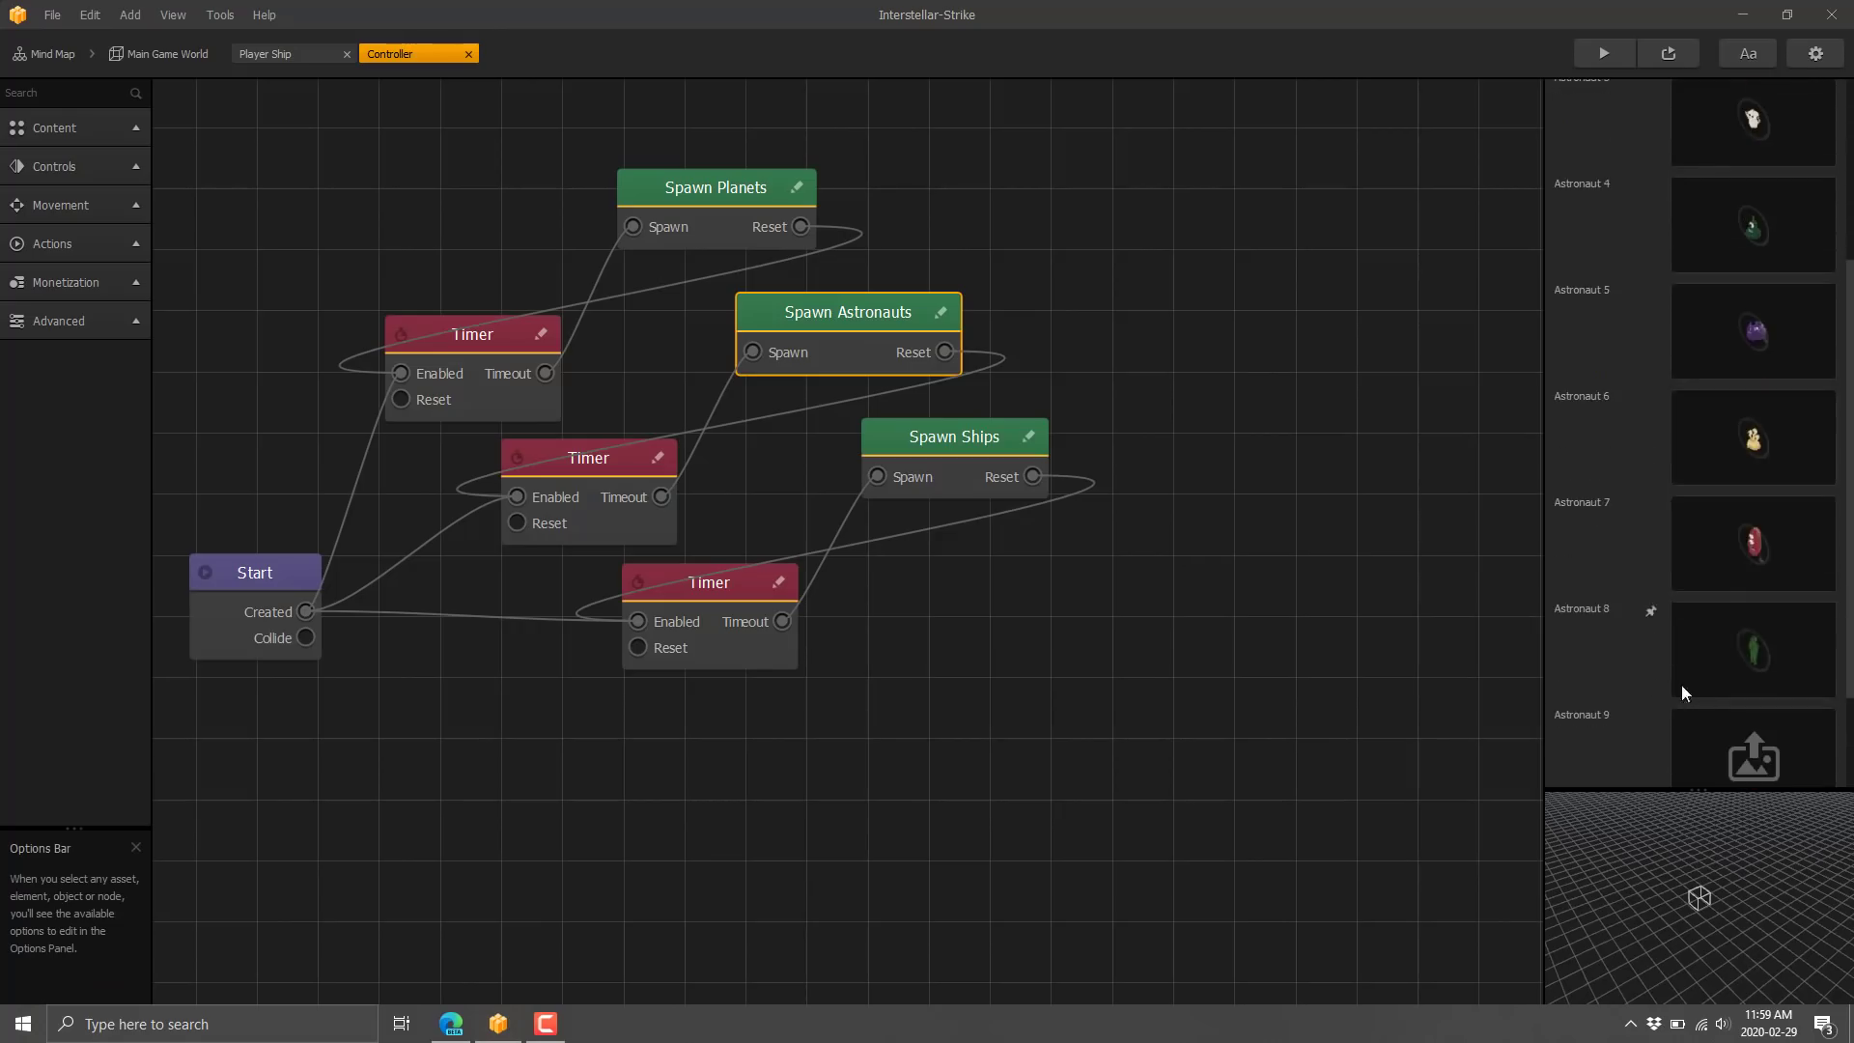
click(944, 439)
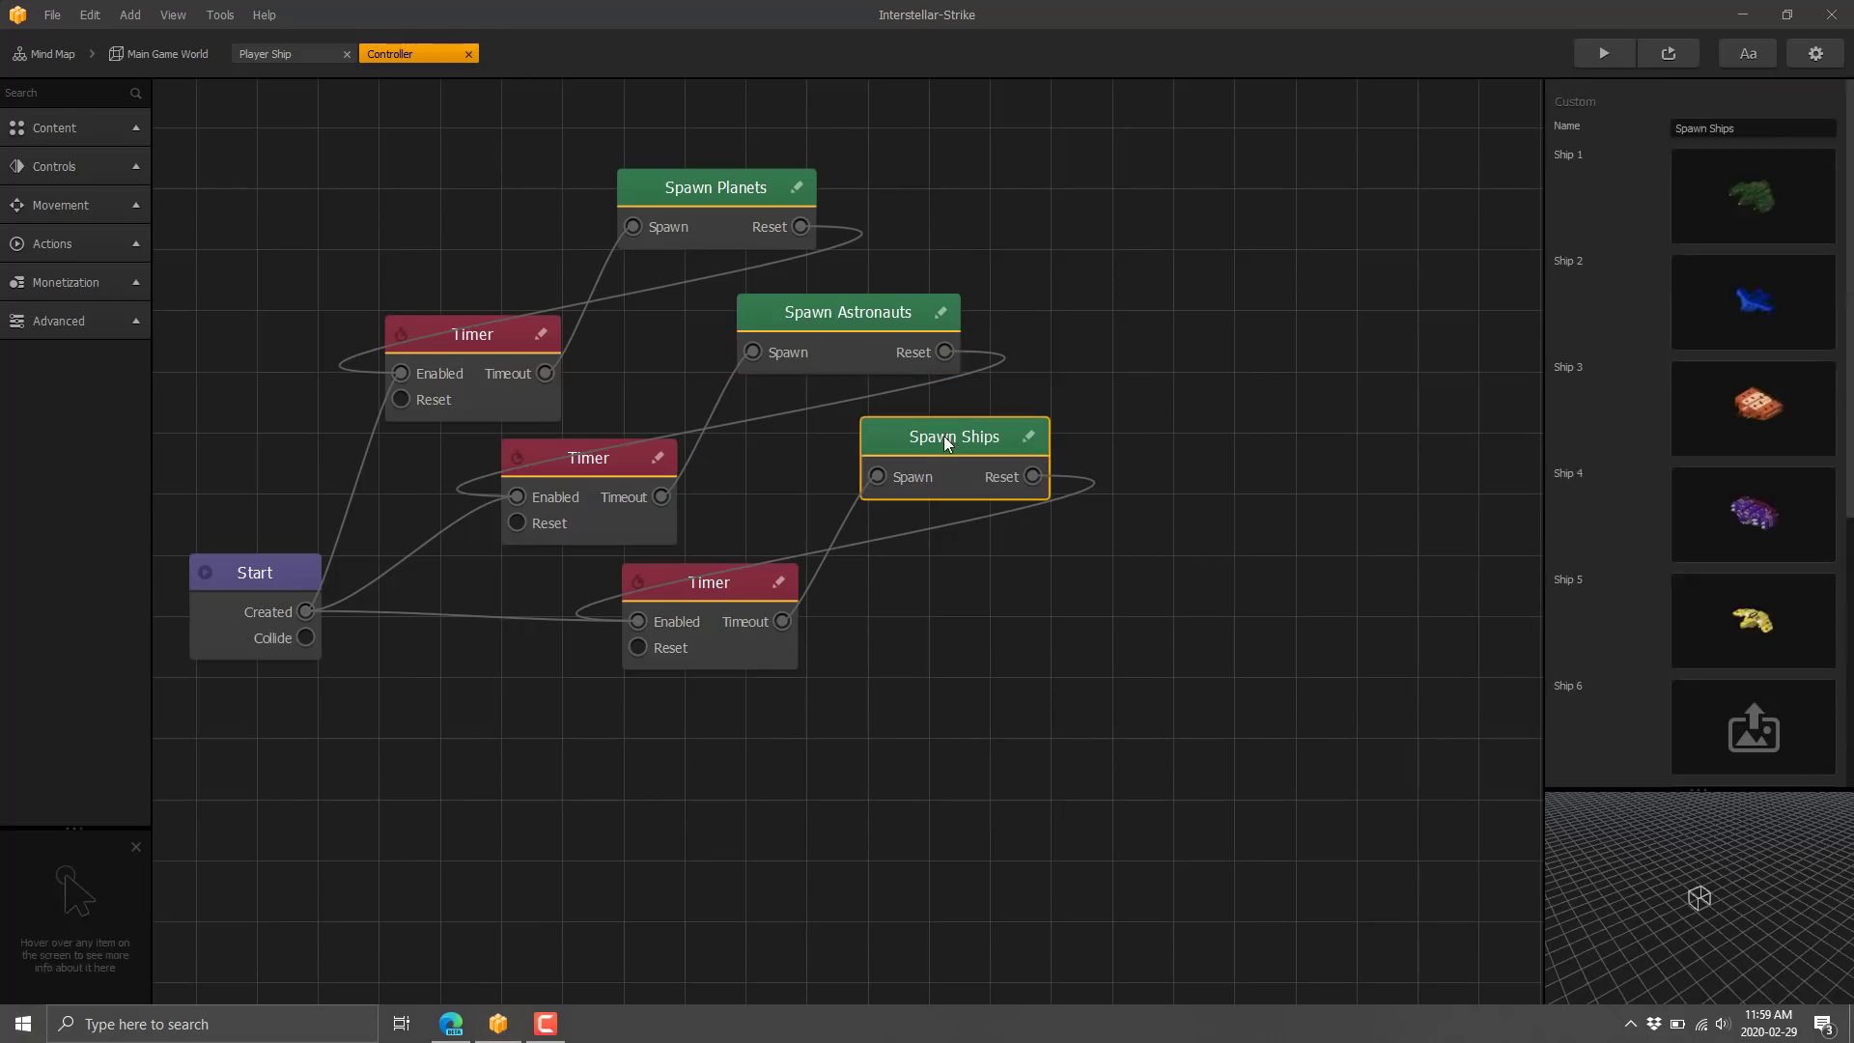
scroll(1763, 503, down, 2)
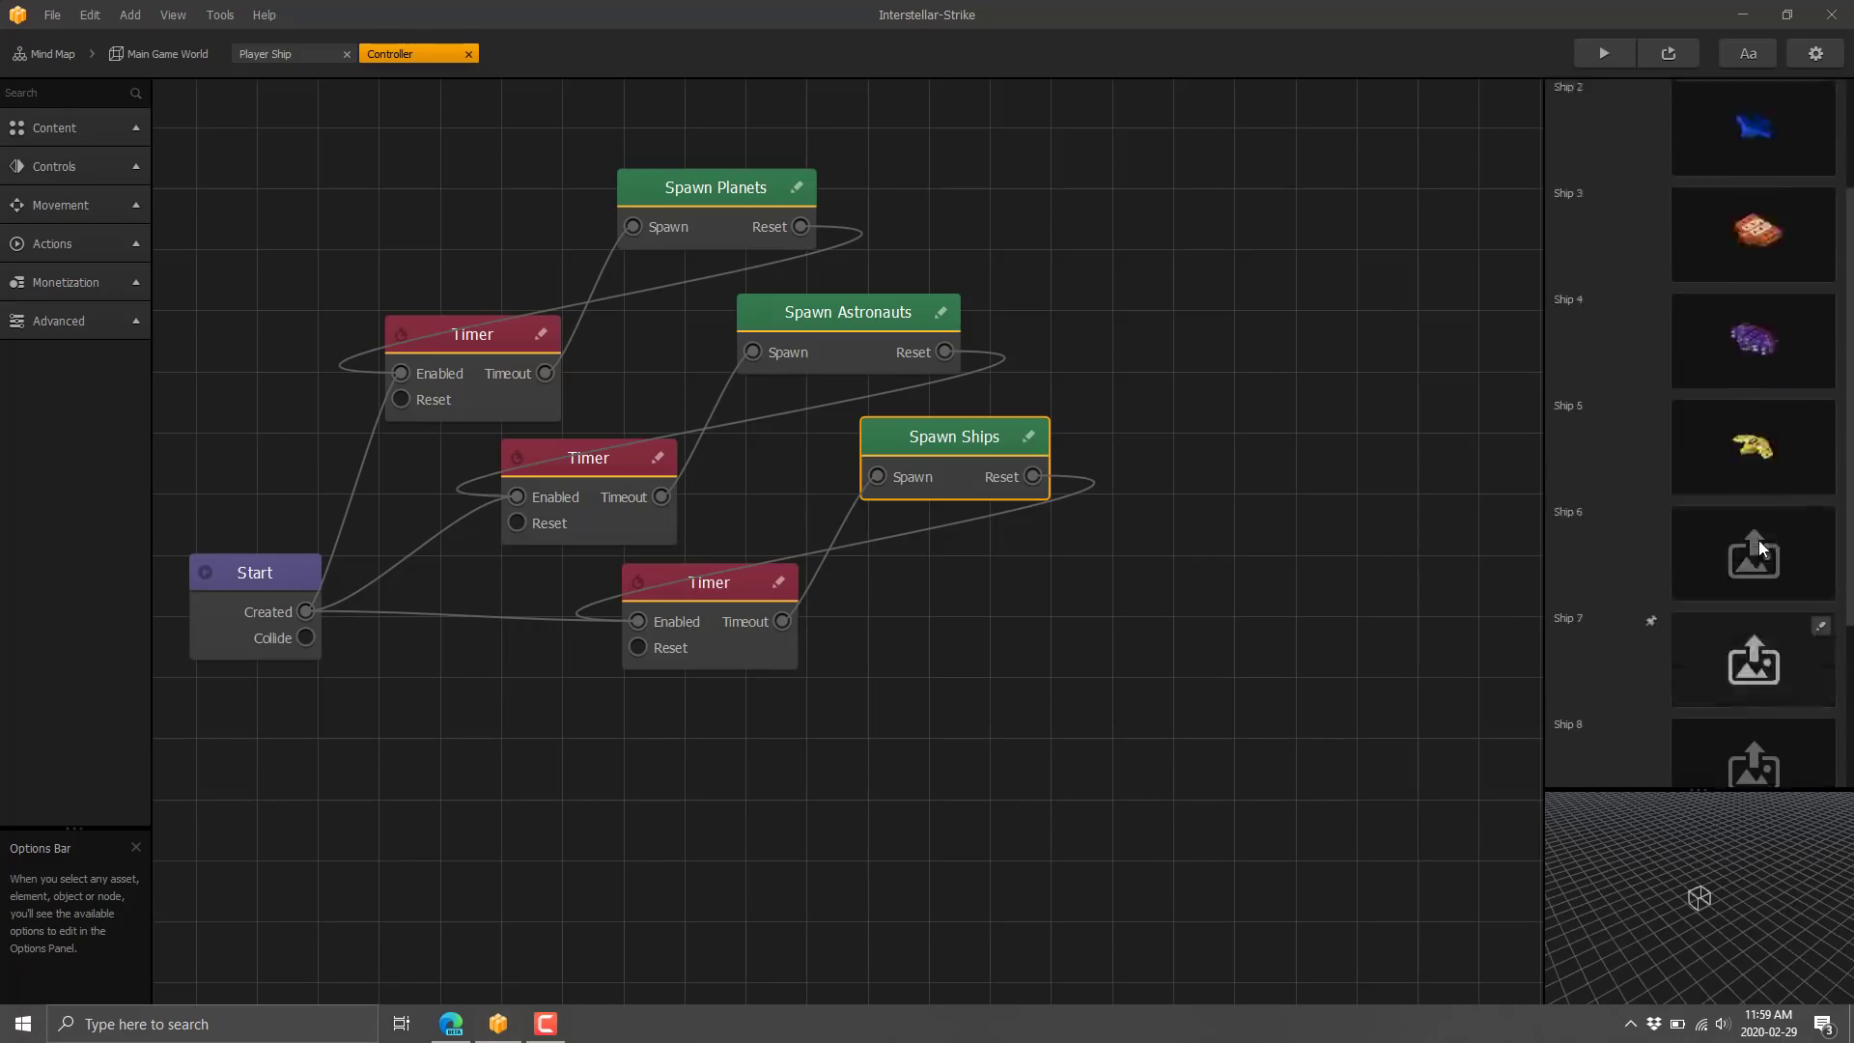
scroll(1753, 483, up, 2)
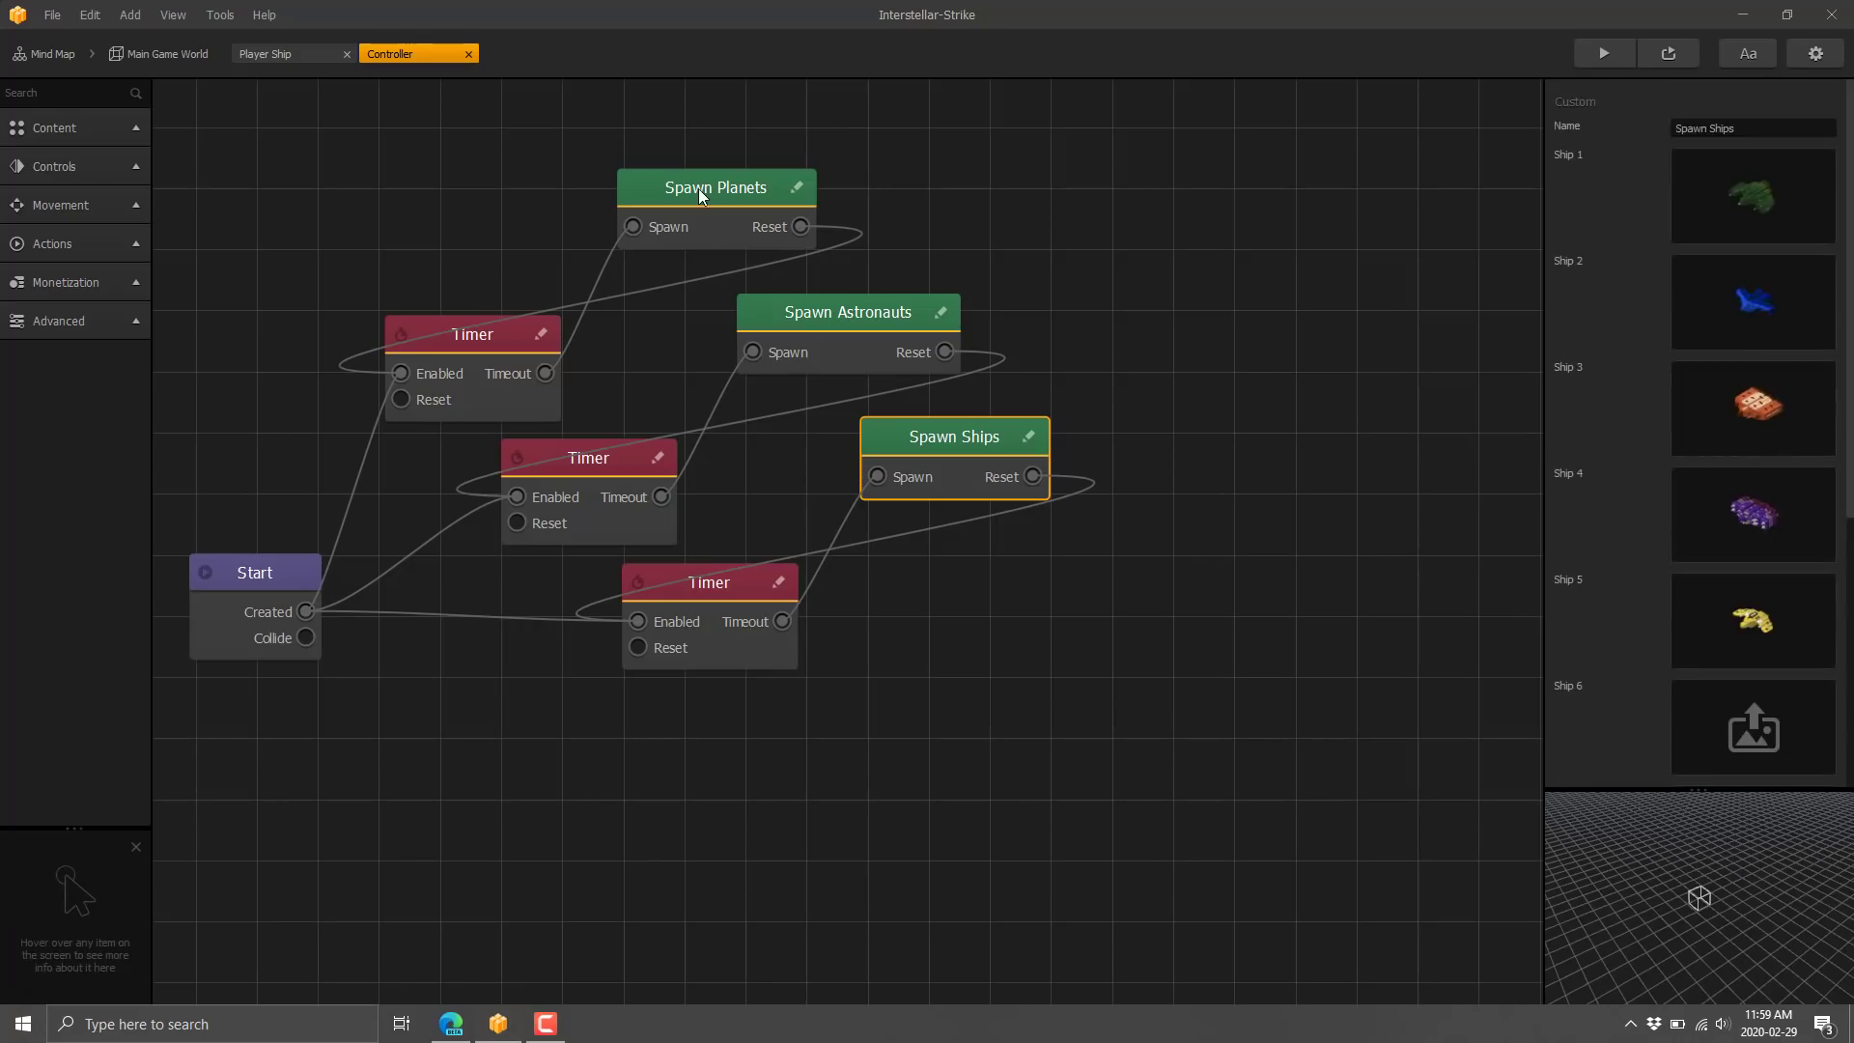
double_click(959, 436)
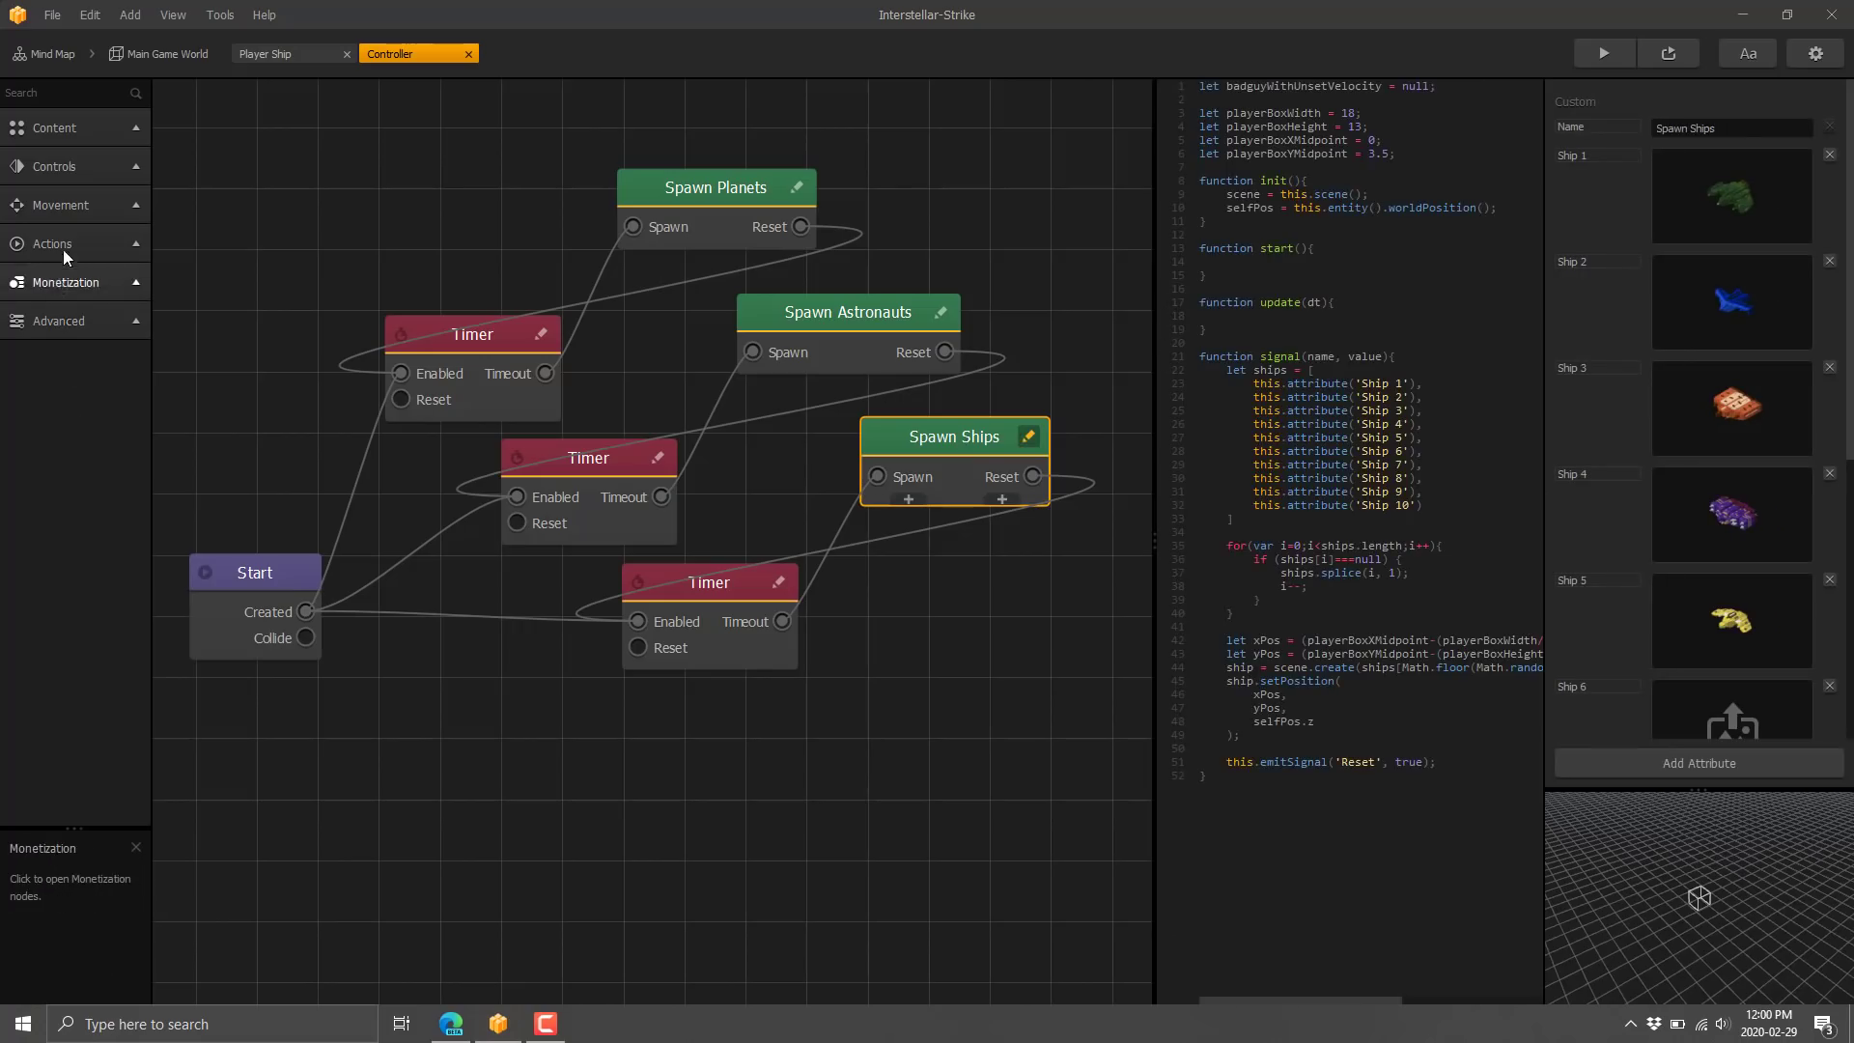
Step: Add an empty Script node below the lowest Timer node and give it one input port and one output port
click(59, 320)
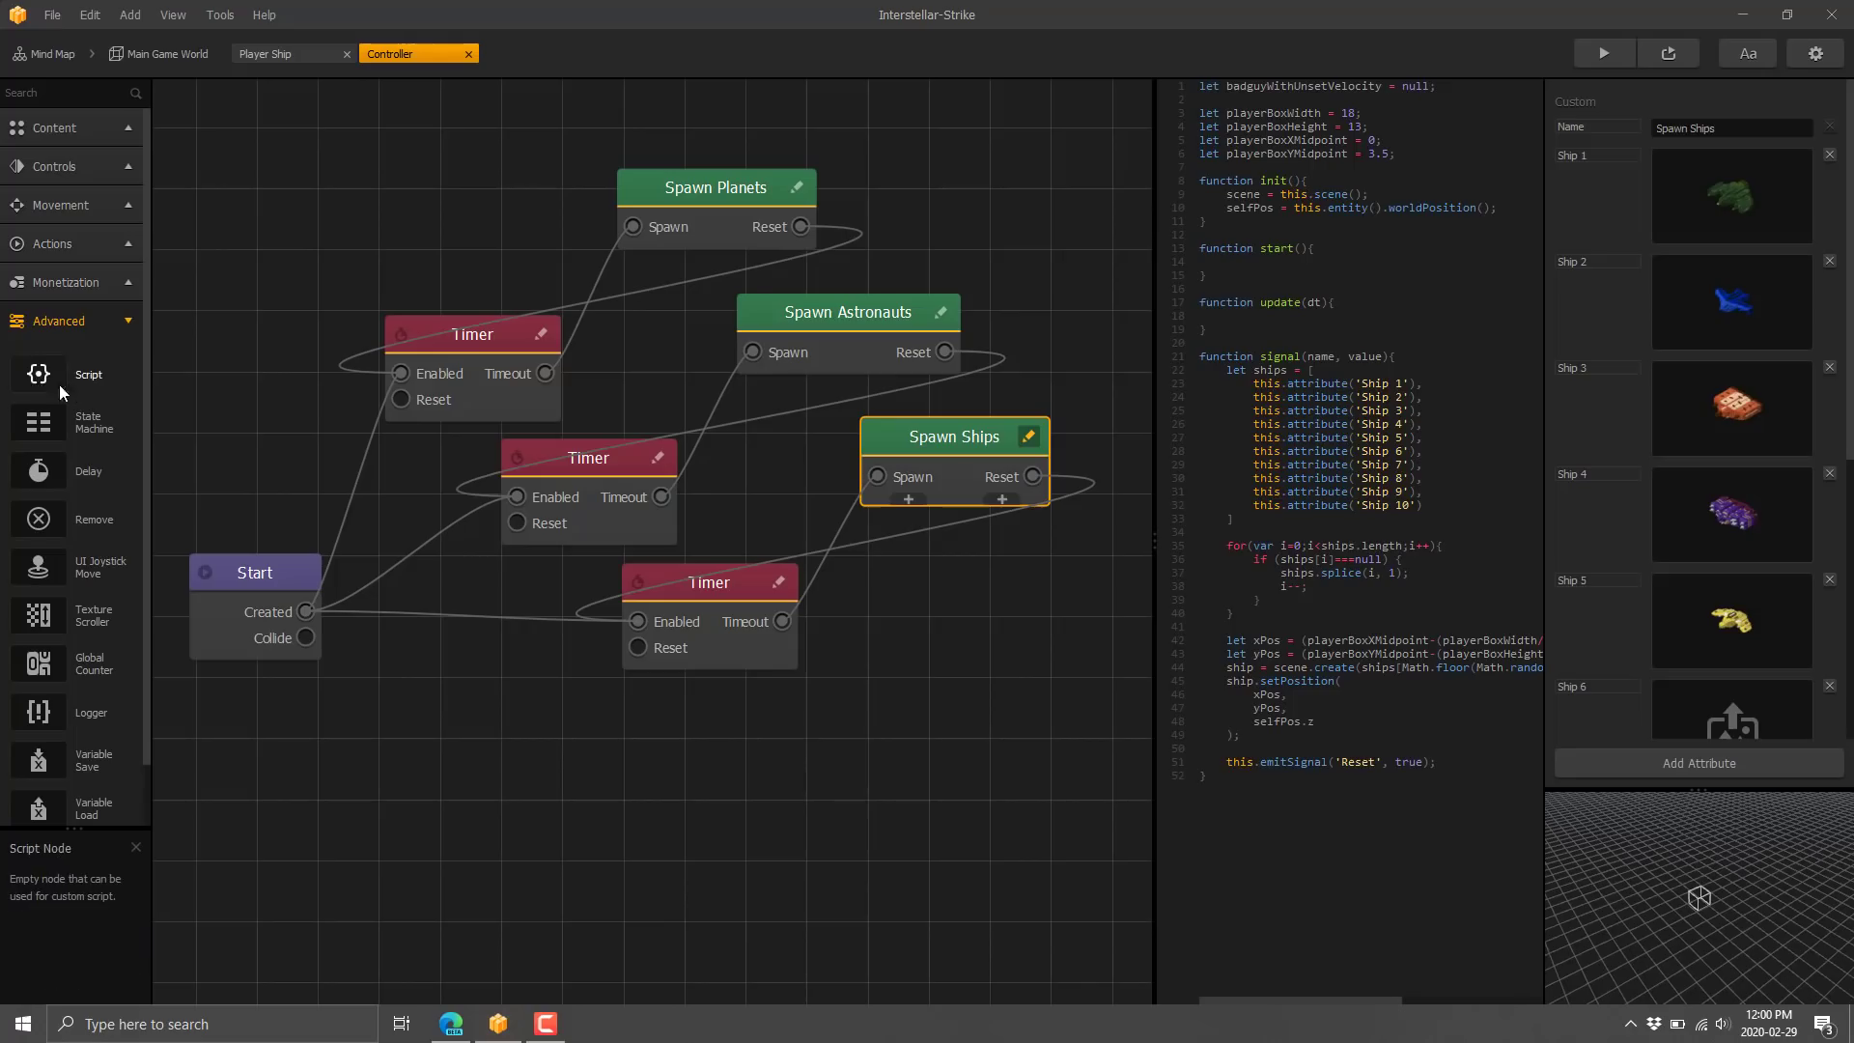
drag(60, 384, 618, 807)
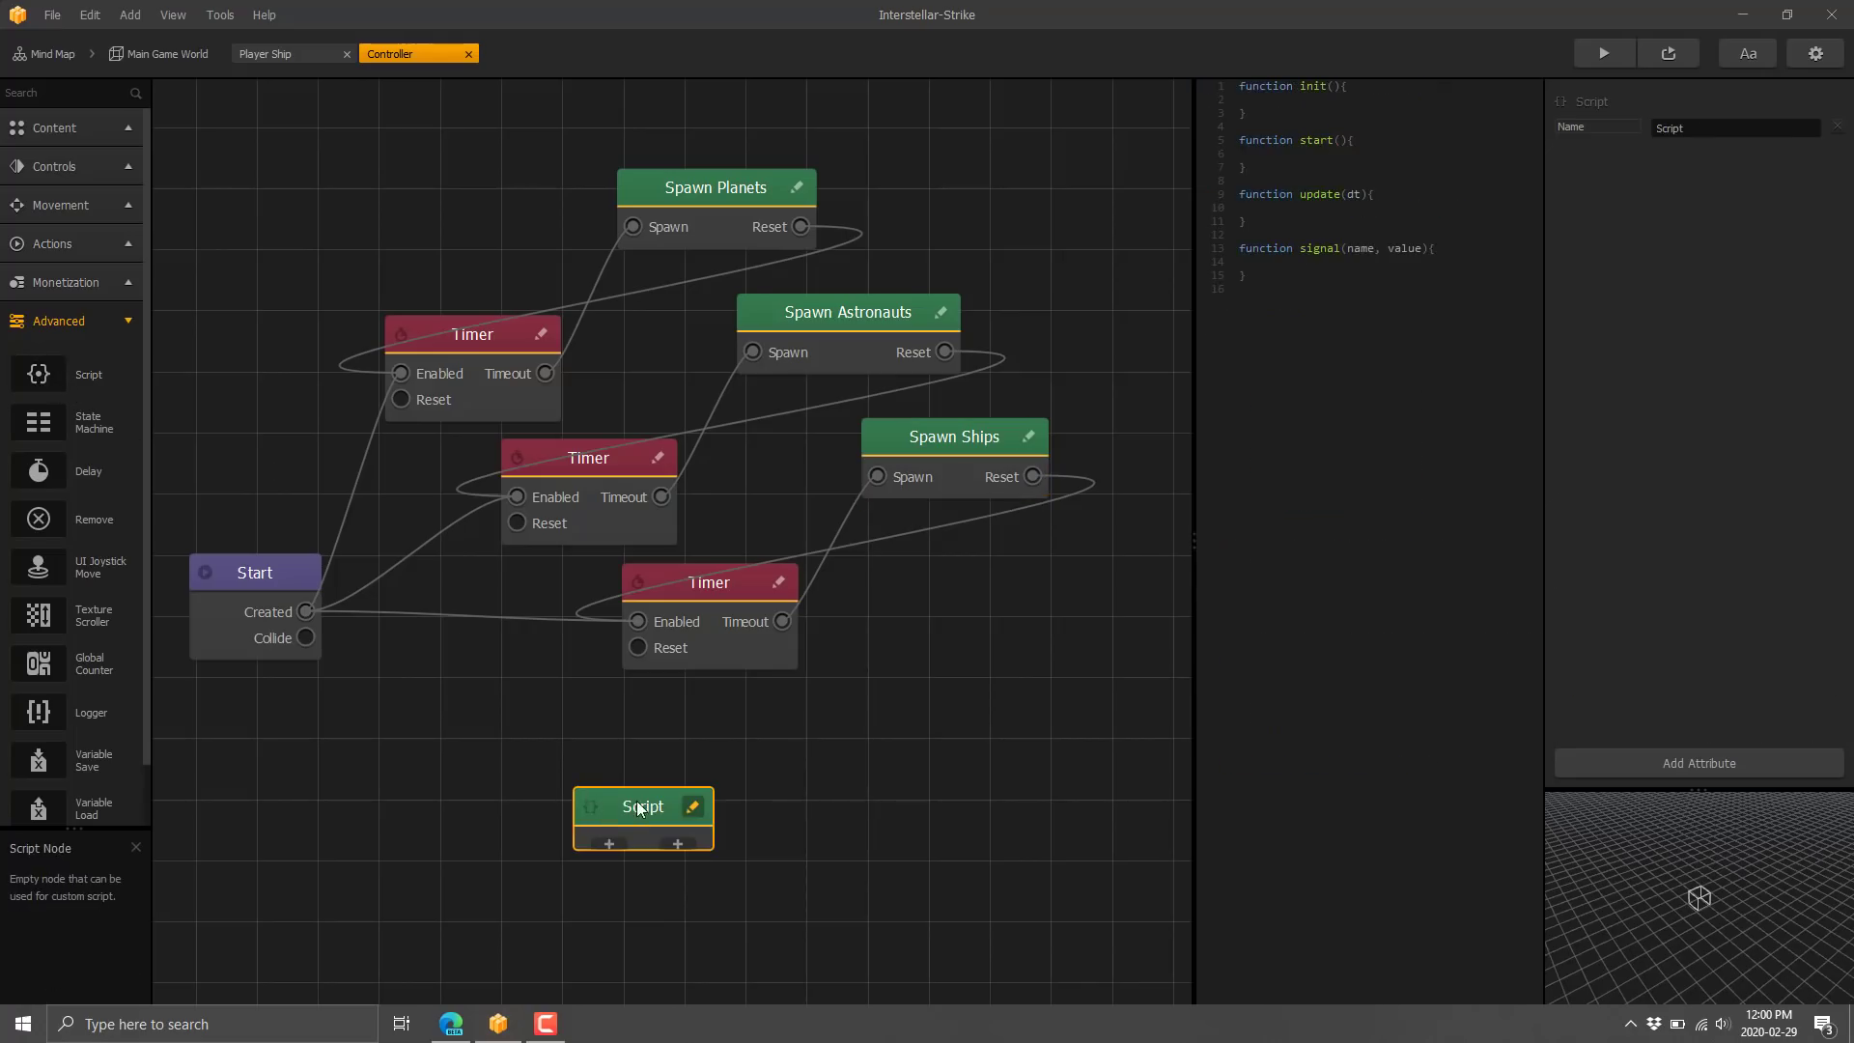
click(617, 844)
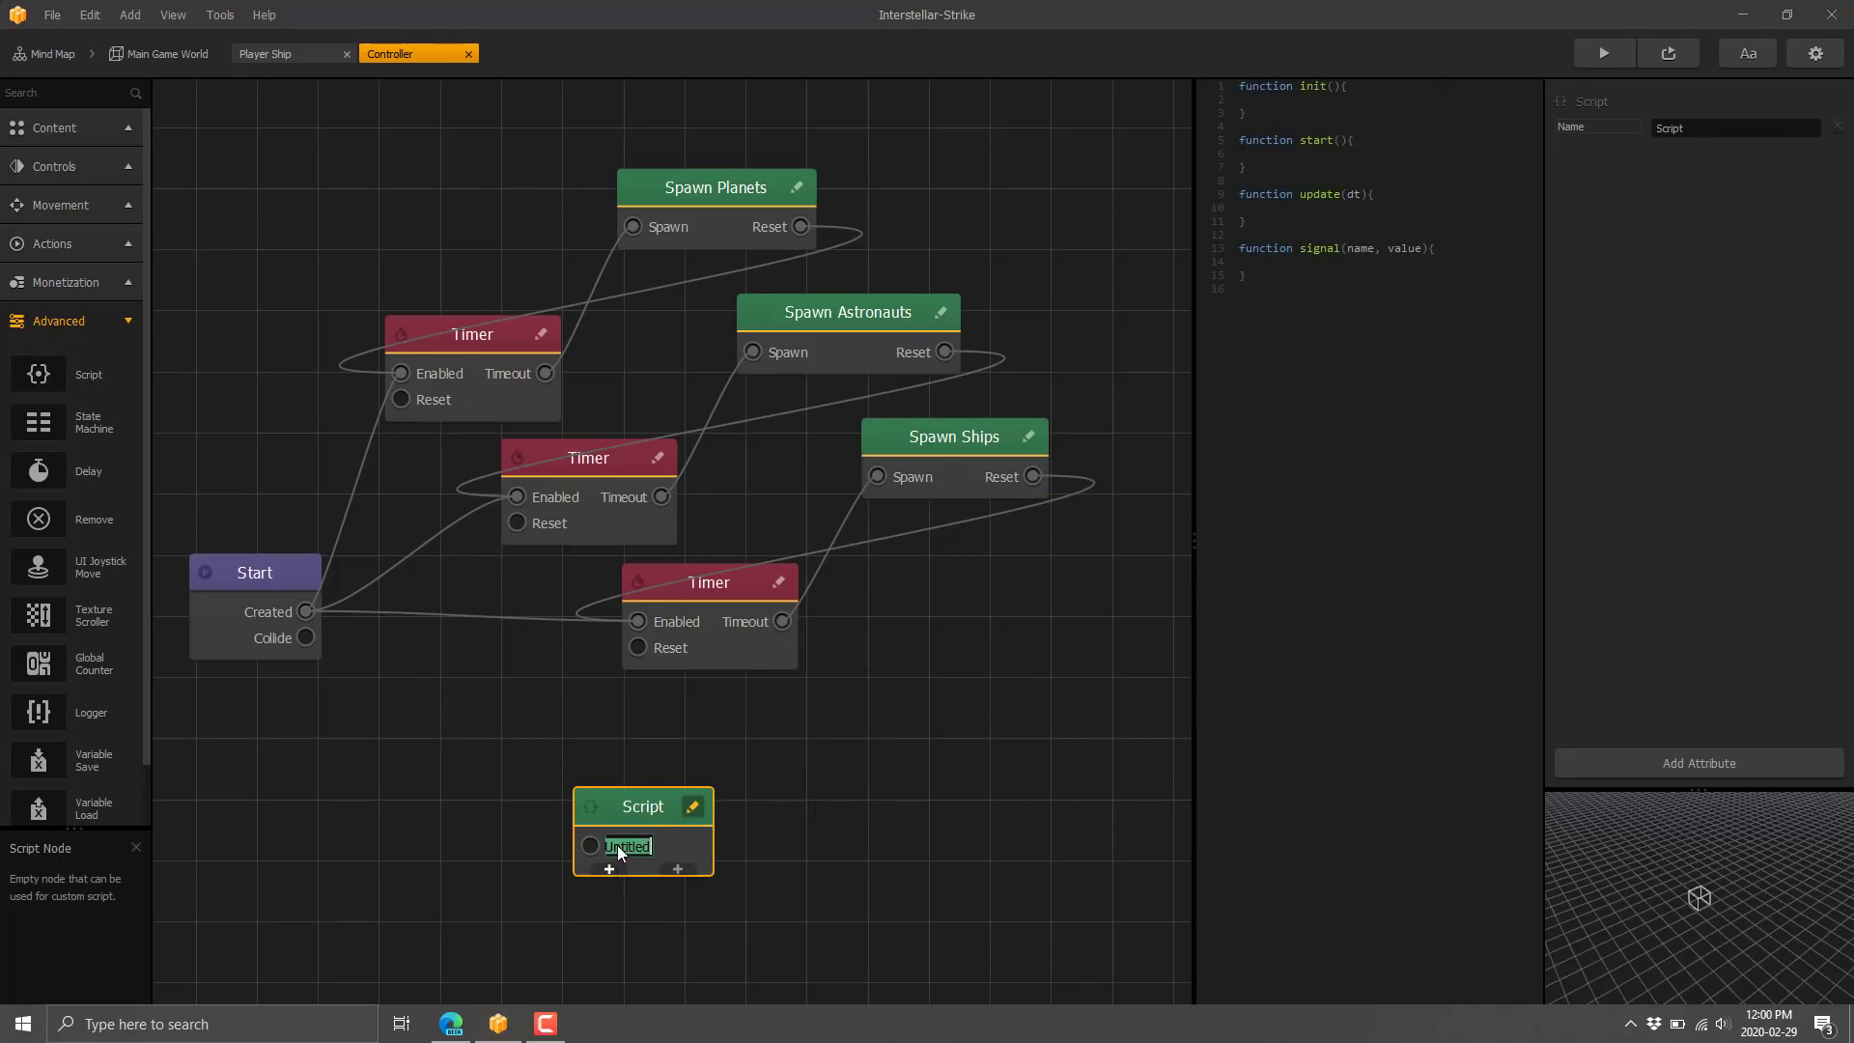
click(678, 869)
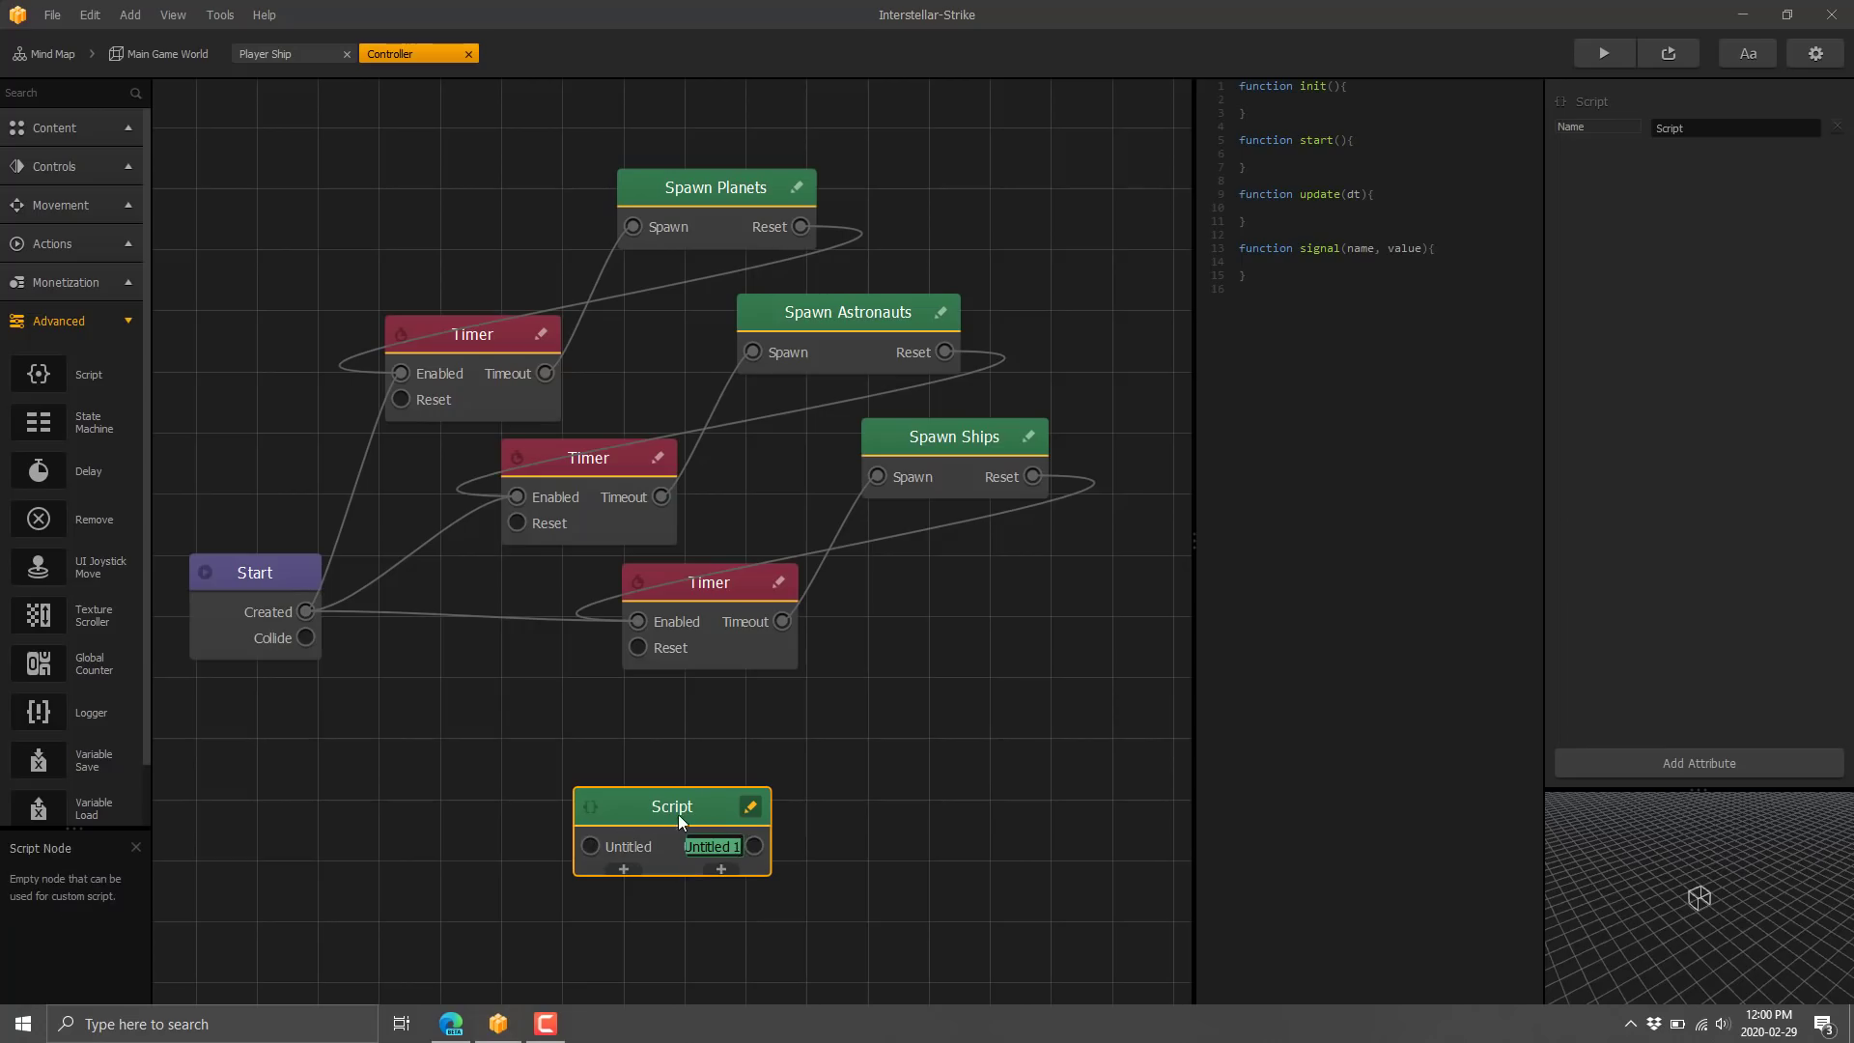
Step: Examine the Spawn Ships script's ship attribute list, random position code and Reset signal in a widened editor, and open the Spawn Planets script
click(977, 436)
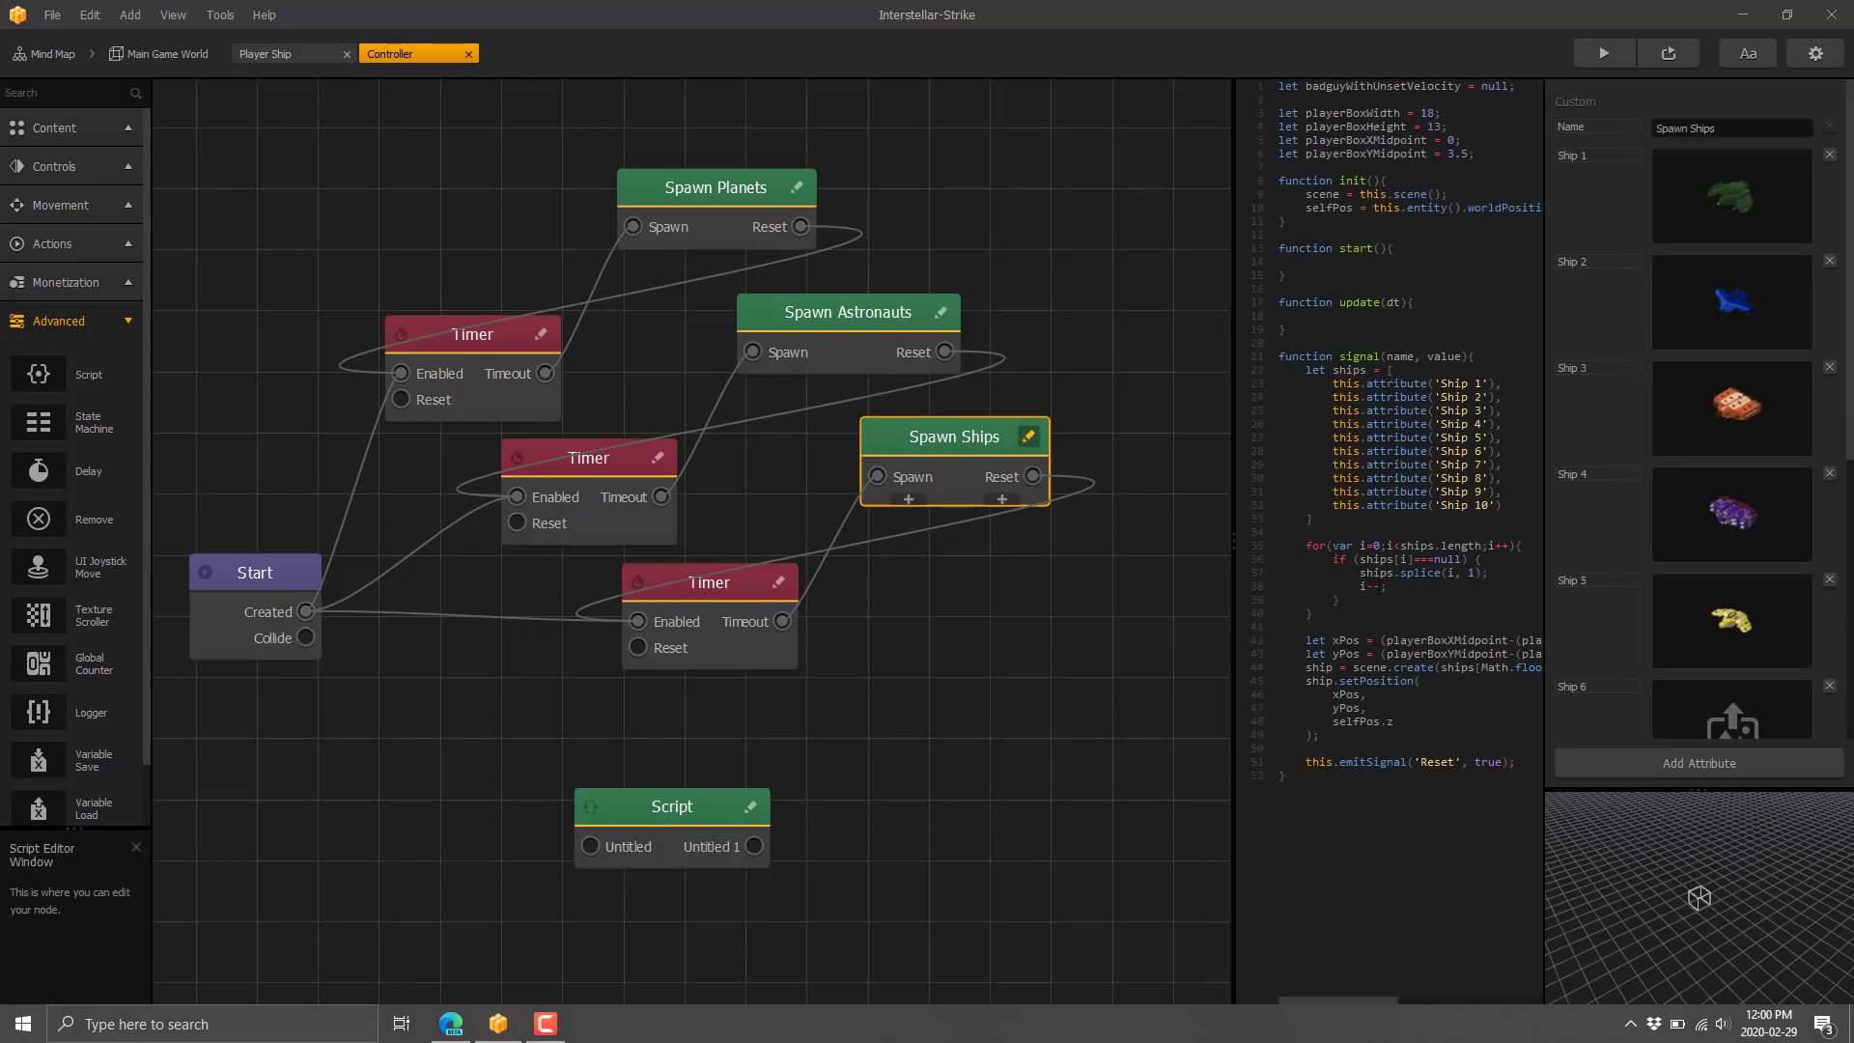
drag(1233, 376, 745, 418)
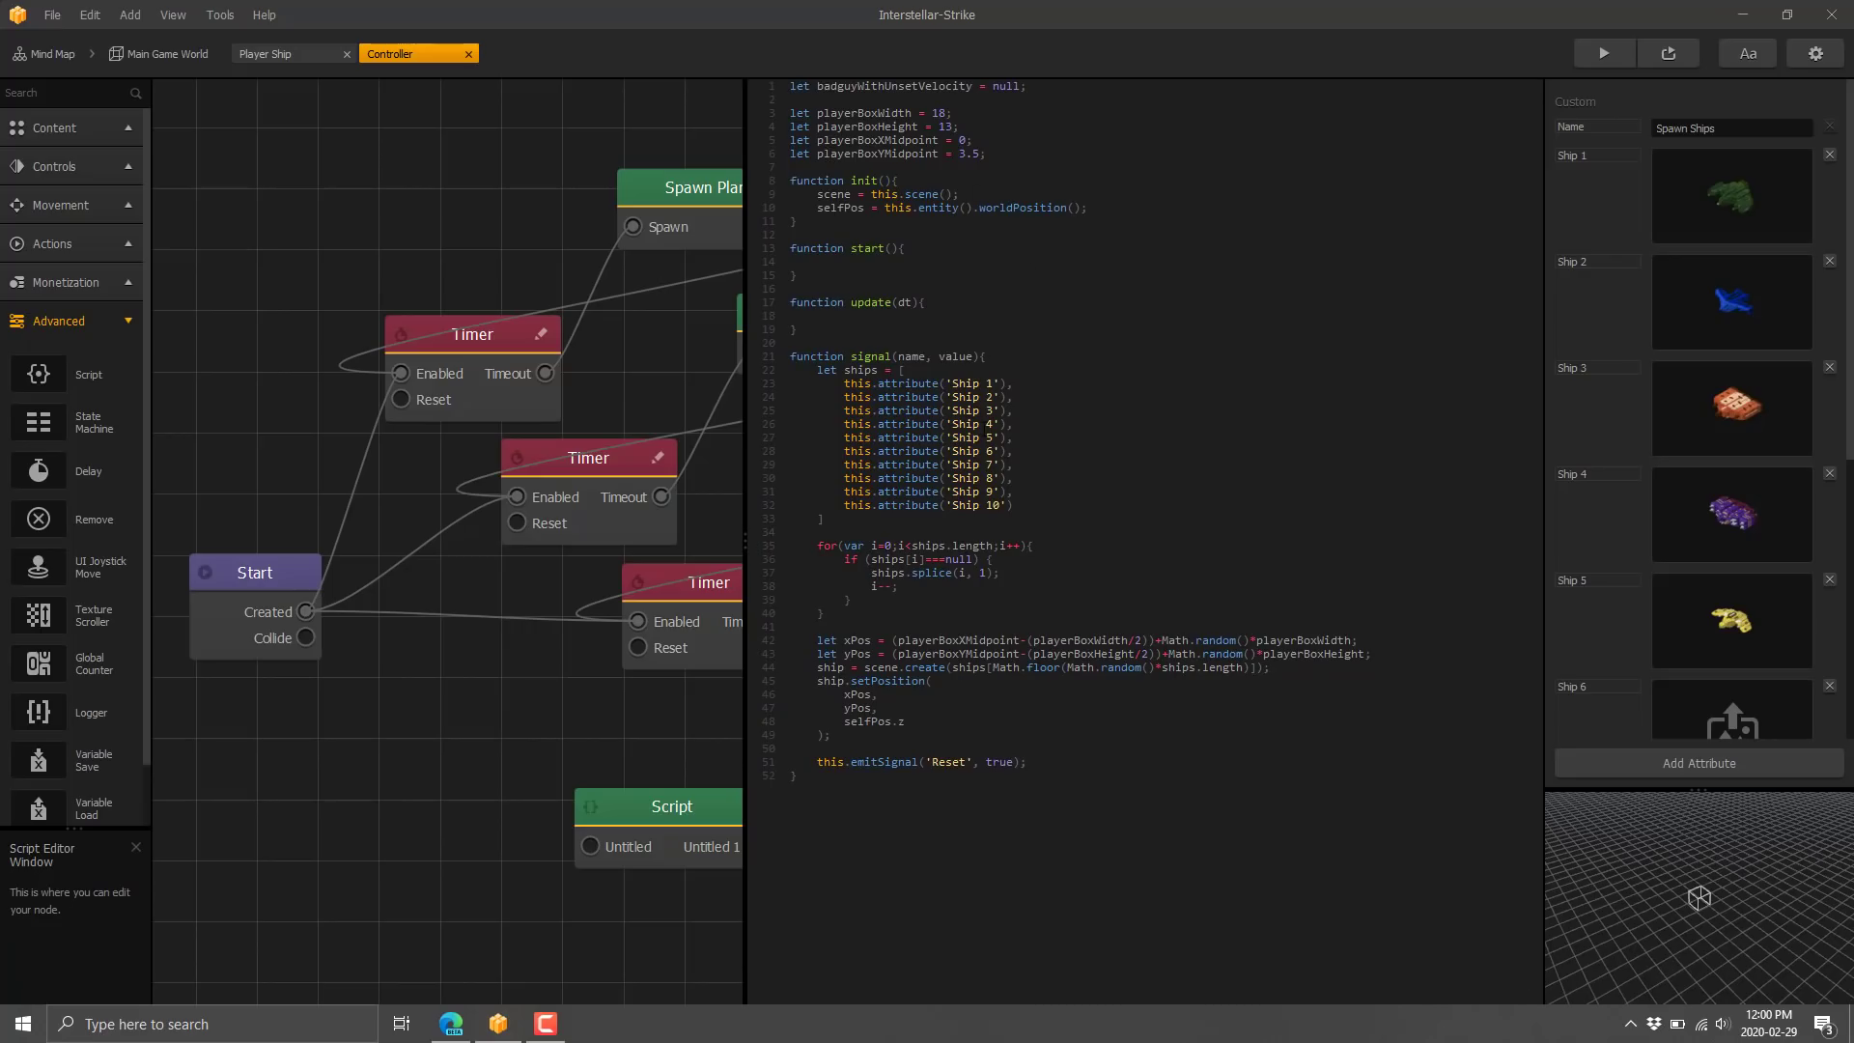
drag(1038, 506, 829, 387)
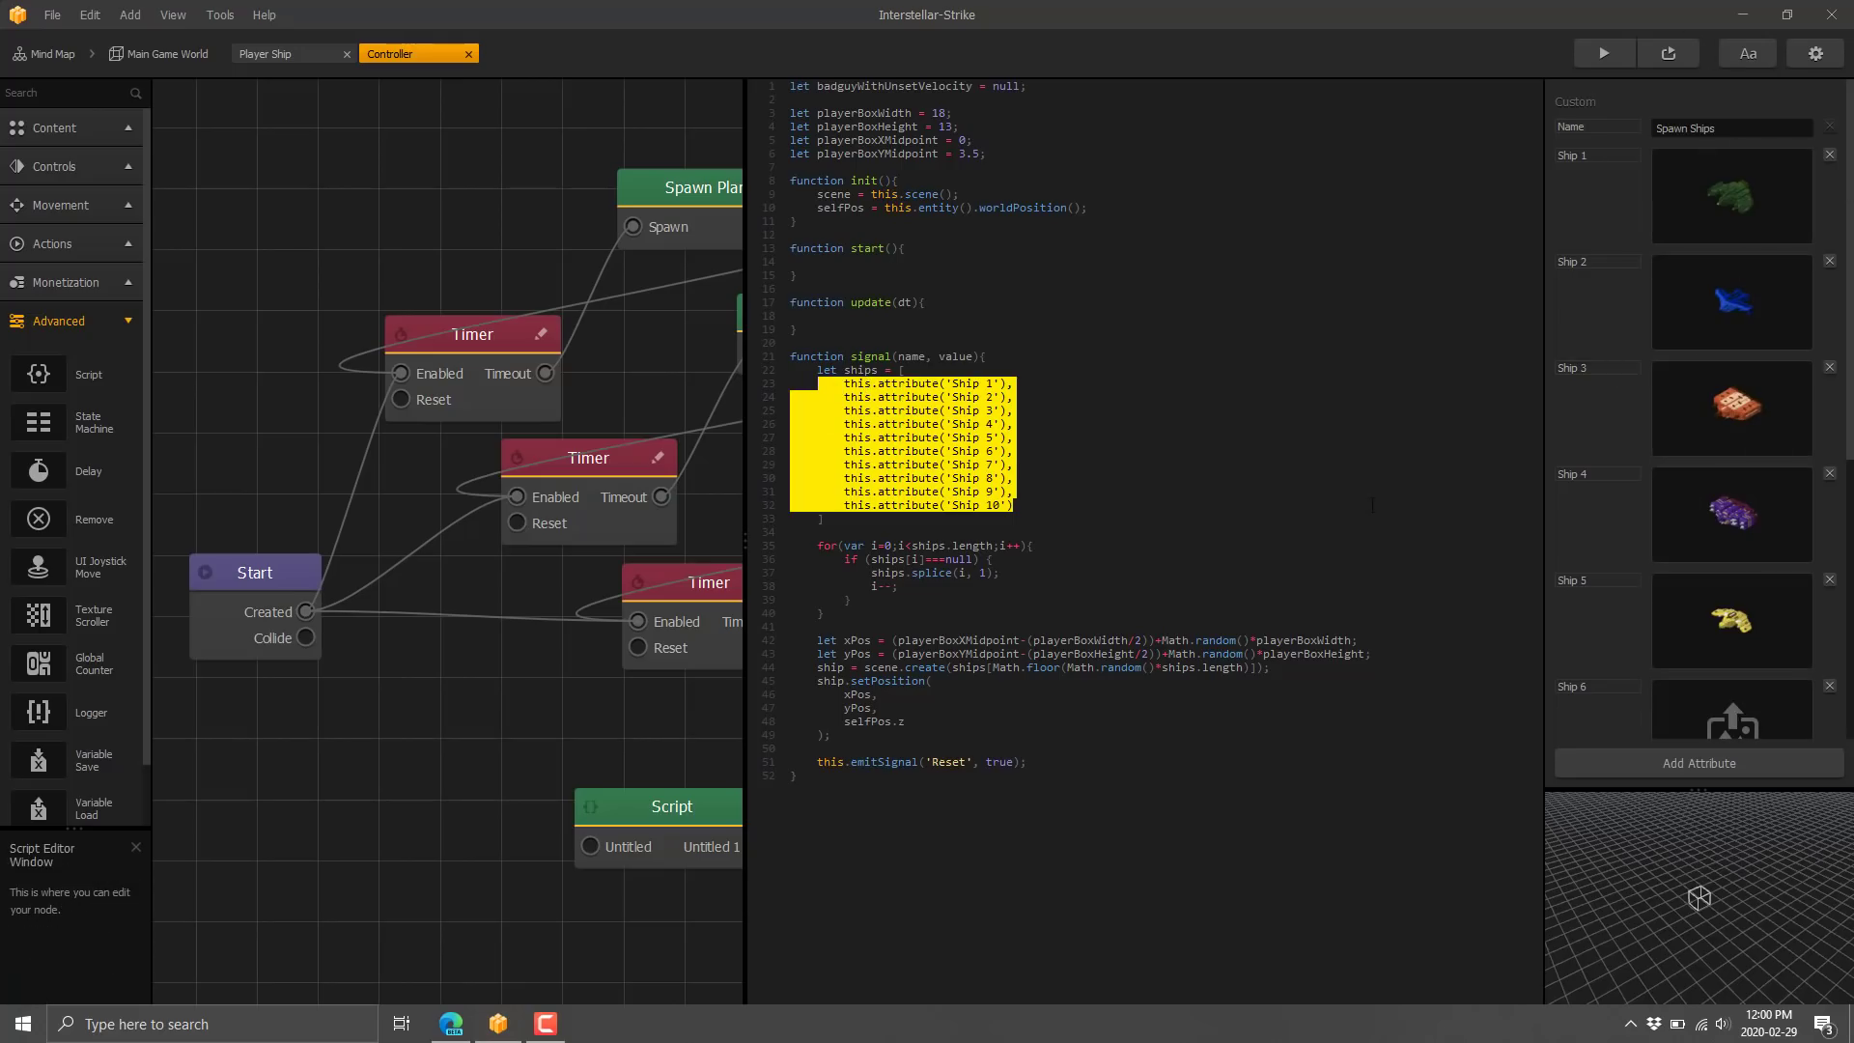
drag(831, 736, 792, 636)
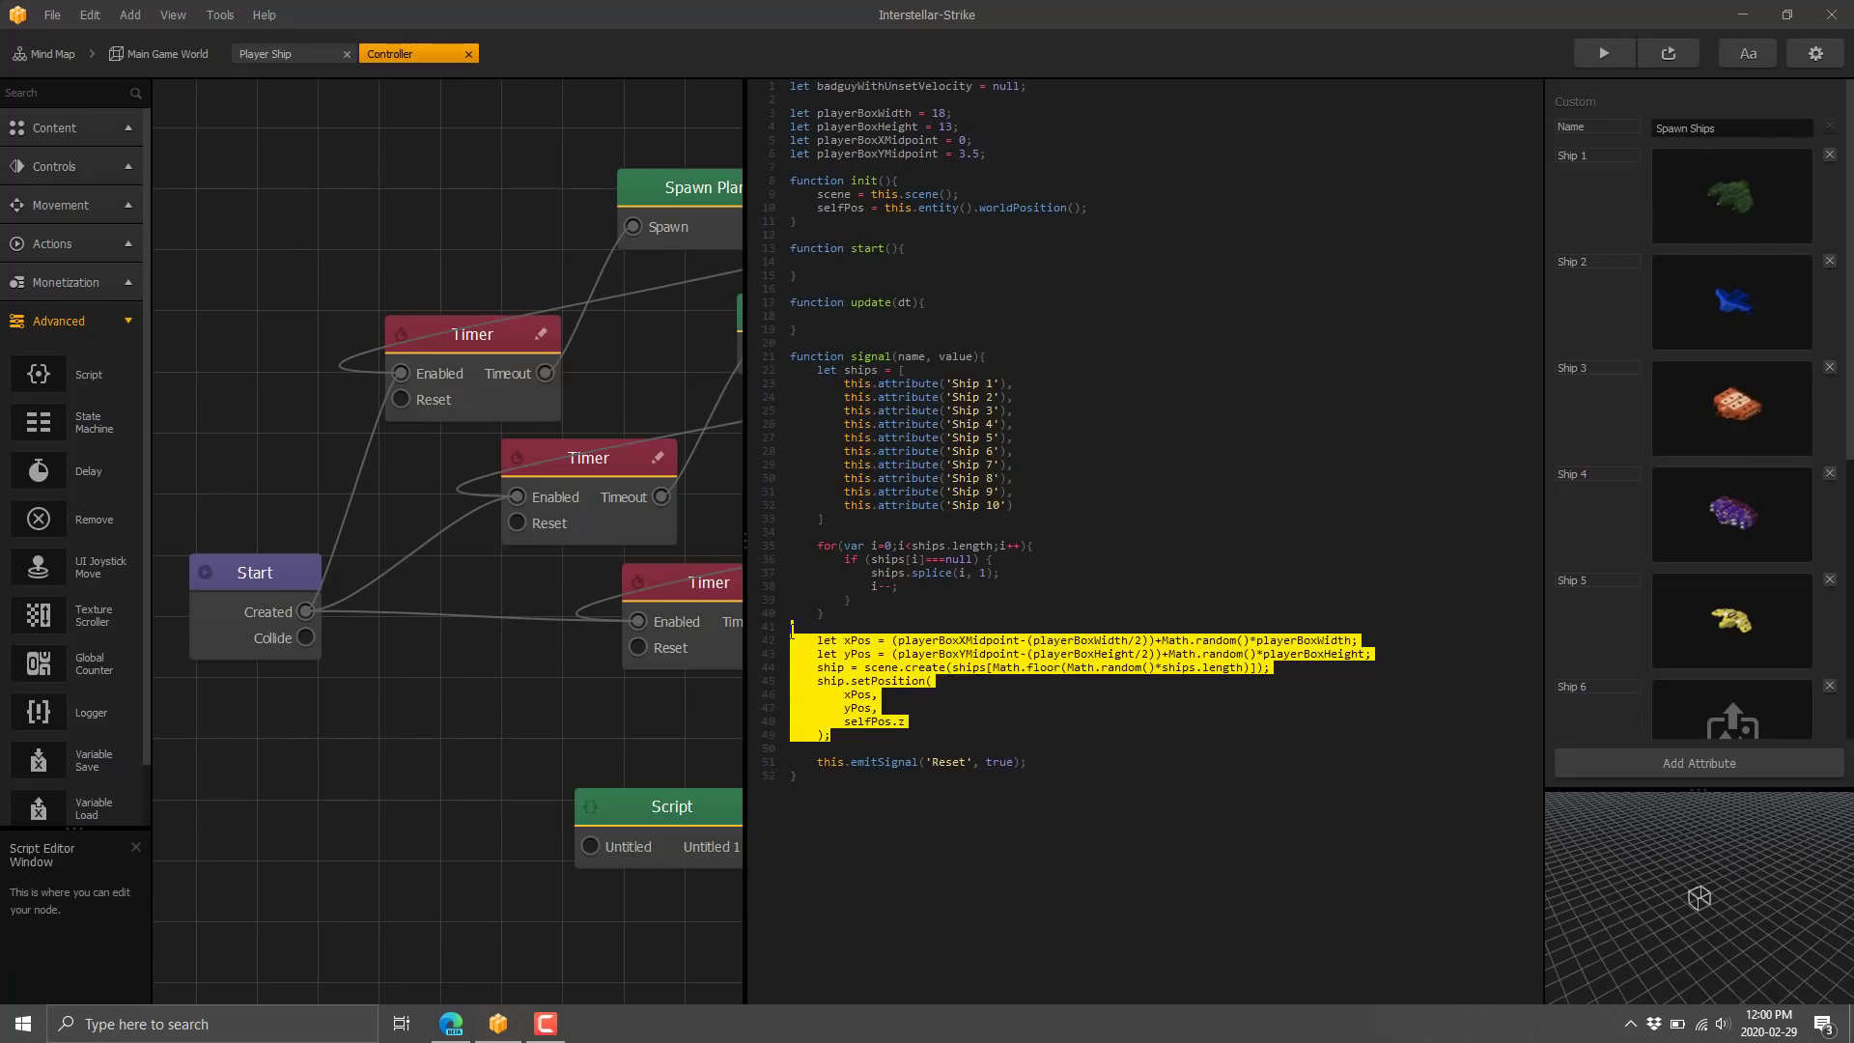
click(906, 721)
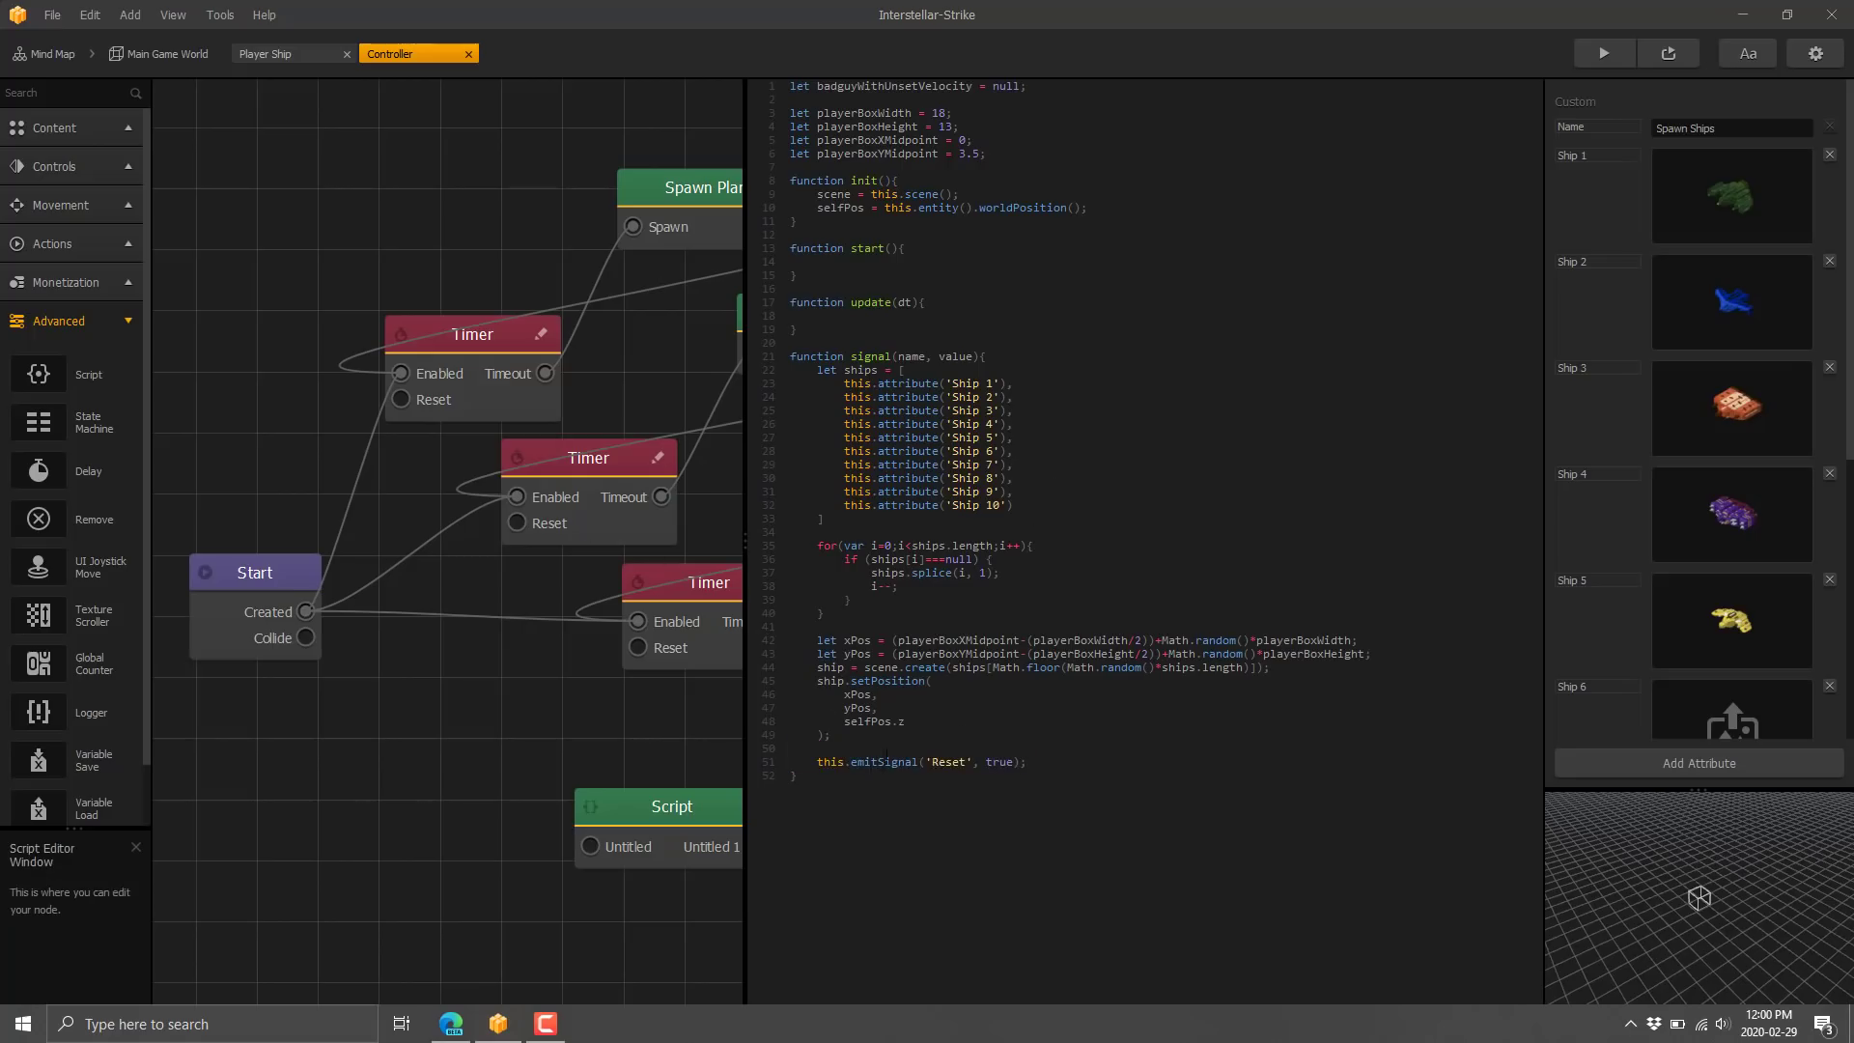
double_click(937, 763)
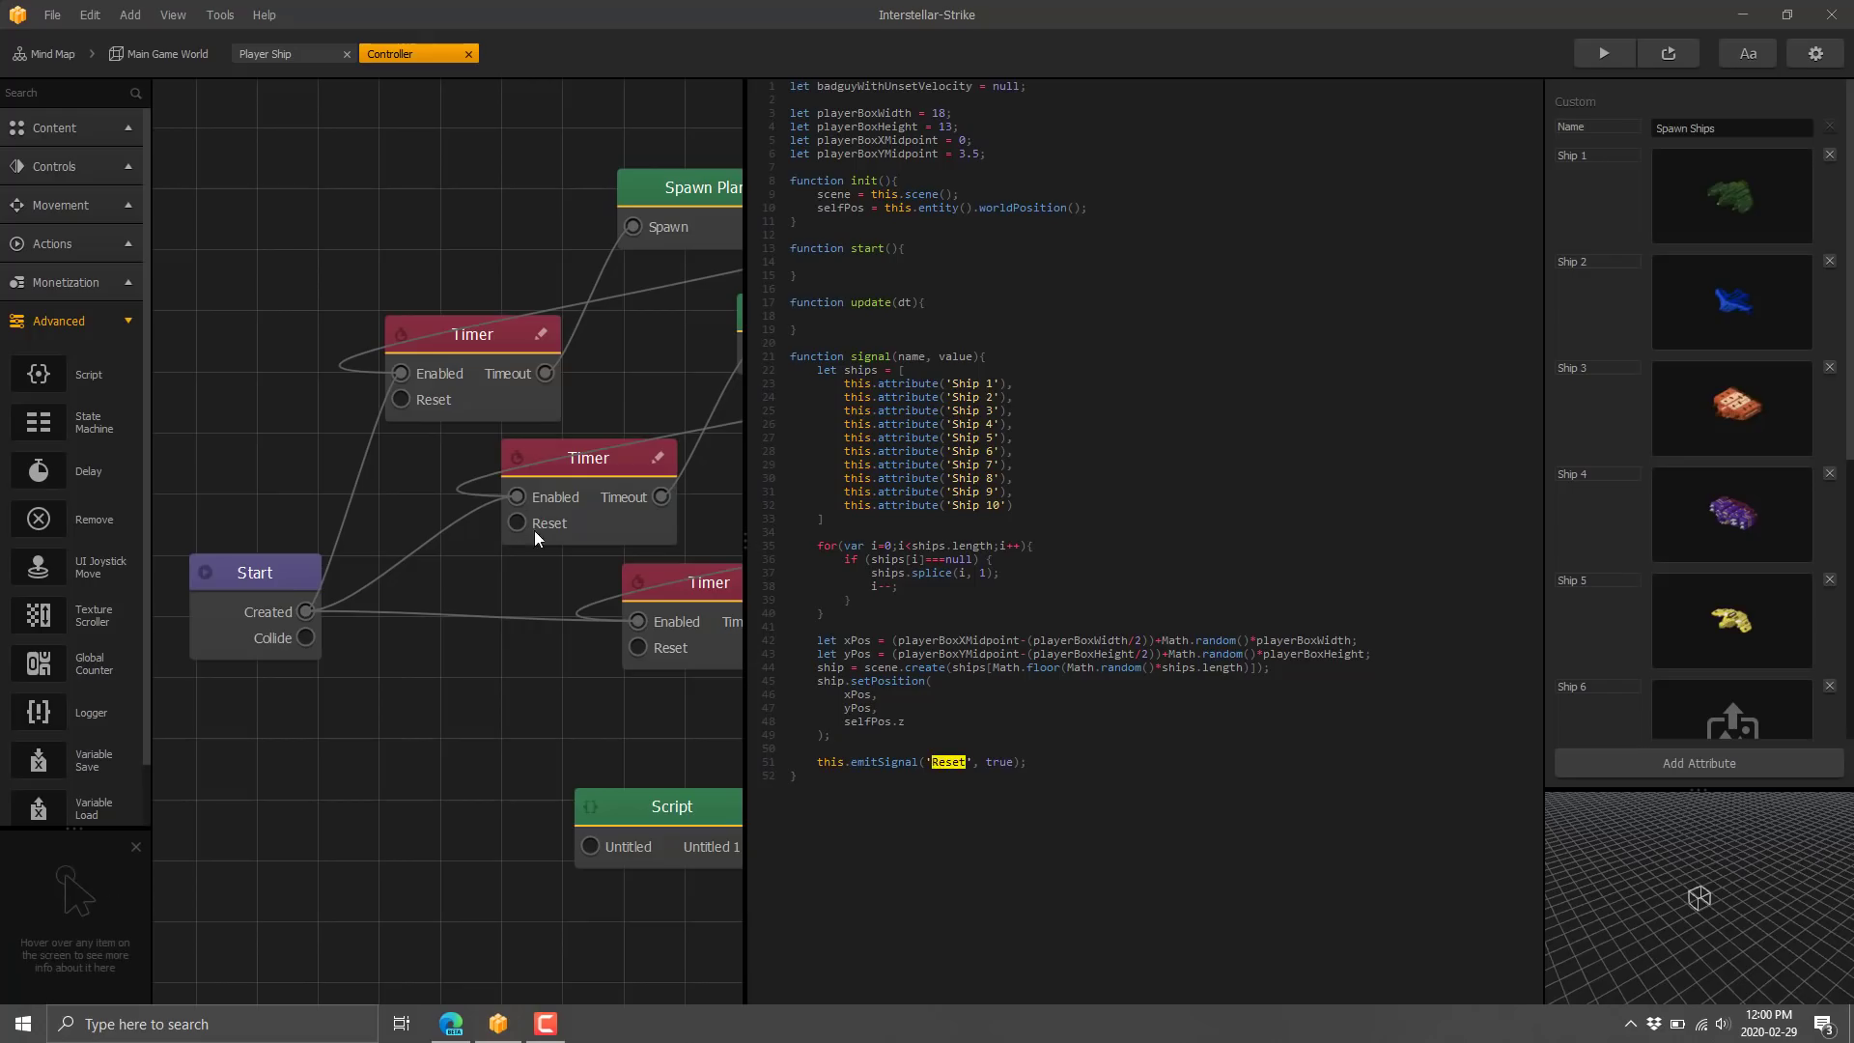
click(1013, 424)
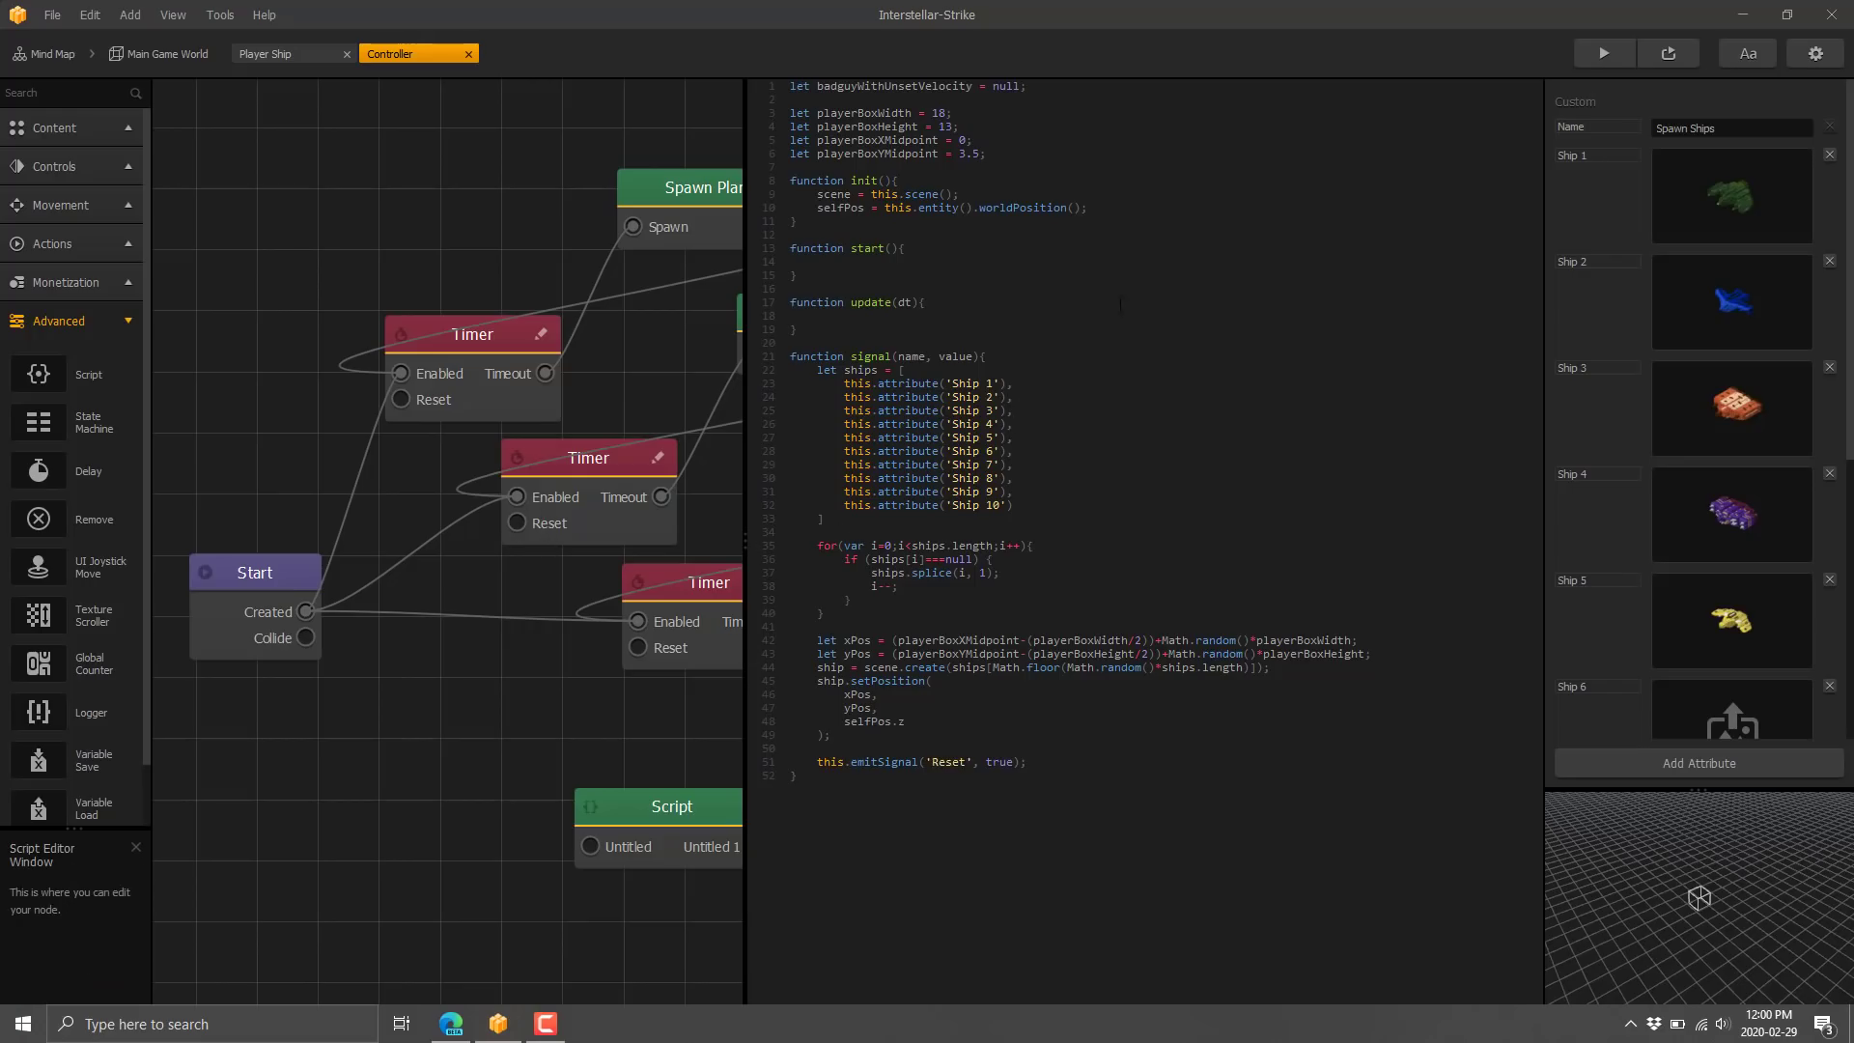
click(648, 212)
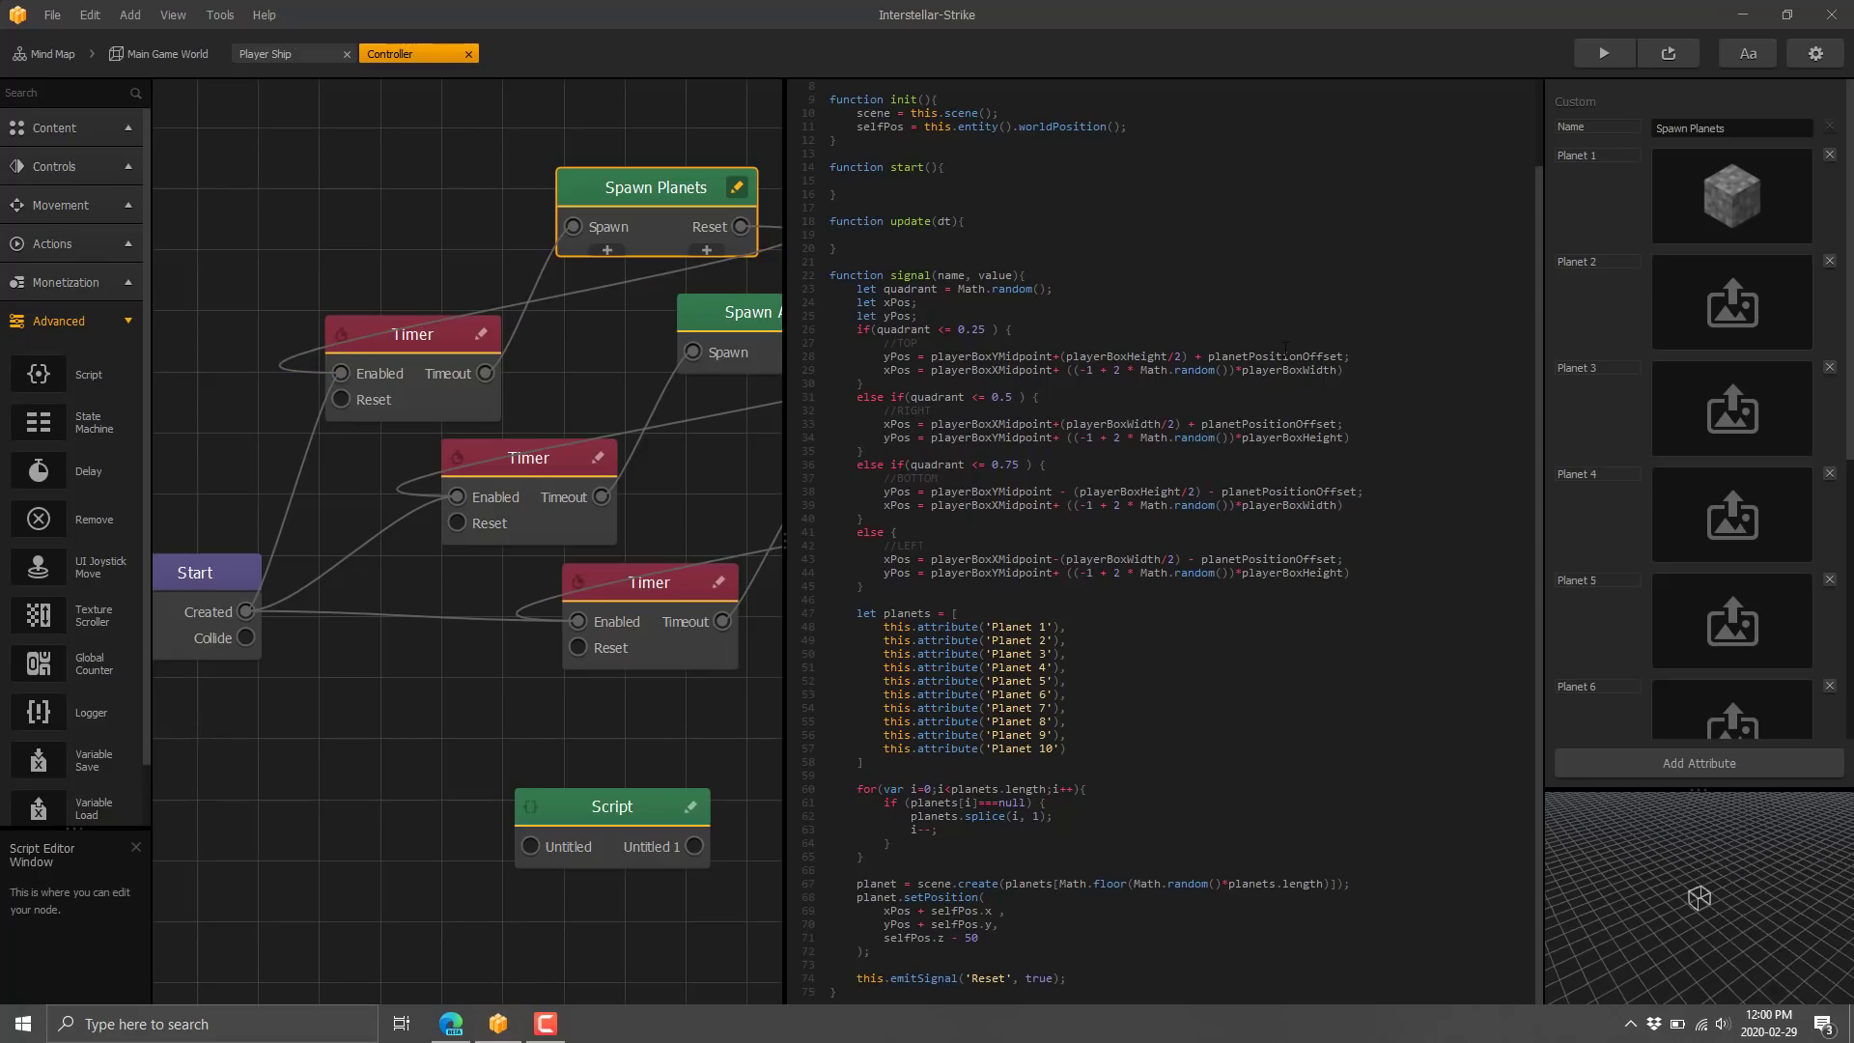
Step: Open the Buildbox Documentation in the browser, skim the Getting Started page, and return to the Buildbox project
click(221, 15)
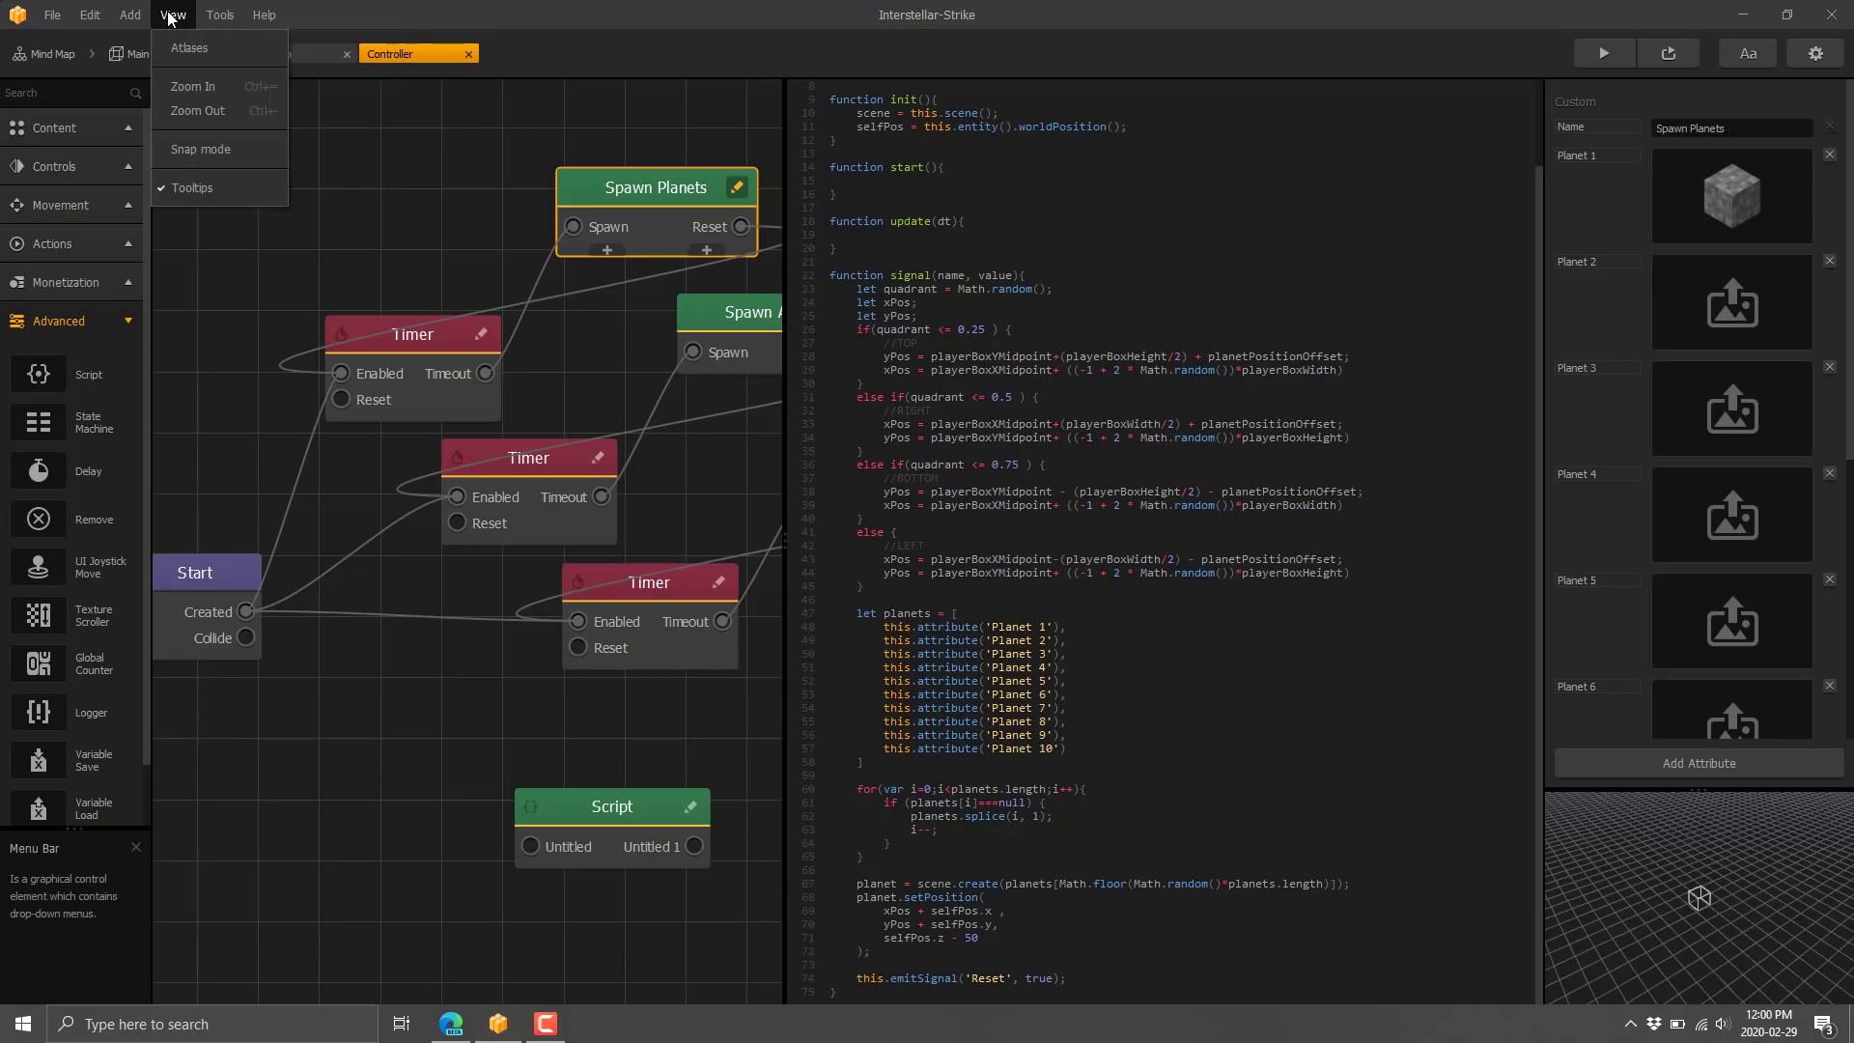
mouse_move(88, 15)
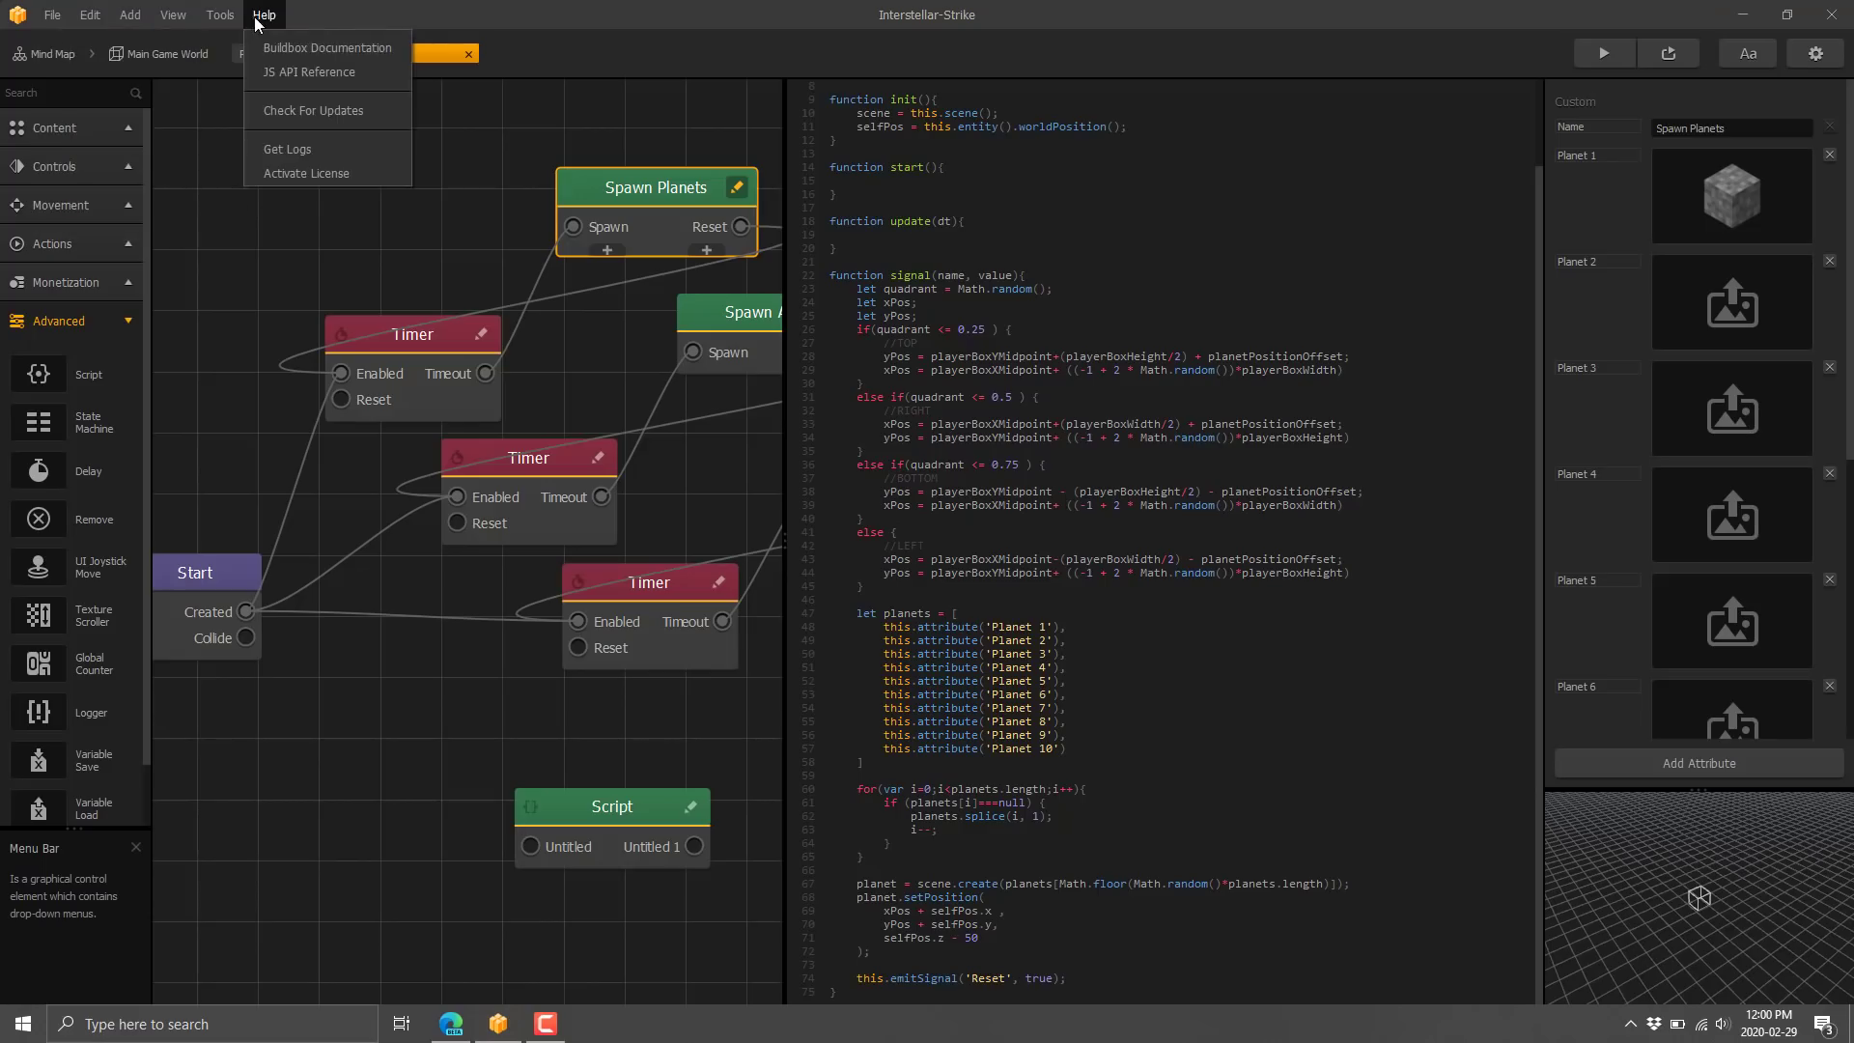
click(281, 39)
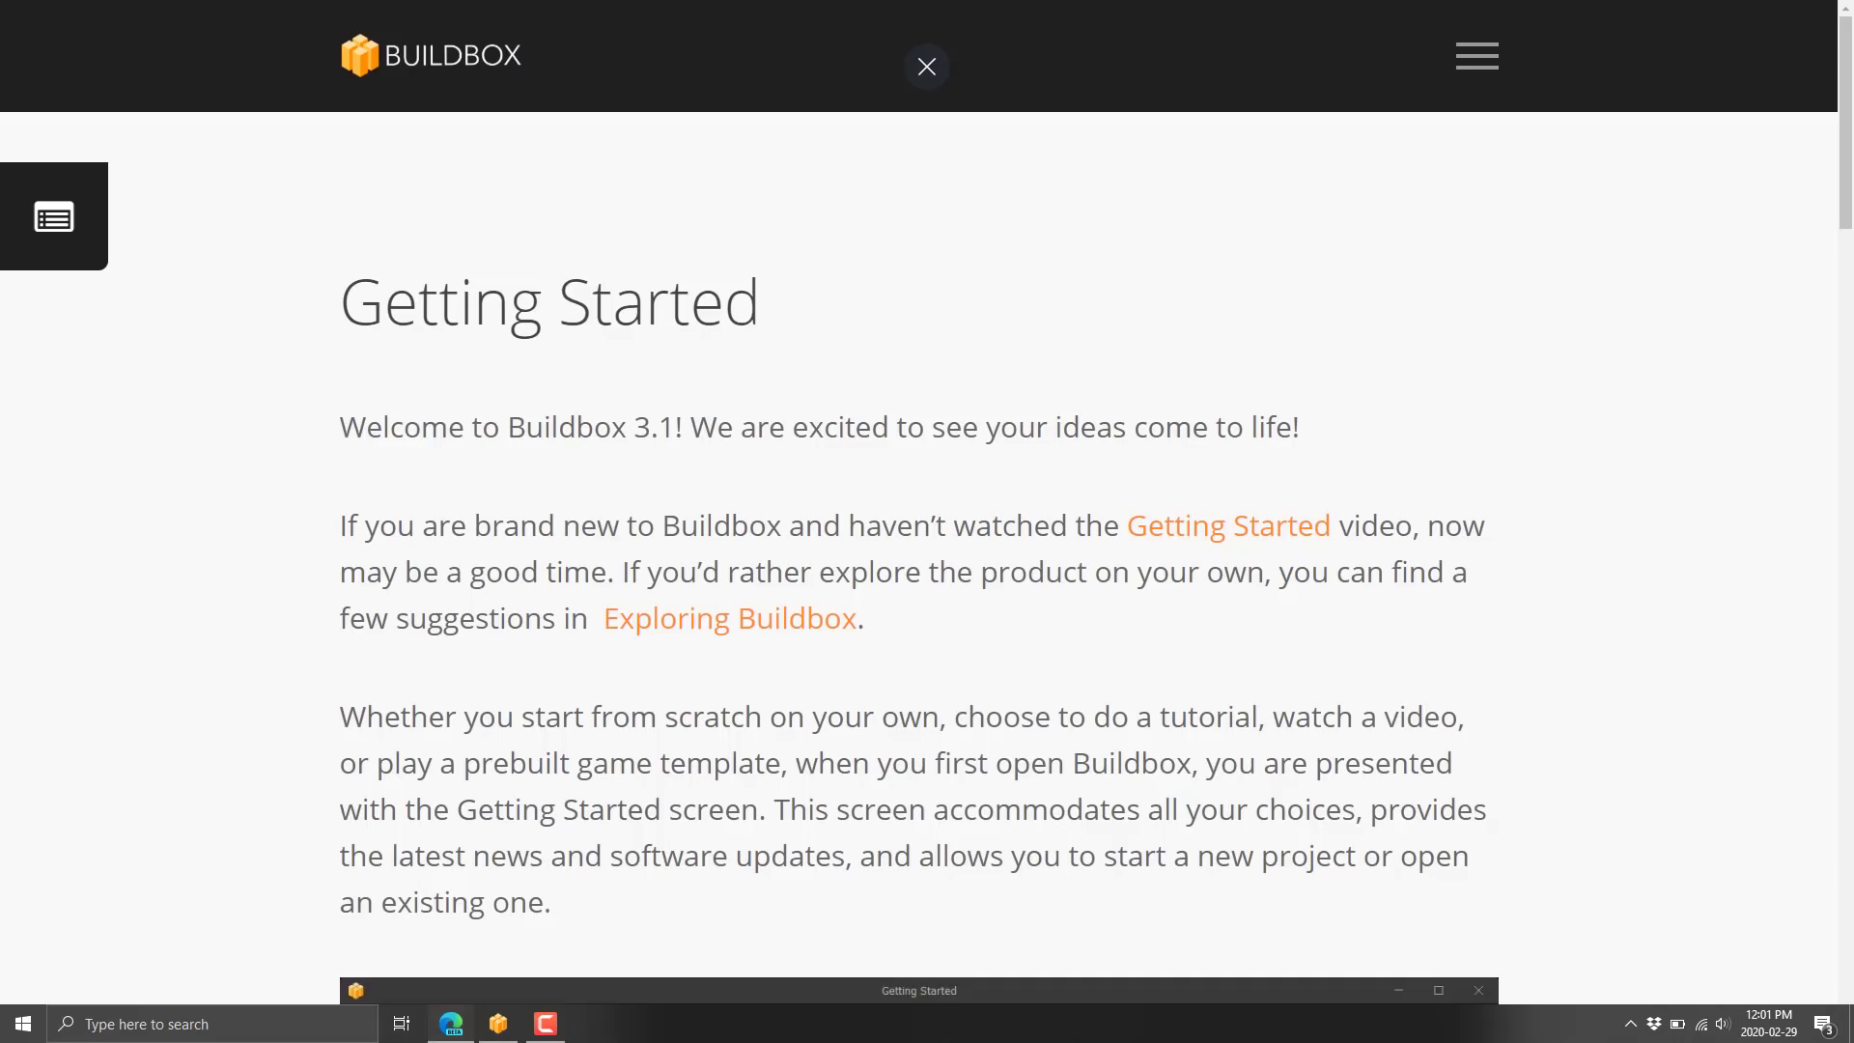
scroll(864, 747, down, 20)
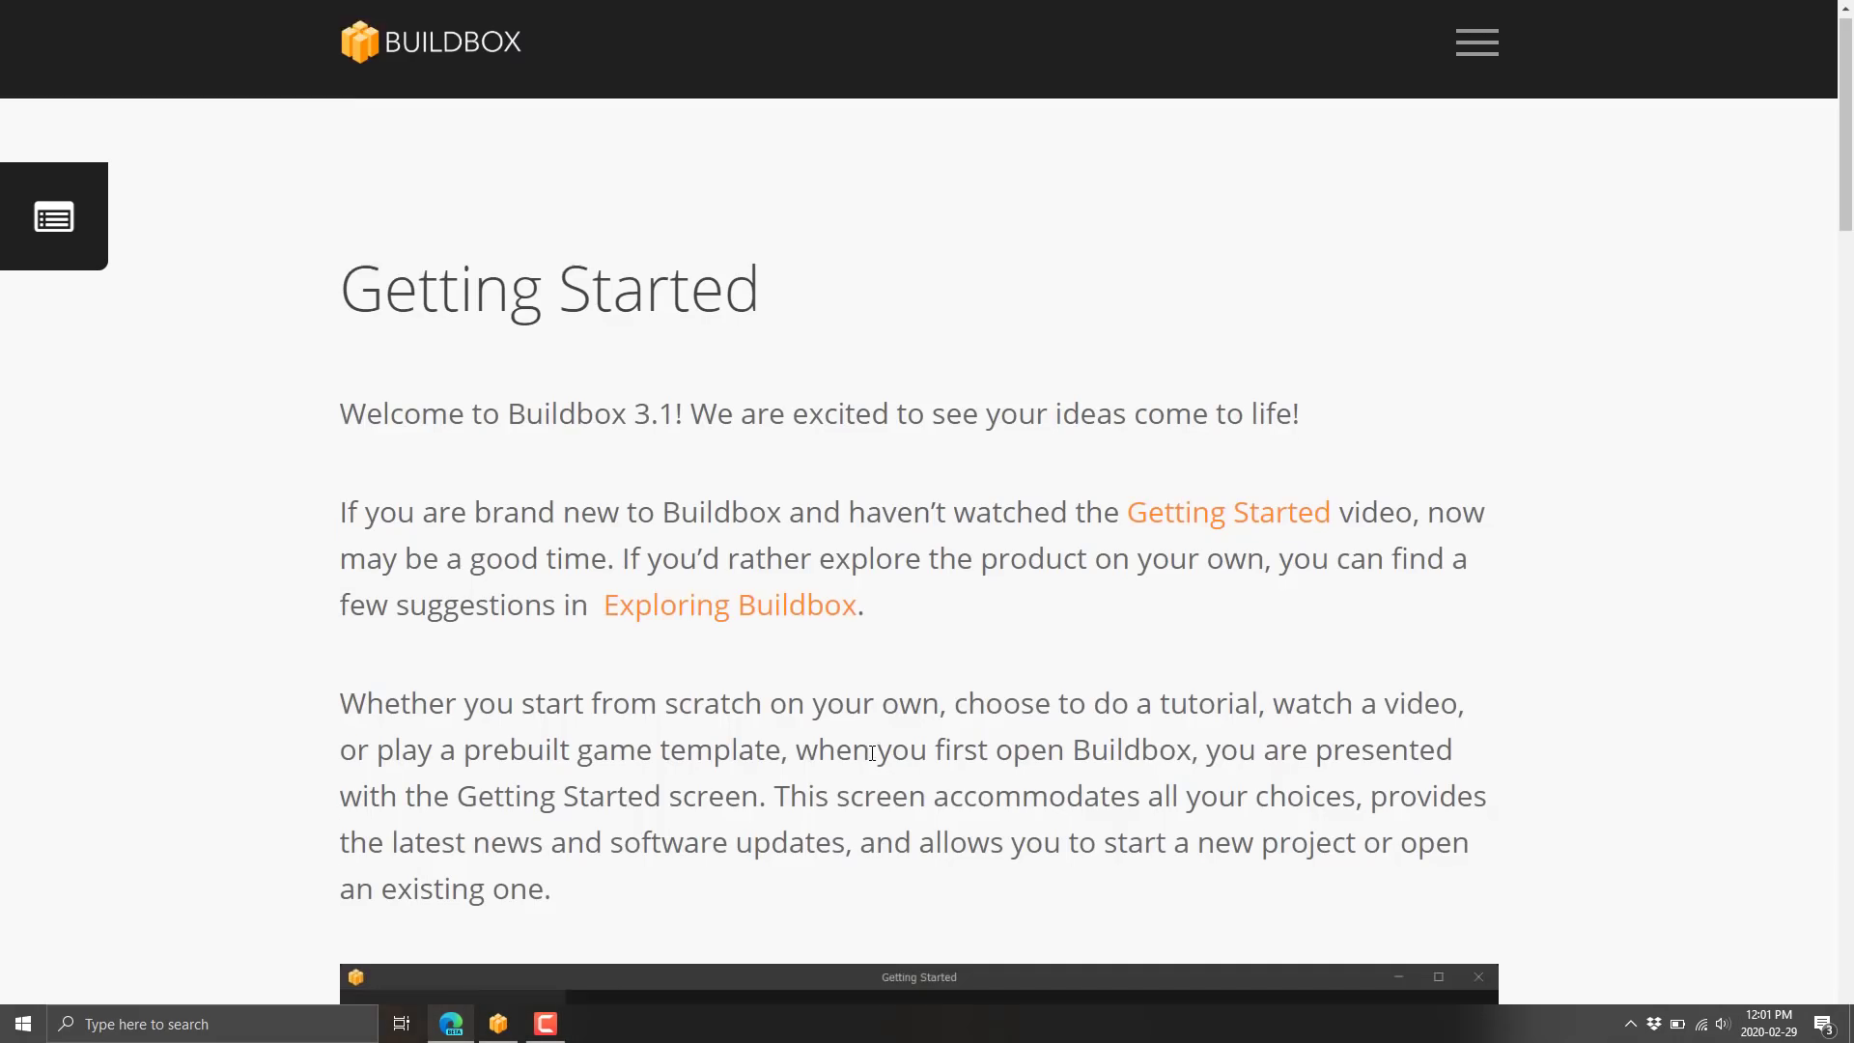
scroll(873, 757, up, 20)
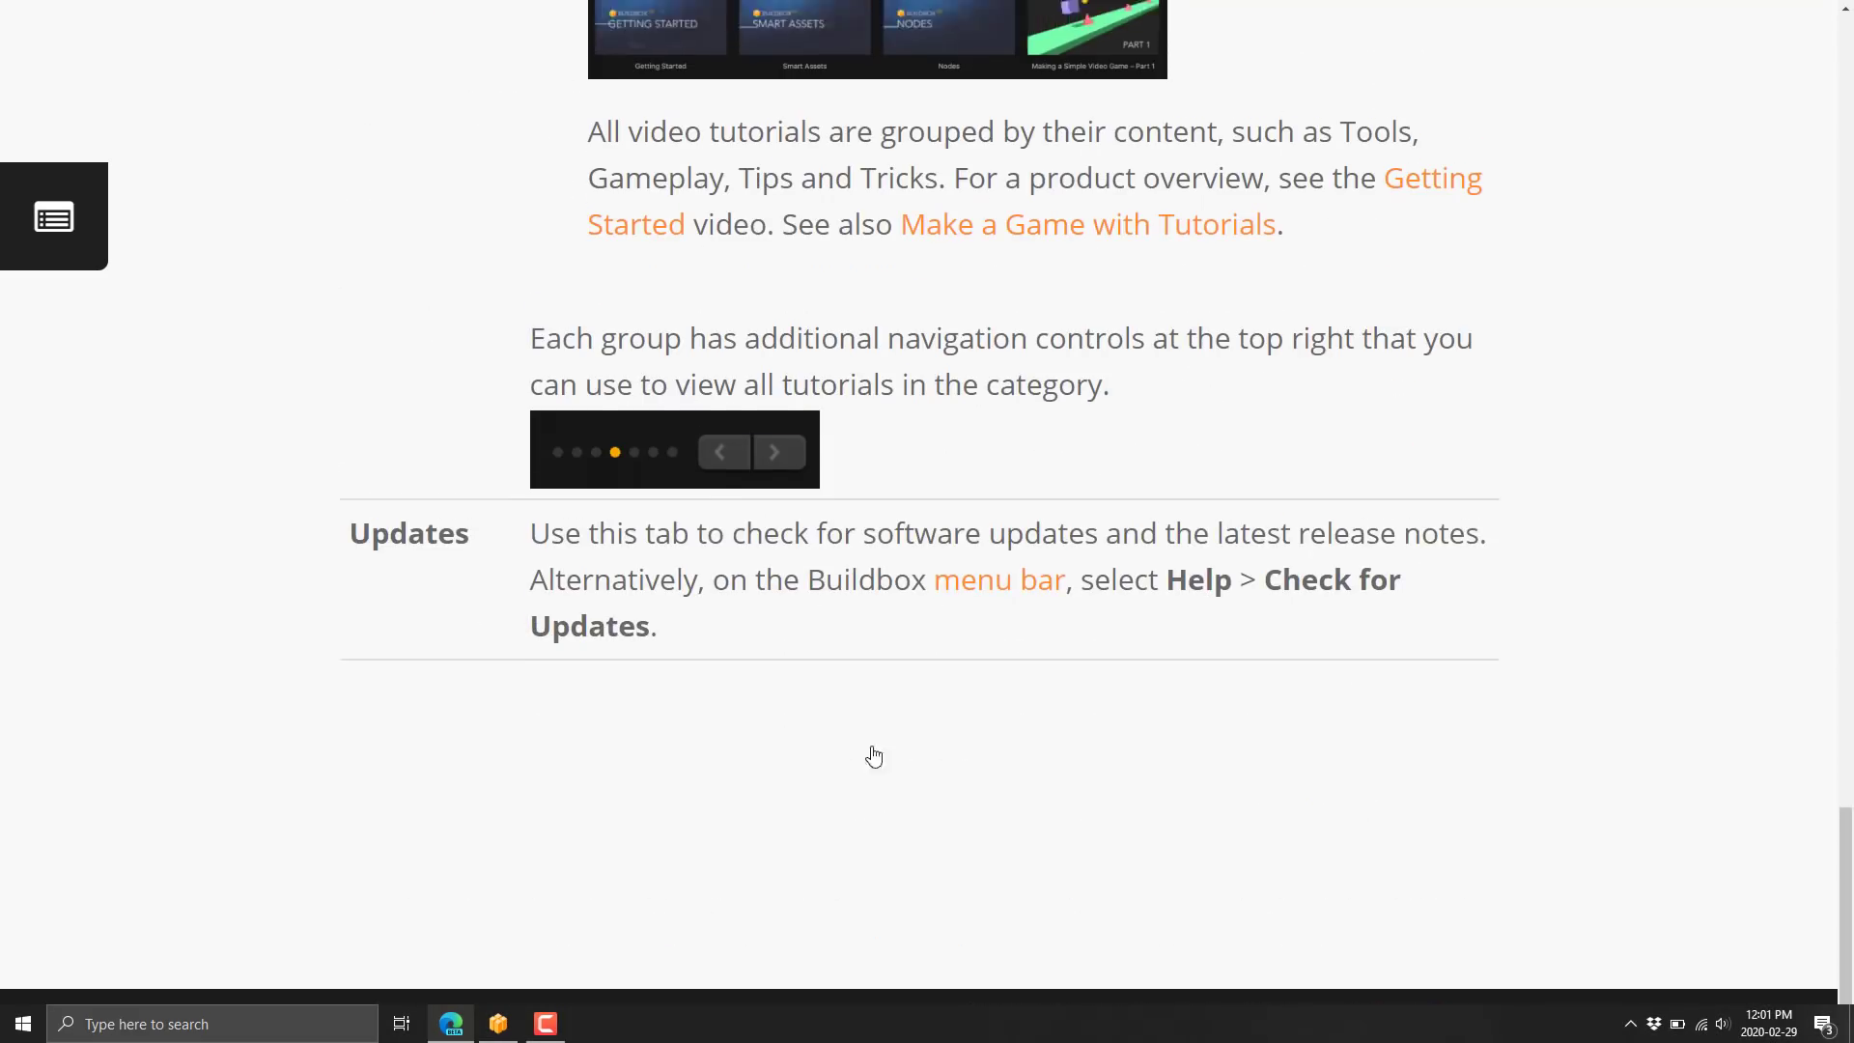
click(498, 1024)
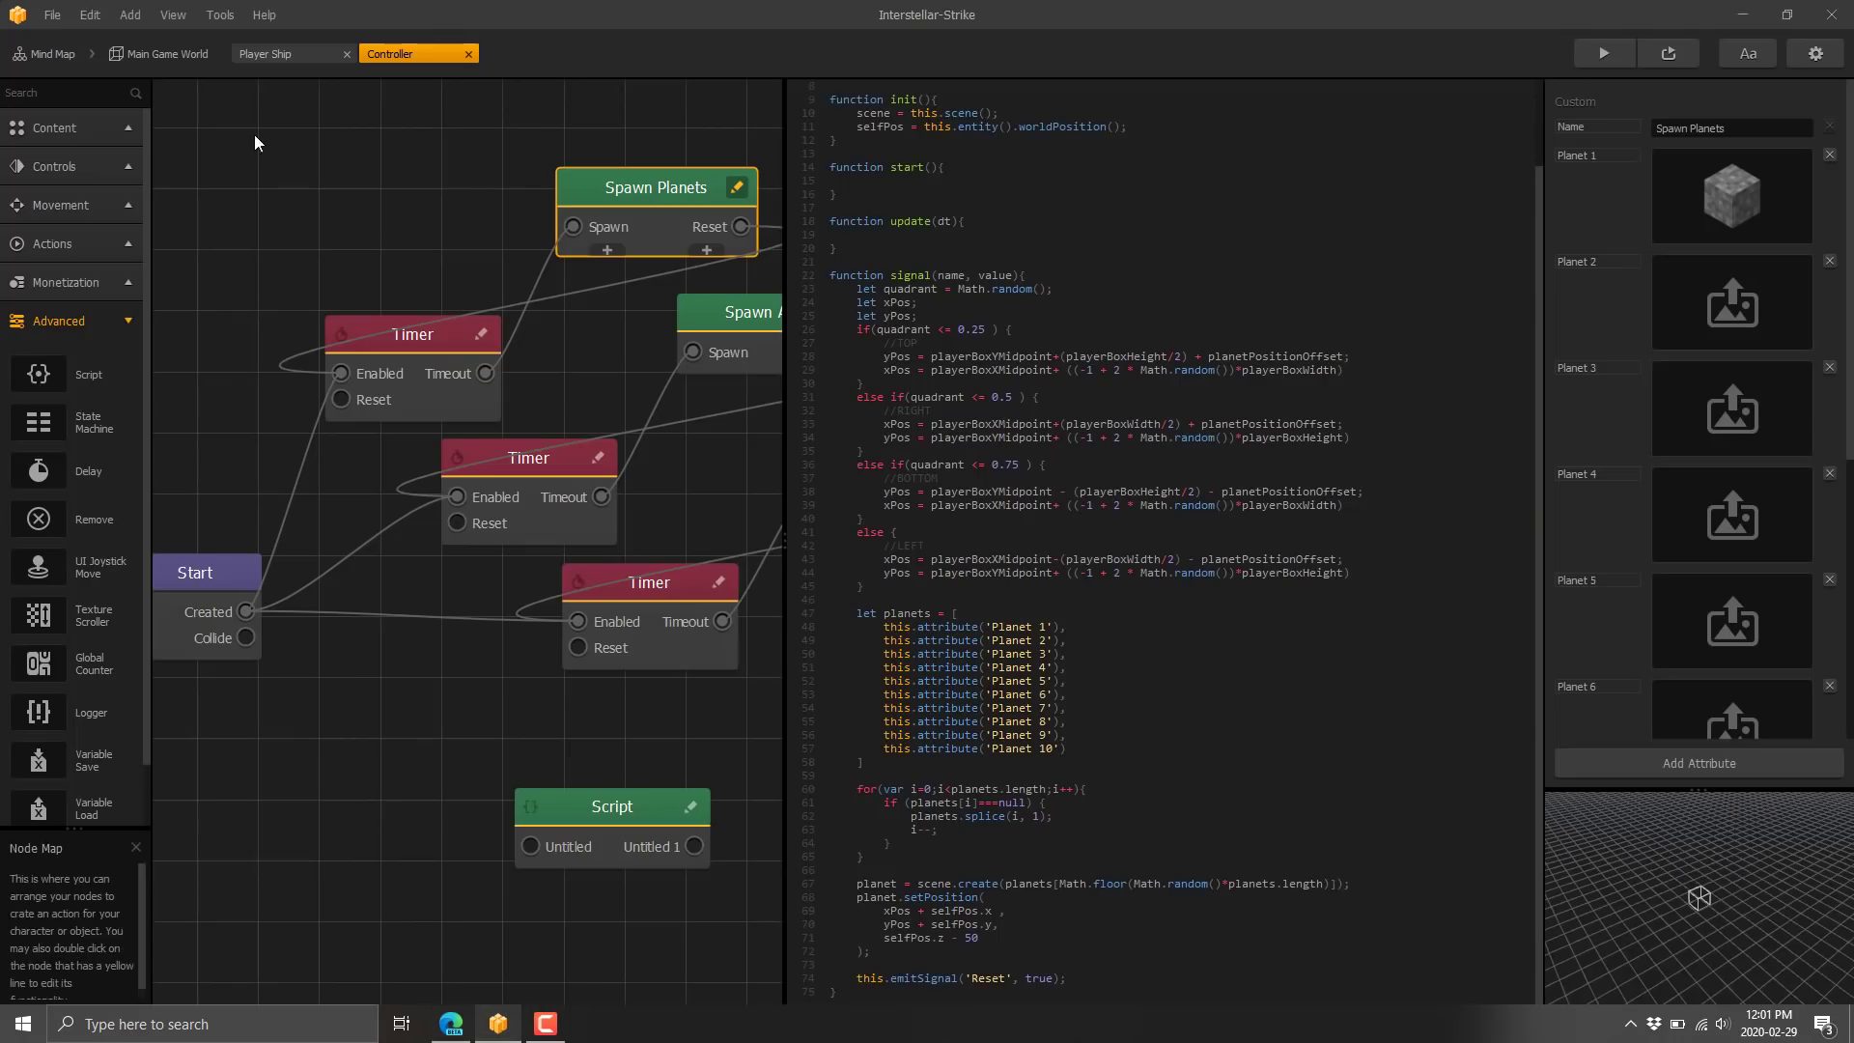
Step: Open the JS API Reference in the browser and read the Script node function descriptions, including emitSignal
click(284, 23)
click(287, 73)
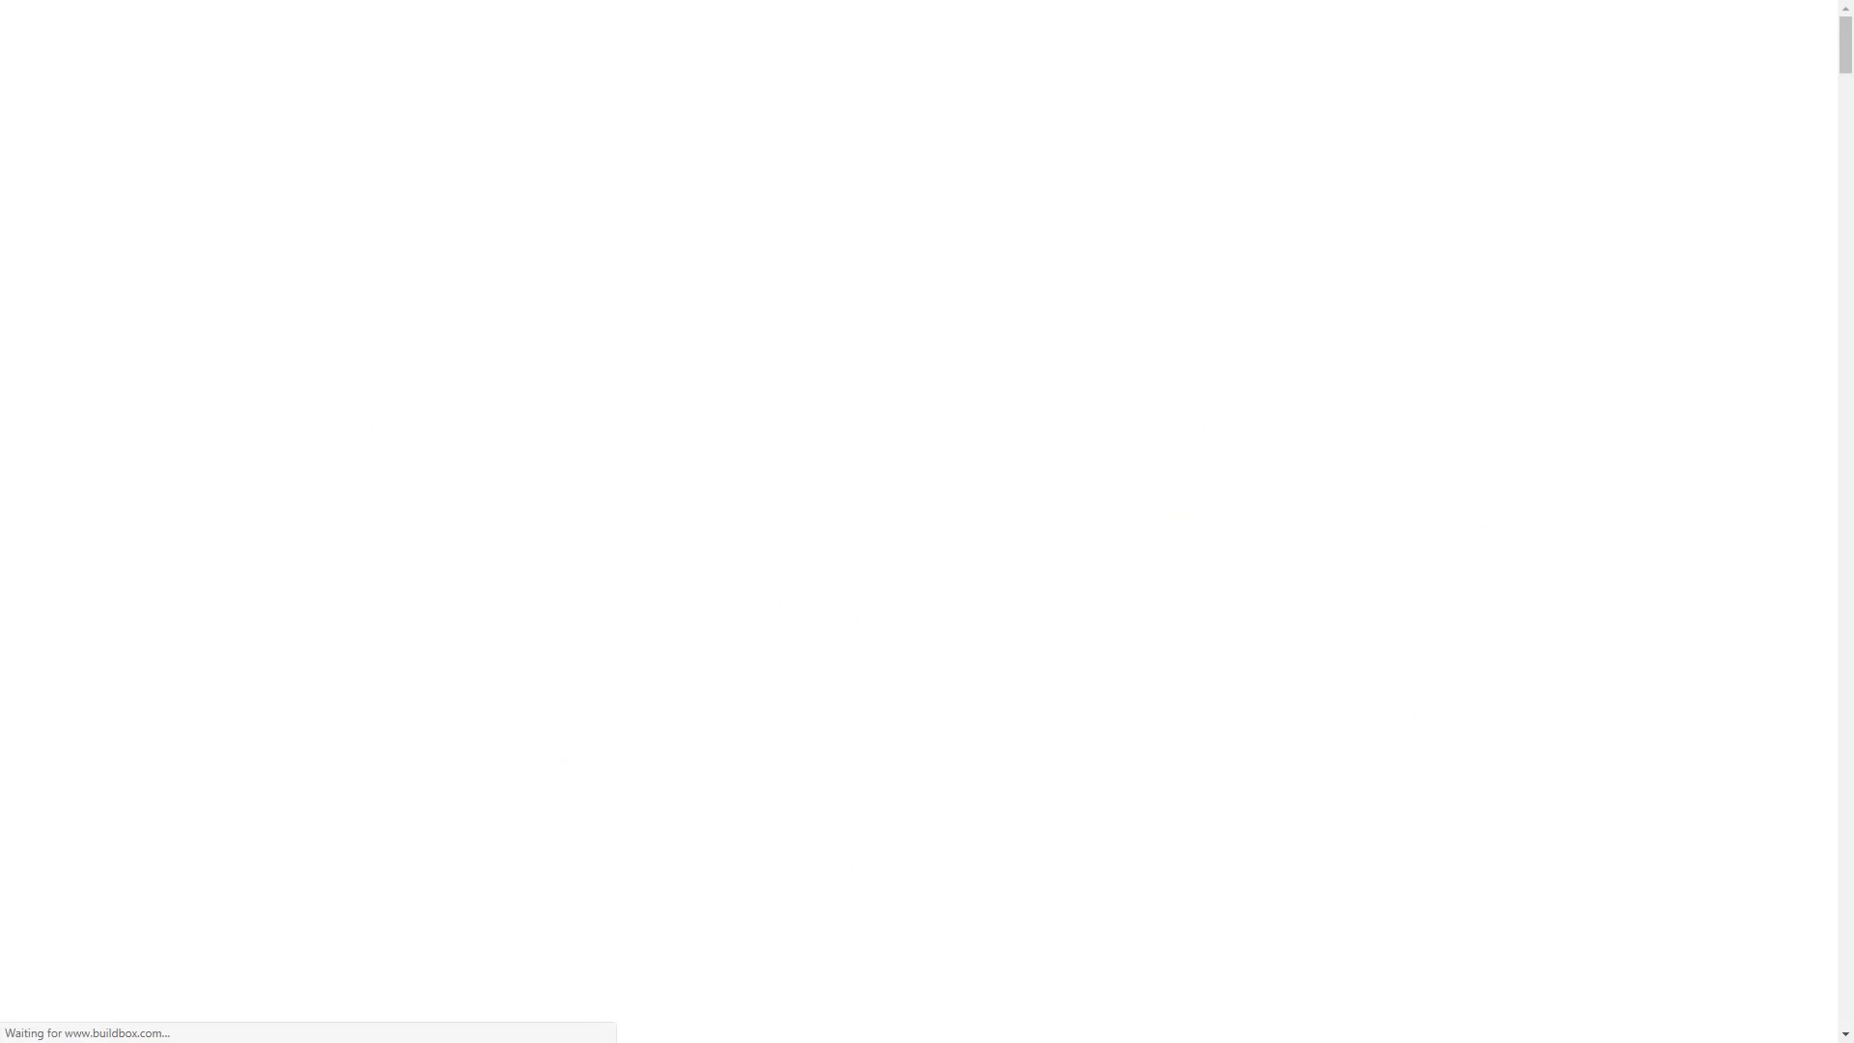
scroll(610, 525, down, 20)
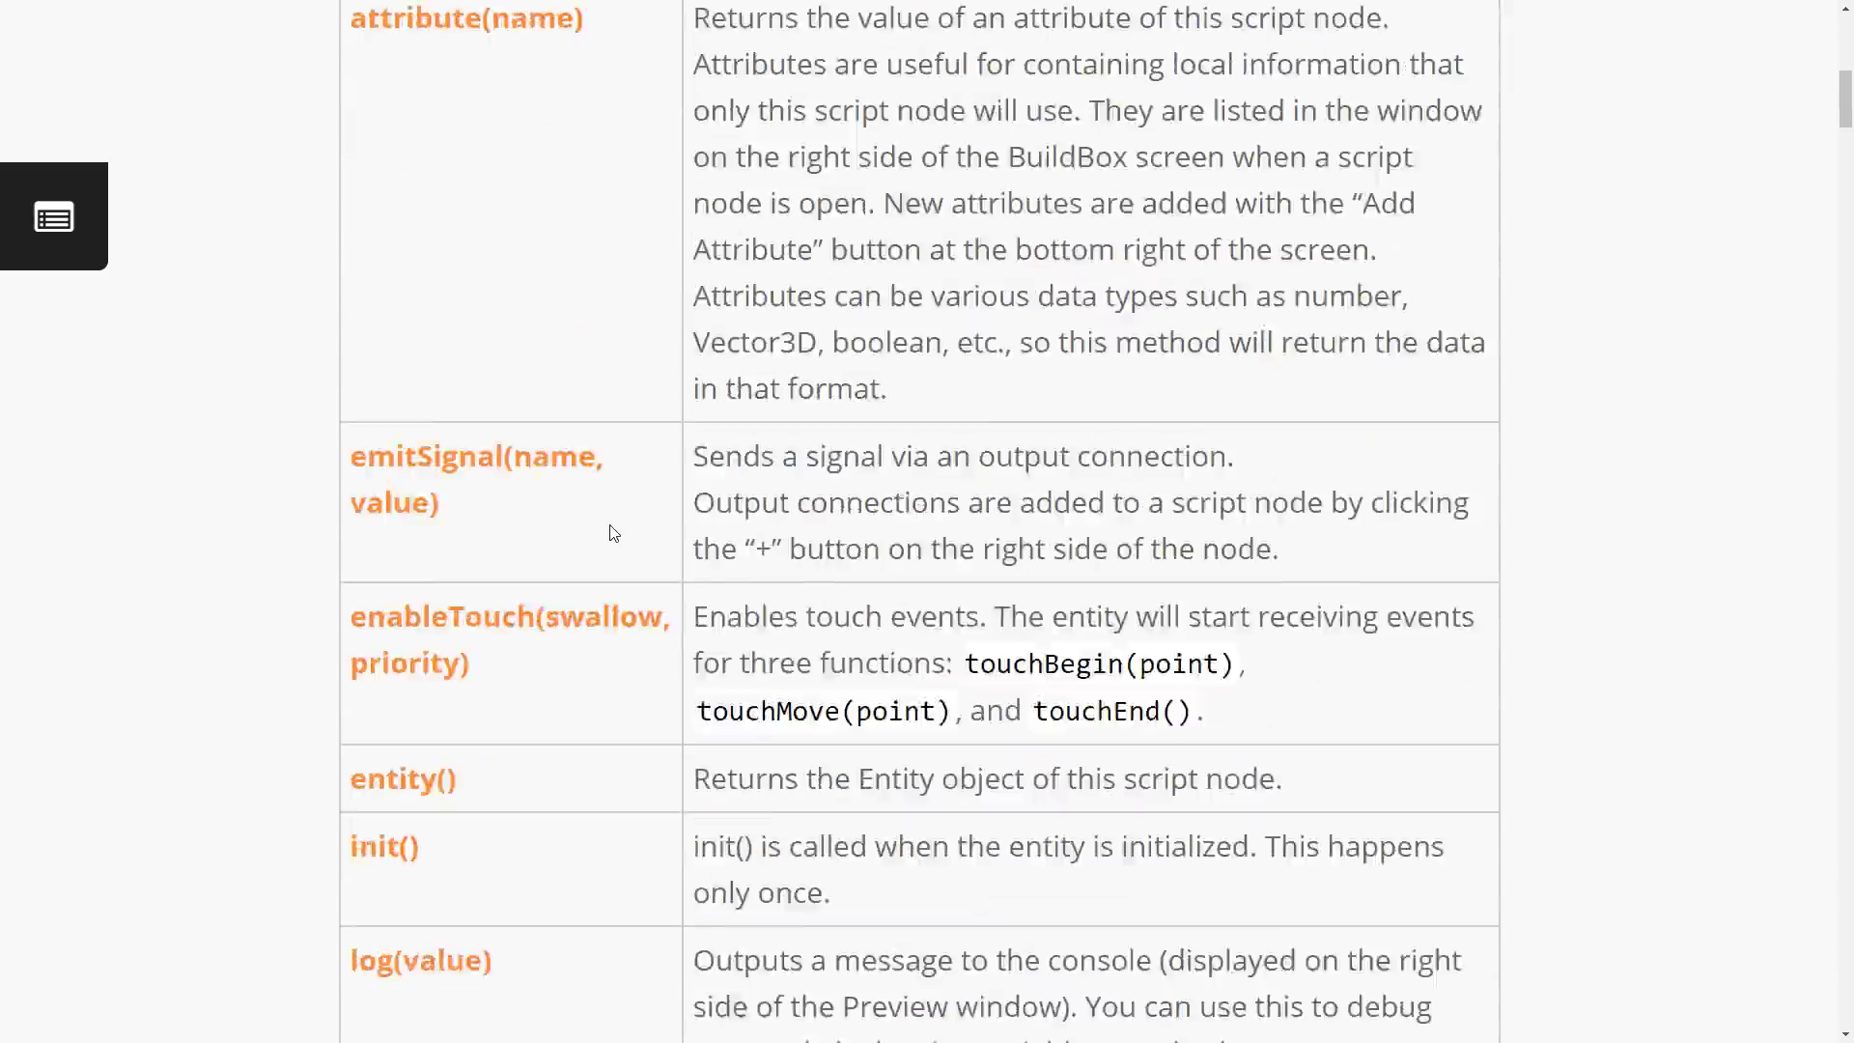
scroll(611, 526, up, 20)
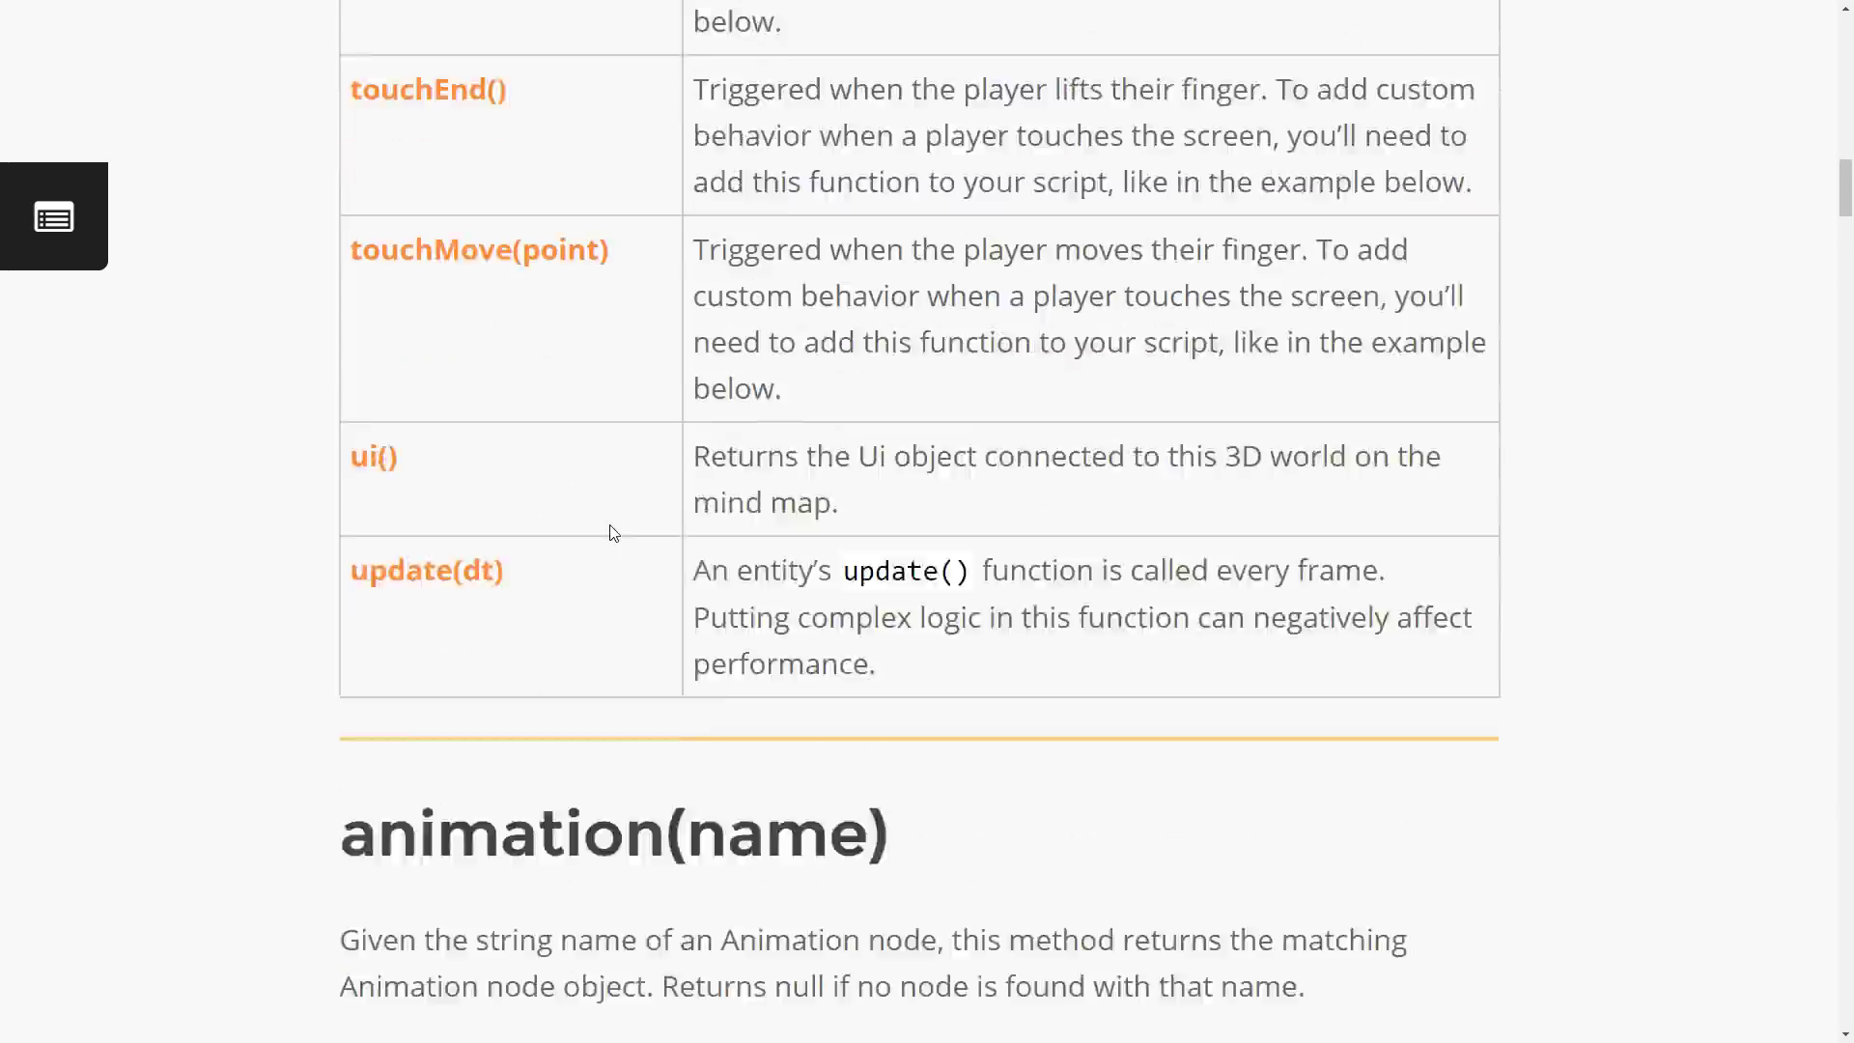
scroll(613, 533, up, 5)
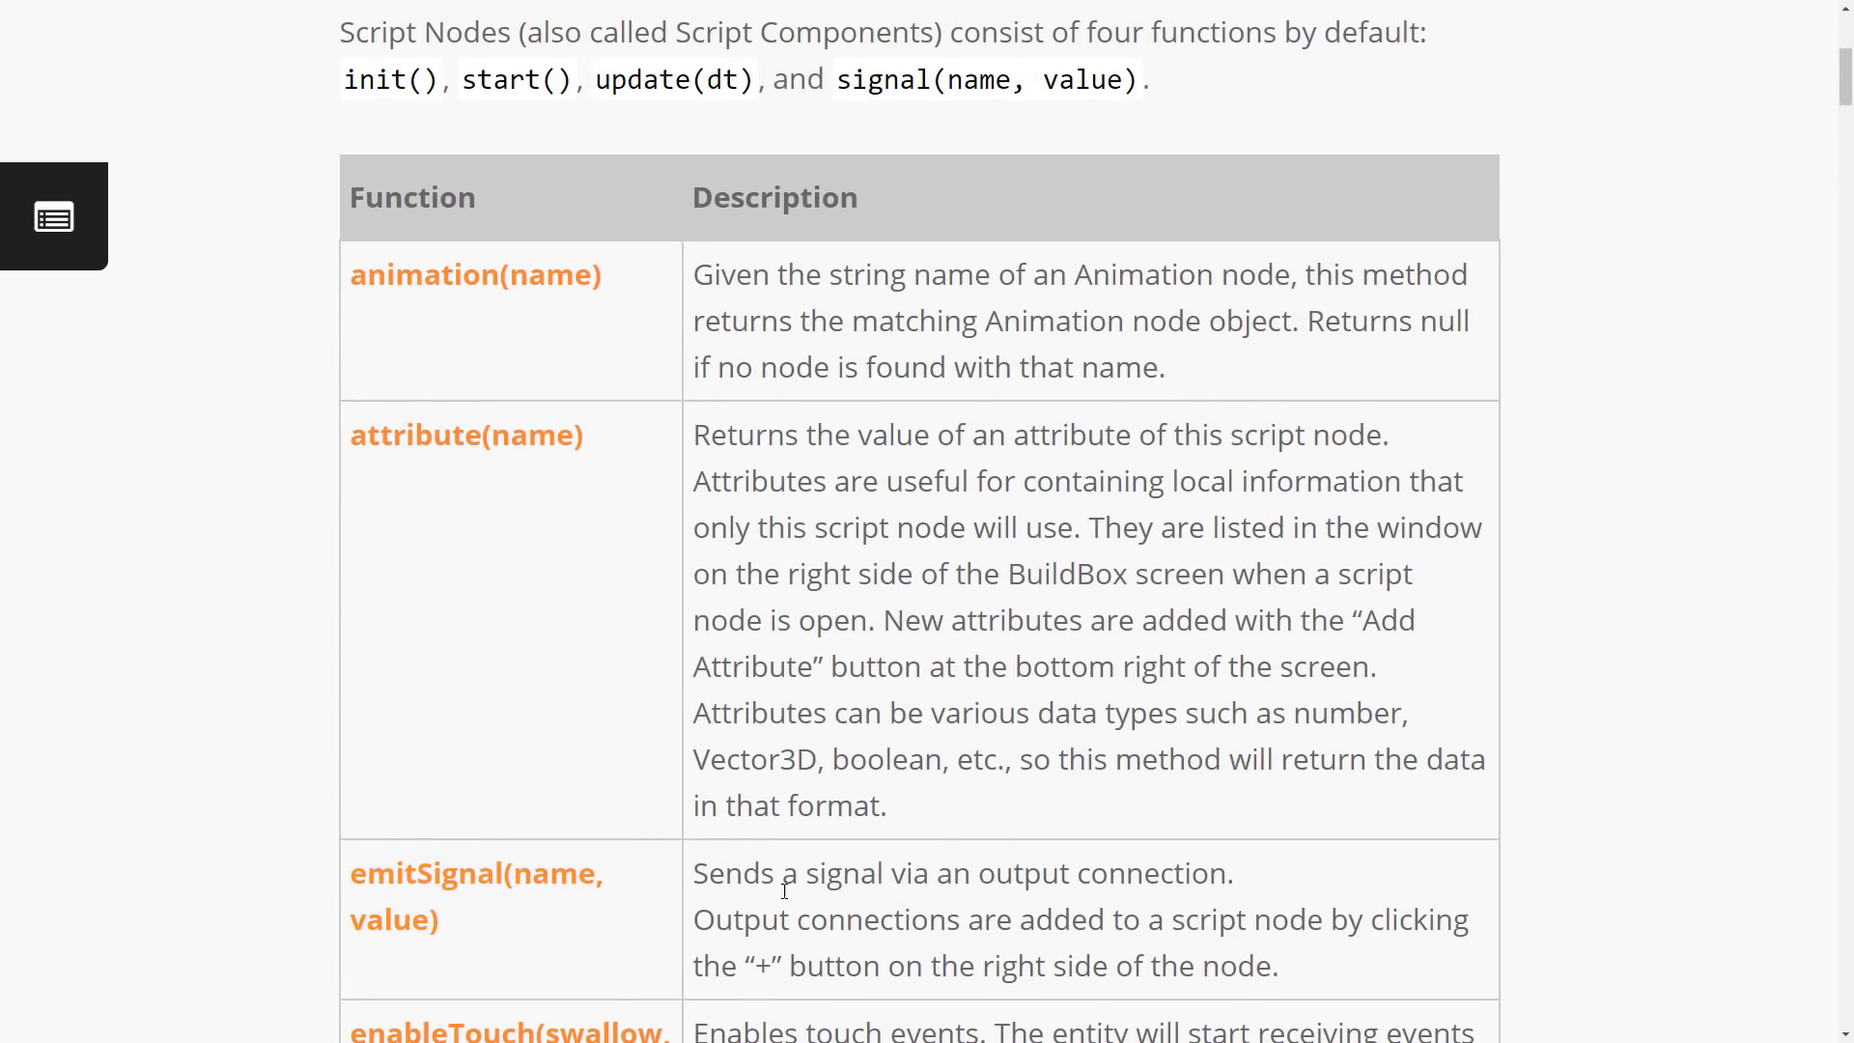
drag(784, 891, 1249, 942)
click(1248, 941)
scroll(1058, 854, up, 6)
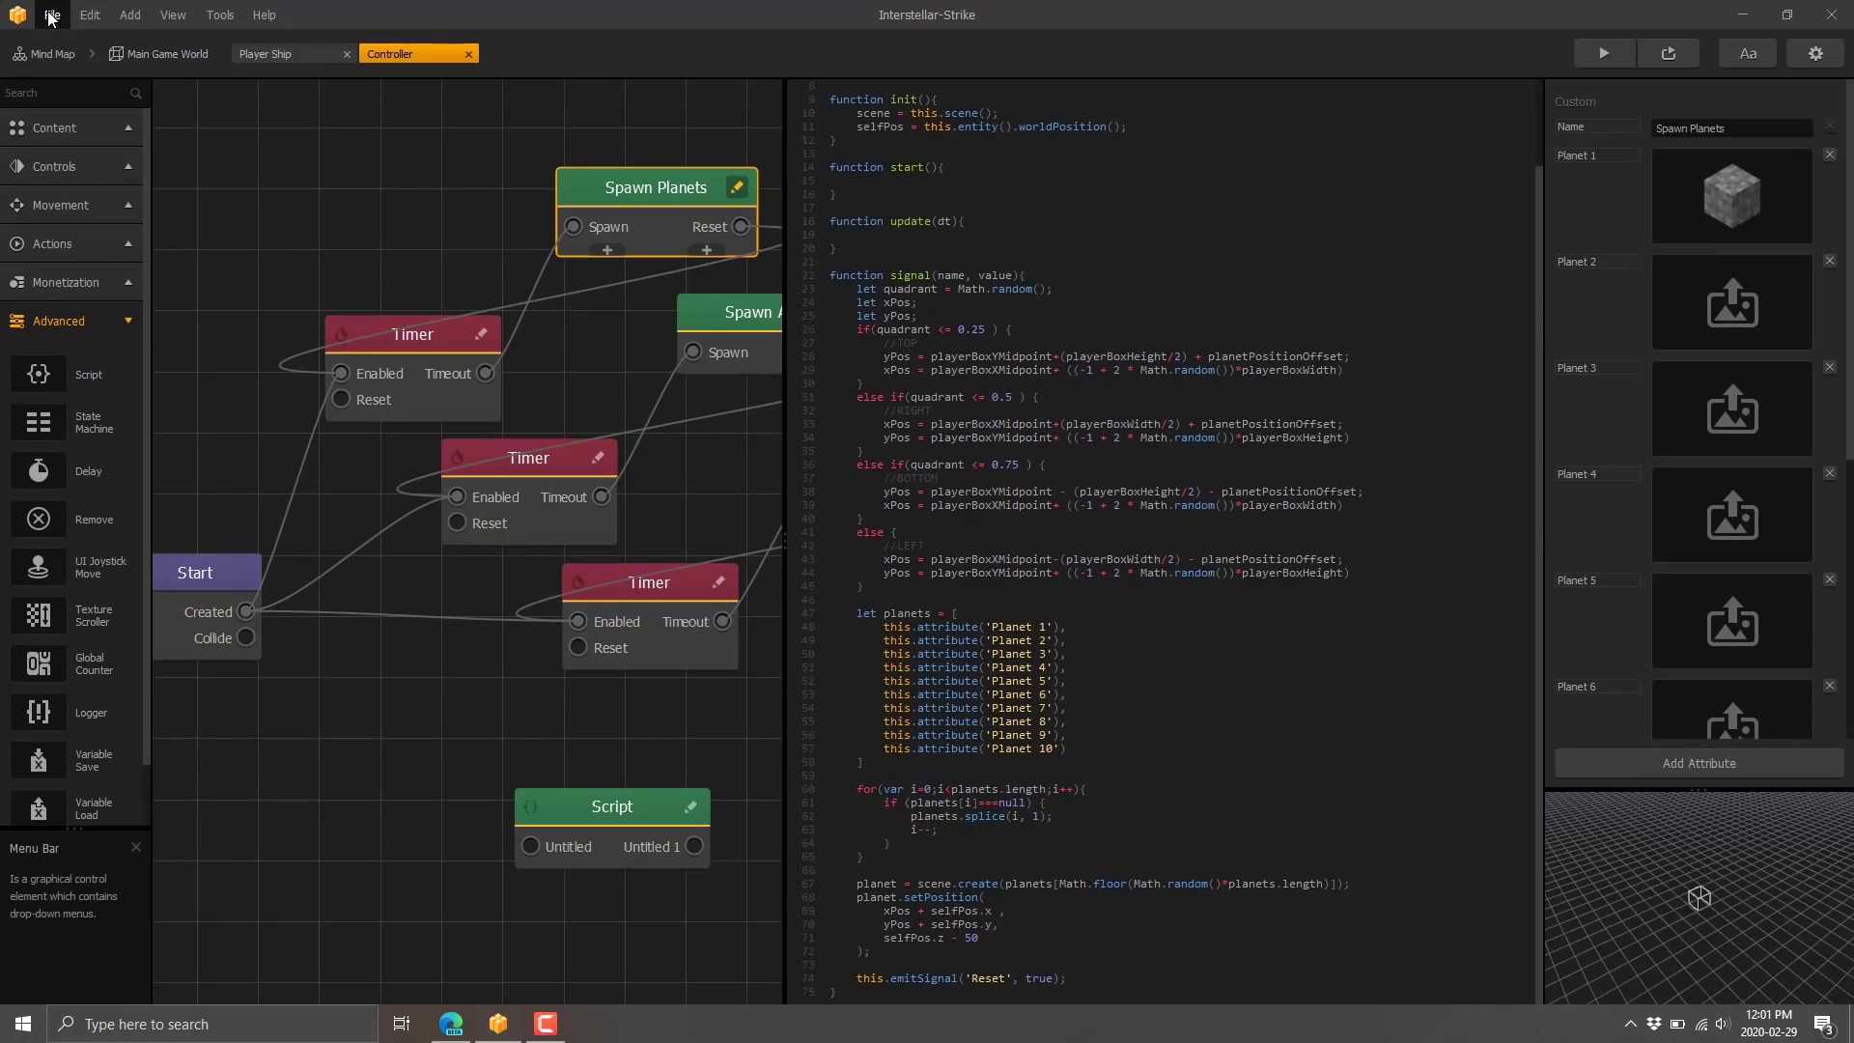
Step: Close the Interstellar-Strike project without saving and browse the available game templates
click(52, 16)
click(72, 44)
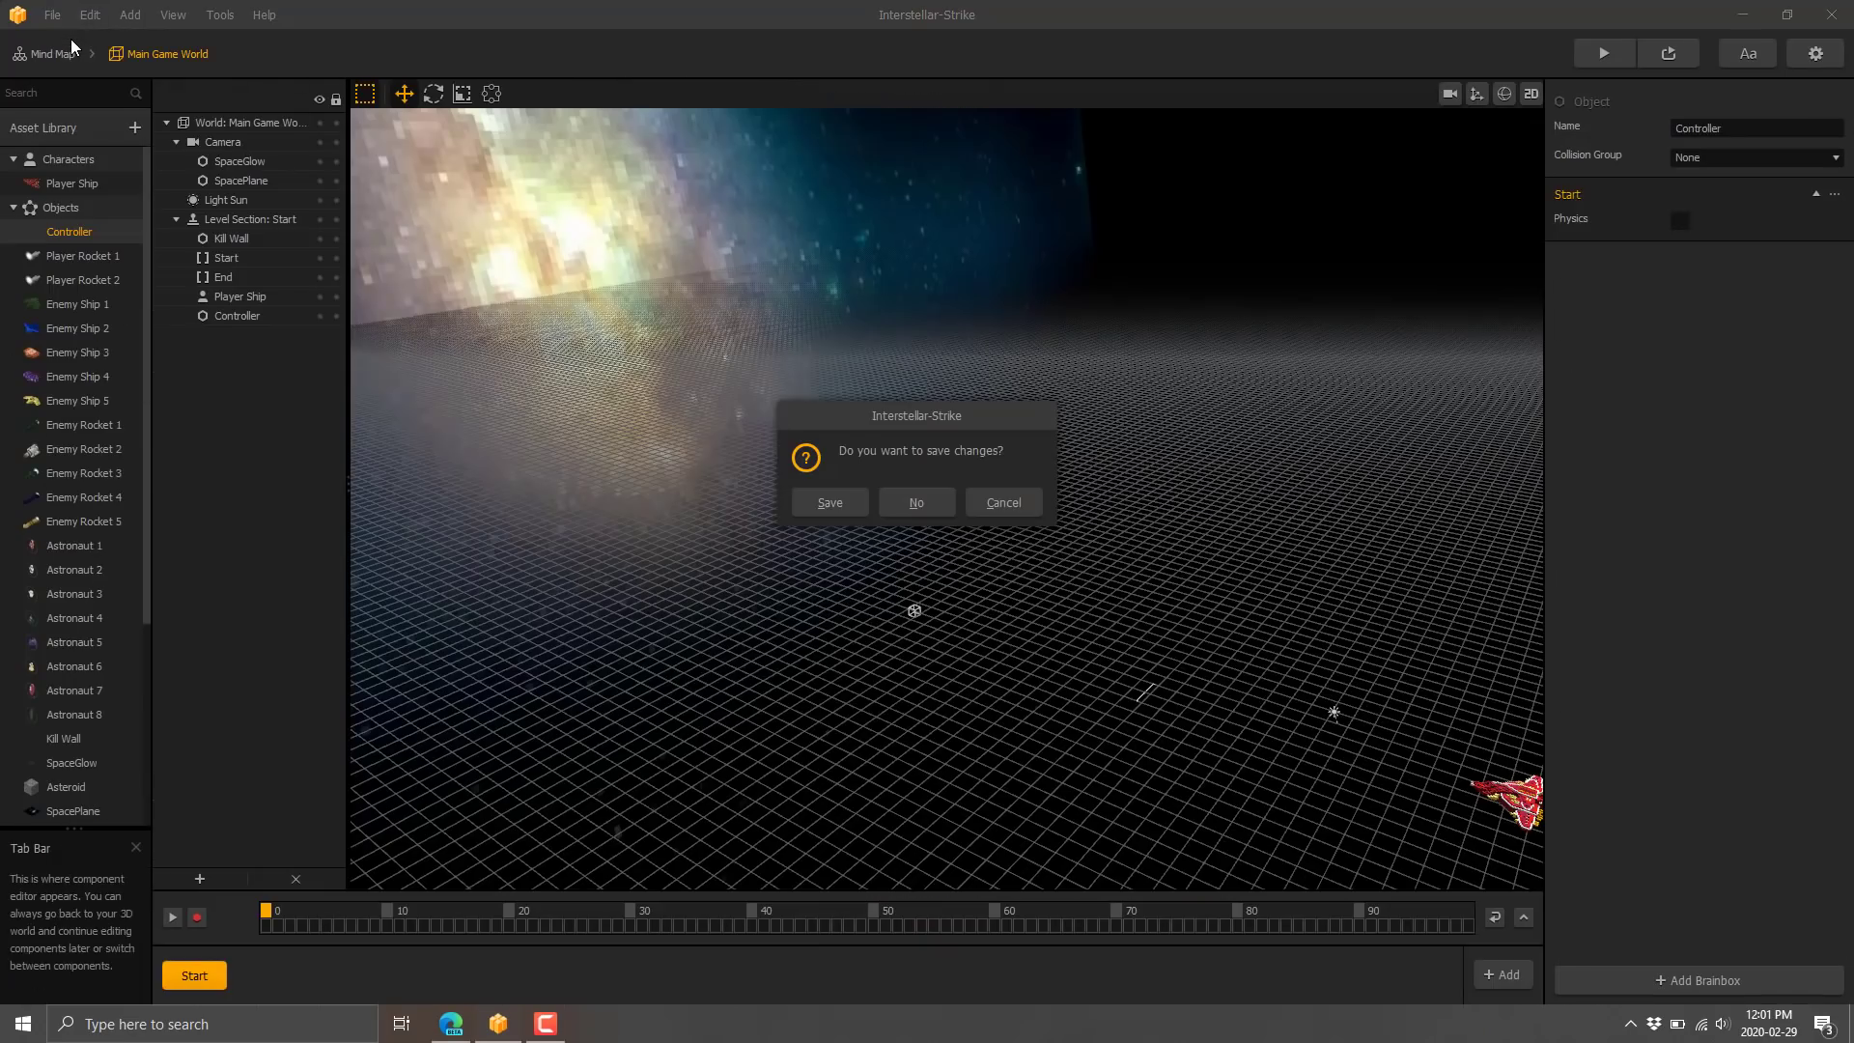
click(919, 502)
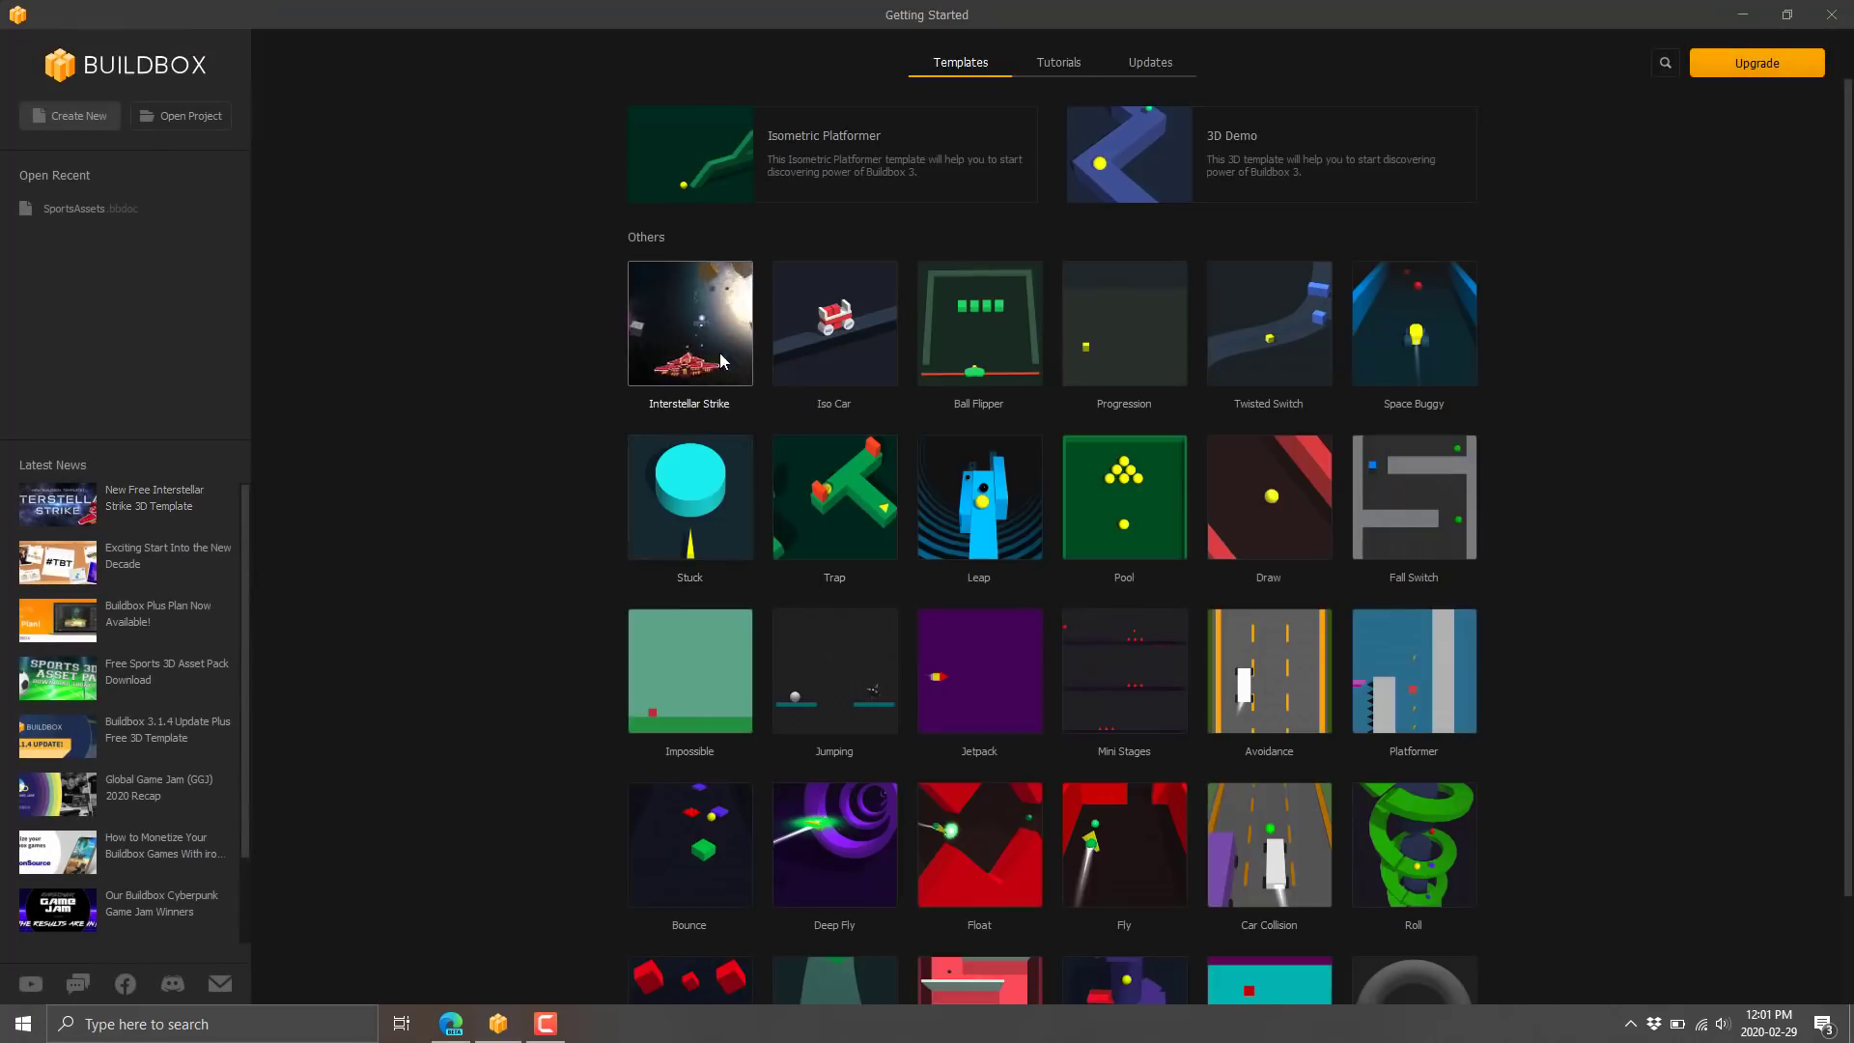
scroll(1072, 669, down, 1)
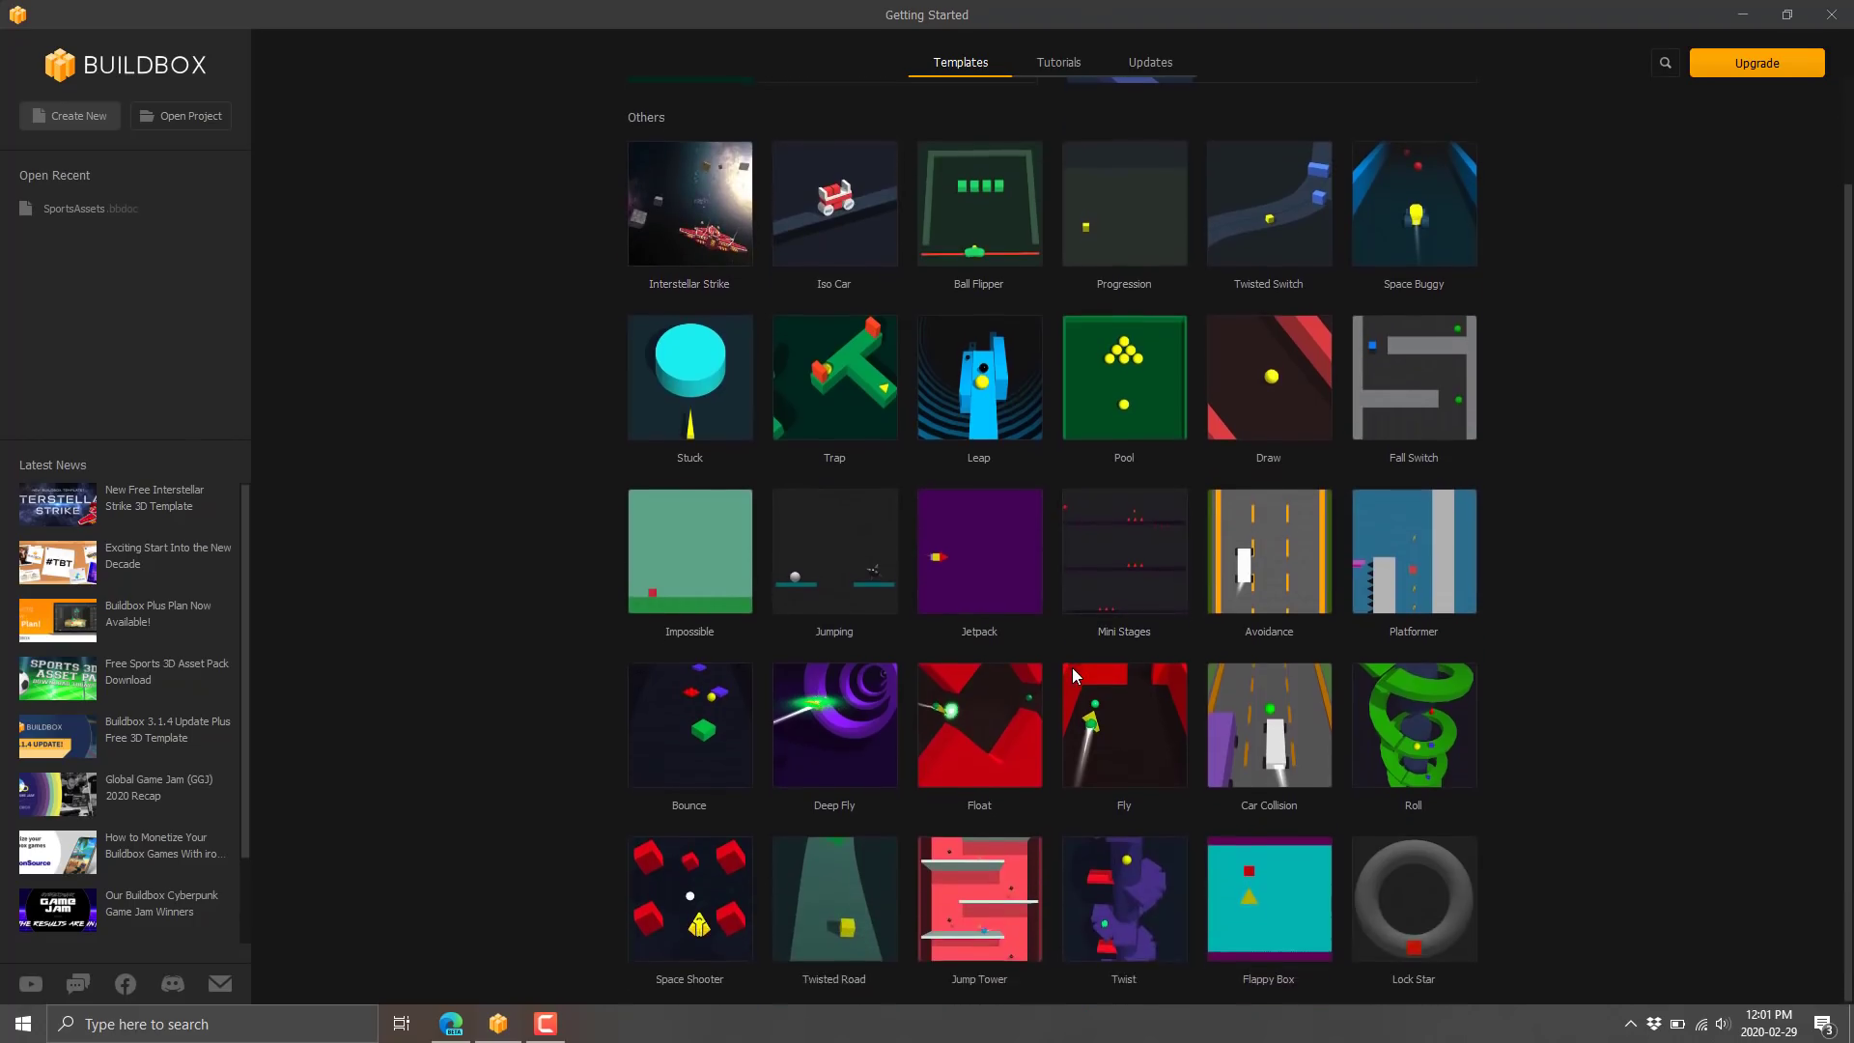
scroll(1072, 668, up, 1)
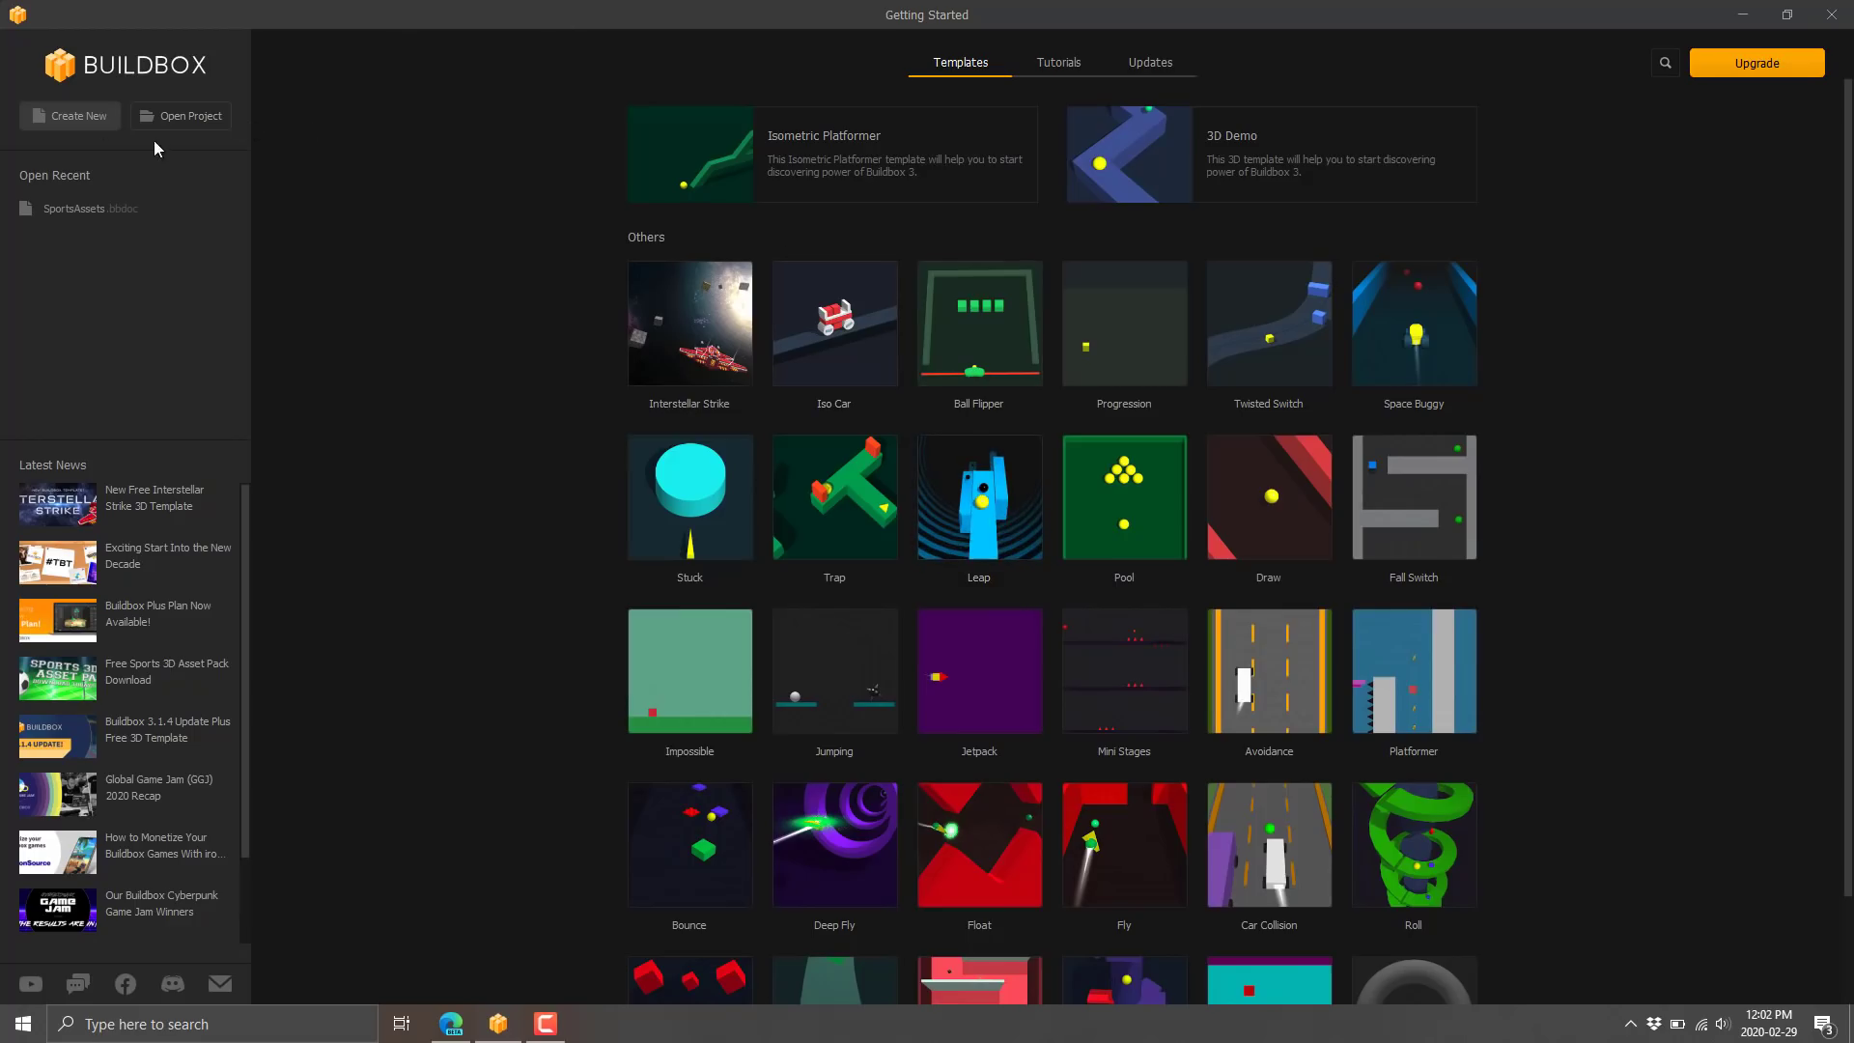
Step: Start a new project with the individual template wizard, choosing Free Roaming world style, Thumbstick controls and the Sunset Sky background
click(85, 117)
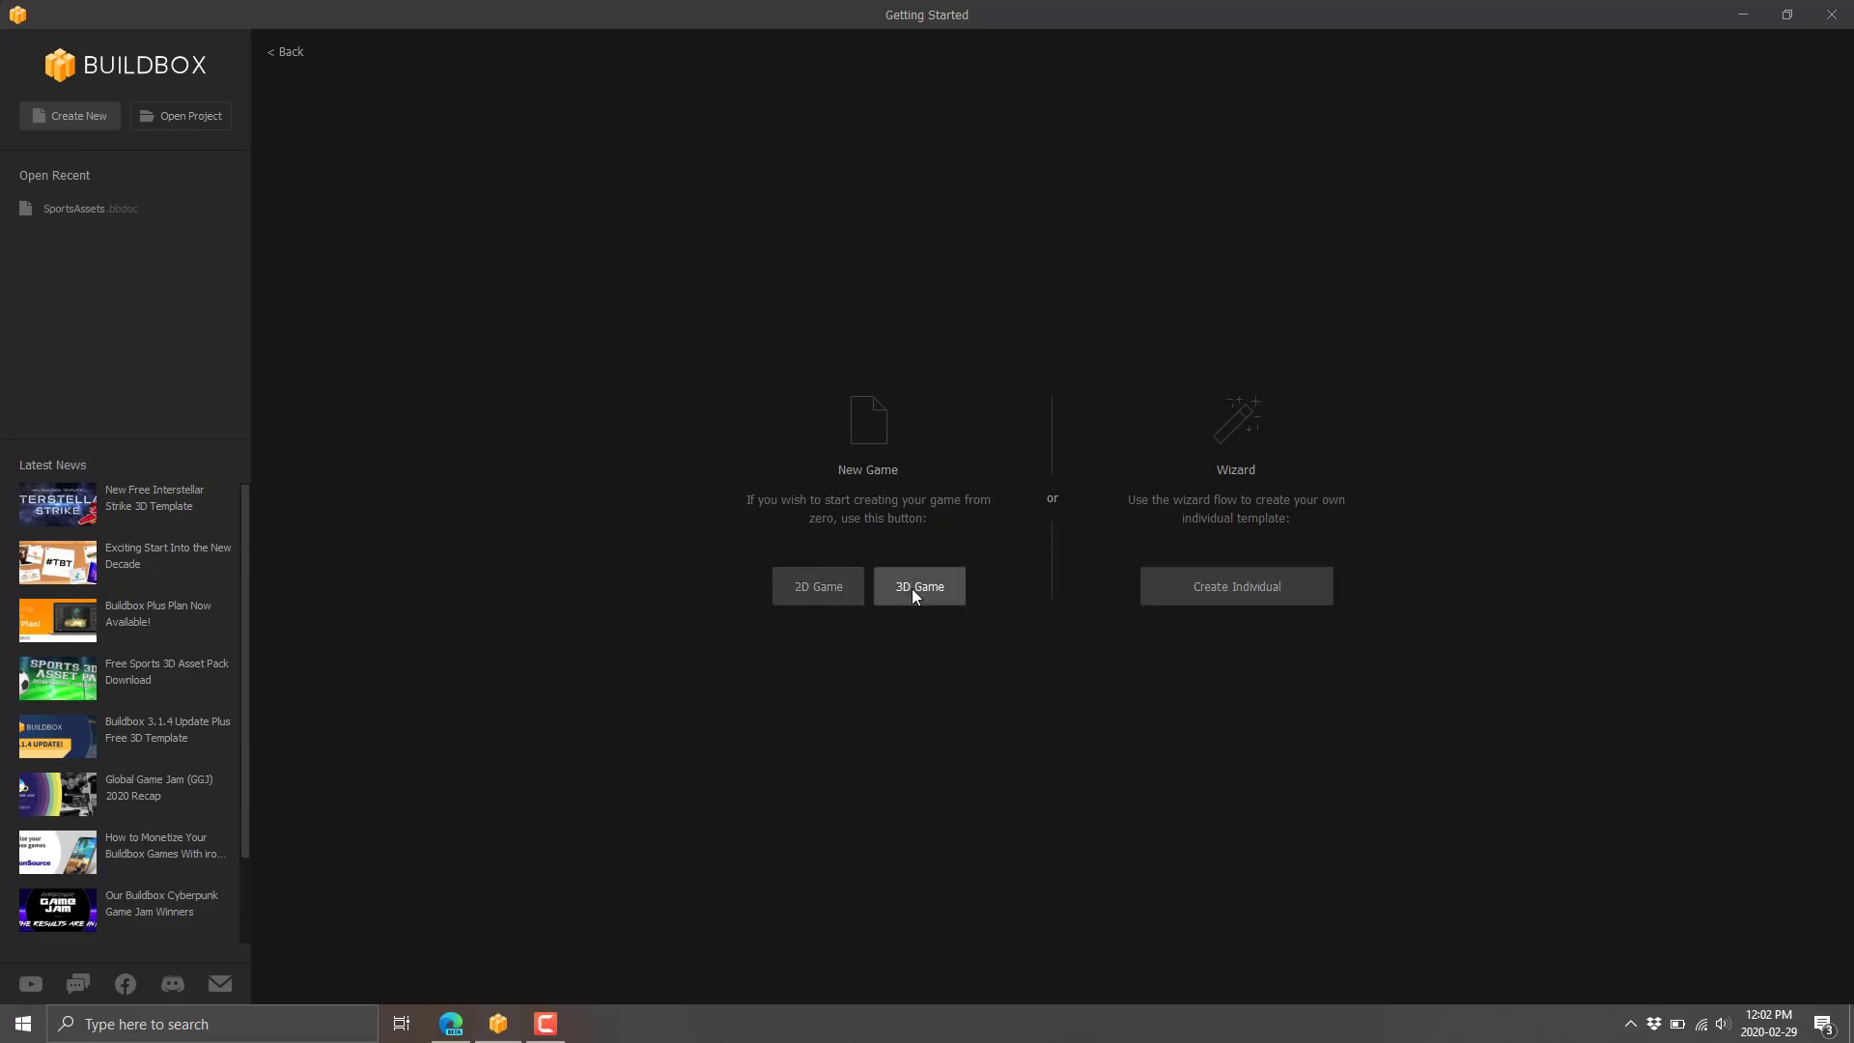
click(1256, 582)
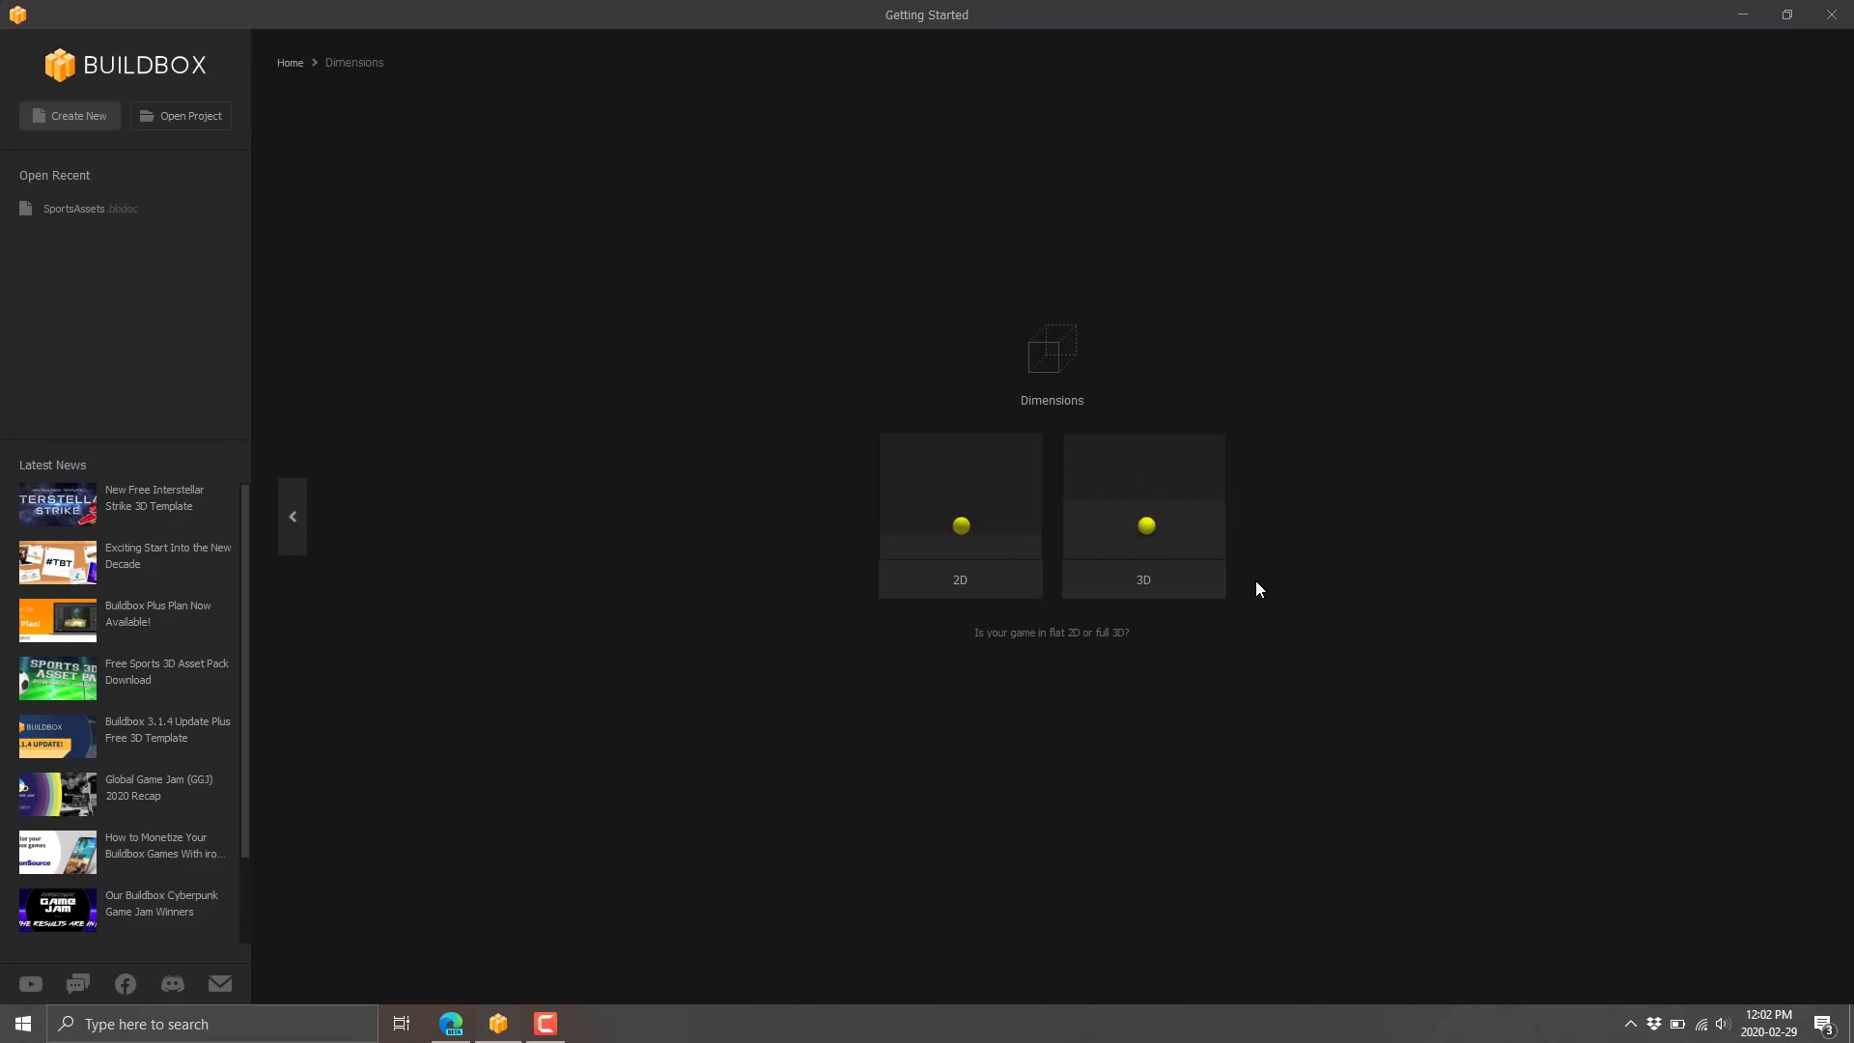
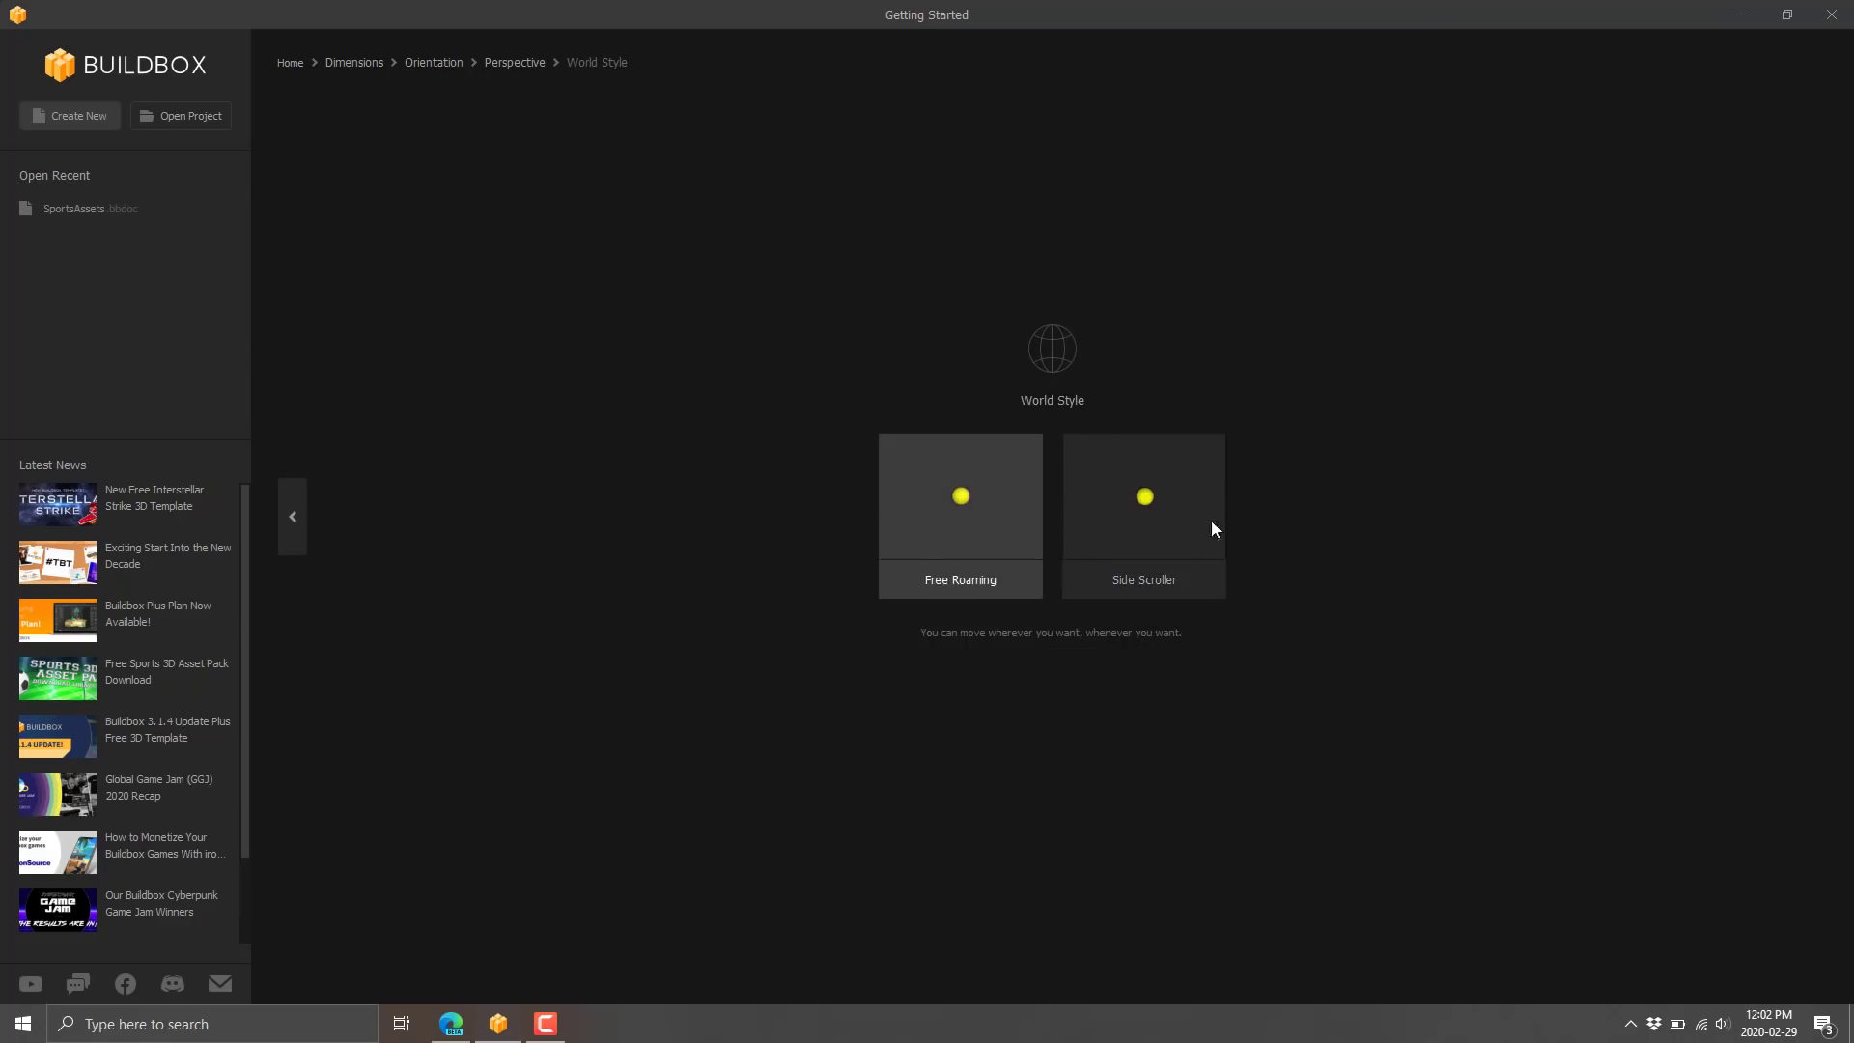
click(915, 525)
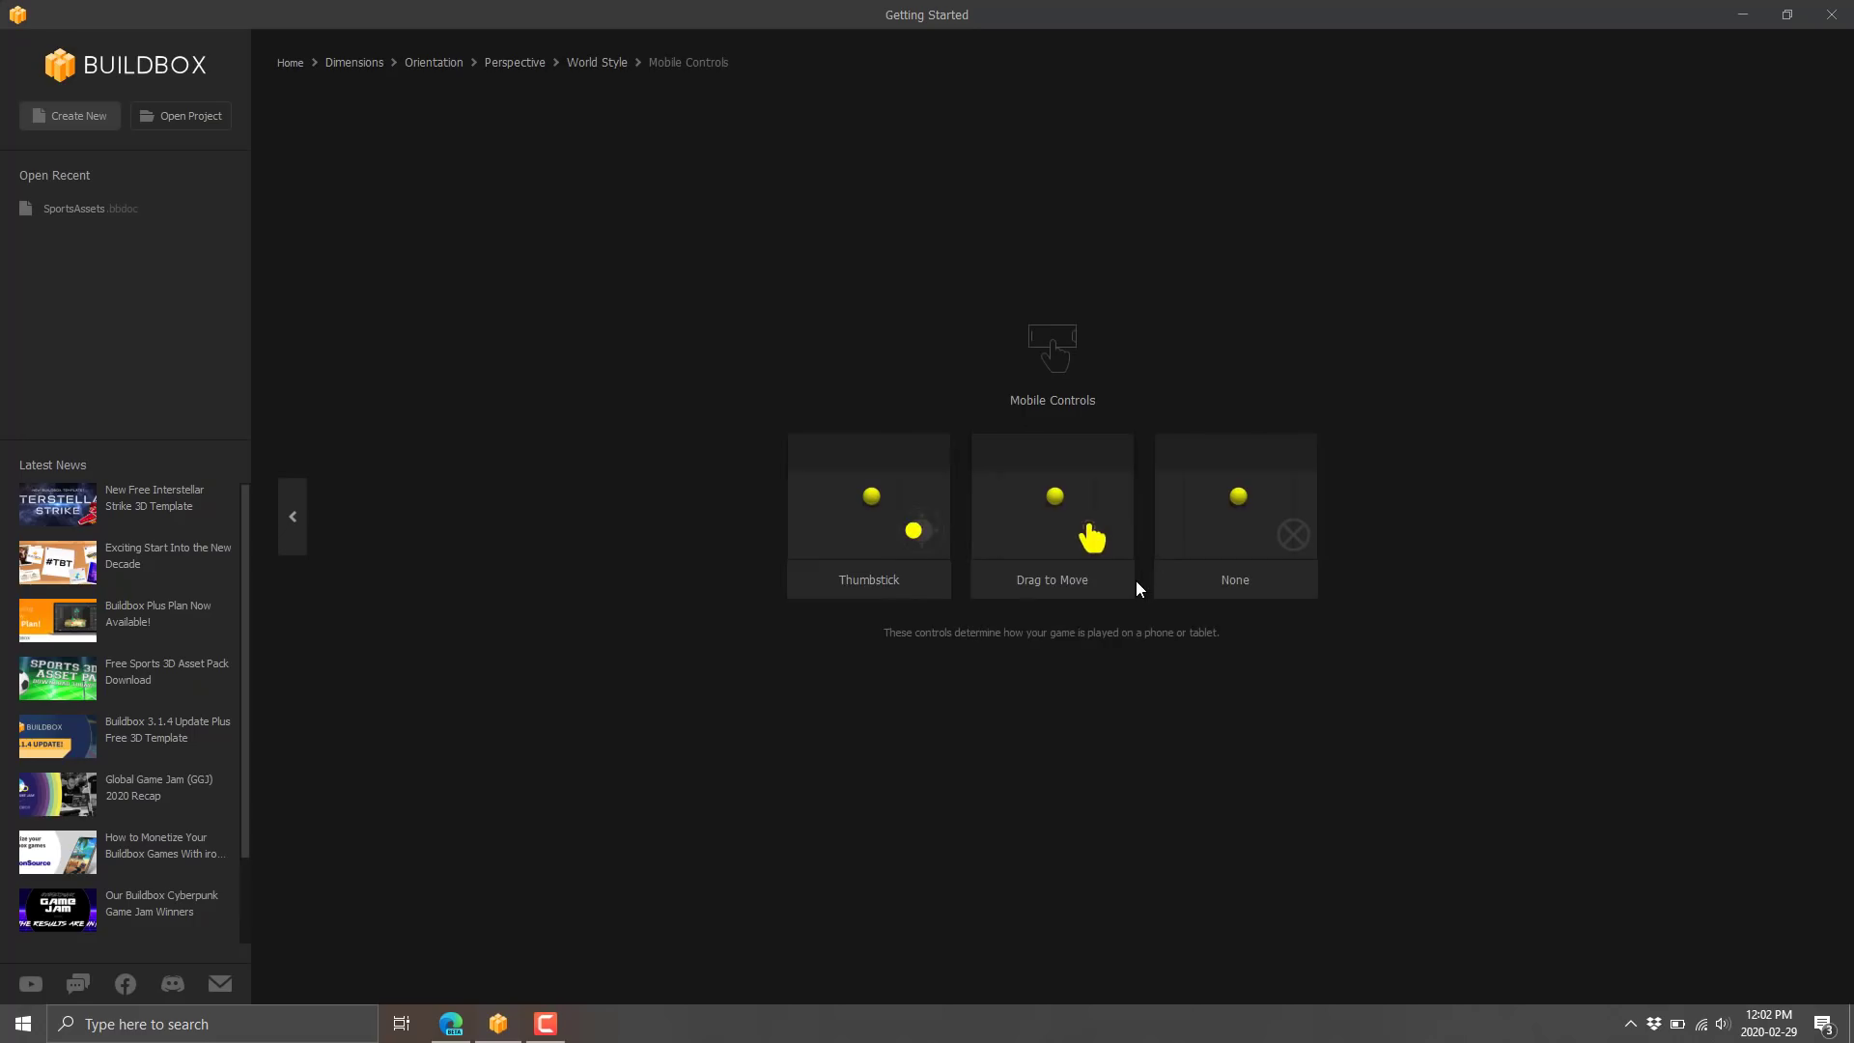
click(927, 563)
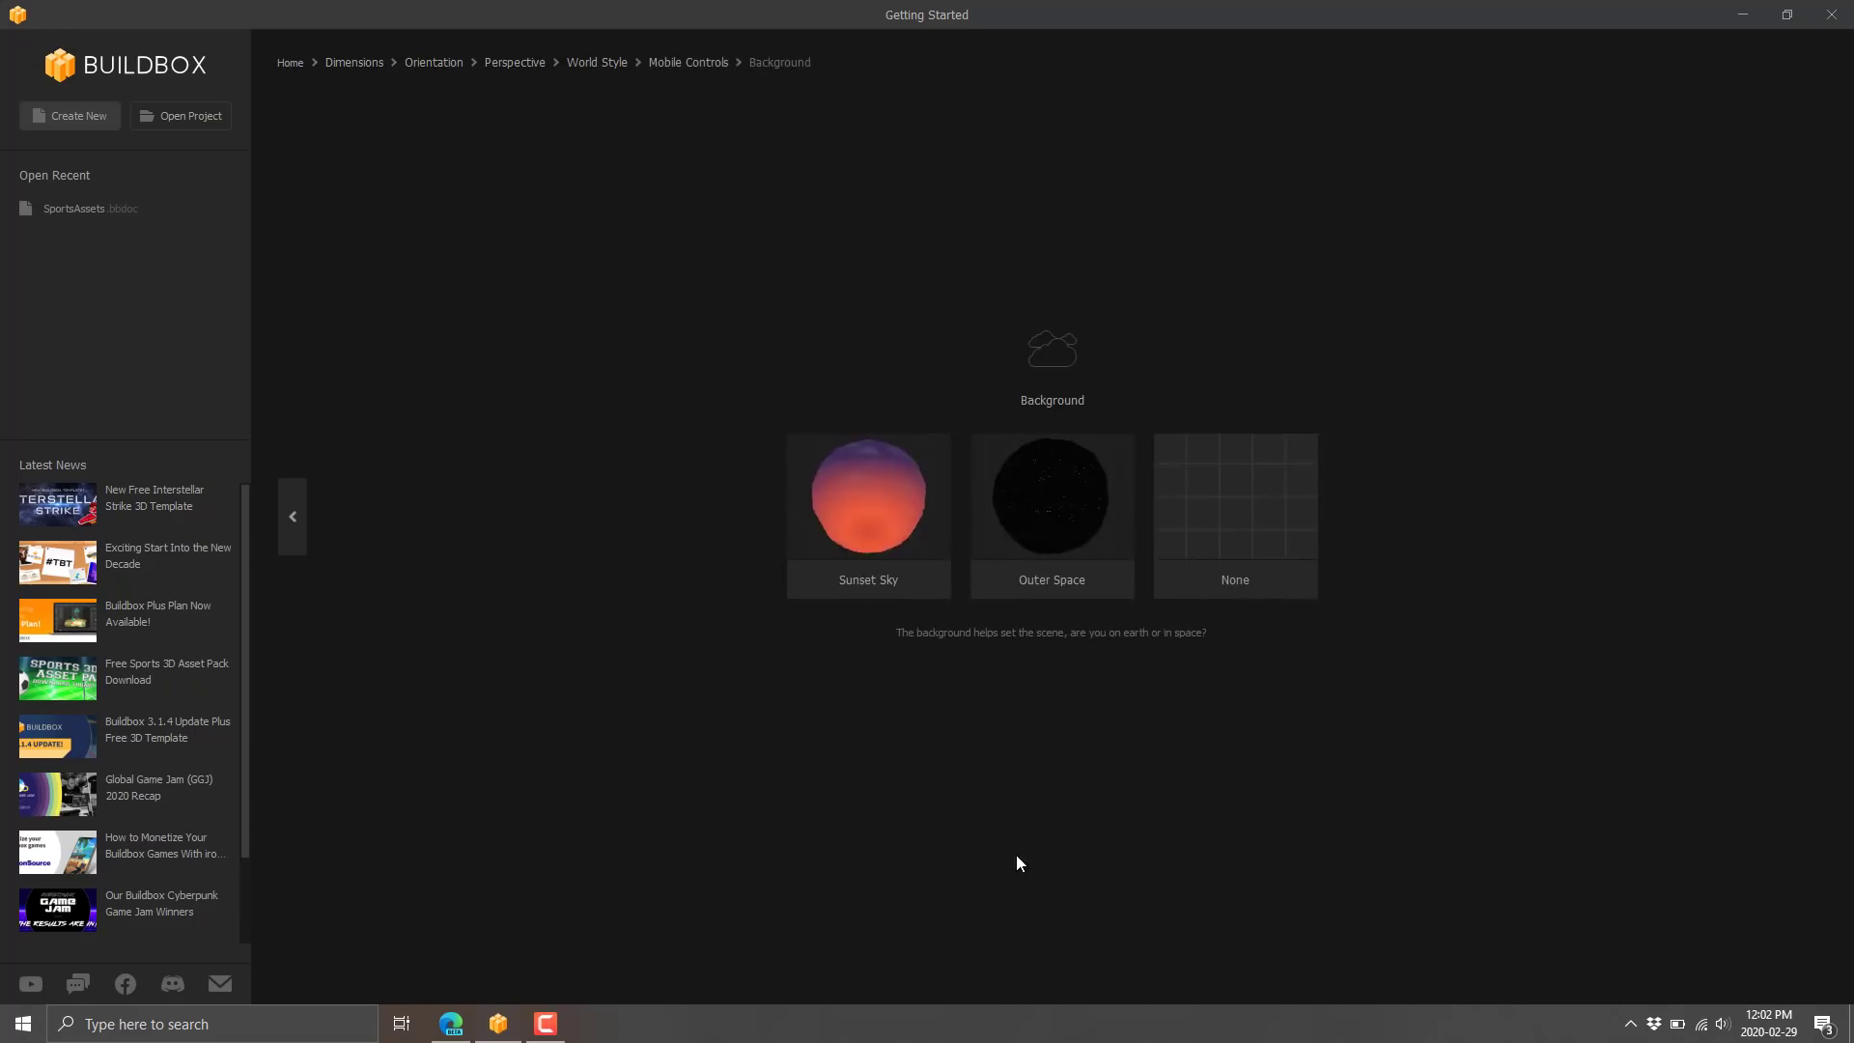
click(885, 502)
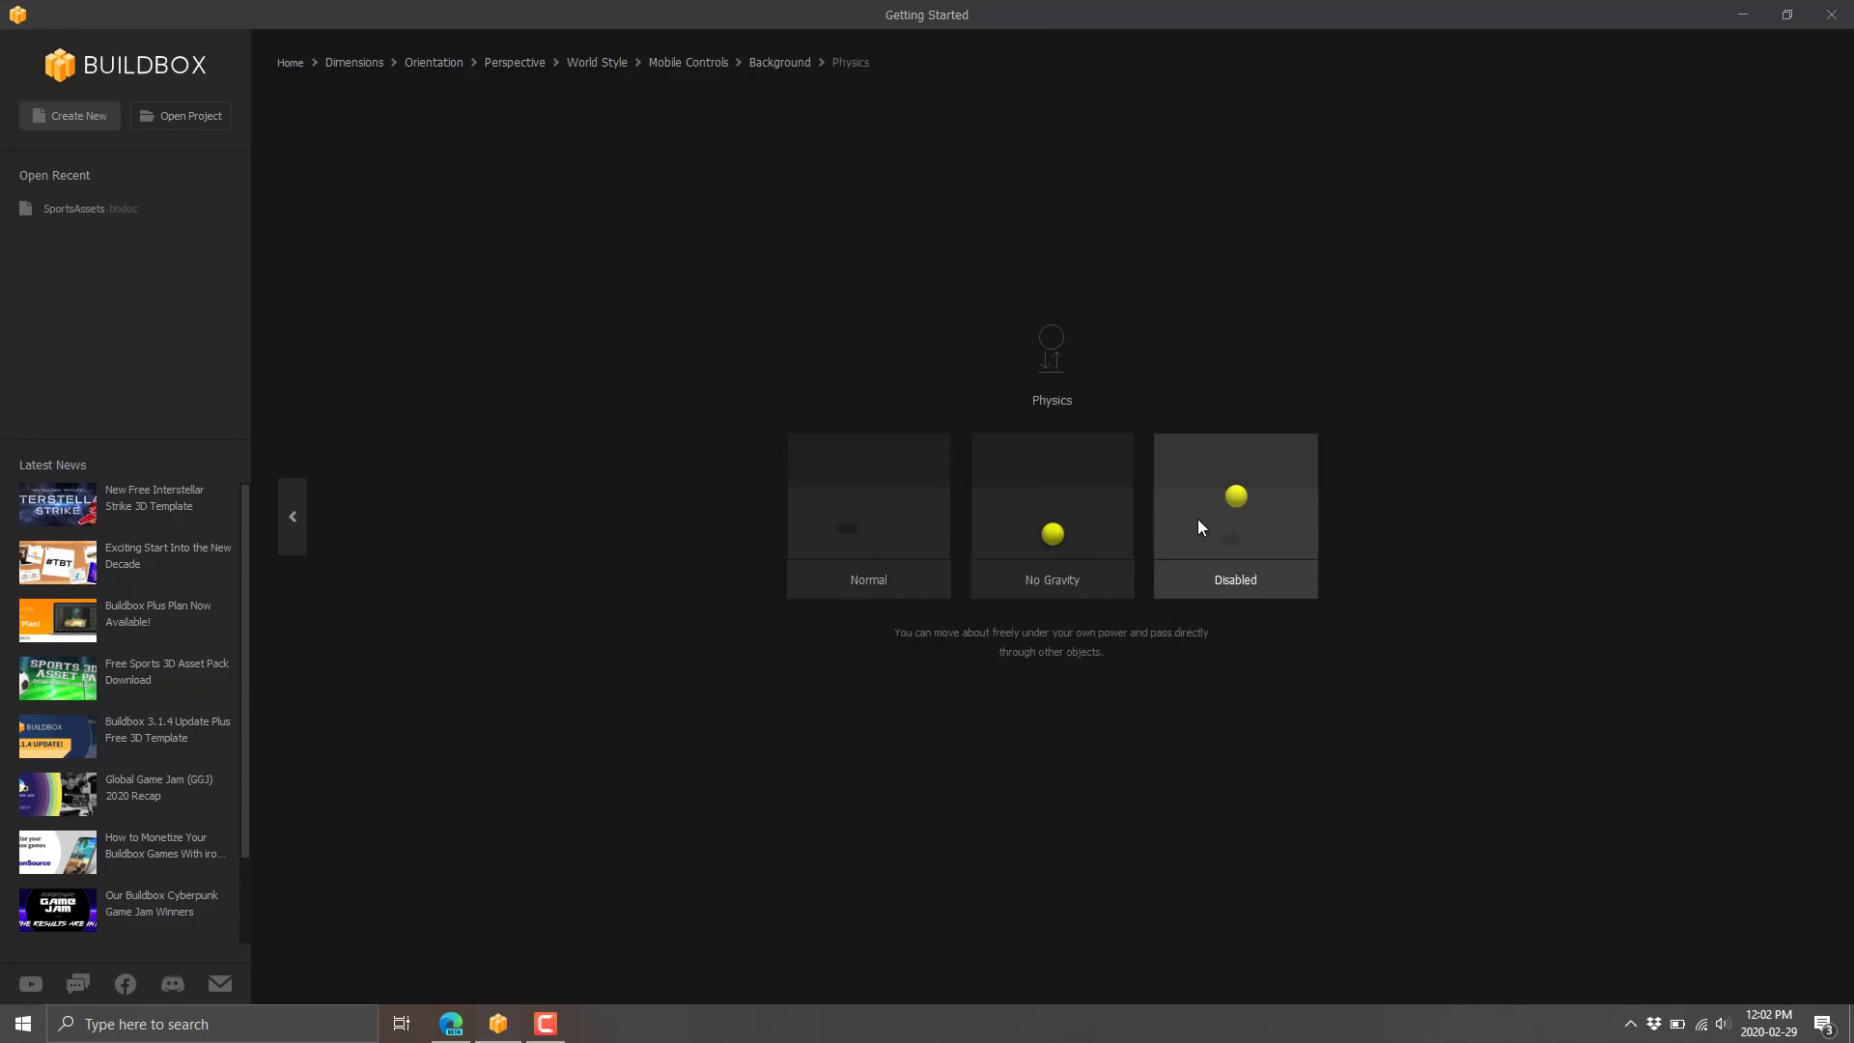
Step: Finish the wizard with Normal physics, the Spaceship character, Blank ground and the Meteorite ornament
click(908, 524)
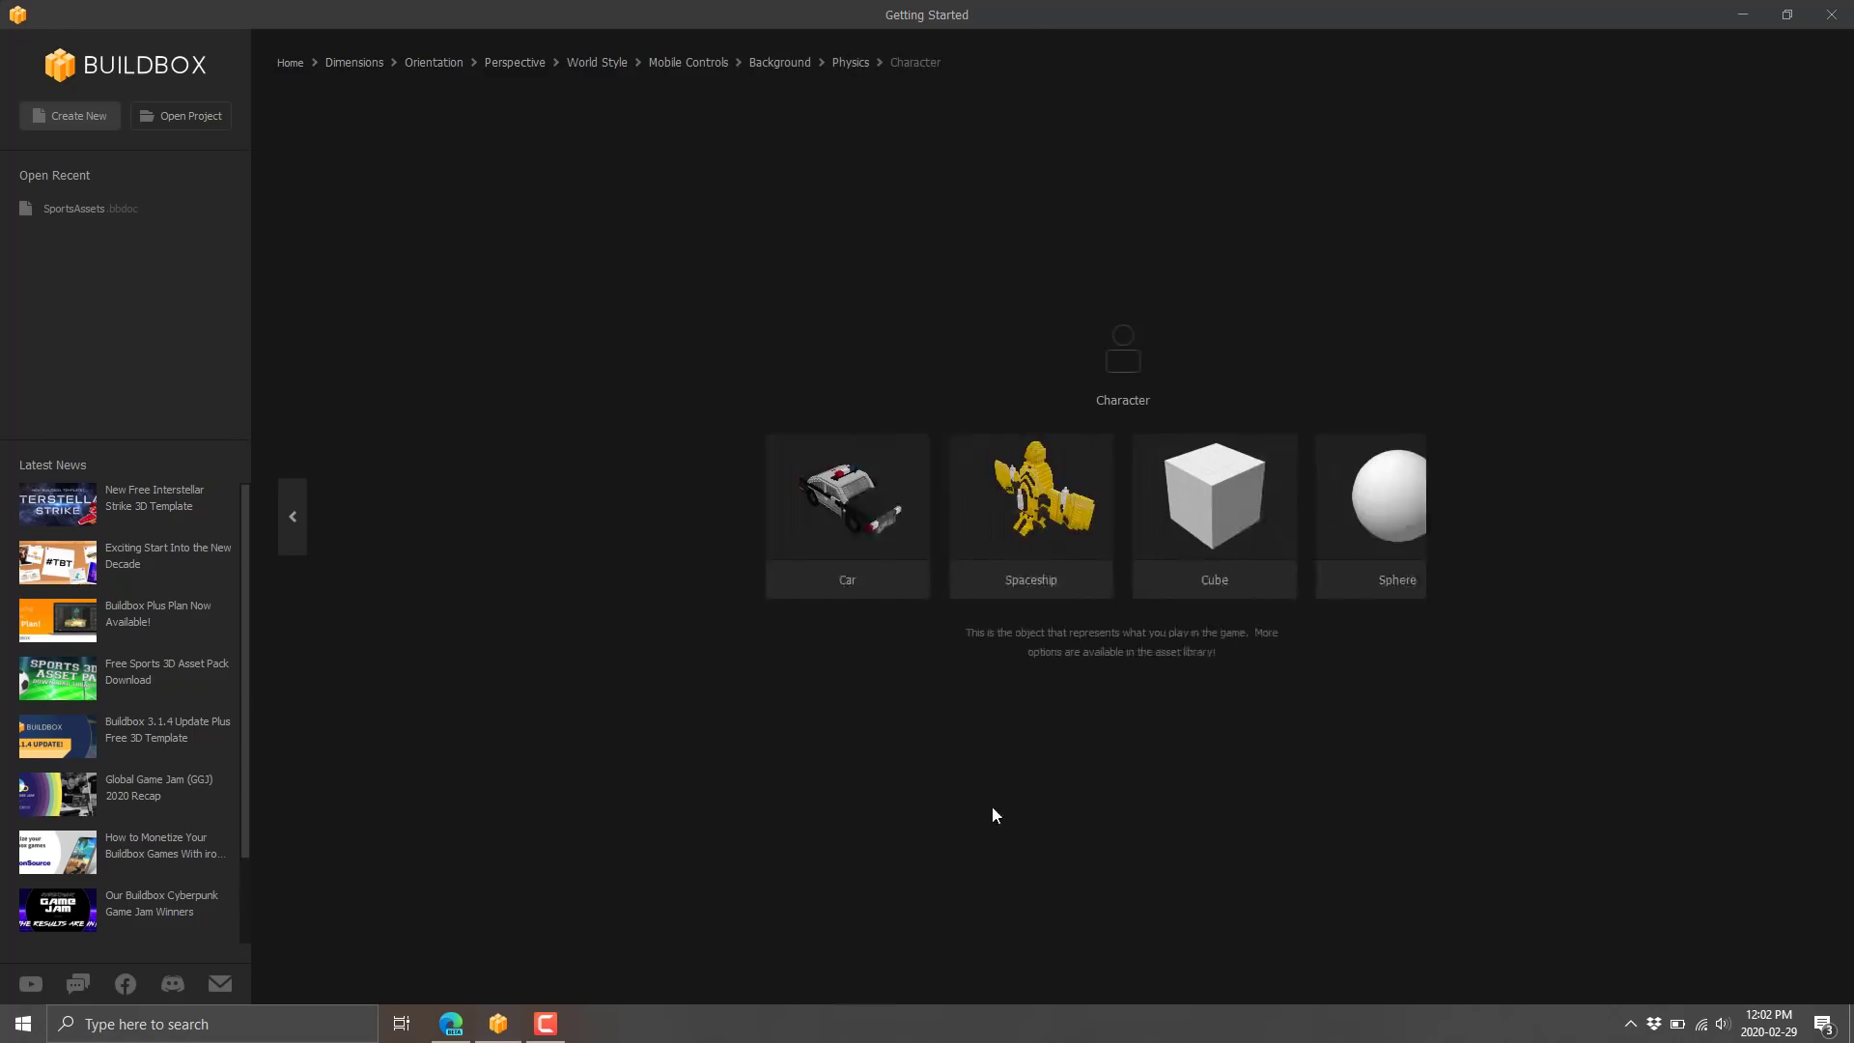
click(994, 500)
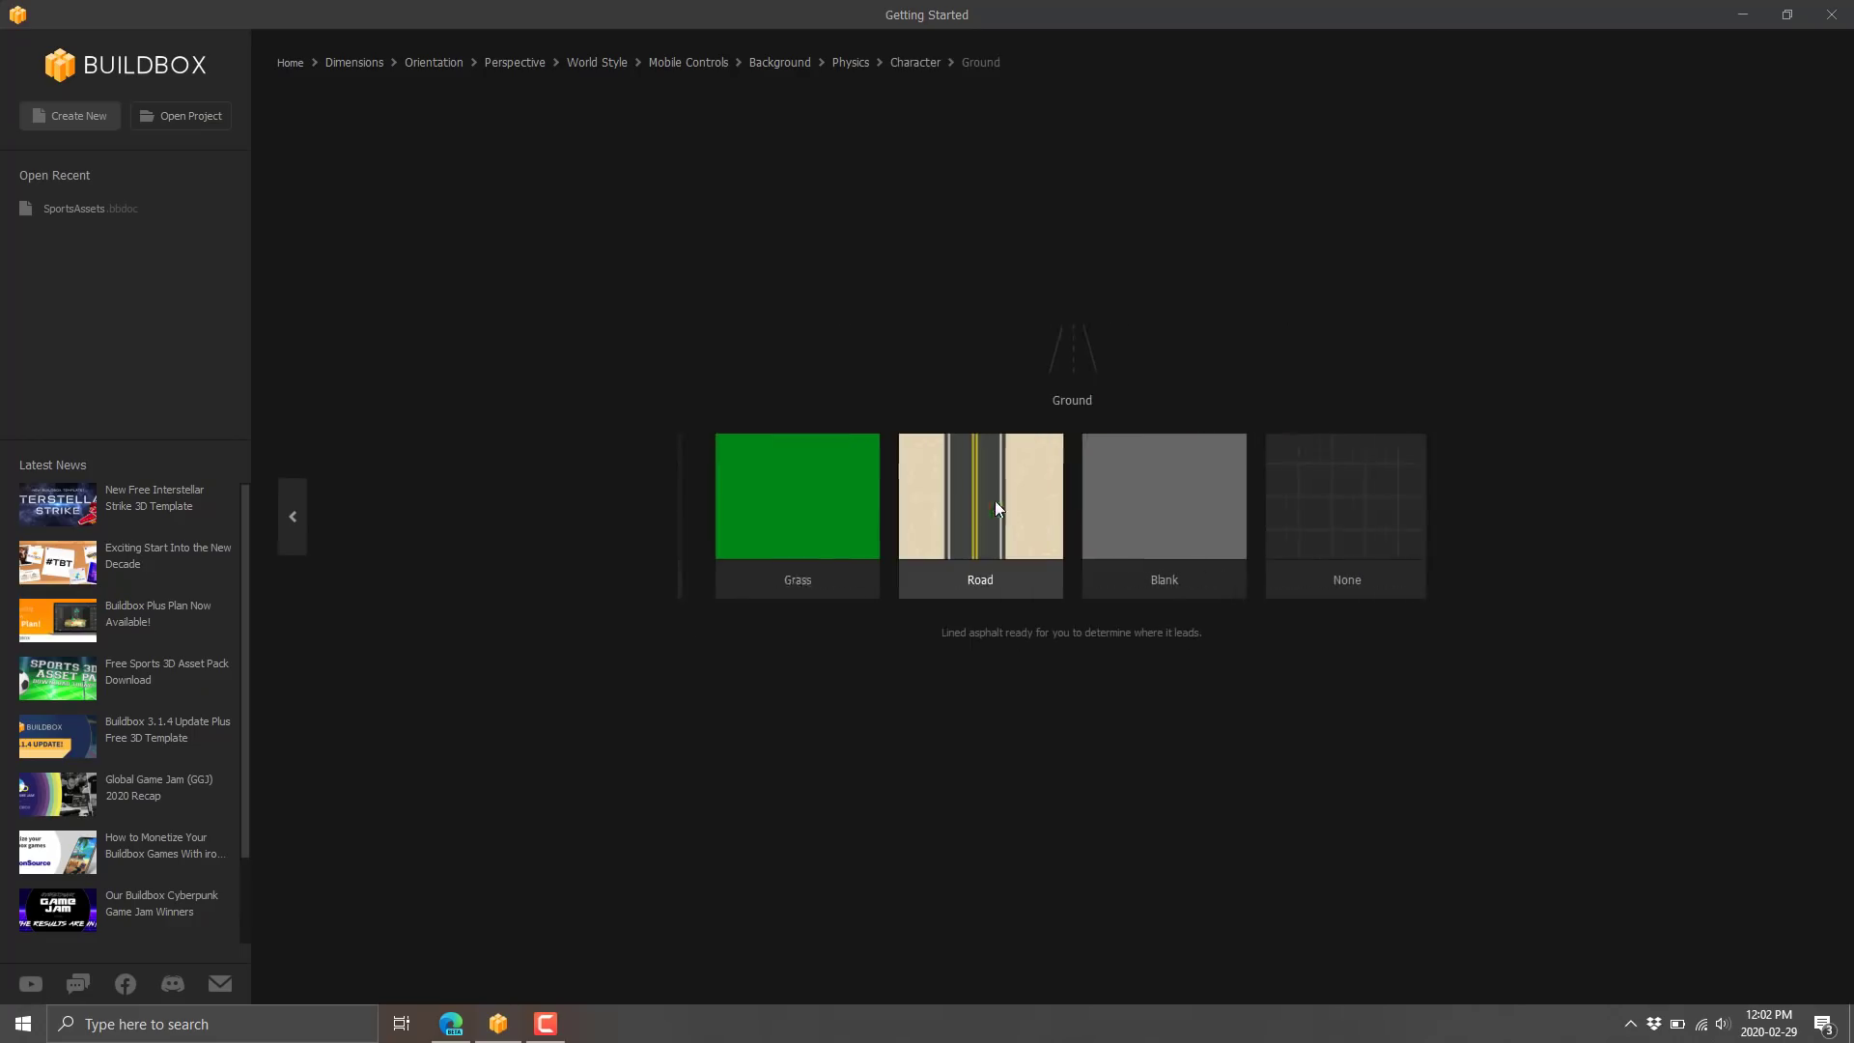
click(1120, 495)
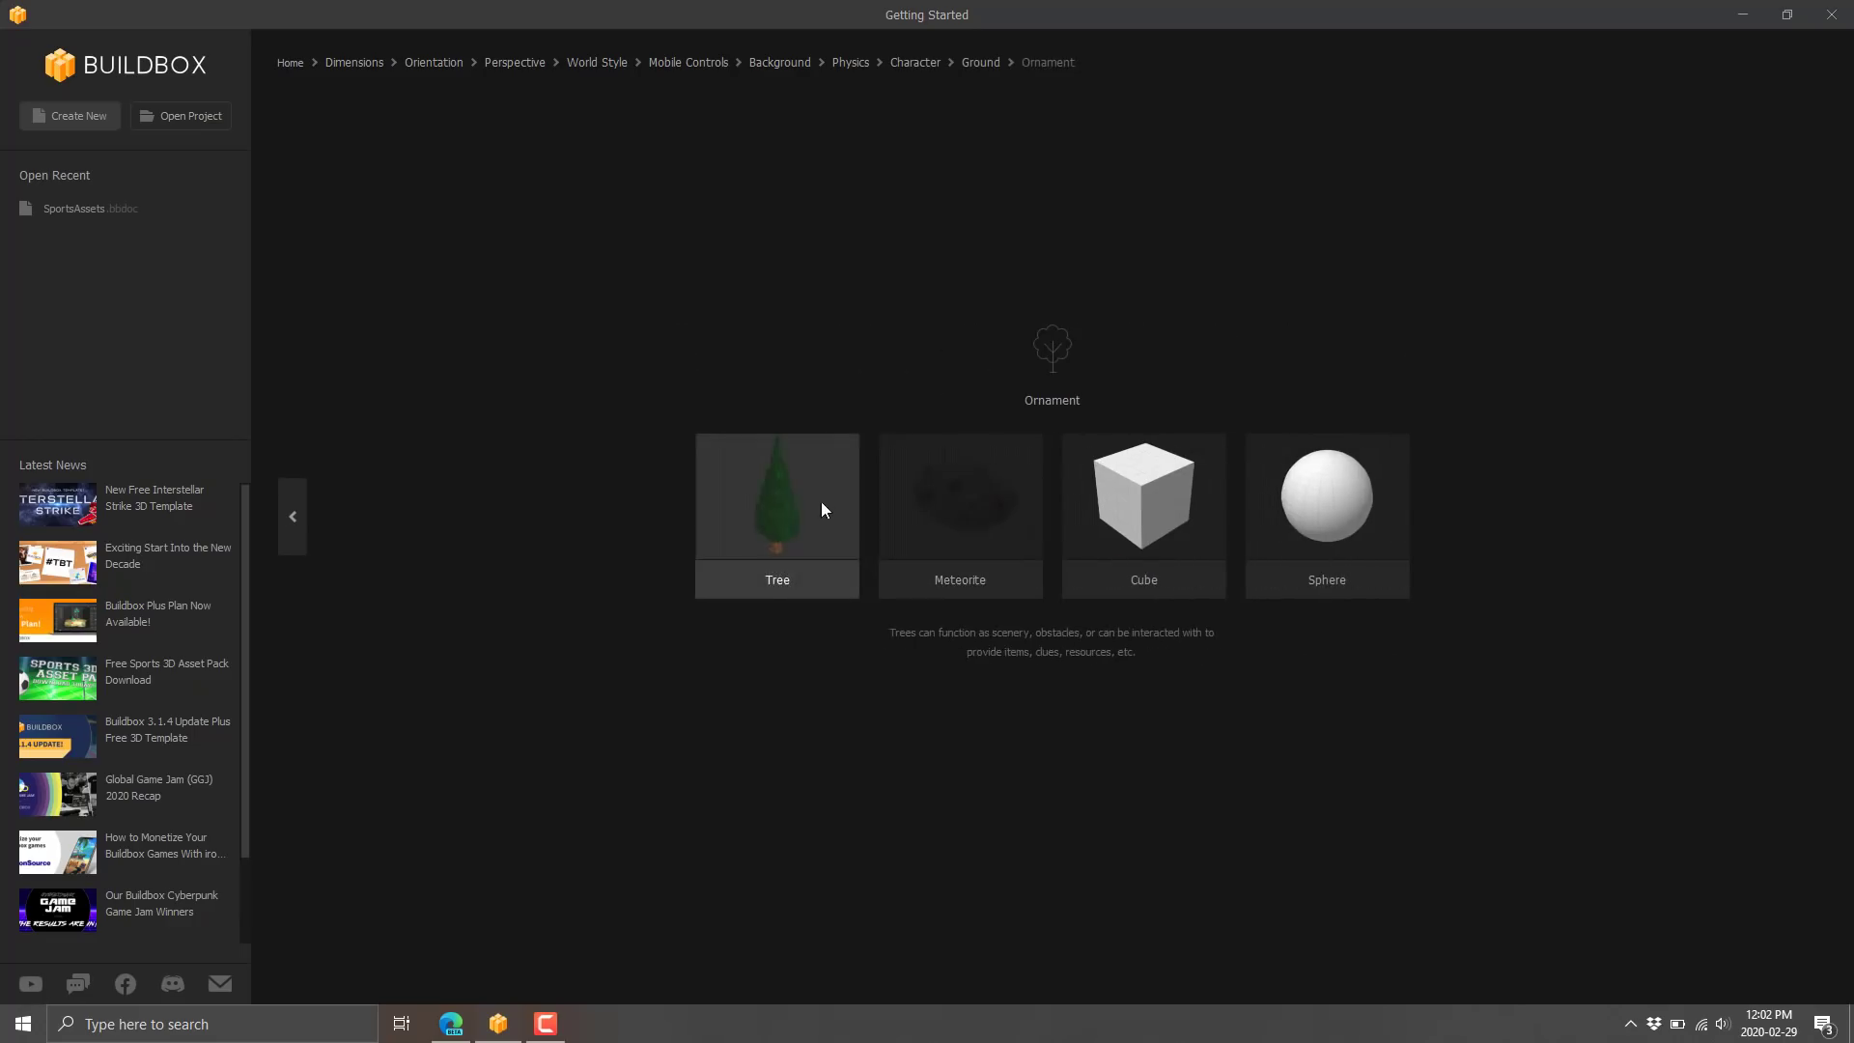
click(950, 505)
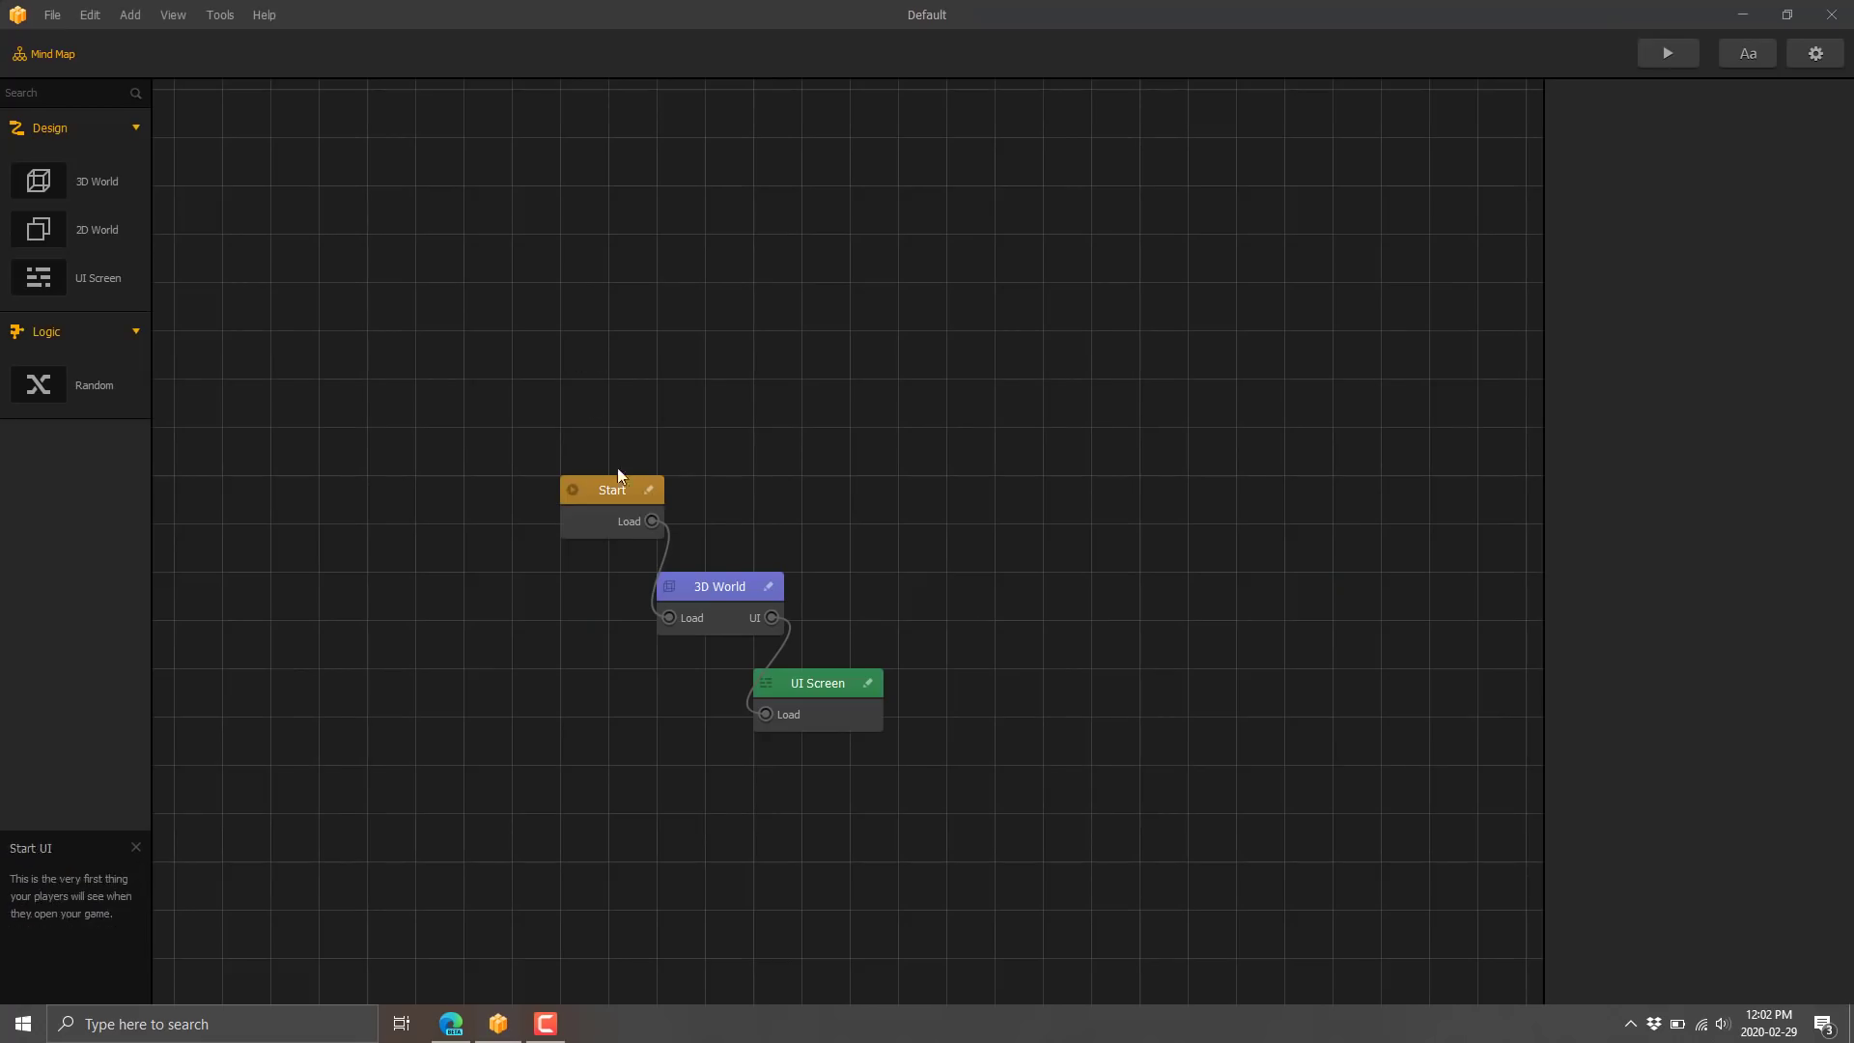
Step: Spread the Start, 3D World and UI Screen nodes apart on the mind map, and look inside the Start screen before returning
drag(599, 481, 382, 533)
drag(821, 682, 891, 652)
drag(1098, 593, 1110, 591)
click(708, 580)
double_click(404, 548)
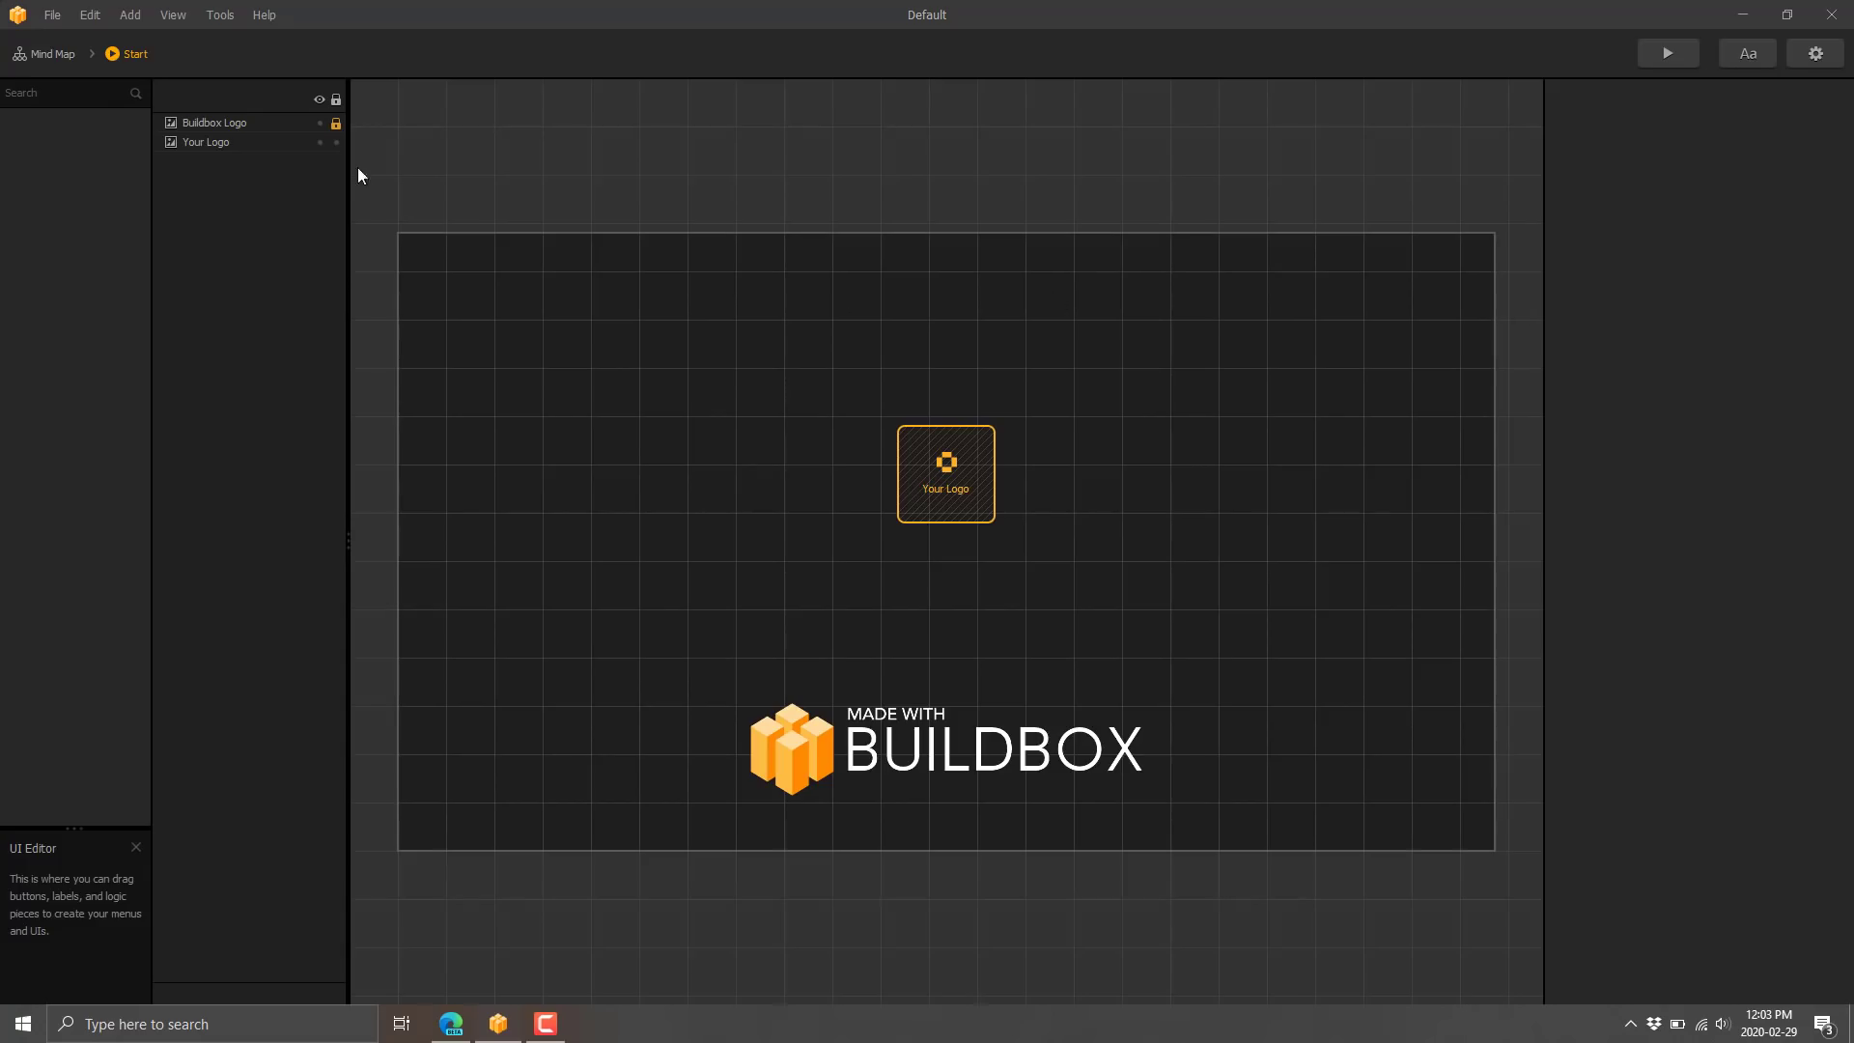
click(48, 53)
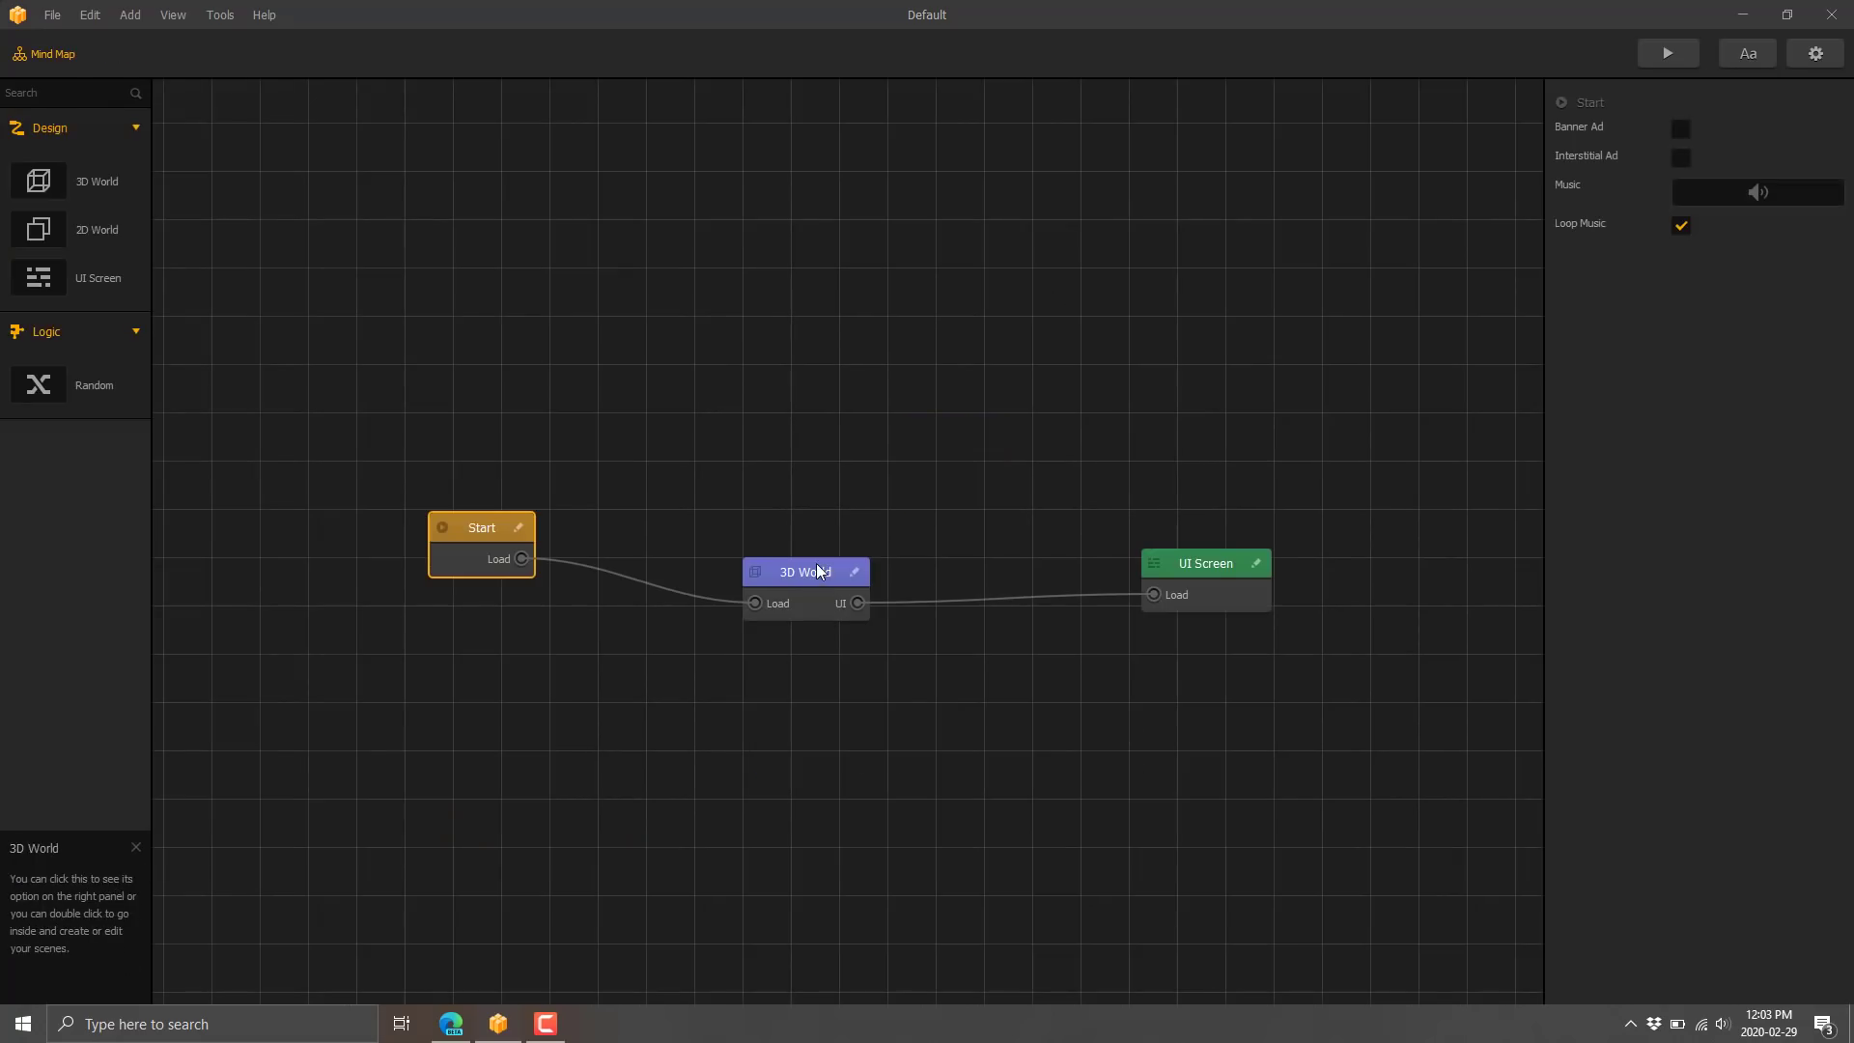
Step: Look inside the UI Screen, return to the mind map and view the scene of the 3D World
double_click(1207, 564)
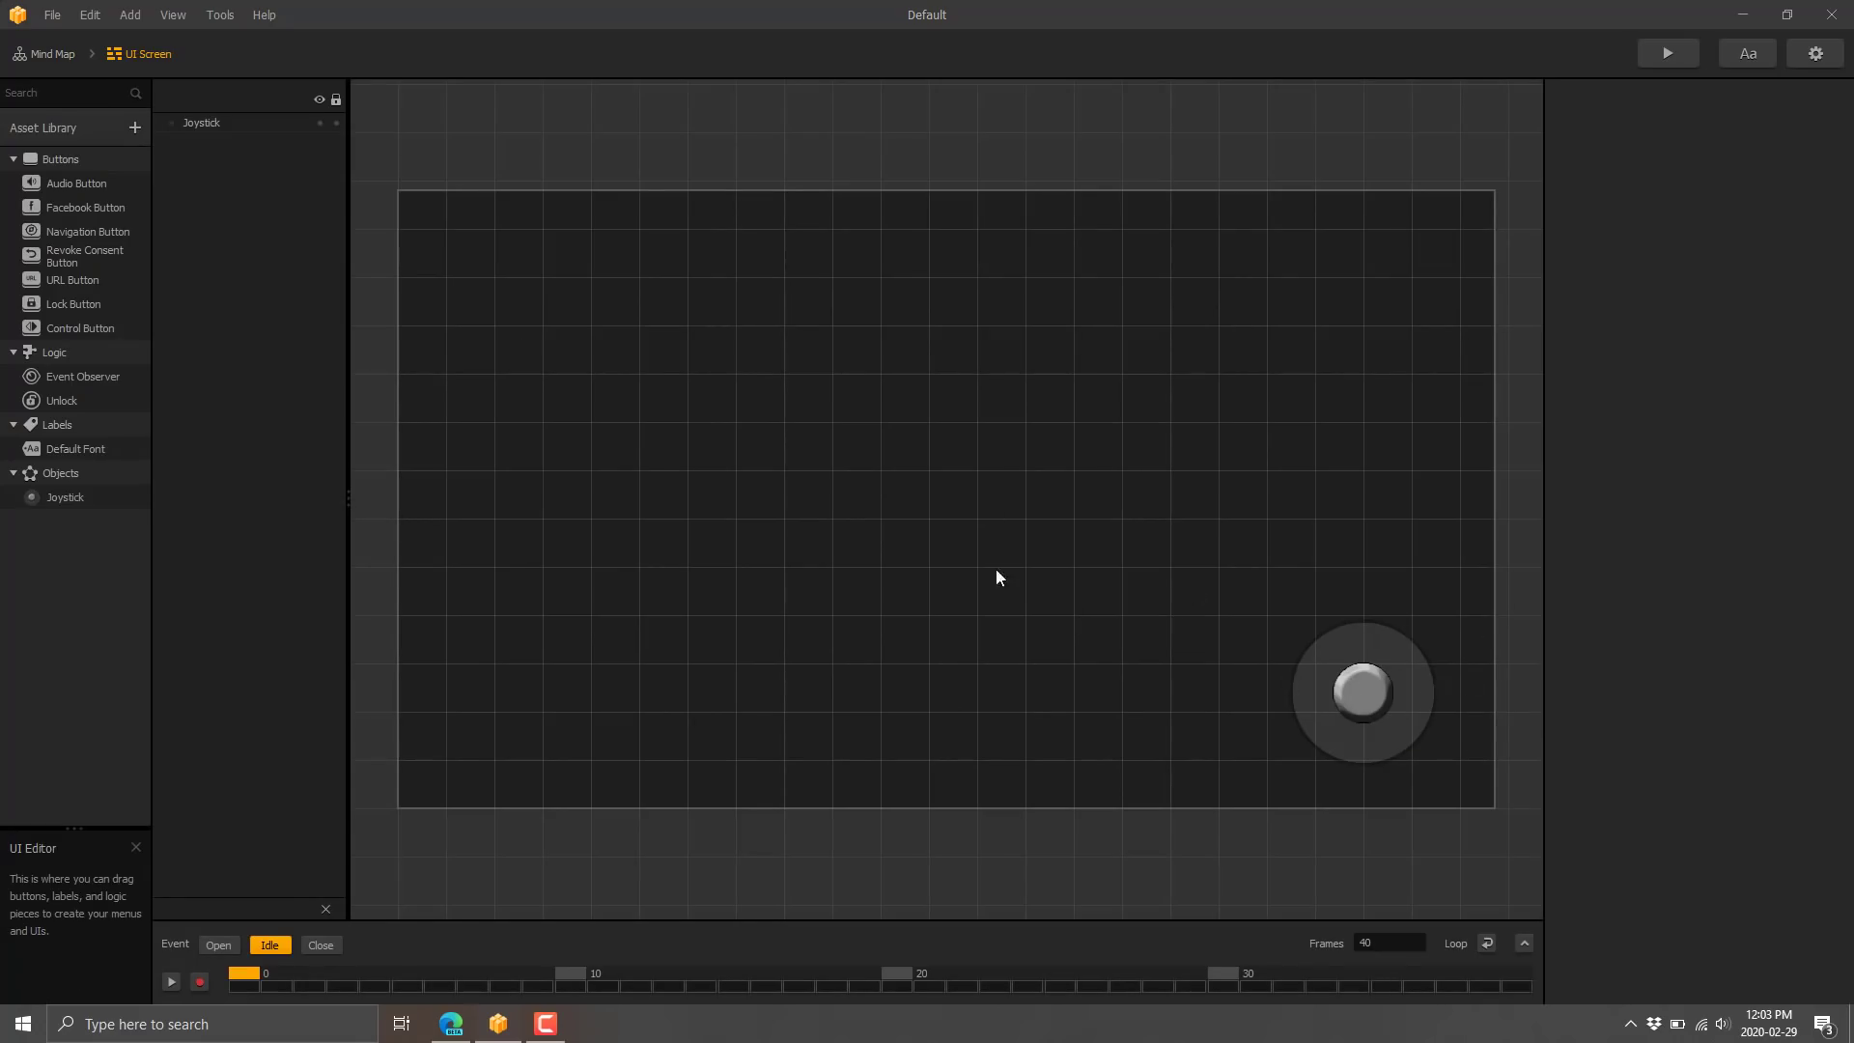
click(70, 53)
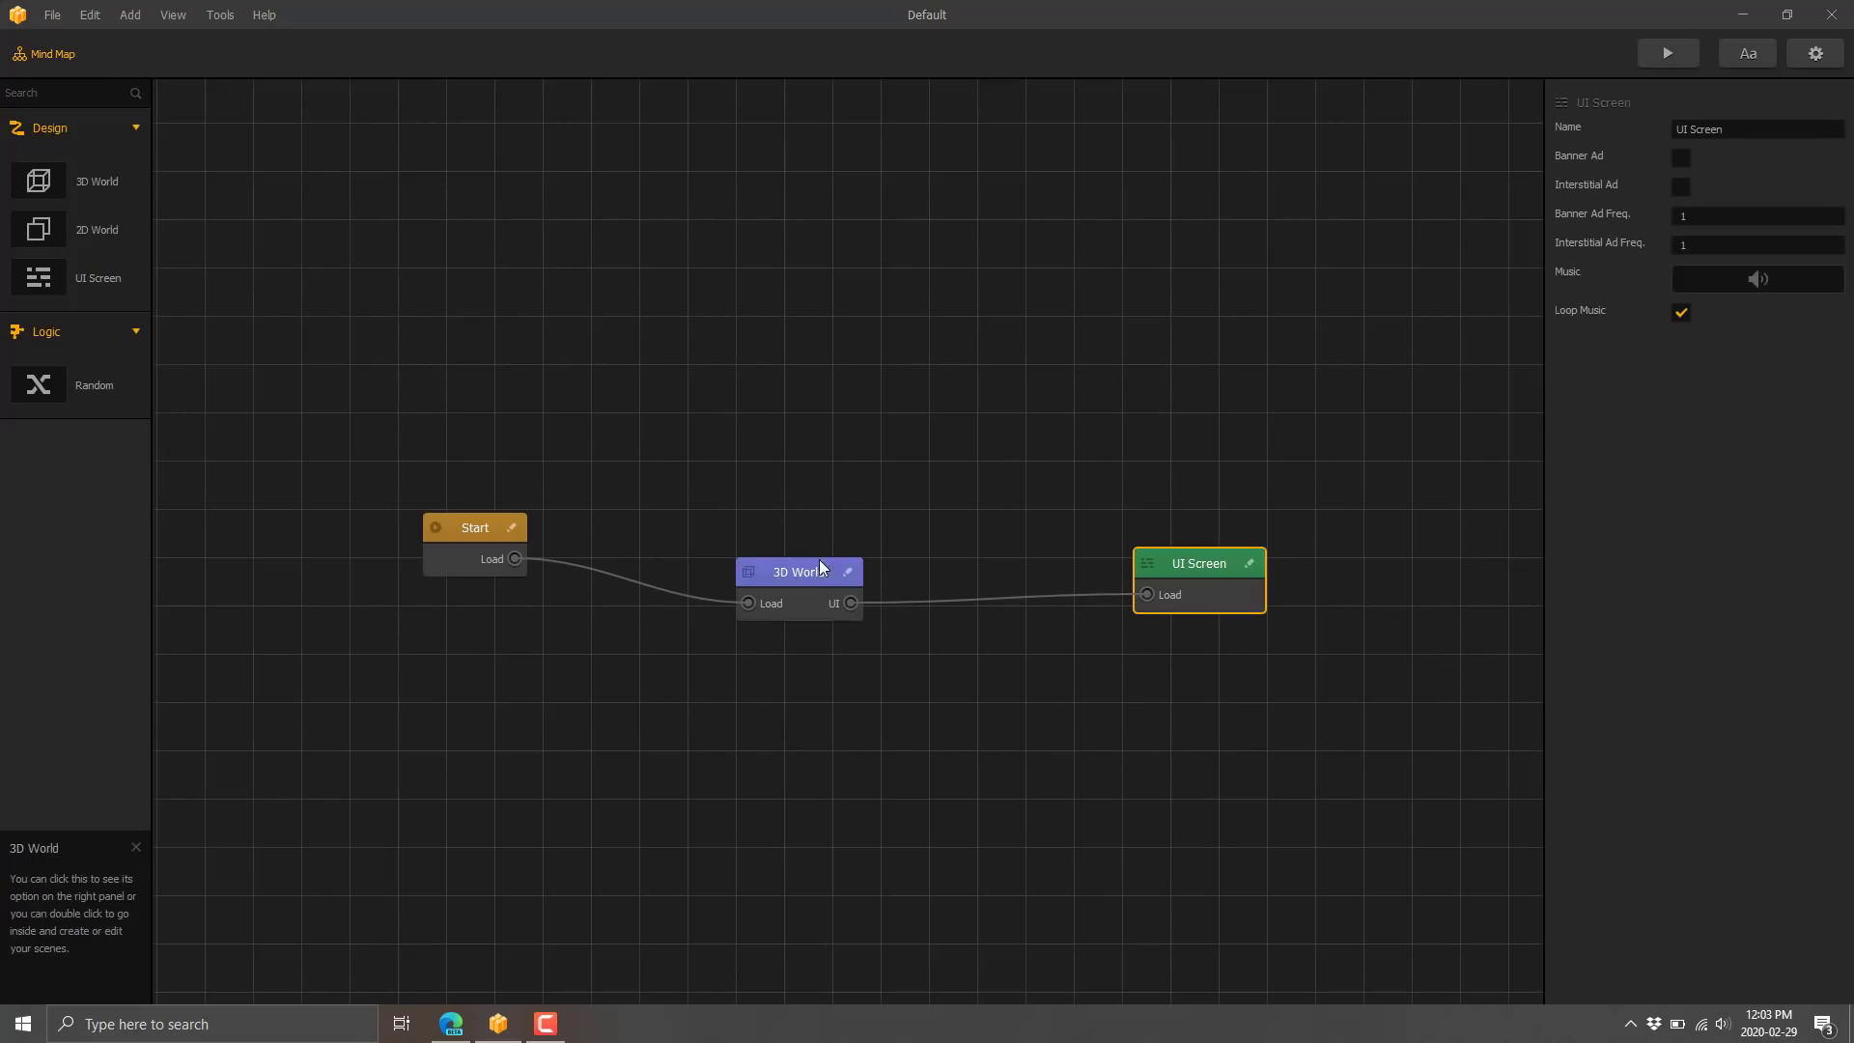
click(810, 569)
double_click(810, 570)
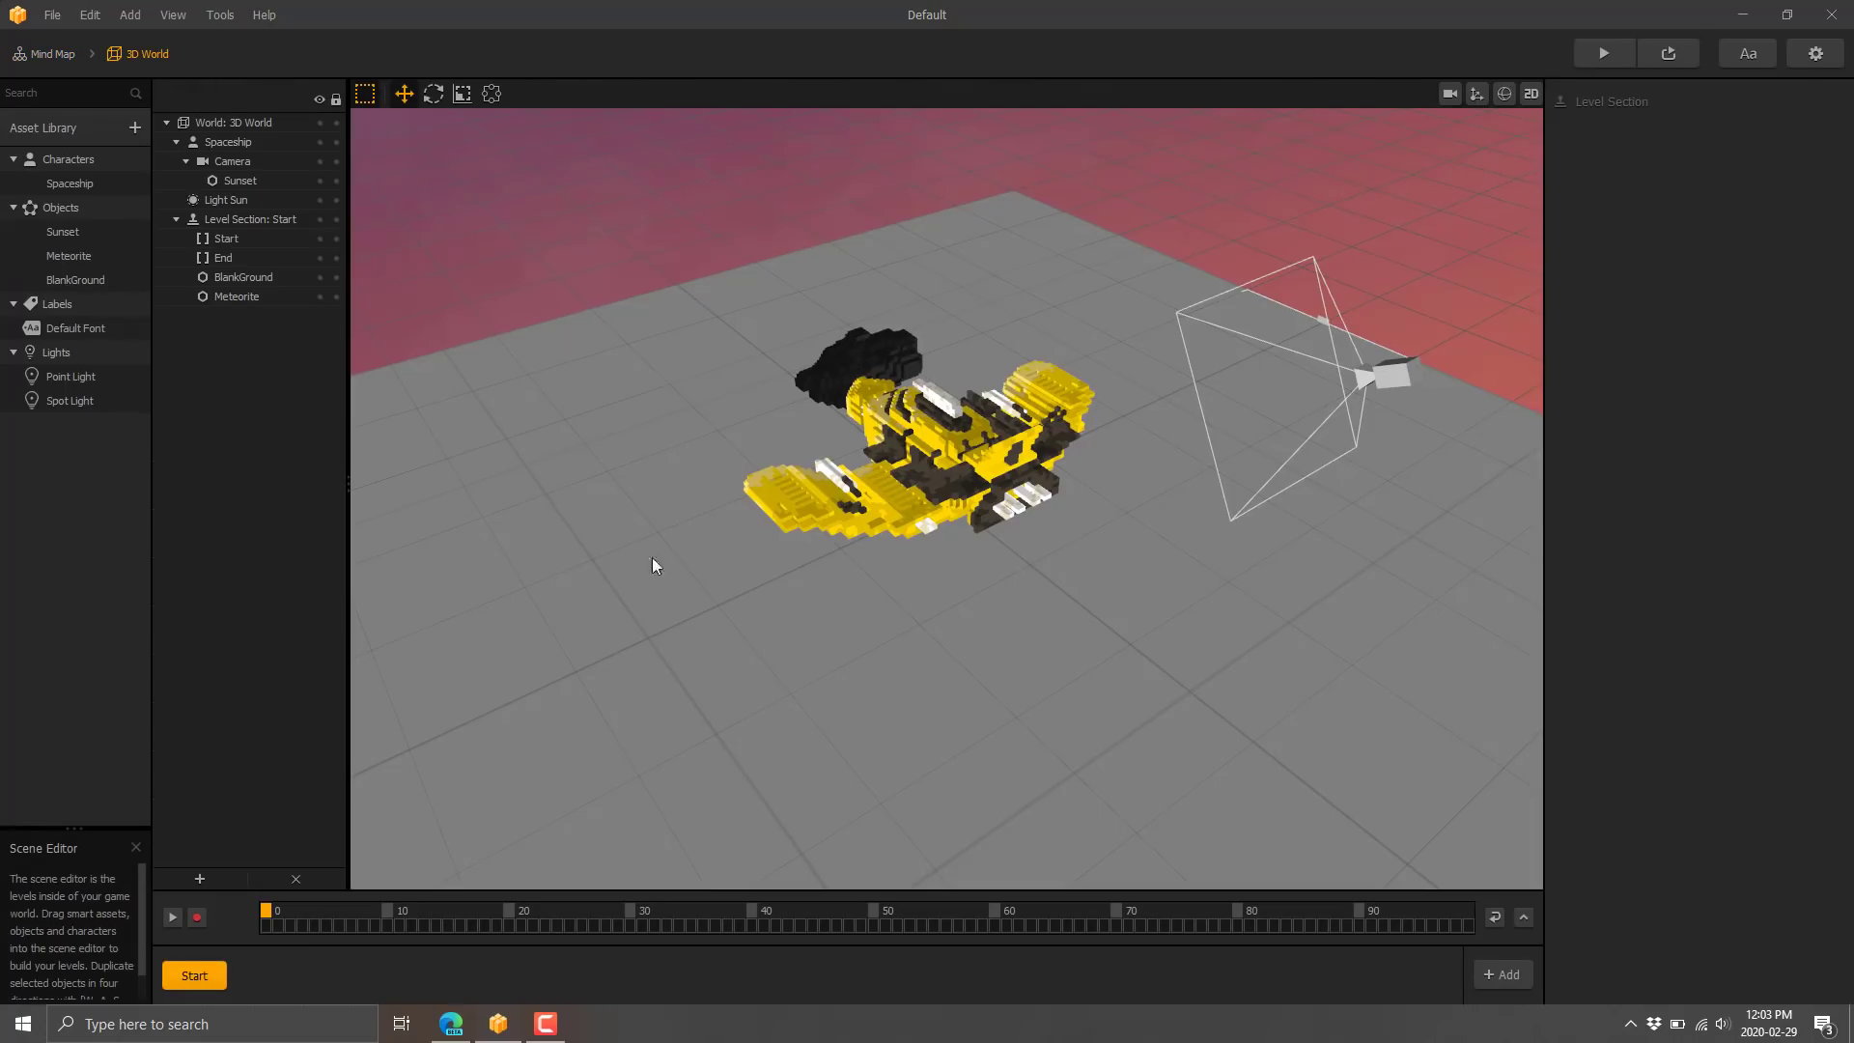
right_drag(956, 558, 802, 515)
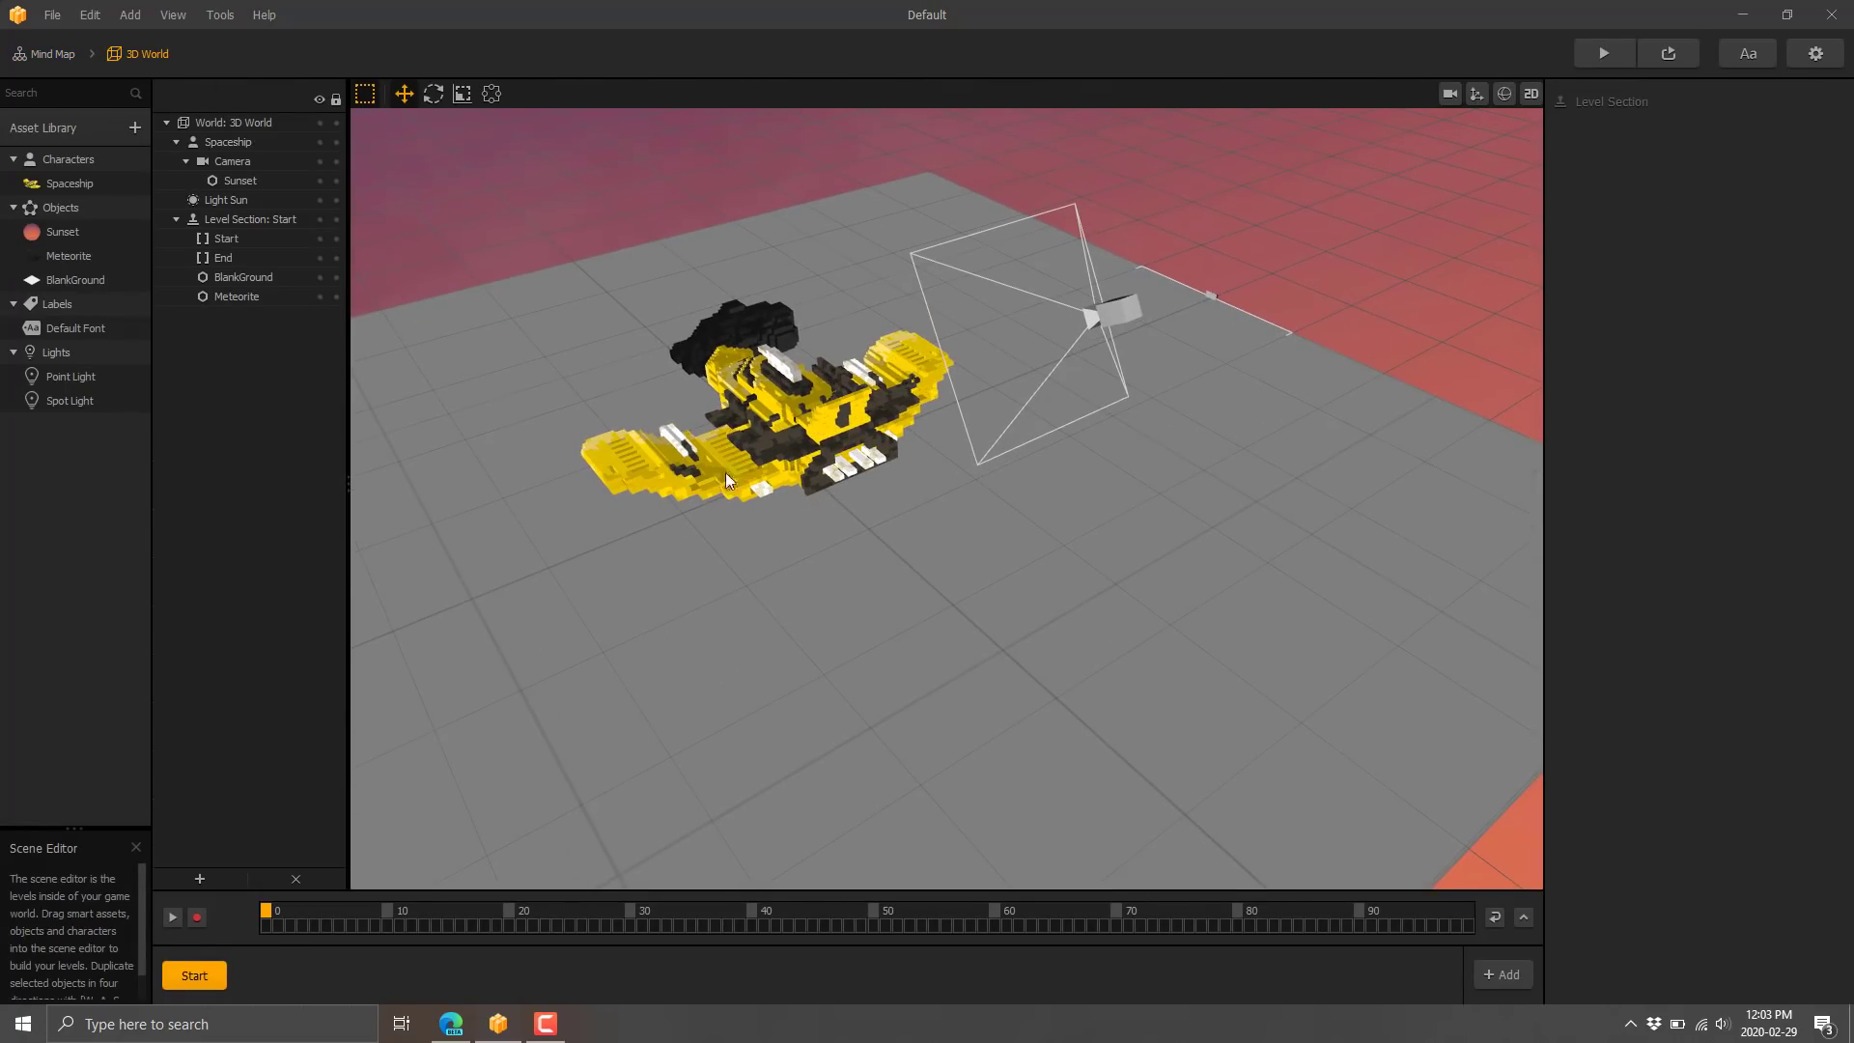
Step: Raise the Meteorite above the ground to a Y position of about 2.5
click(789, 612)
right_drag(900, 584, 1072, 381)
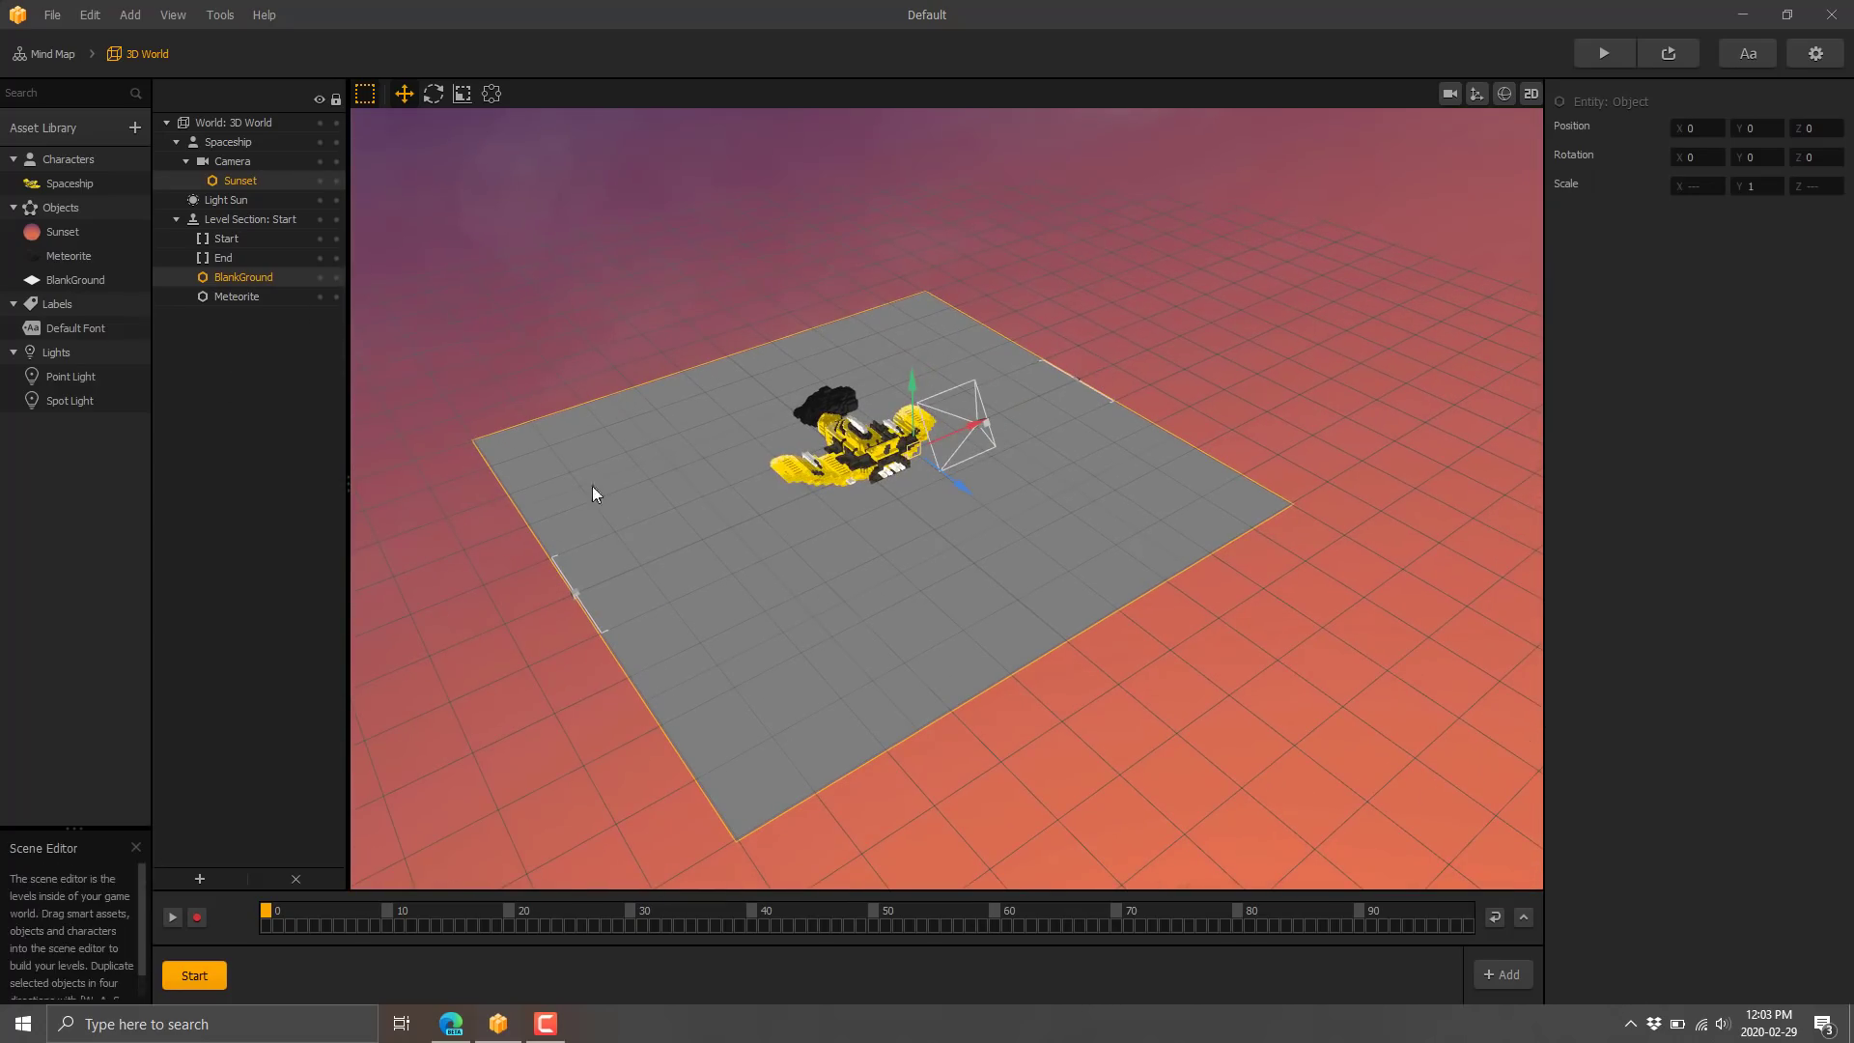
click(241, 297)
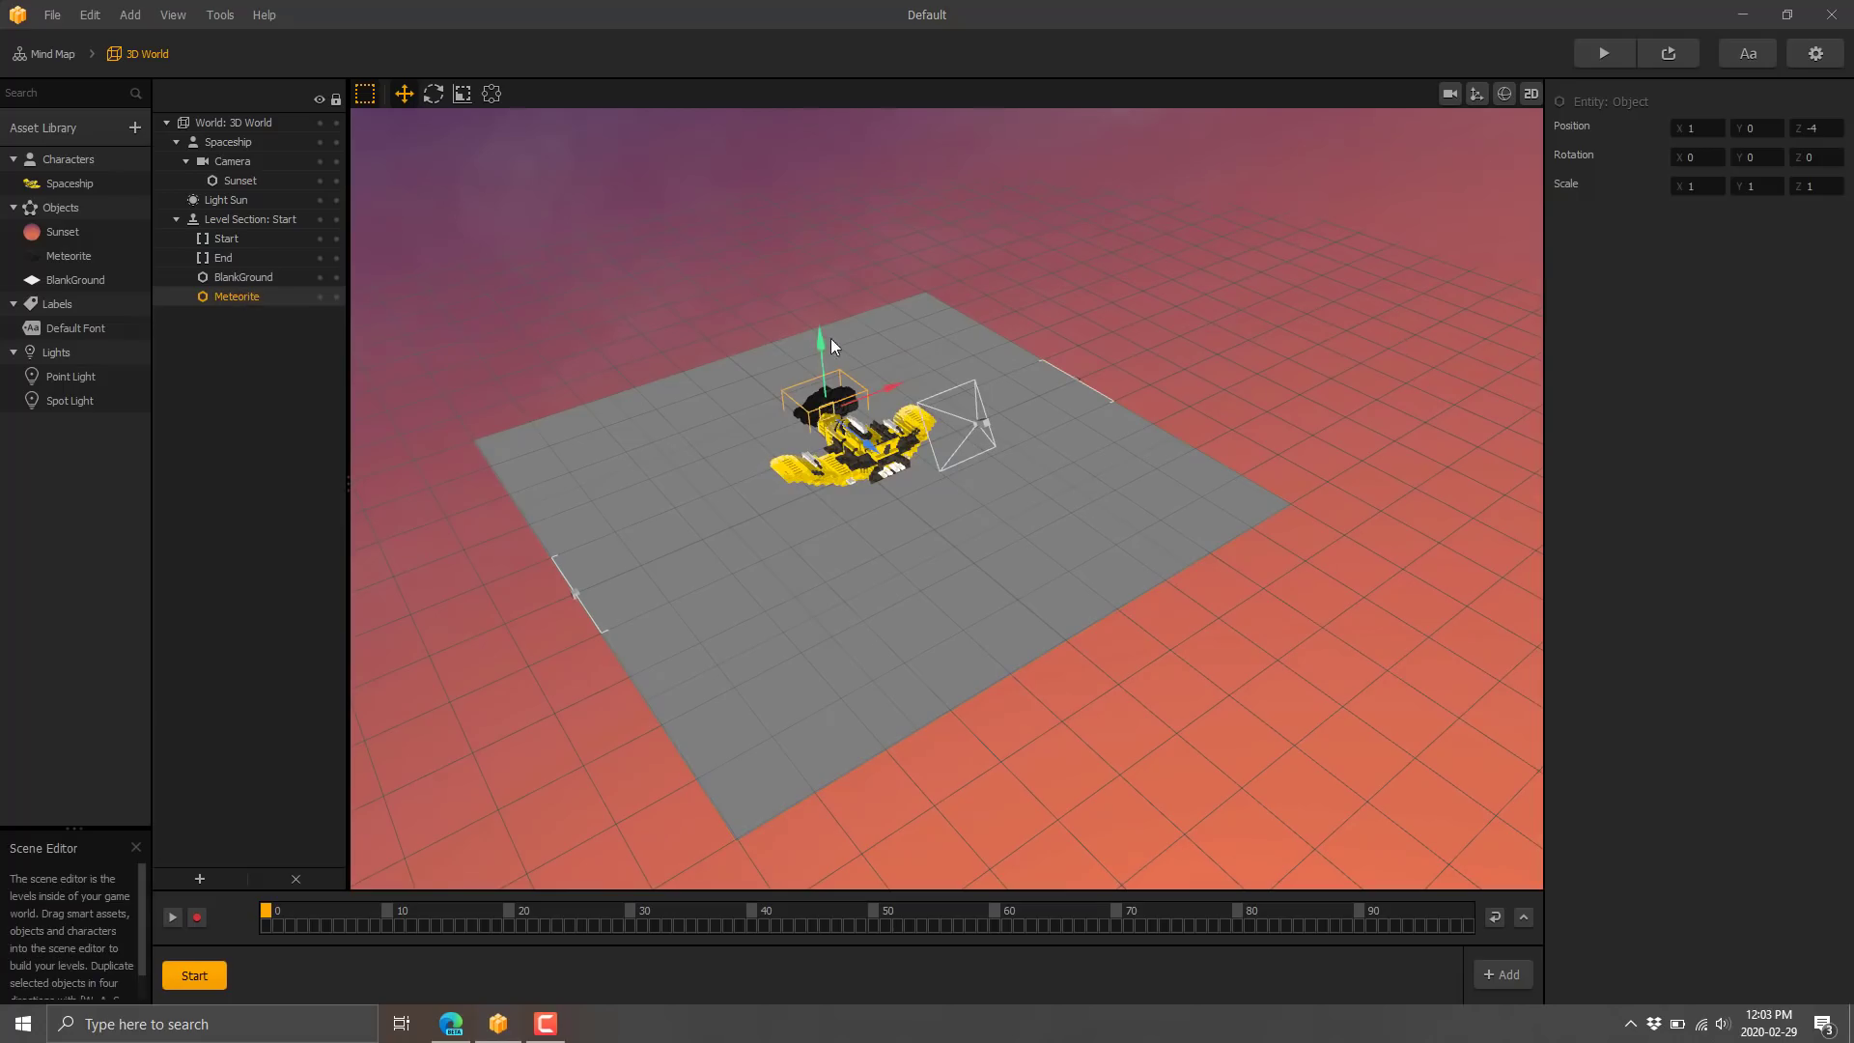
drag(820, 332, 823, 250)
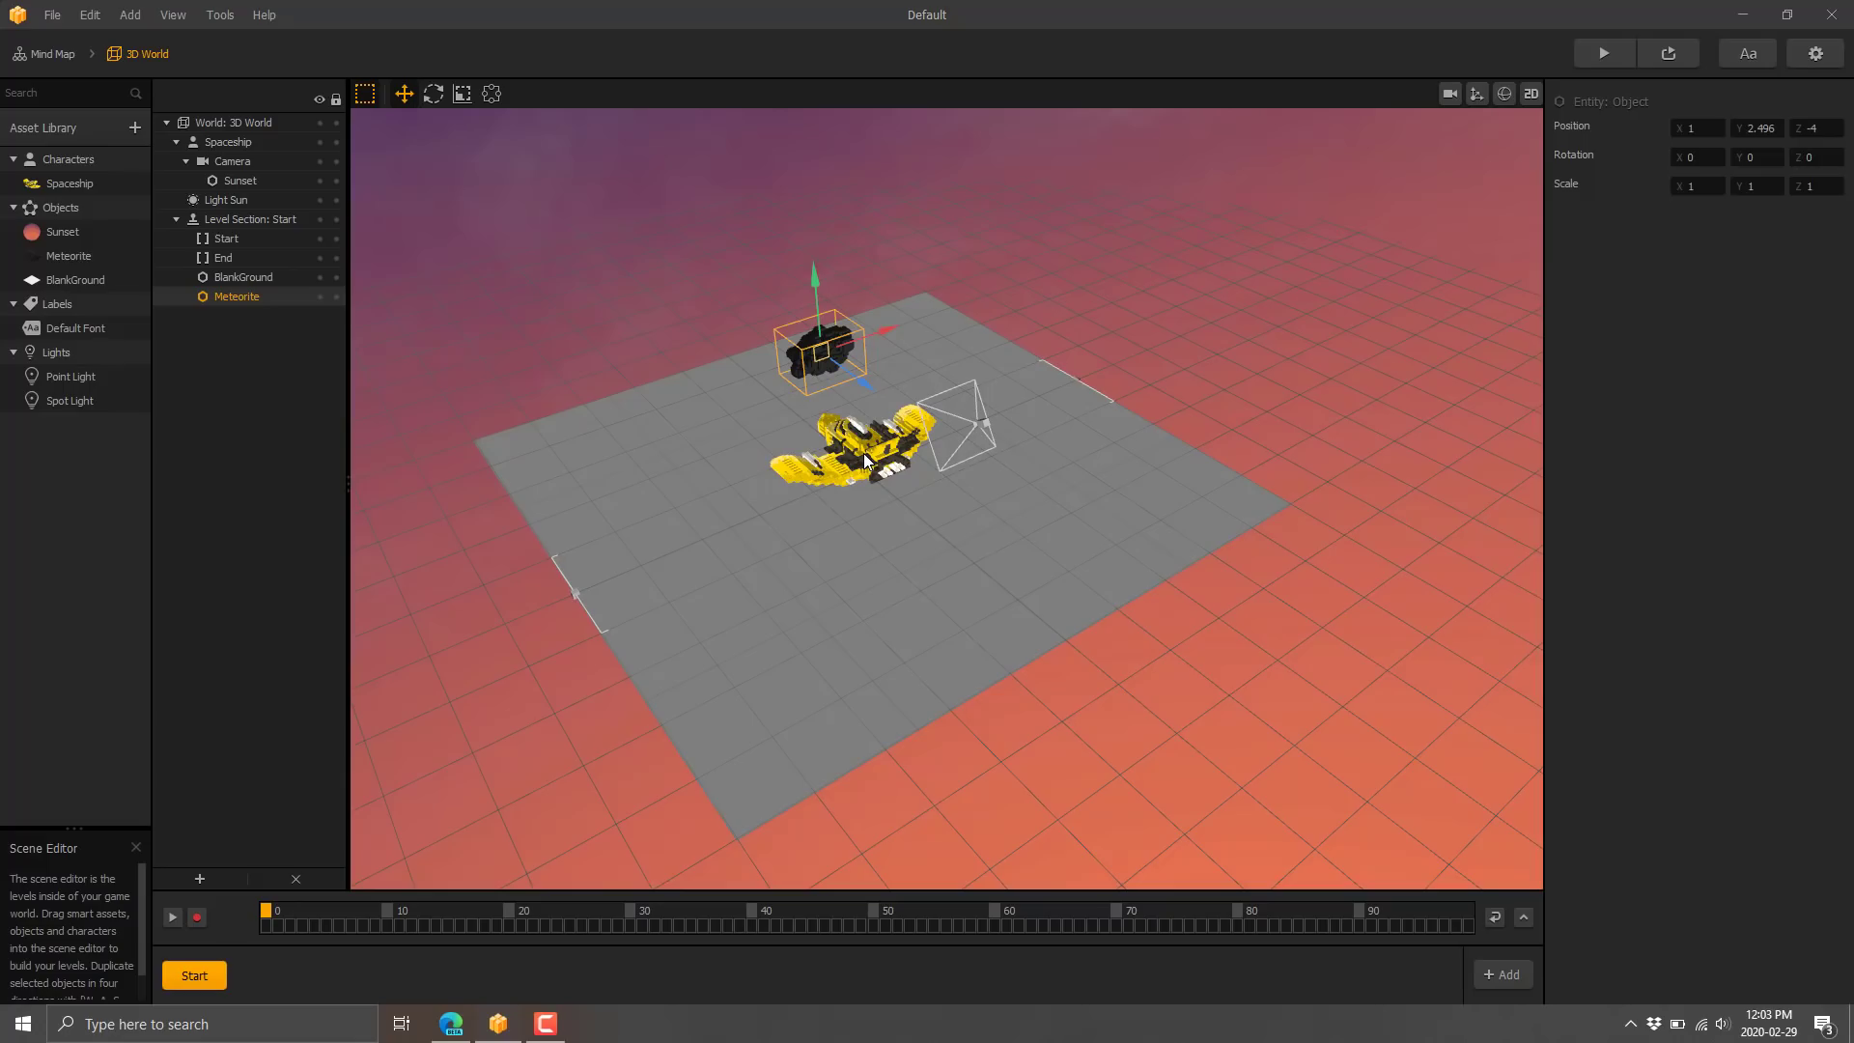
Step: Examine the Spaceship's placement in the scene and the settings of its character asset
click(863, 453)
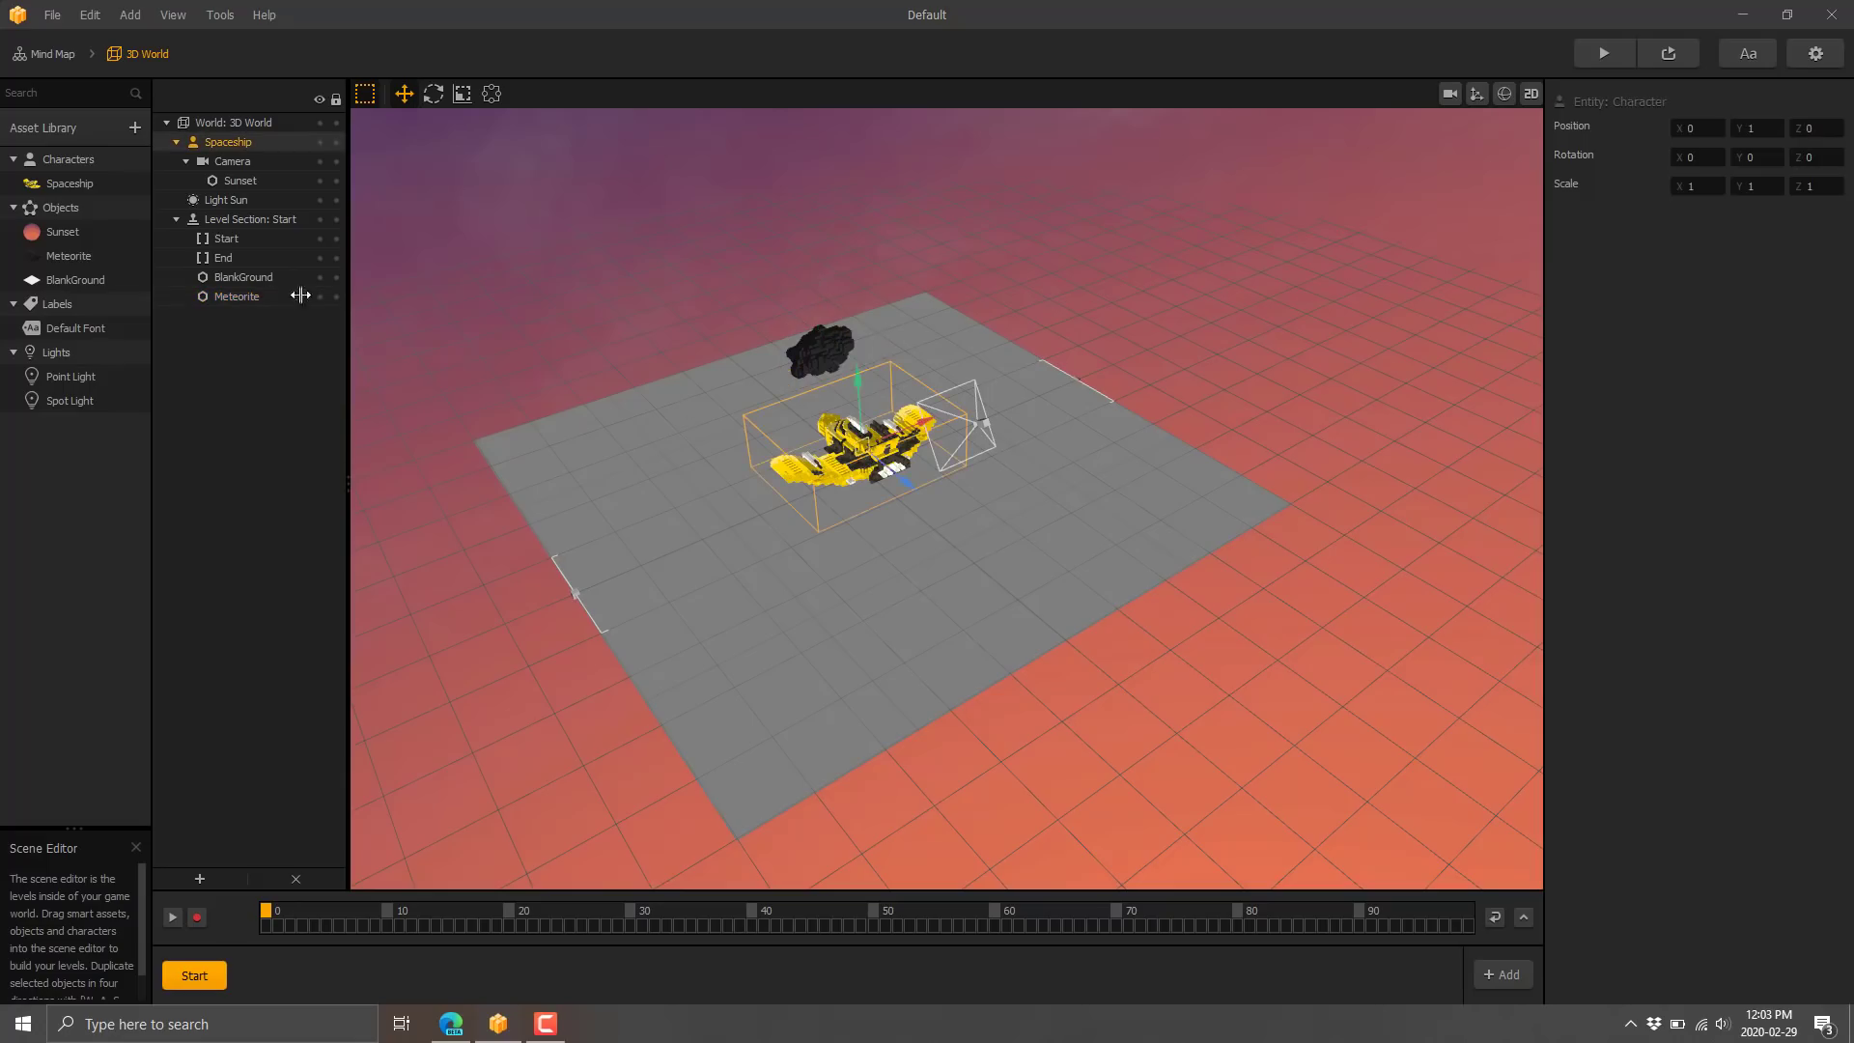
click(74, 181)
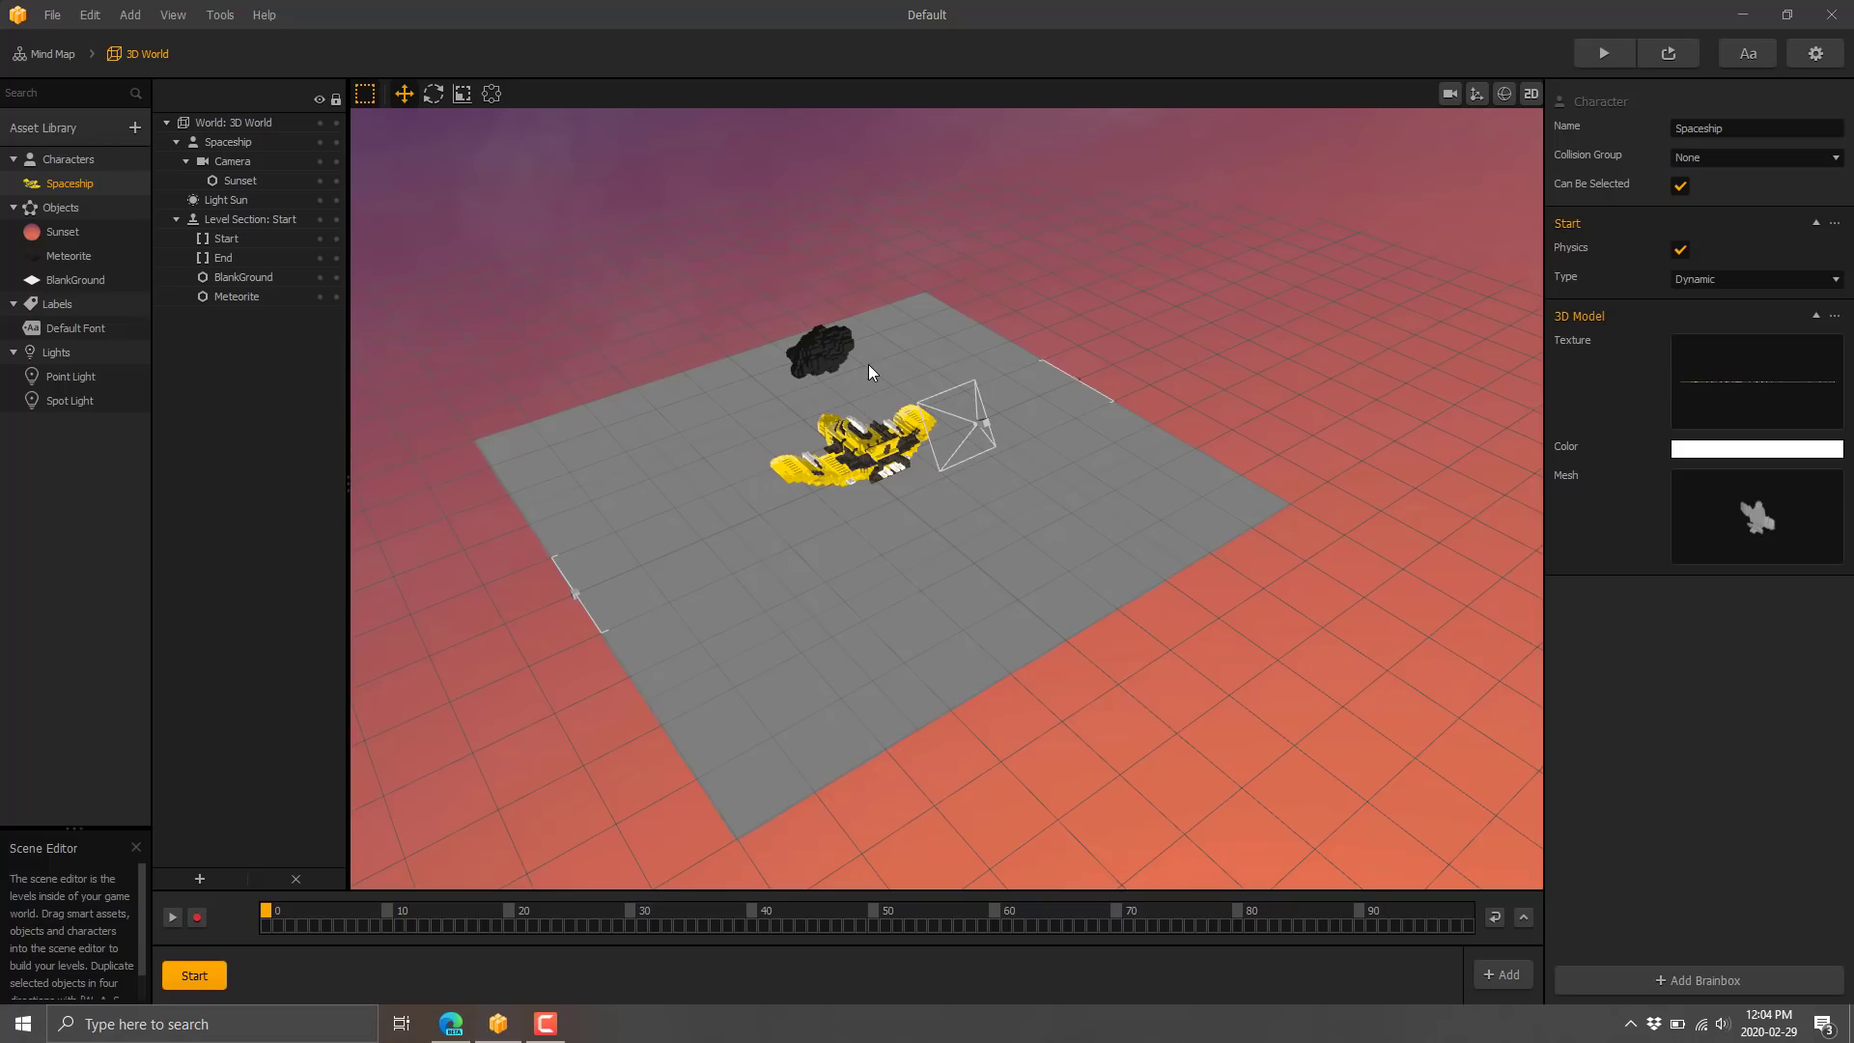
middle_drag(720, 374, 773, 408)
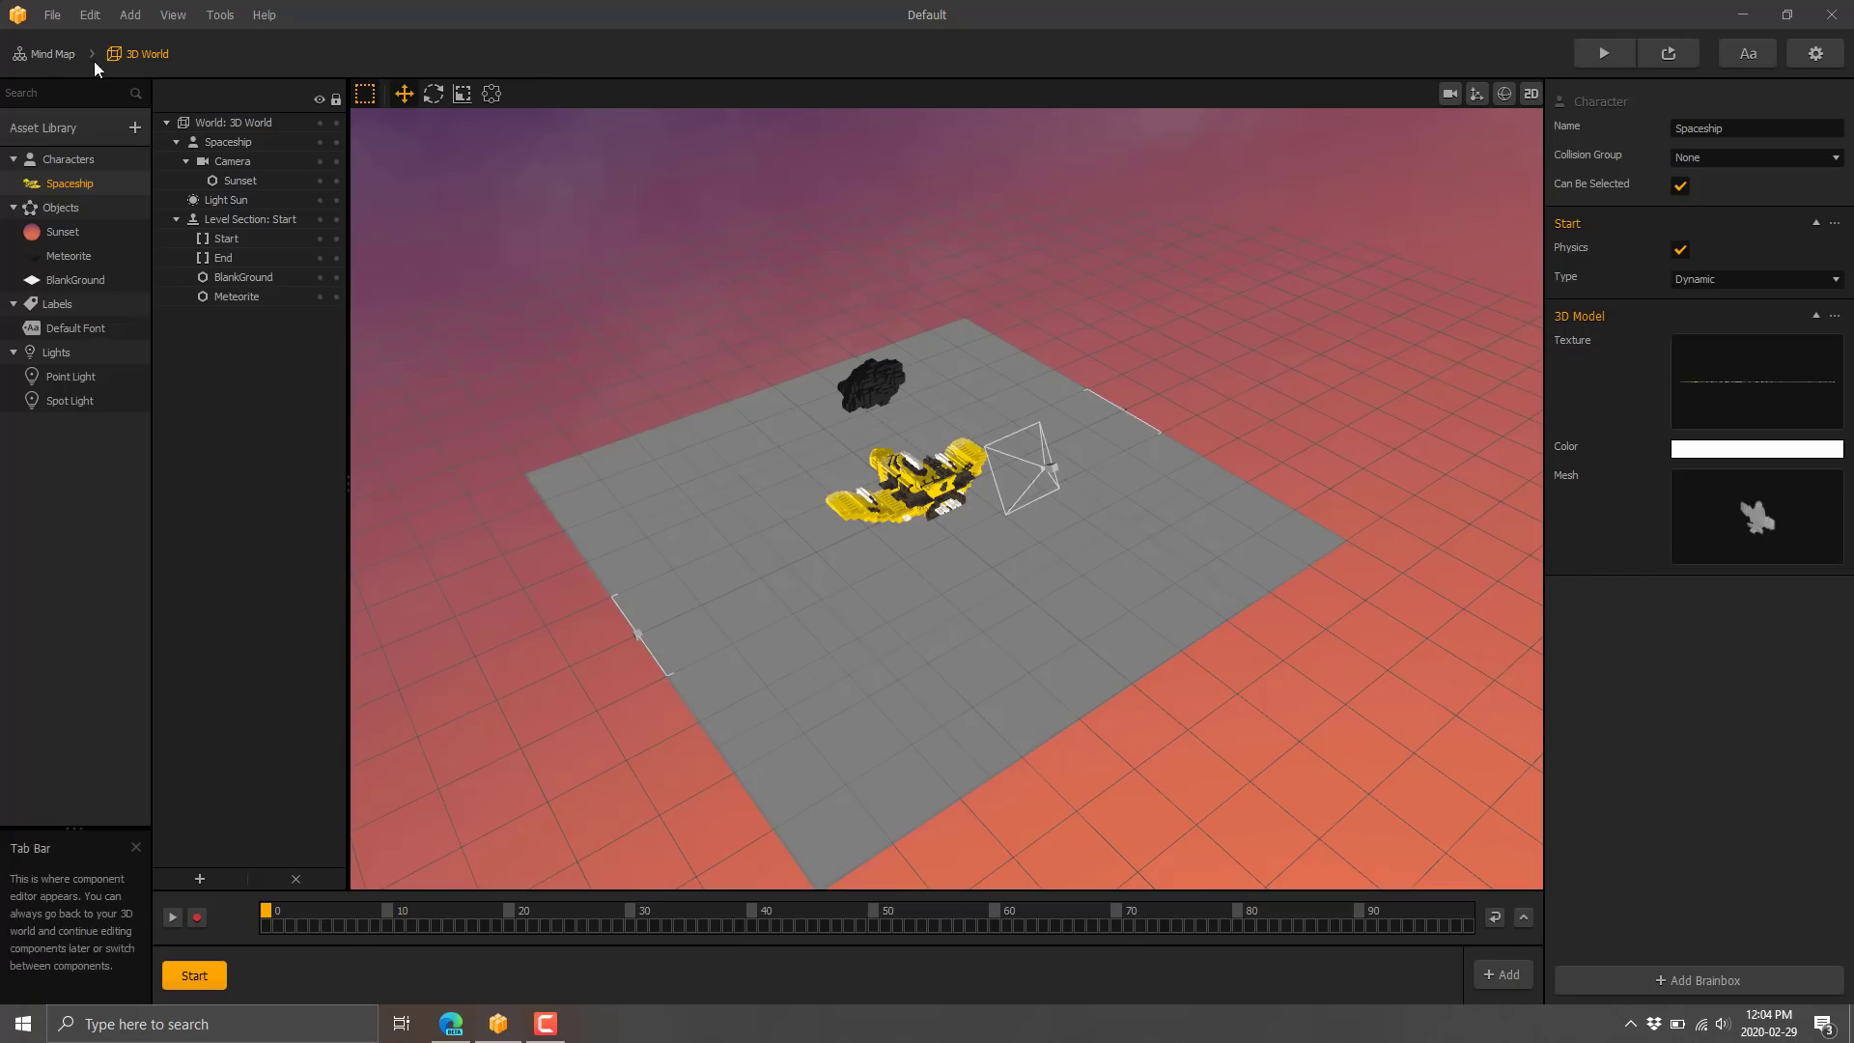
Step: Return to the mind map, reopen the 3D World and open the Spaceship character's node map
click(54, 53)
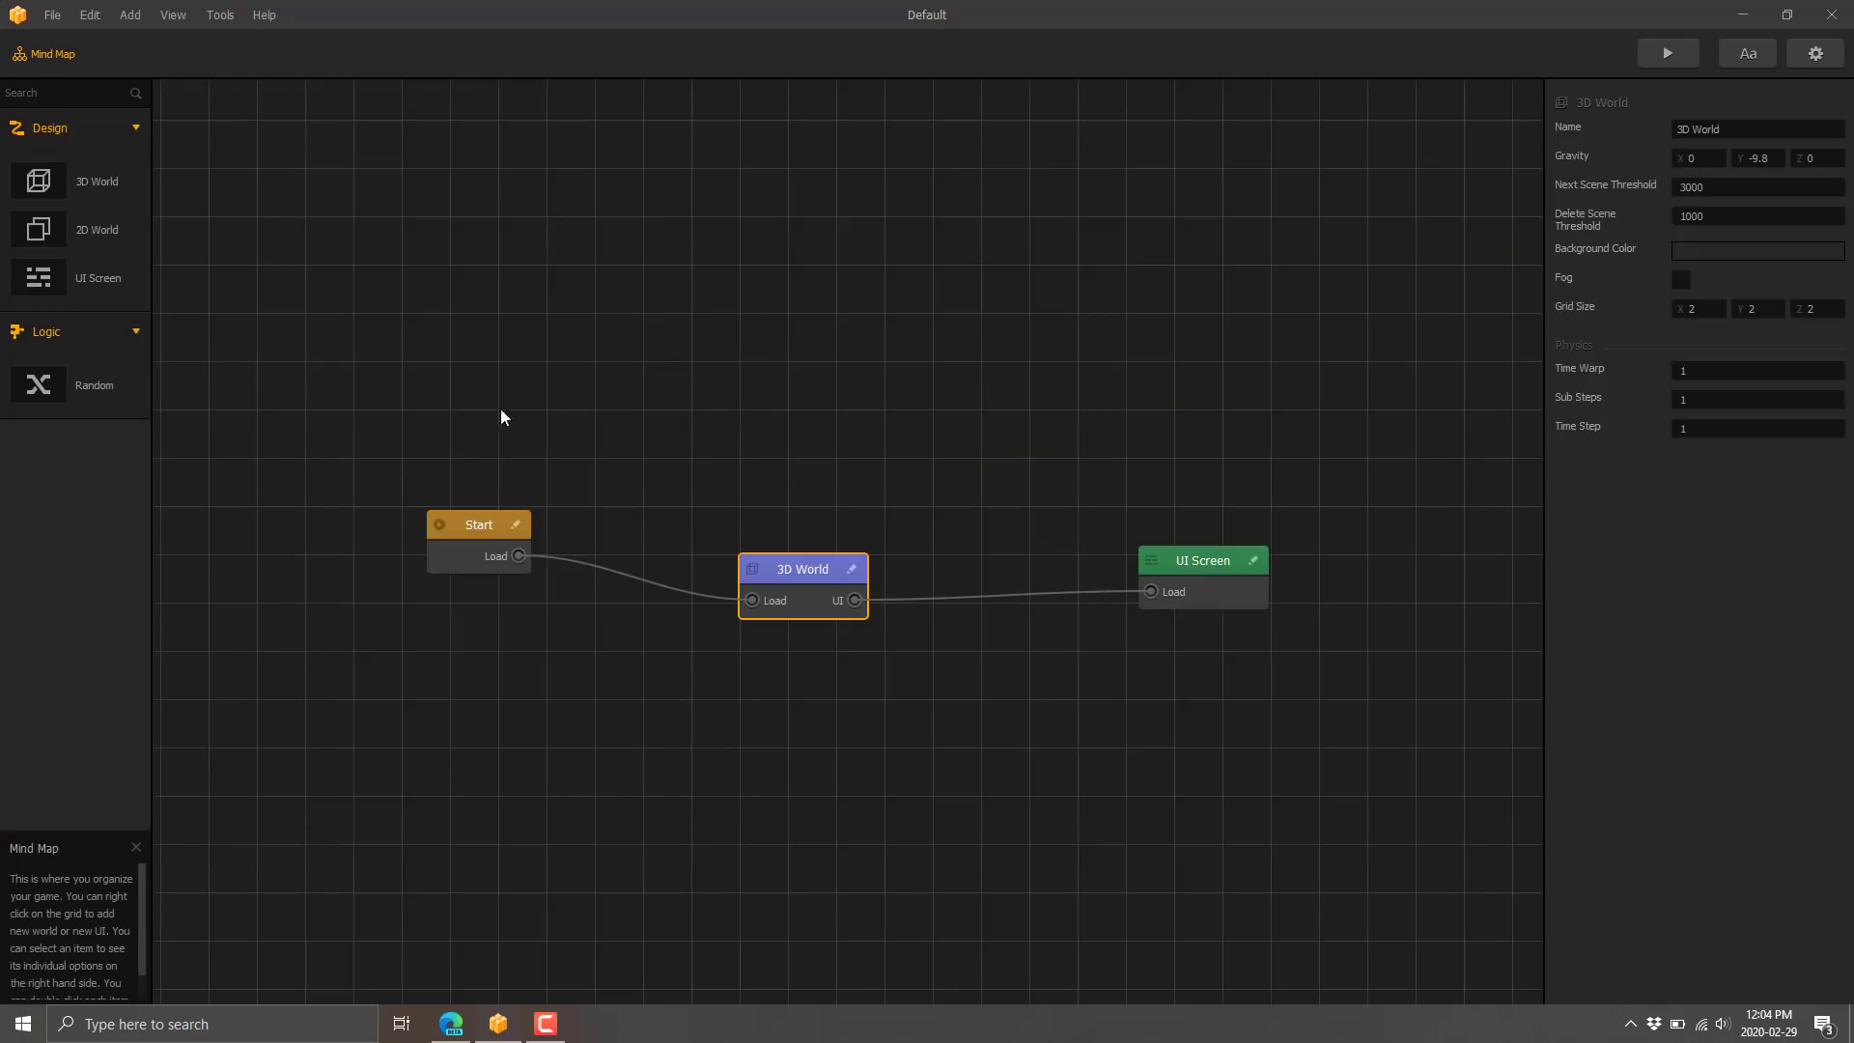
mouse_move(62, 56)
mouse_move(212, 118)
double_click(782, 567)
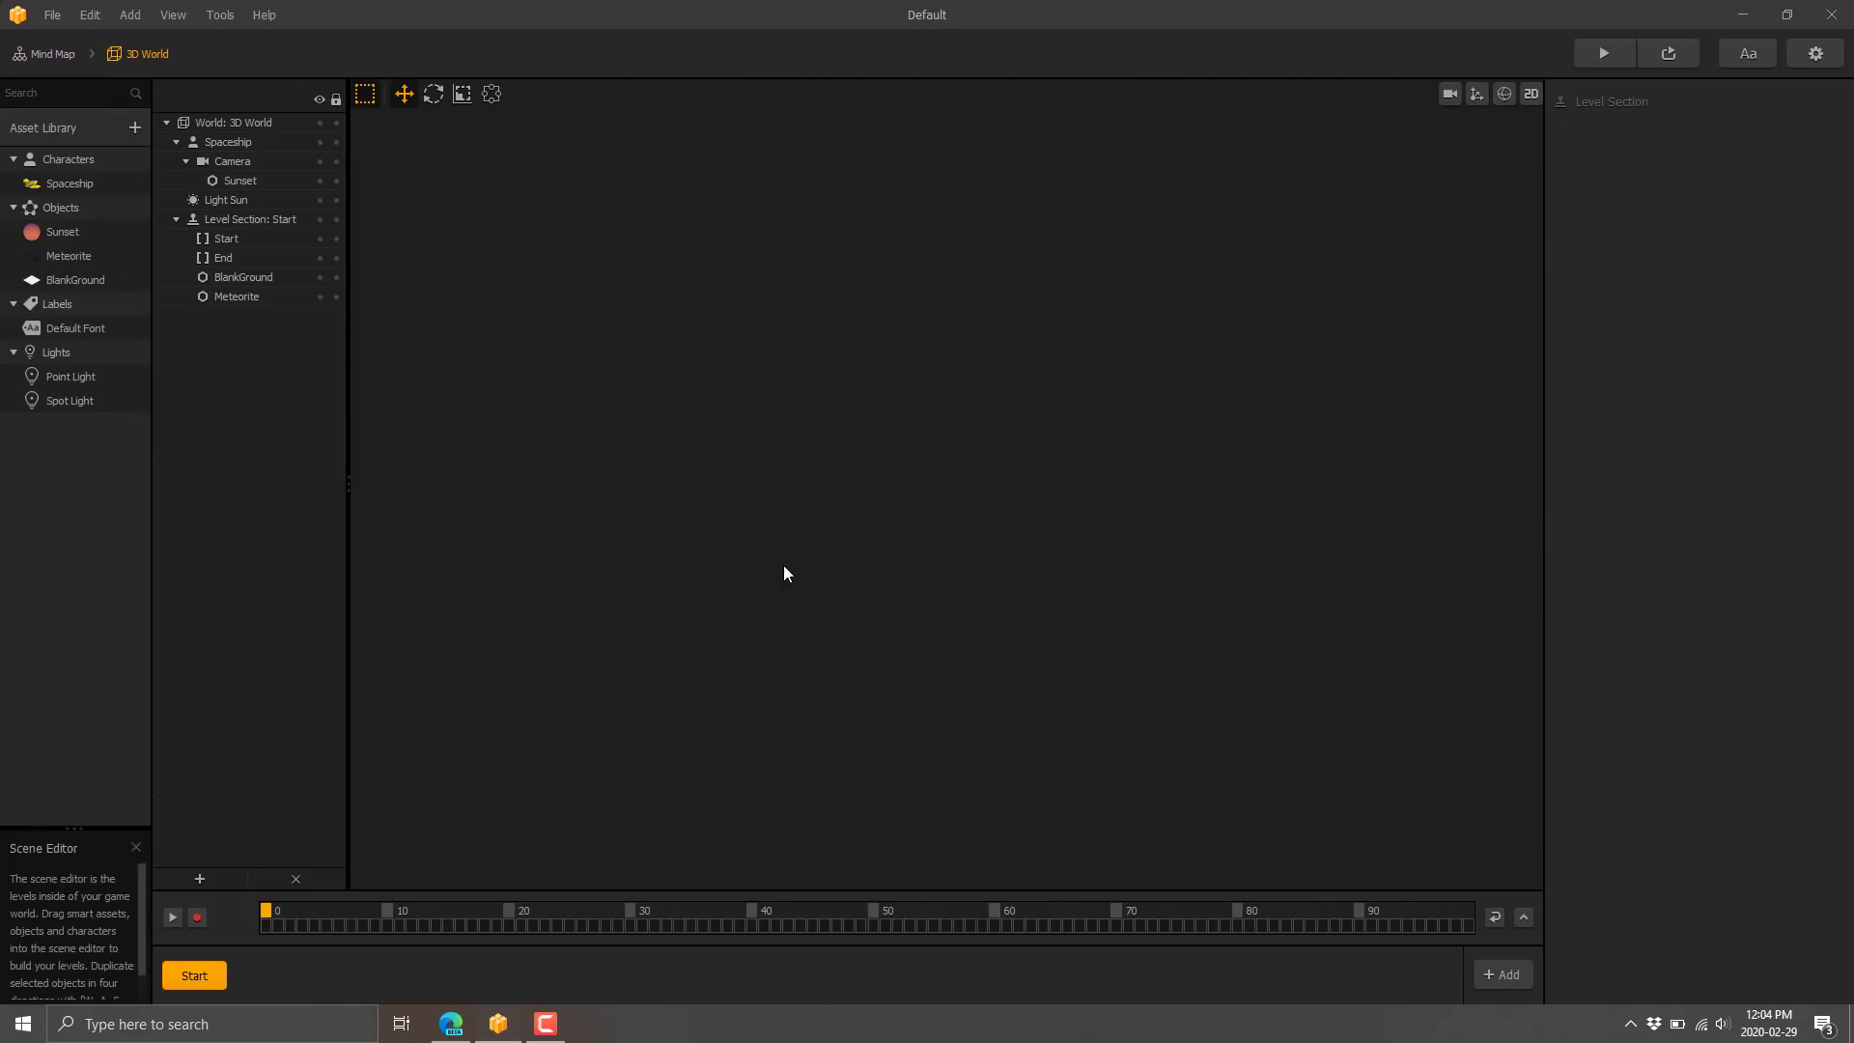
click(71, 185)
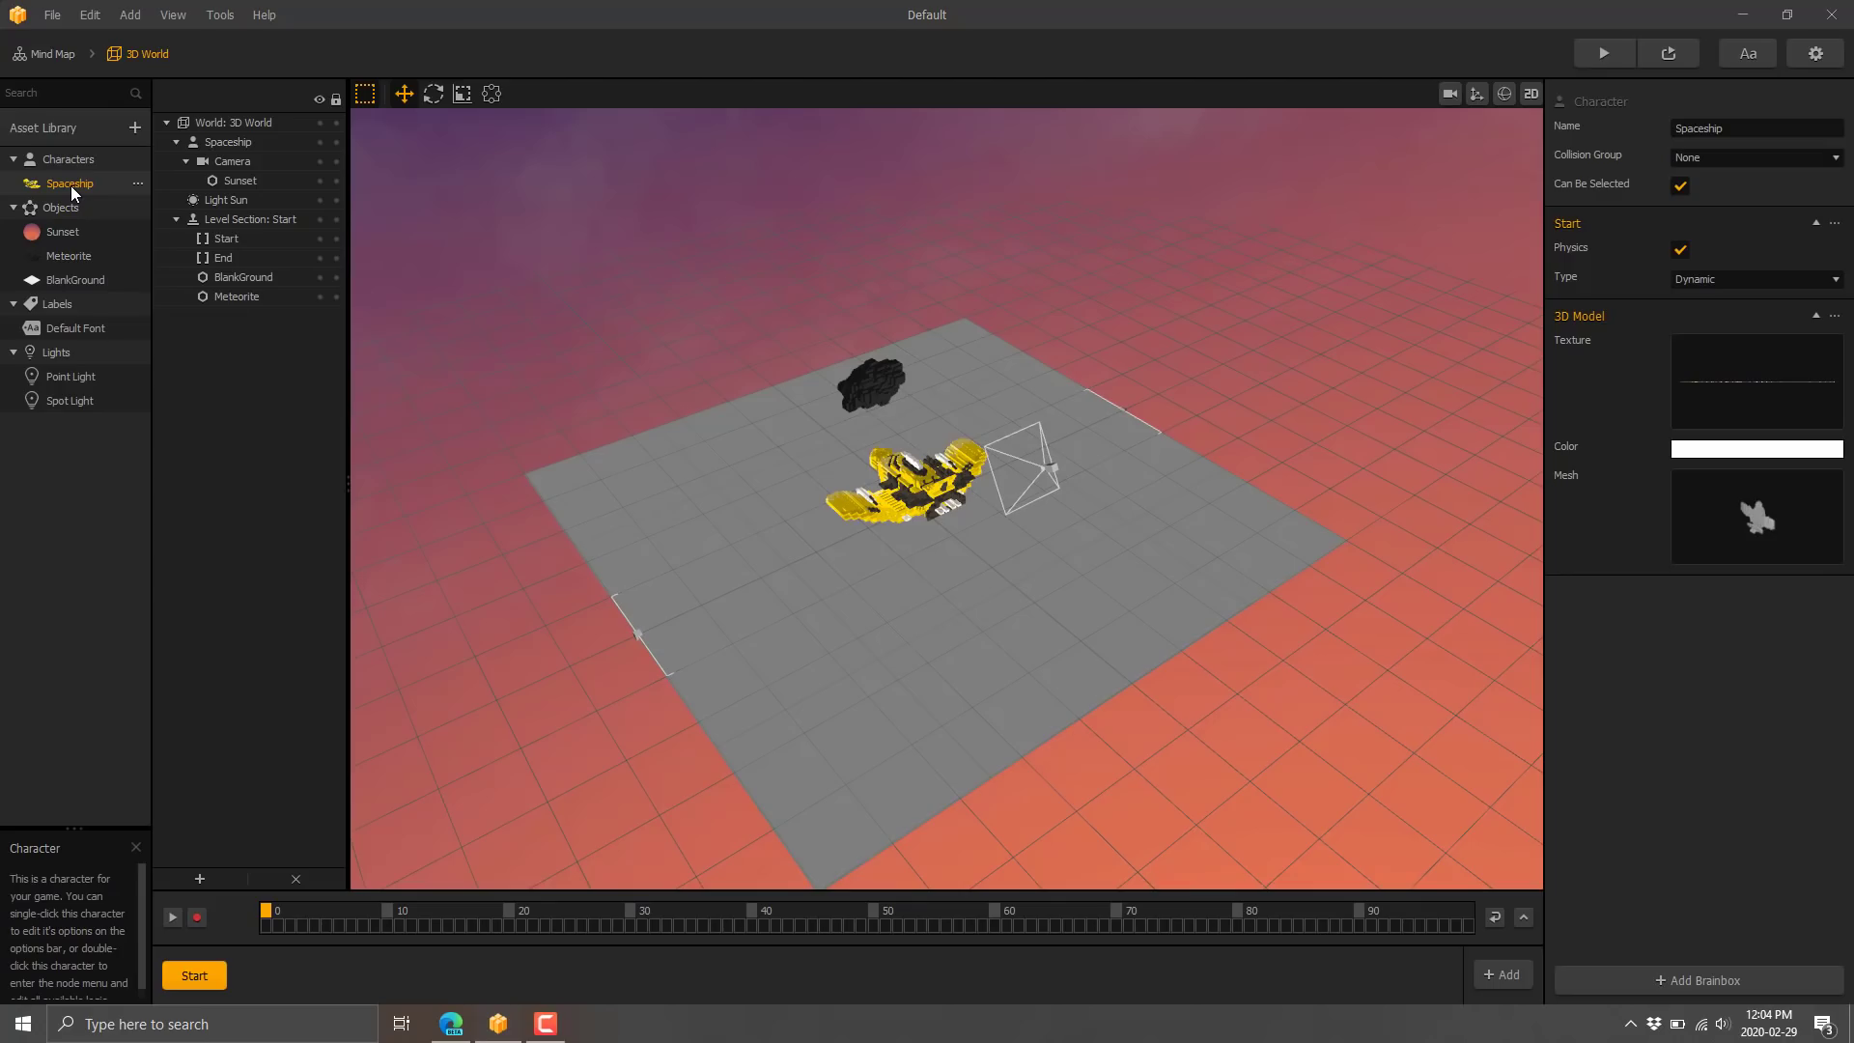
double_click(71, 186)
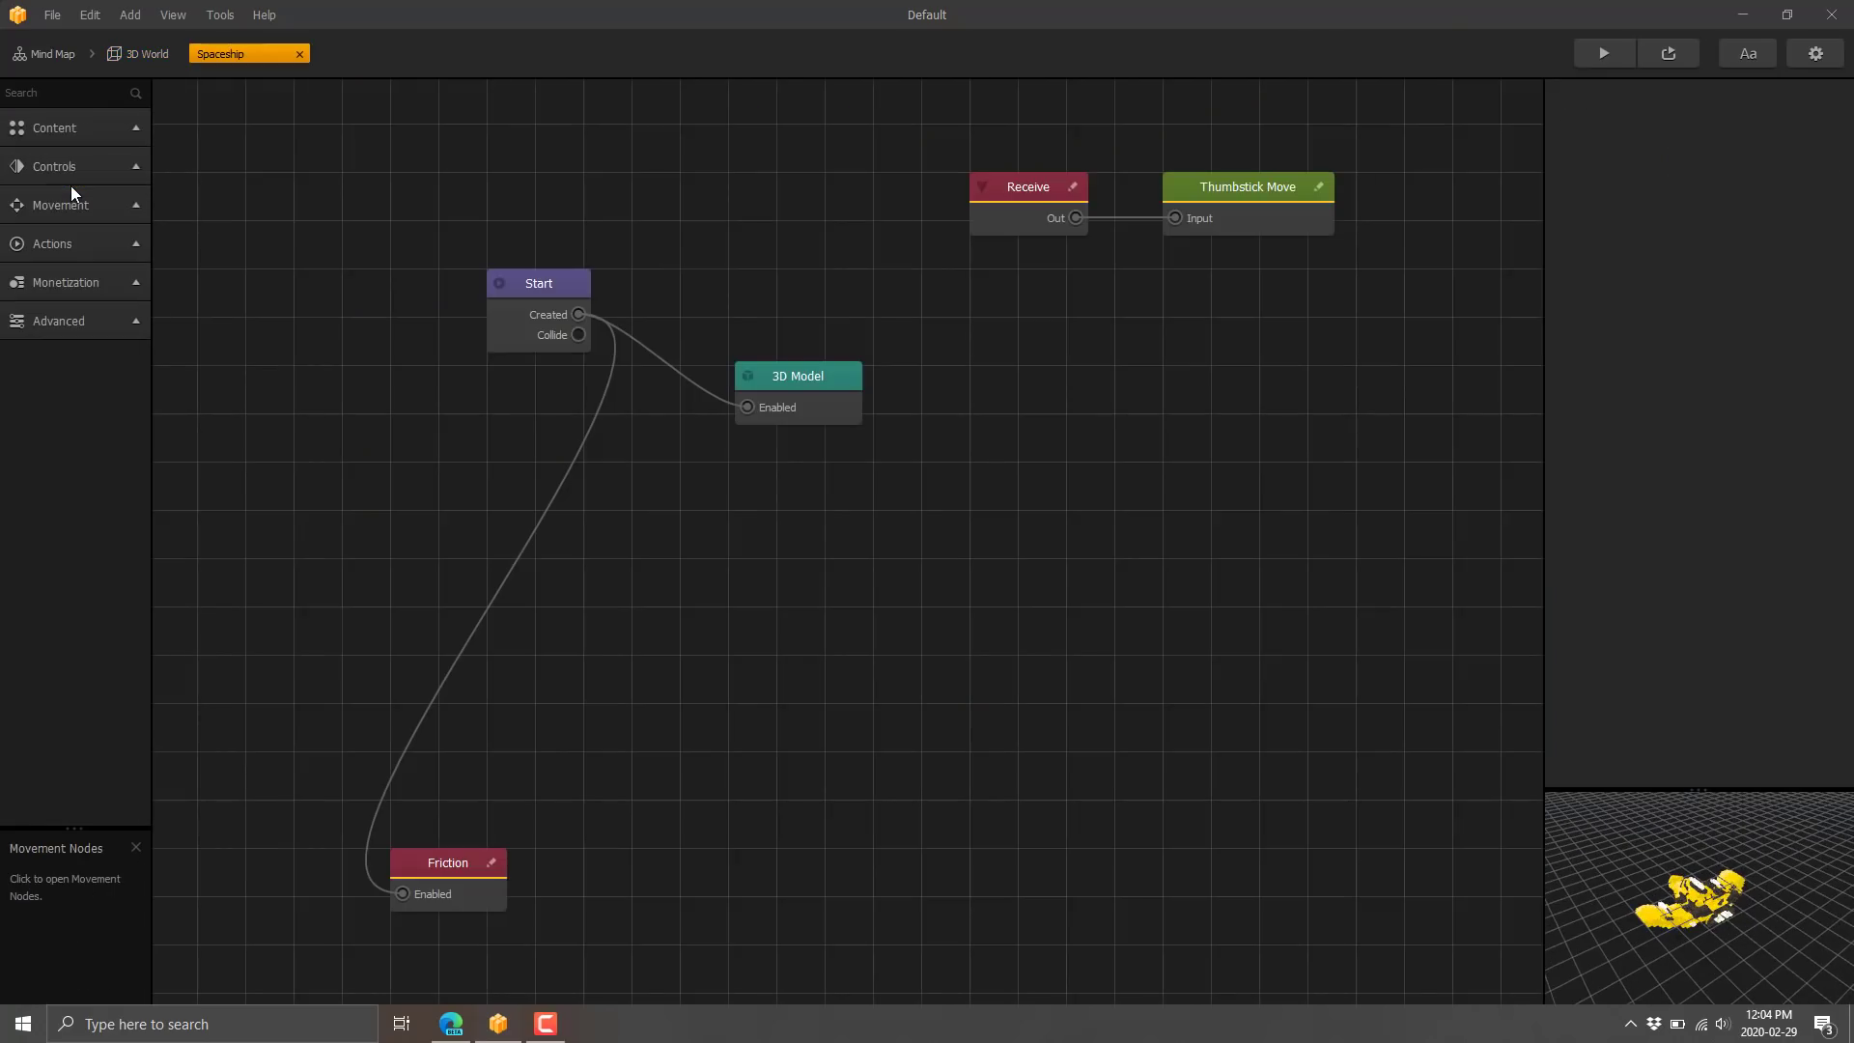
Step: Add a Touch control node to the empty area below the 3D Model node
drag(772, 583, 670, 621)
scroll(460, 585, down, 1)
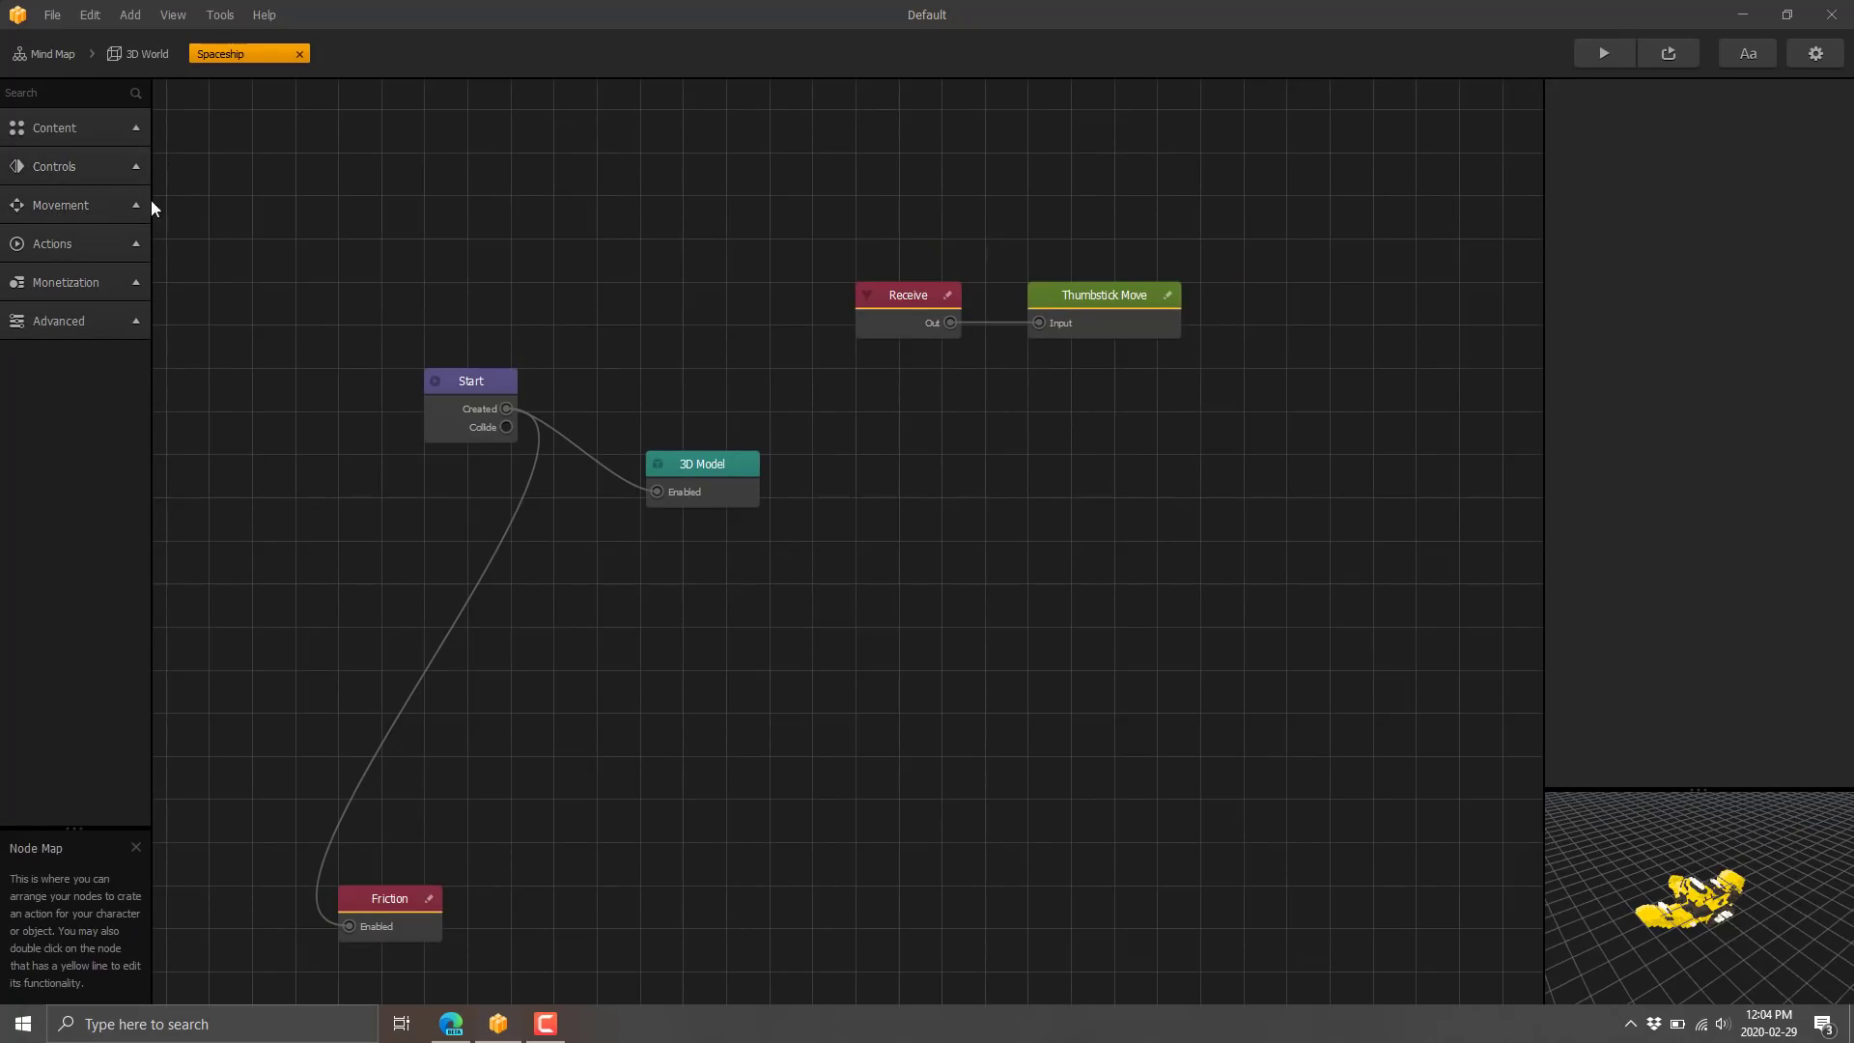
click(53, 162)
drag(42, 225, 682, 741)
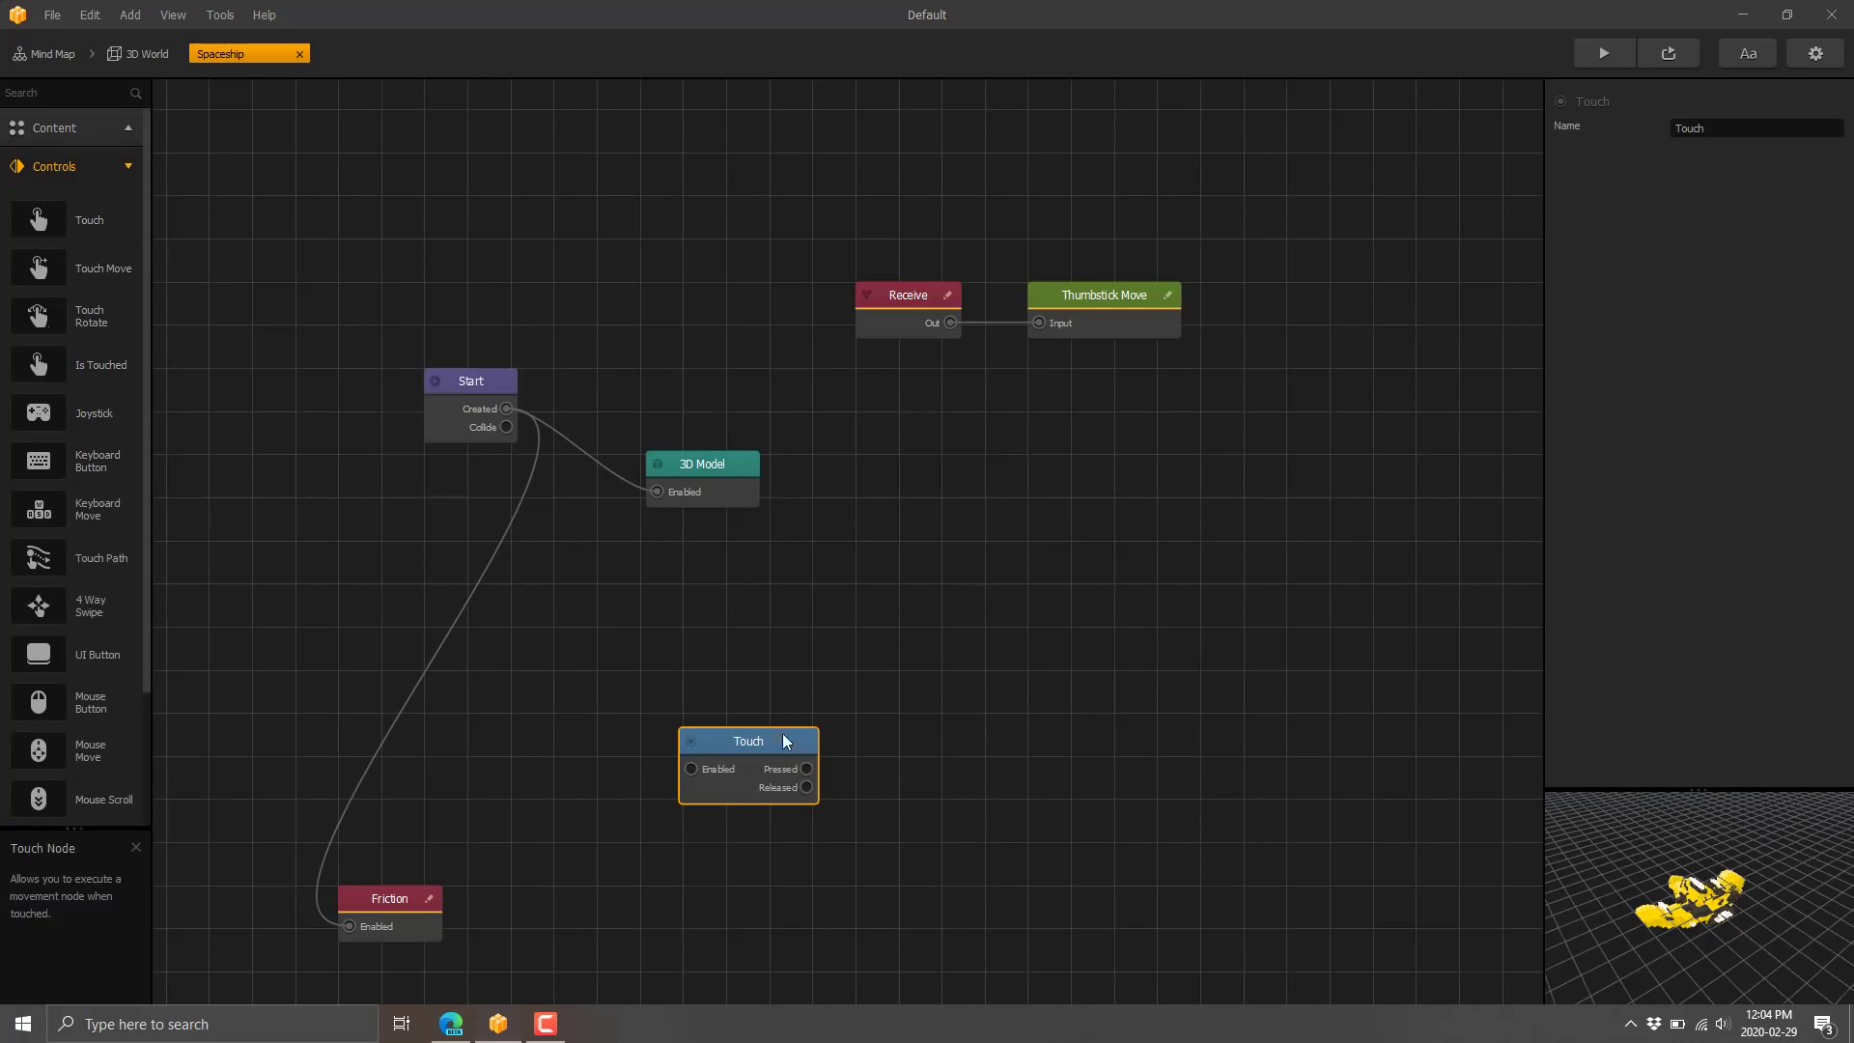
Step: Add a Sound node beside the Touch node and connect Touch's Pressed output to its Enable input
scroll(53, 377, down, 3)
scroll(81, 567, up, 10)
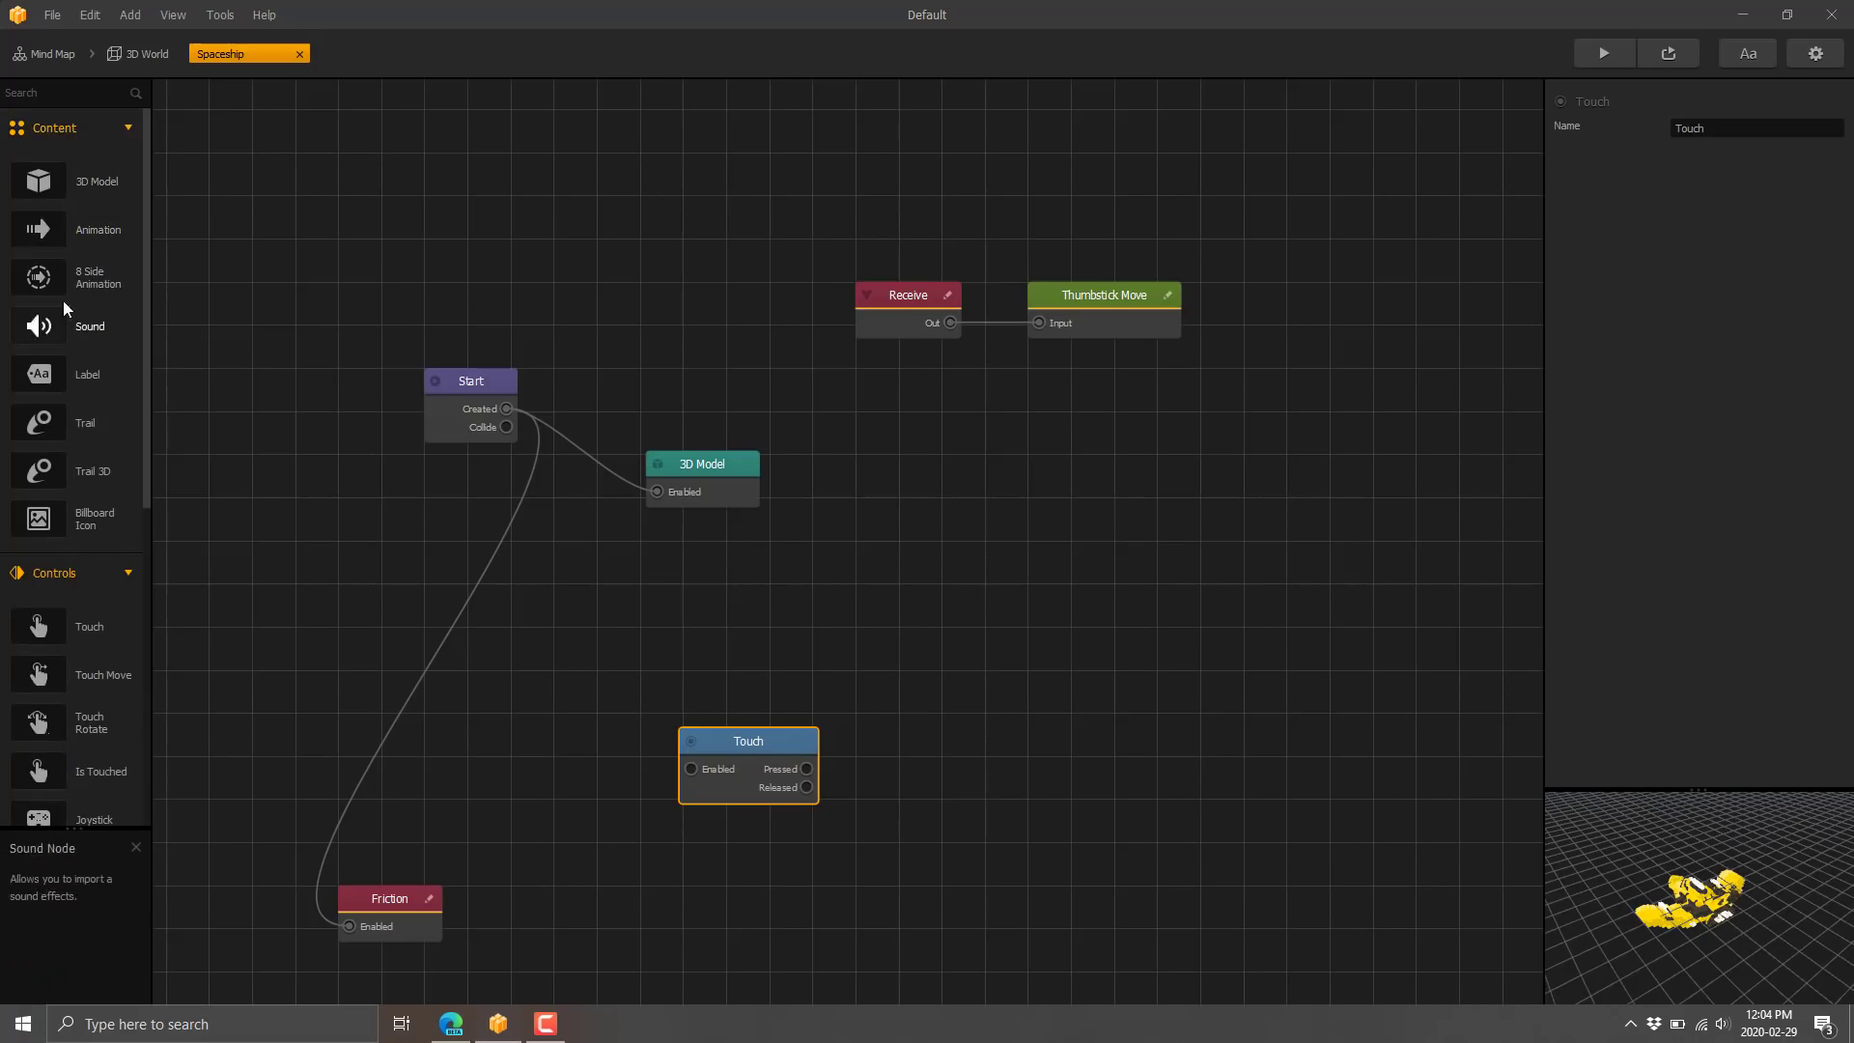
drag(44, 326, 951, 724)
drag(808, 769, 935, 730)
click(968, 715)
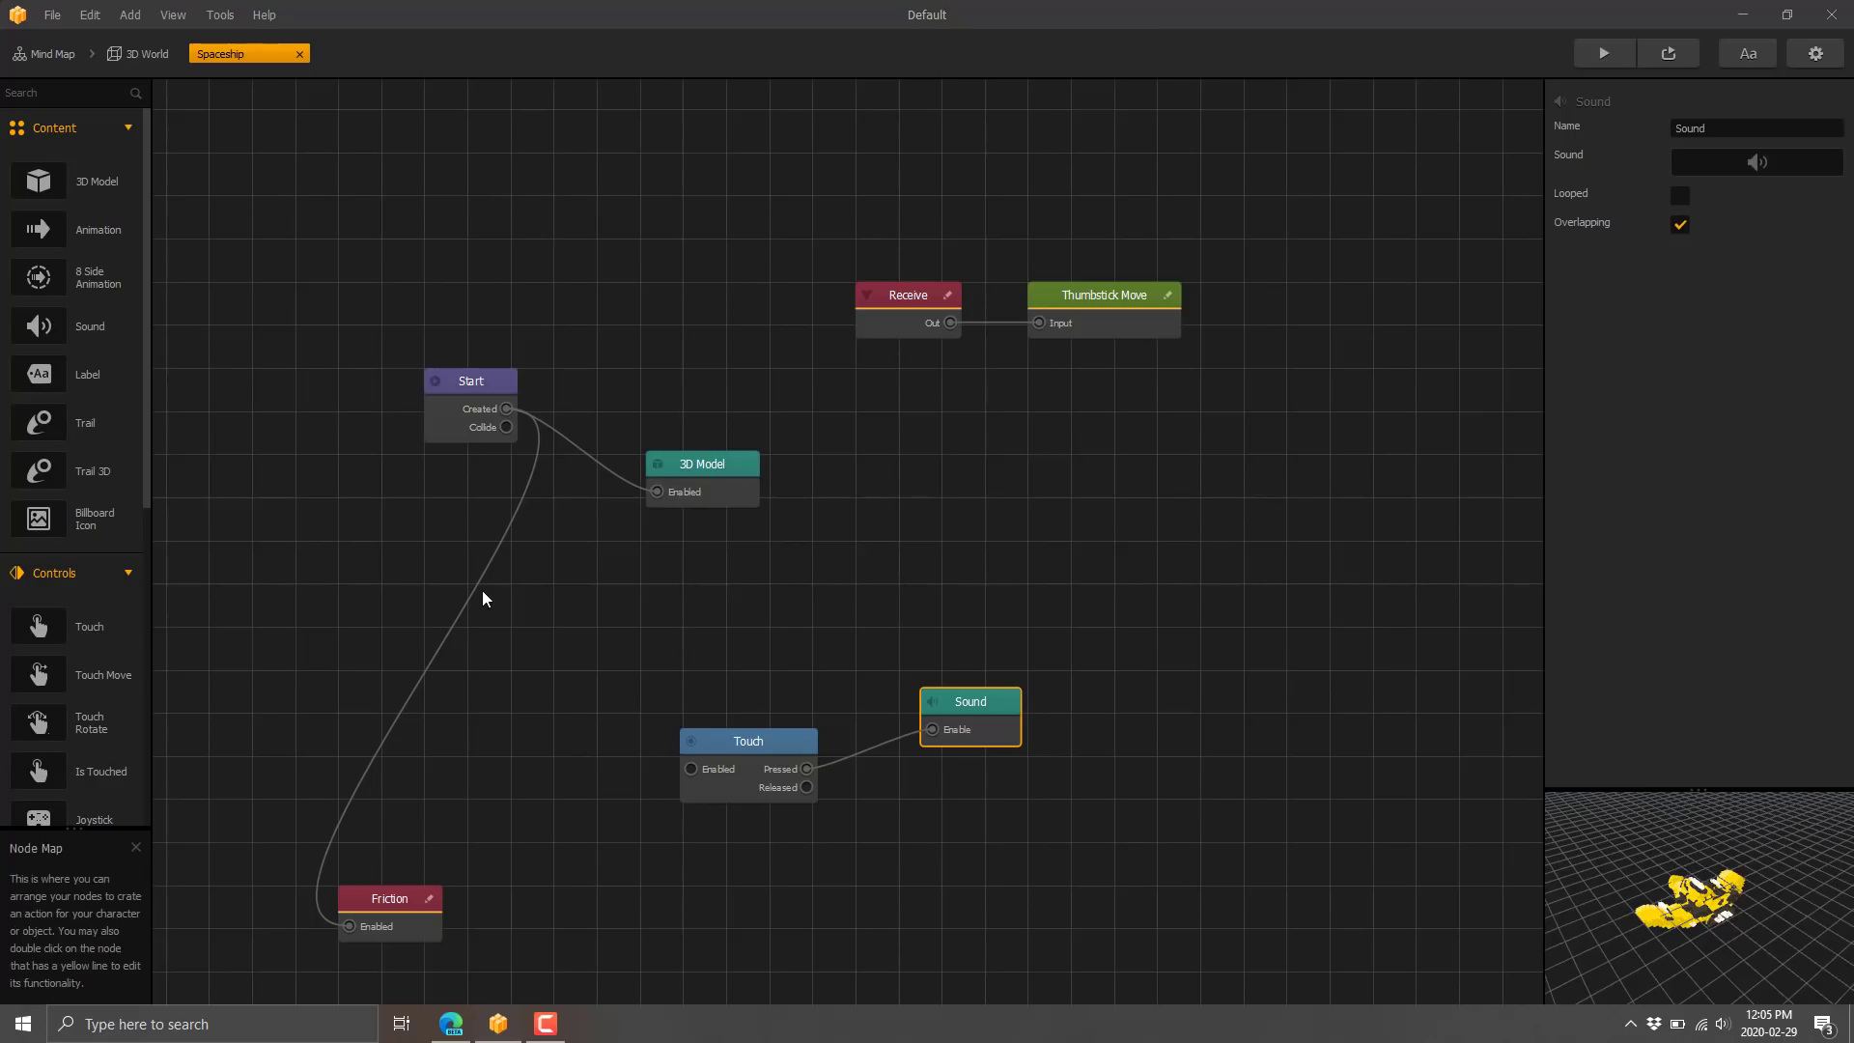
Step: Add an advanced Script node above the Sound node and open its code for editing
scroll(48, 632, down, 5)
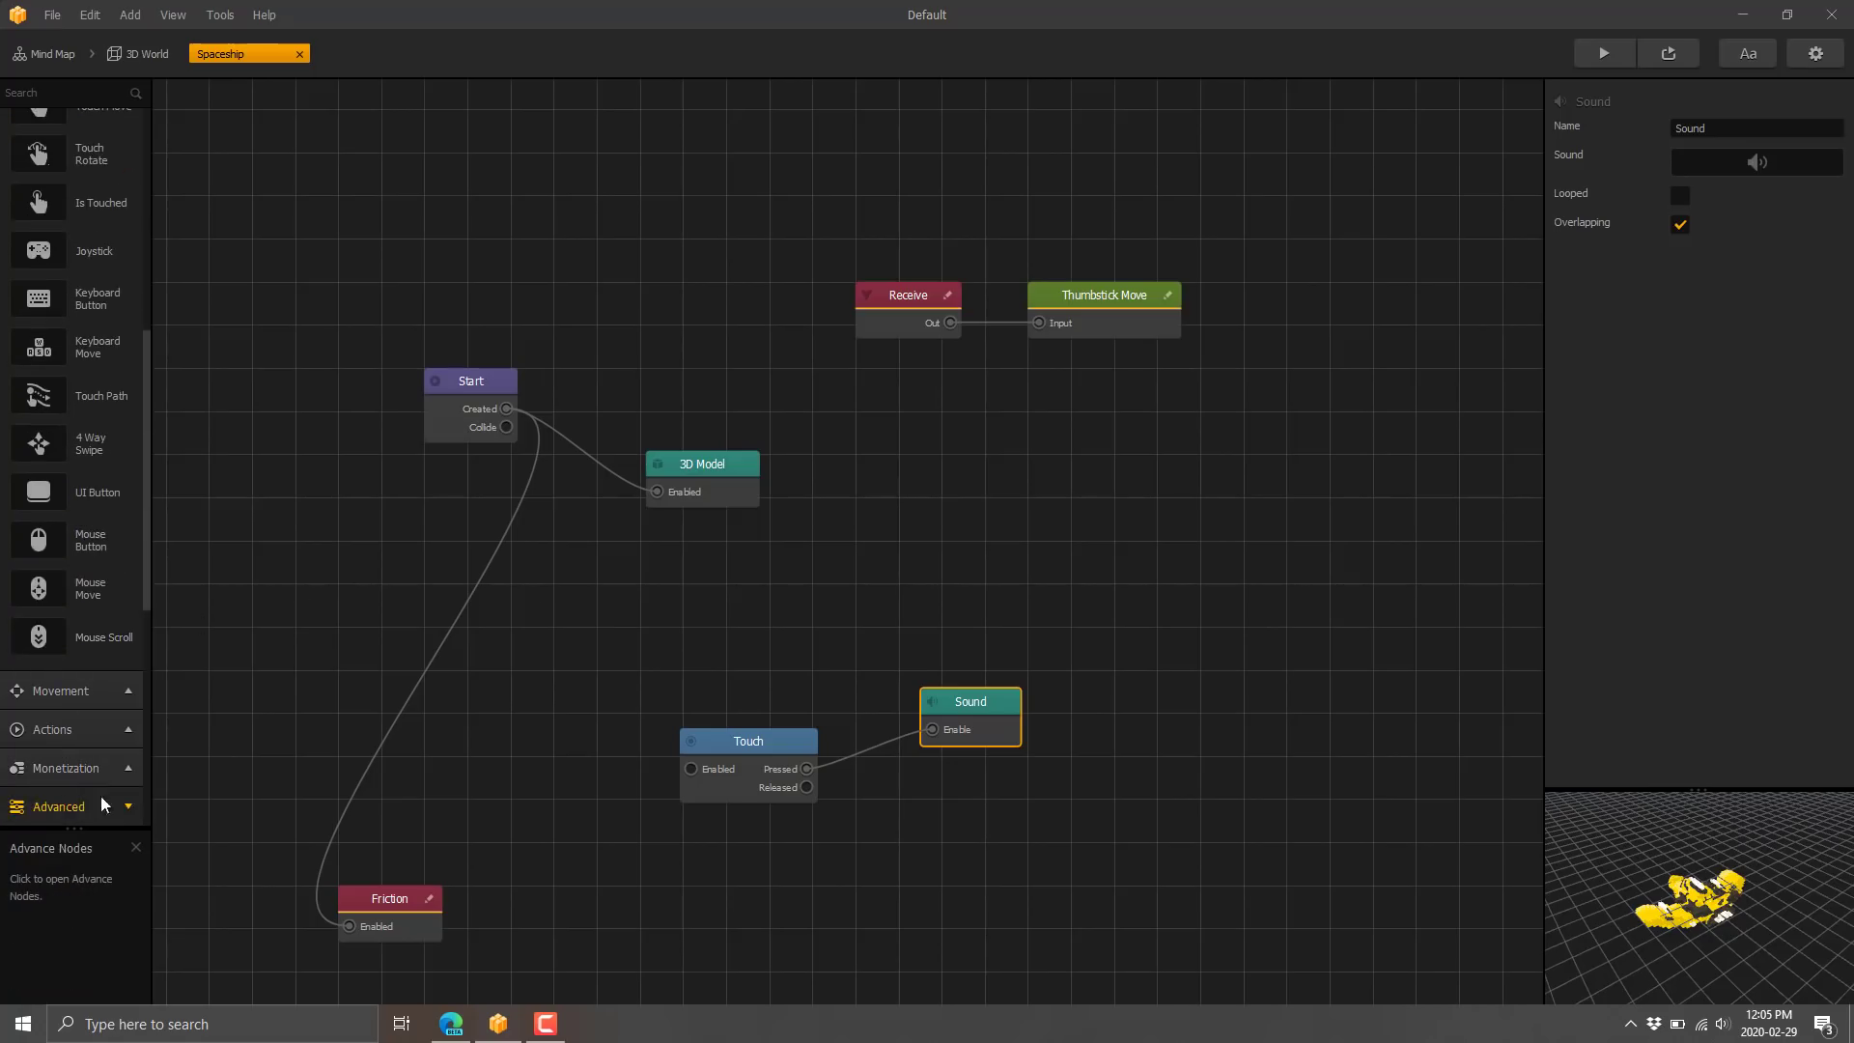
click(60, 807)
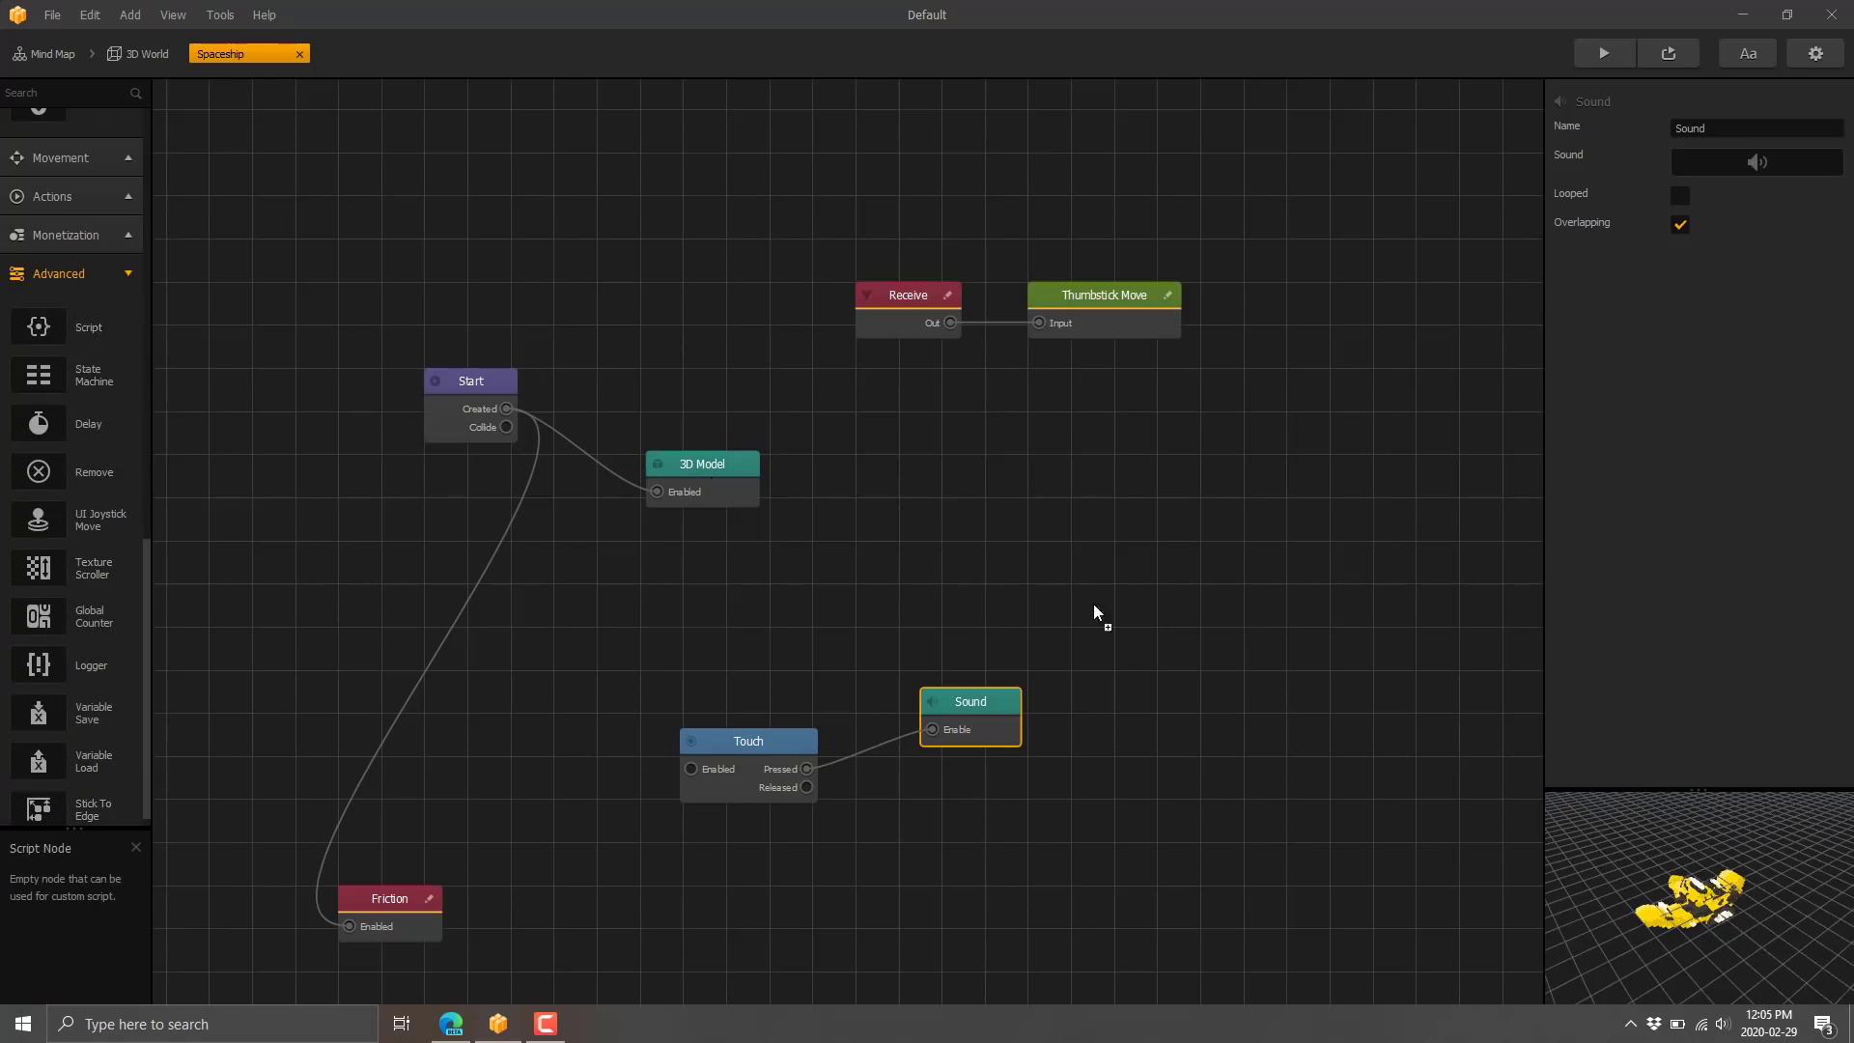
drag(1093, 605, 1143, 614)
click(1177, 618)
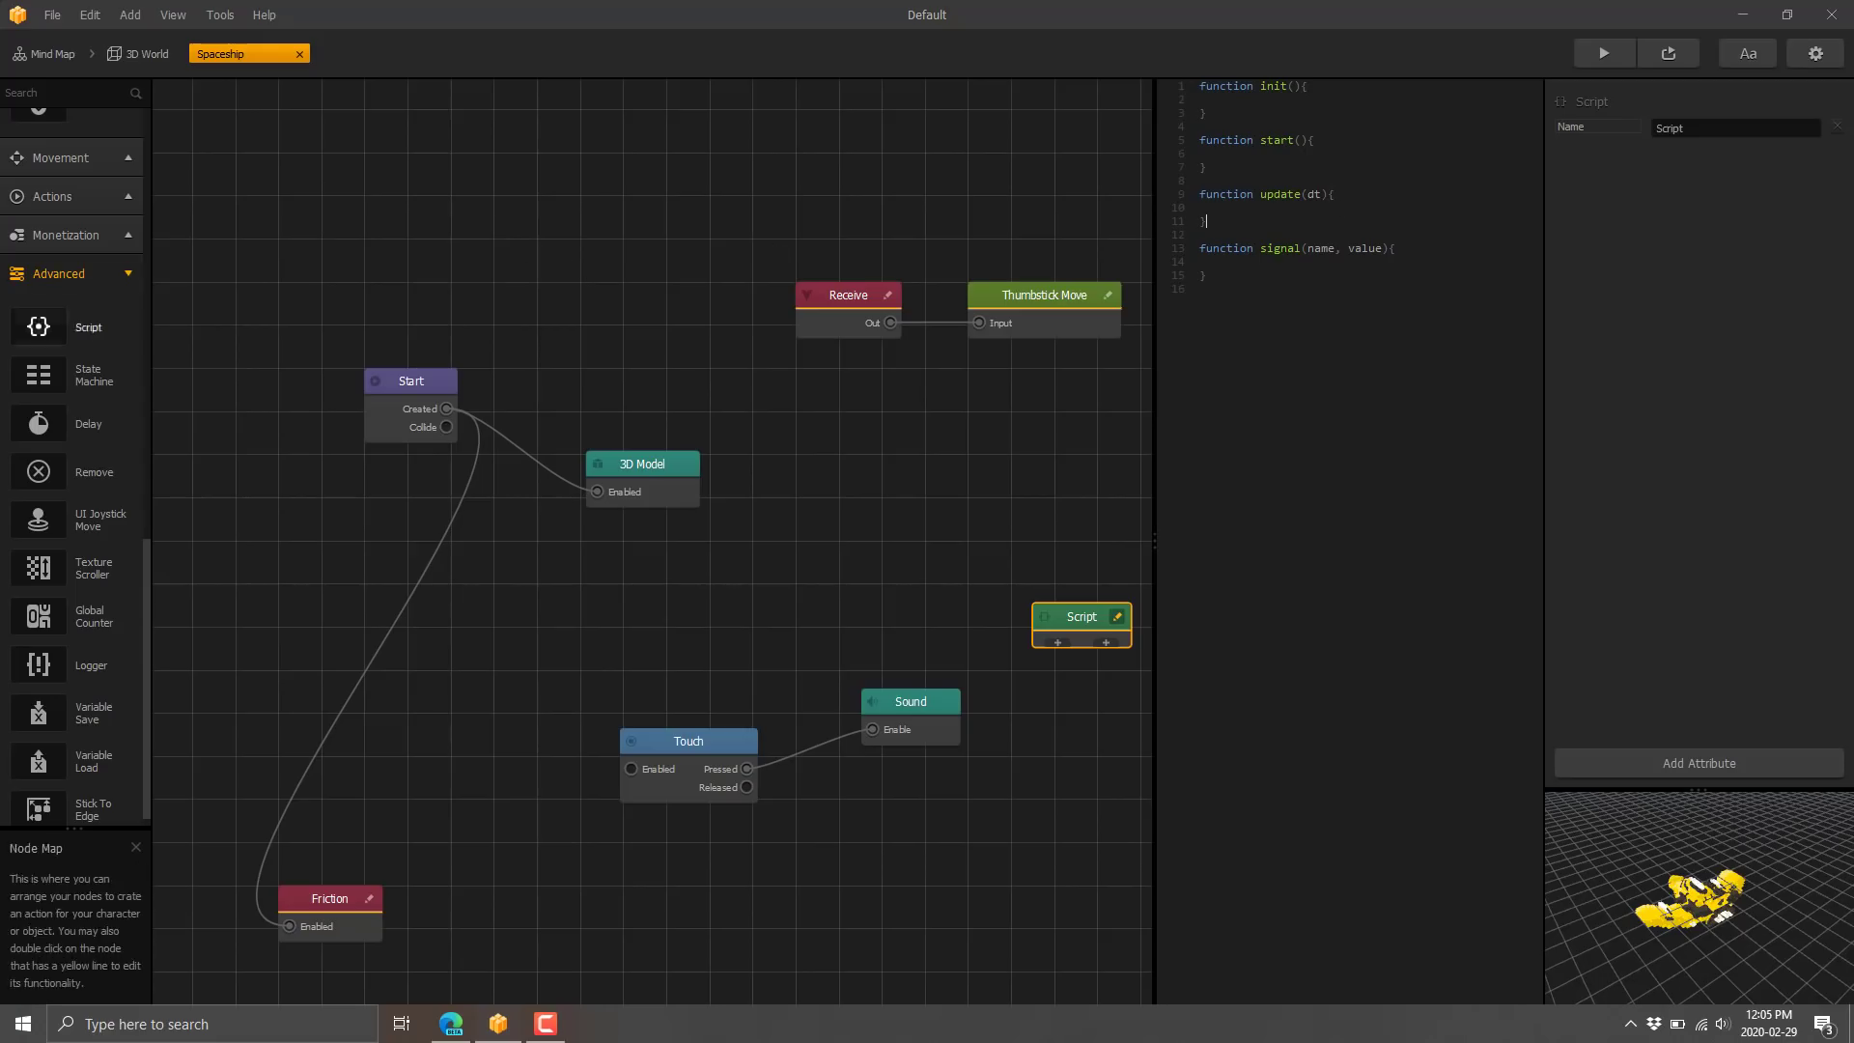
Step: Switch to the web browser and read the introduction of the Buildbox Plus Plan announcement
click(451, 1024)
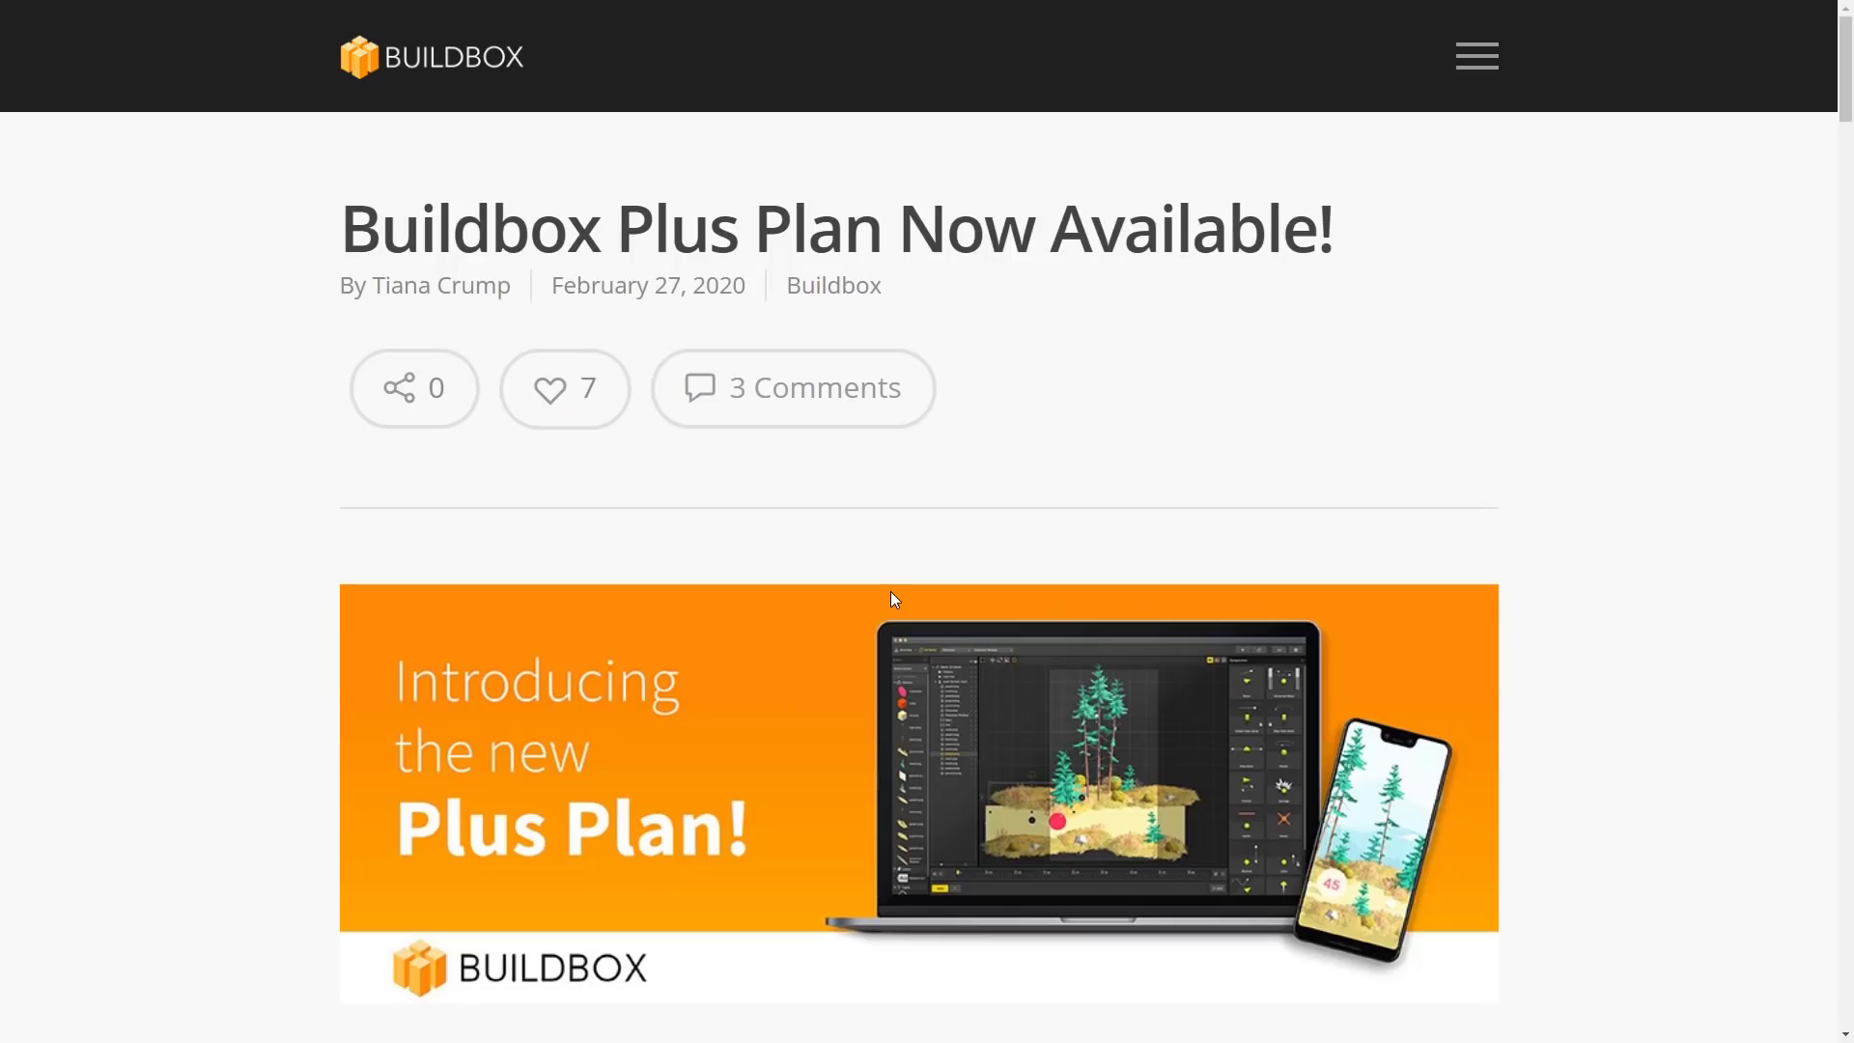
scroll(891, 591, down, 2)
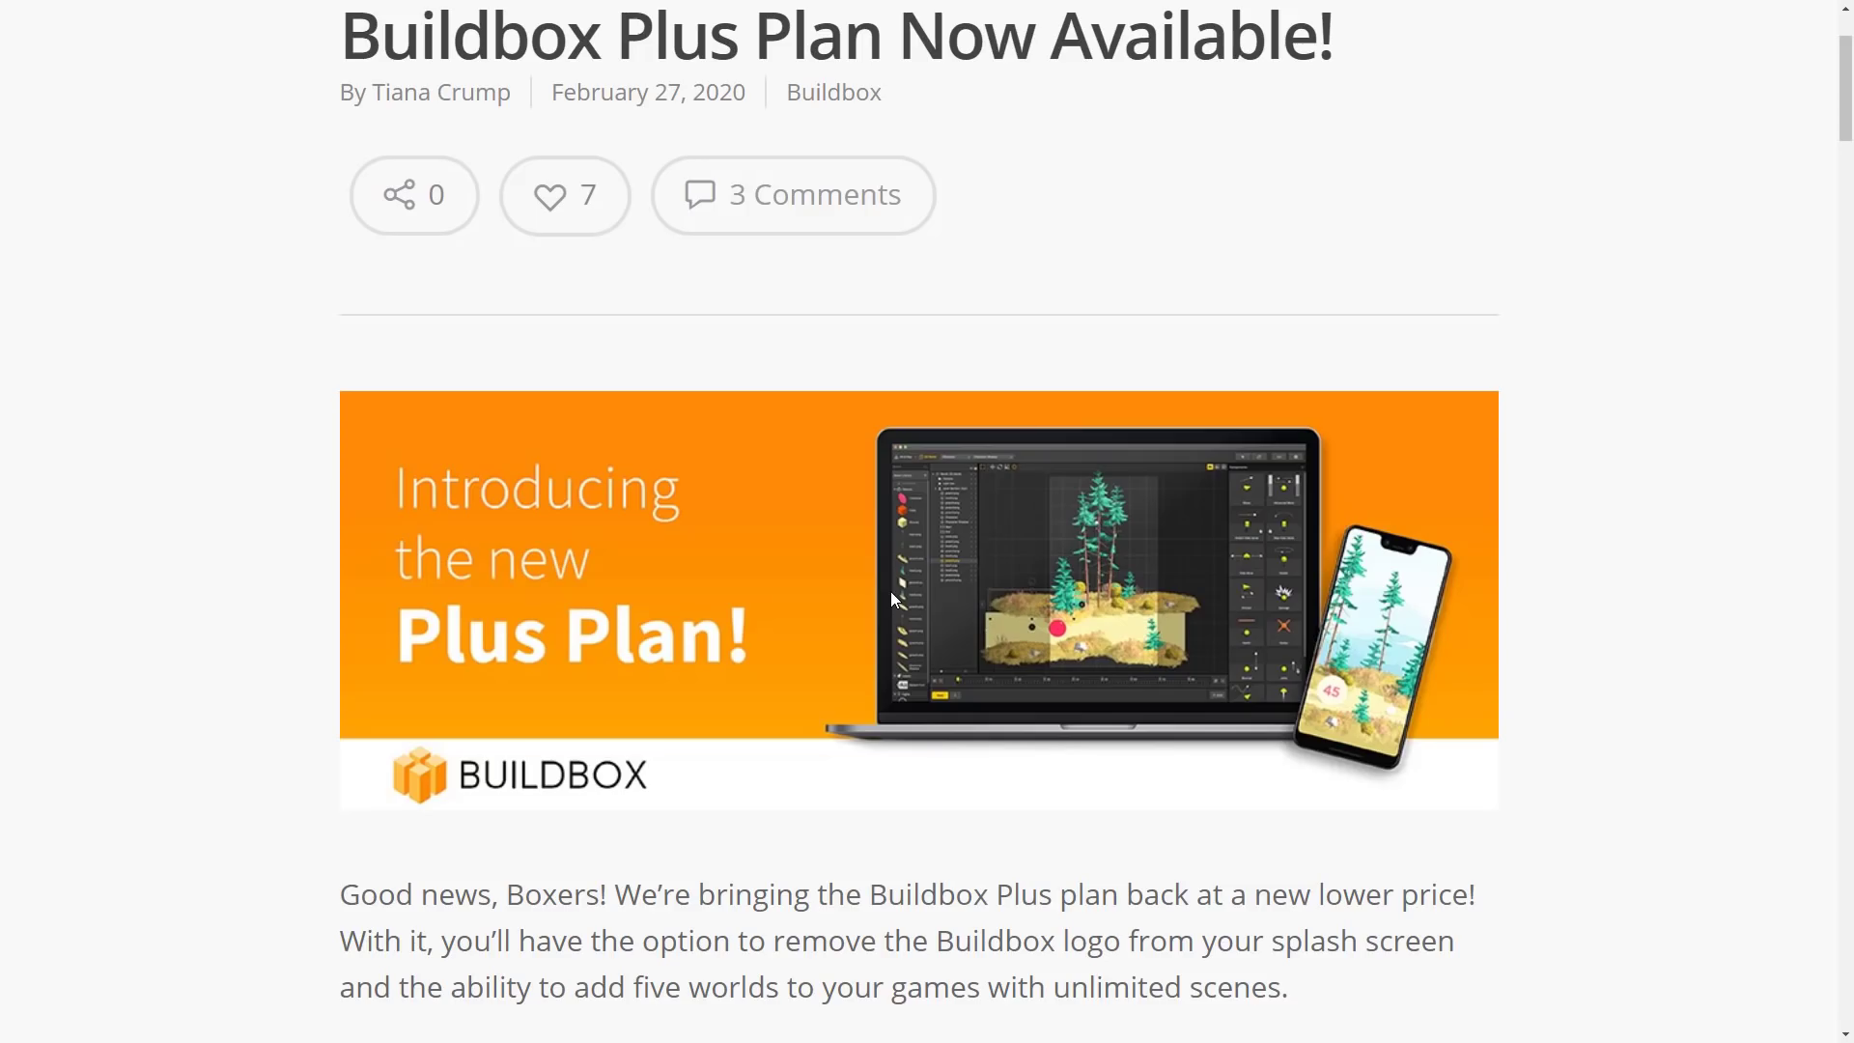
scroll(1077, 456, down, 2)
scroll(1077, 456, down, 3)
drag(776, 323, 667, 360)
drag(802, 361, 846, 362)
drag(1007, 372, 1299, 436)
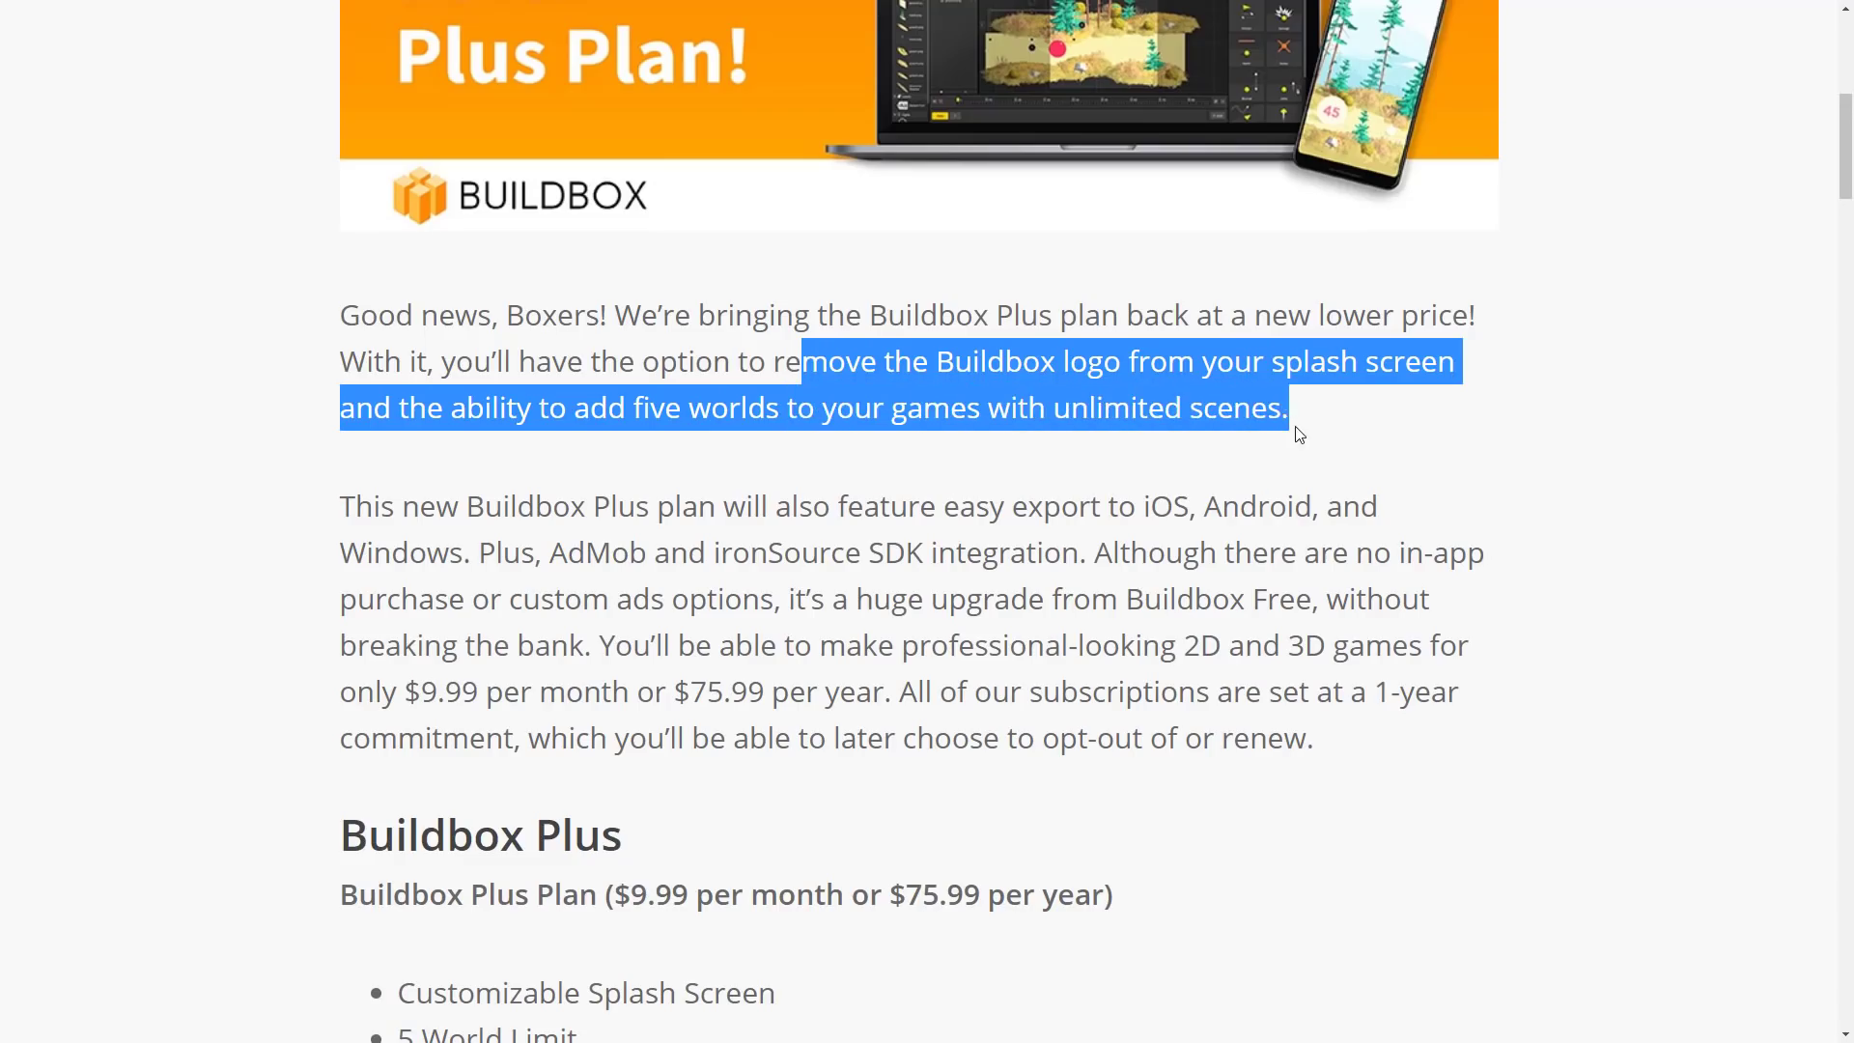
click(1285, 423)
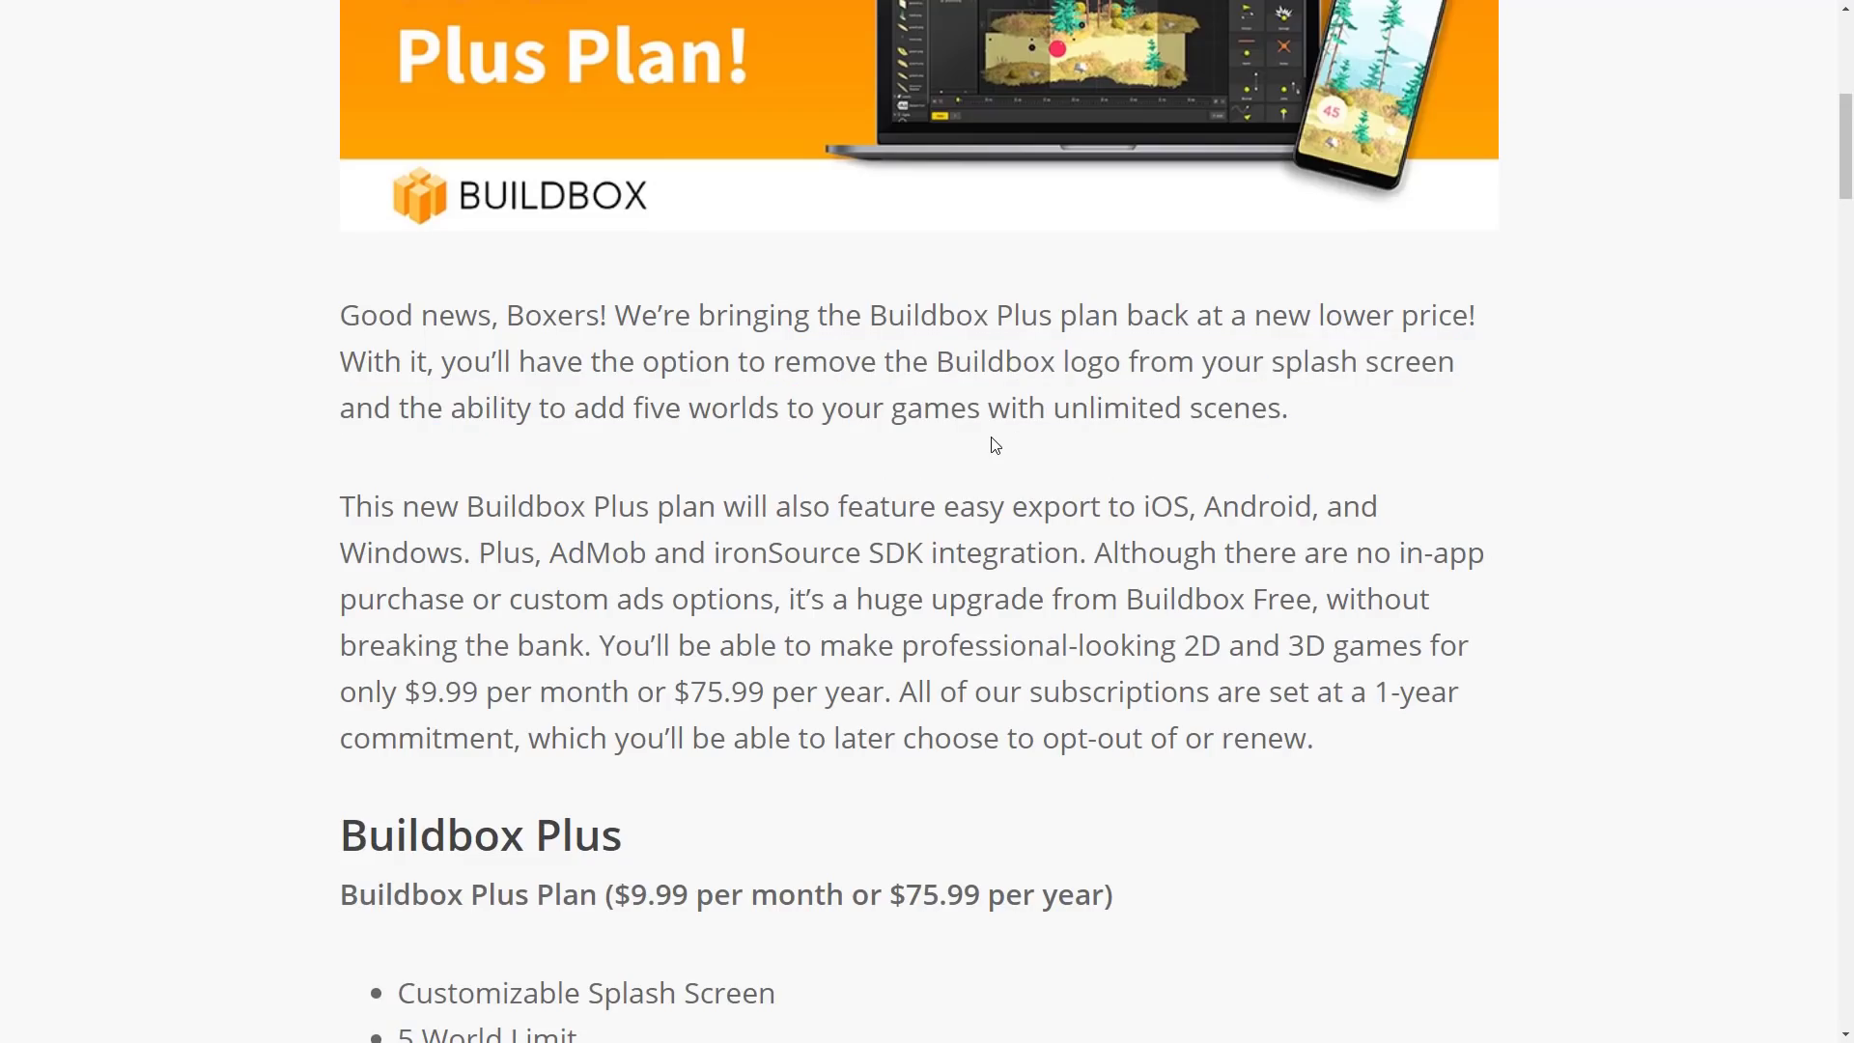
Step: Read the Buildbox Plus price line and feature list in the announcement
scroll(966, 449, down, 4)
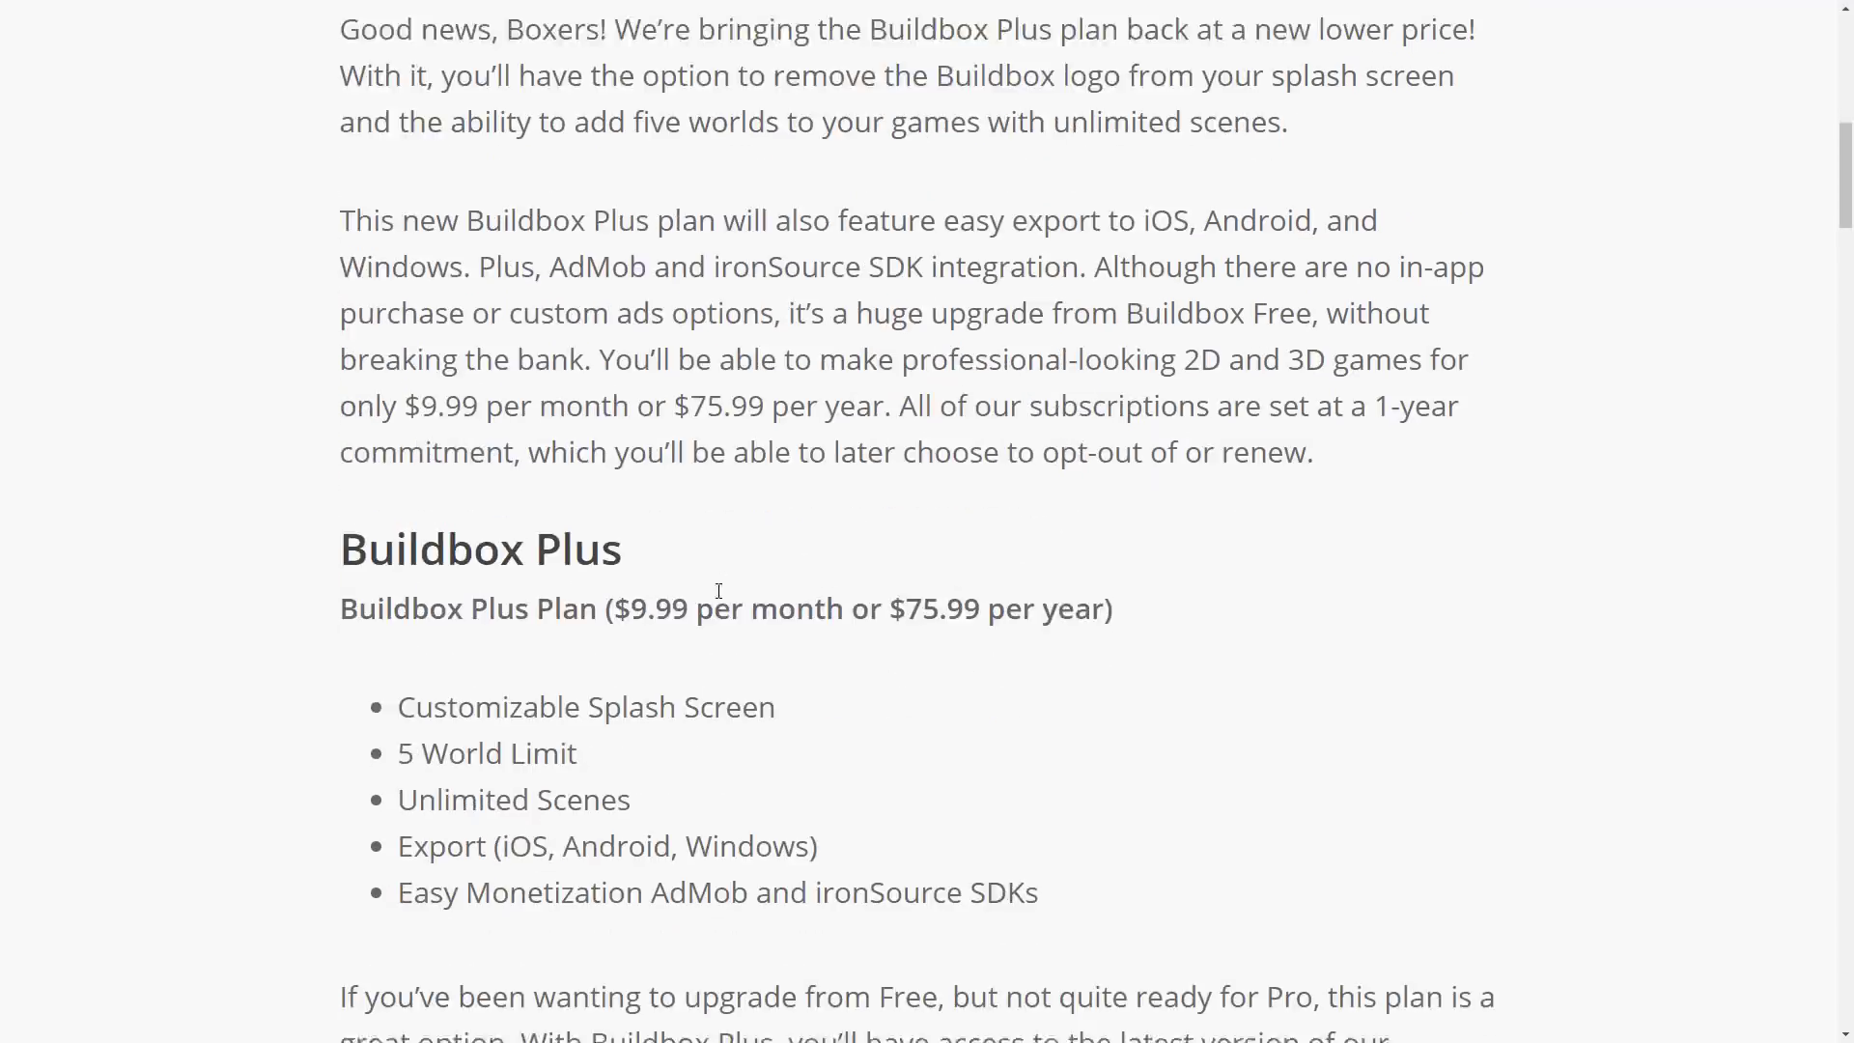
drag(606, 509, 1179, 509)
click(1178, 510)
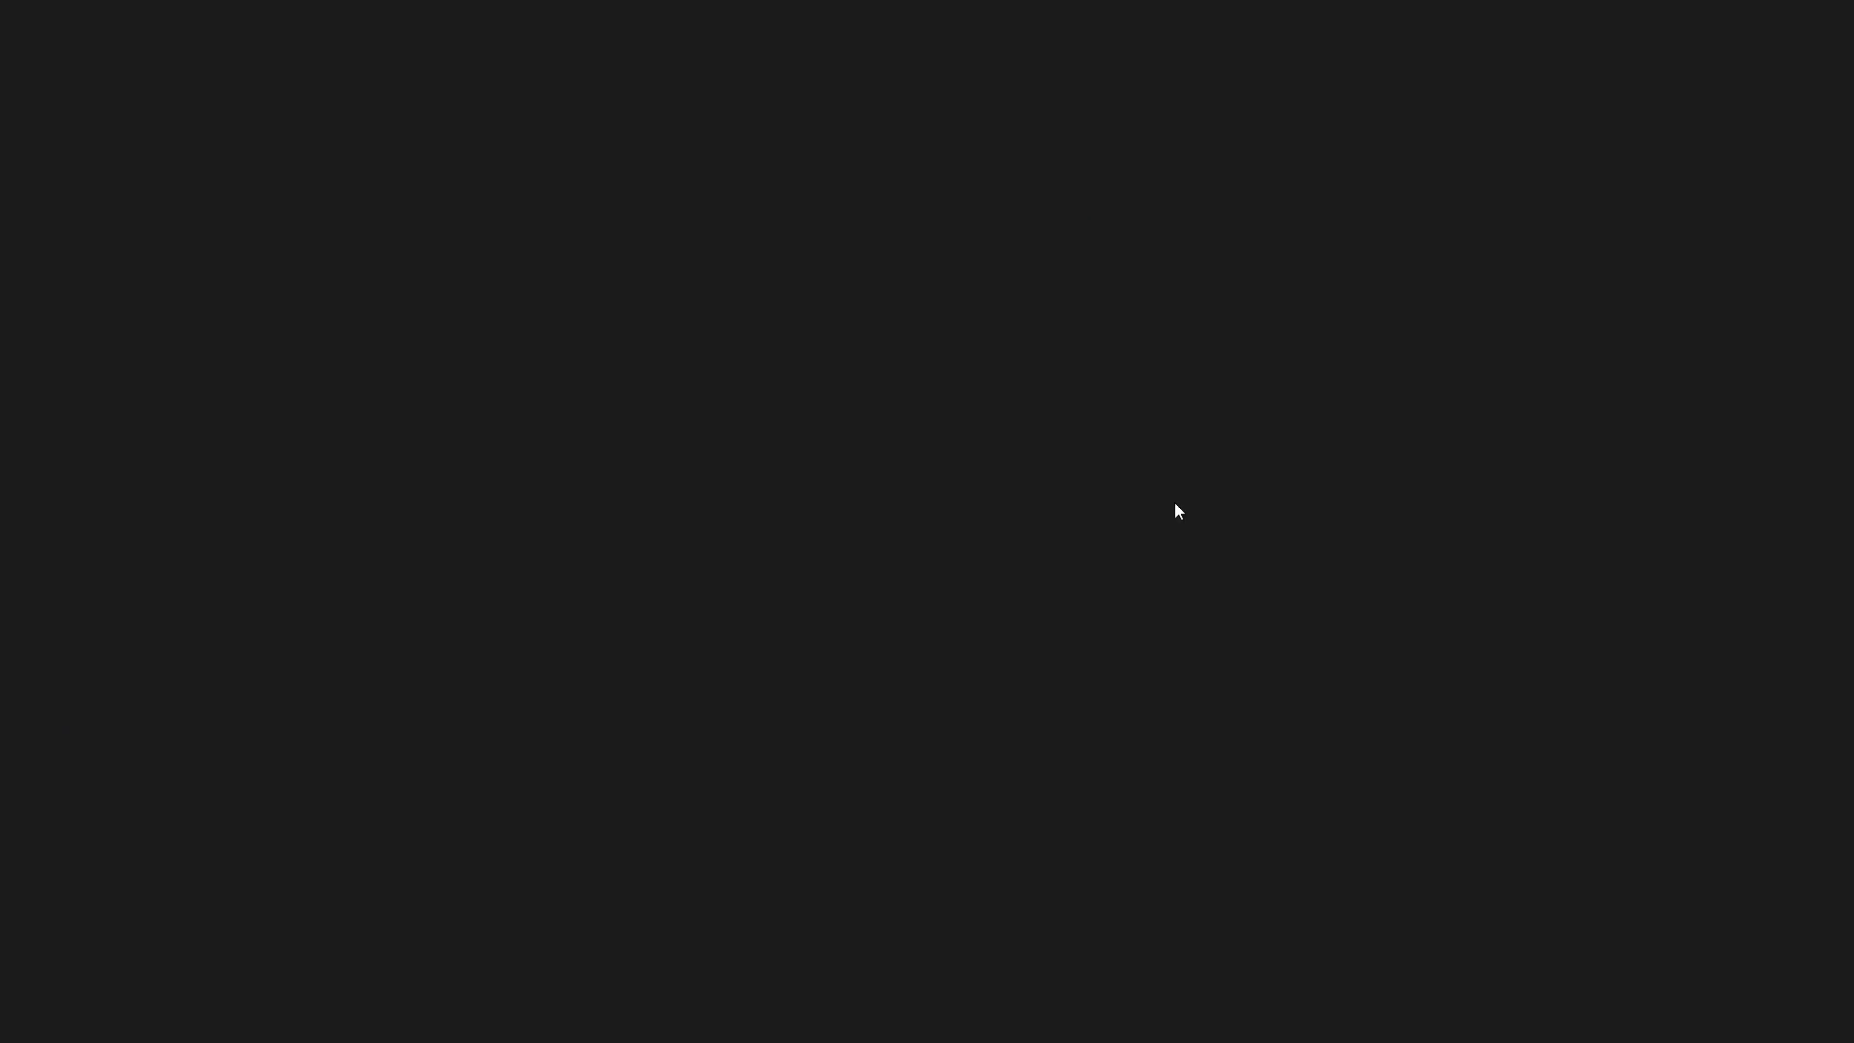
Step: Examine the Free plan's feature list on the pricing page, from worlds and exports to in-app purchases
scroll(1410, 507, down, 6)
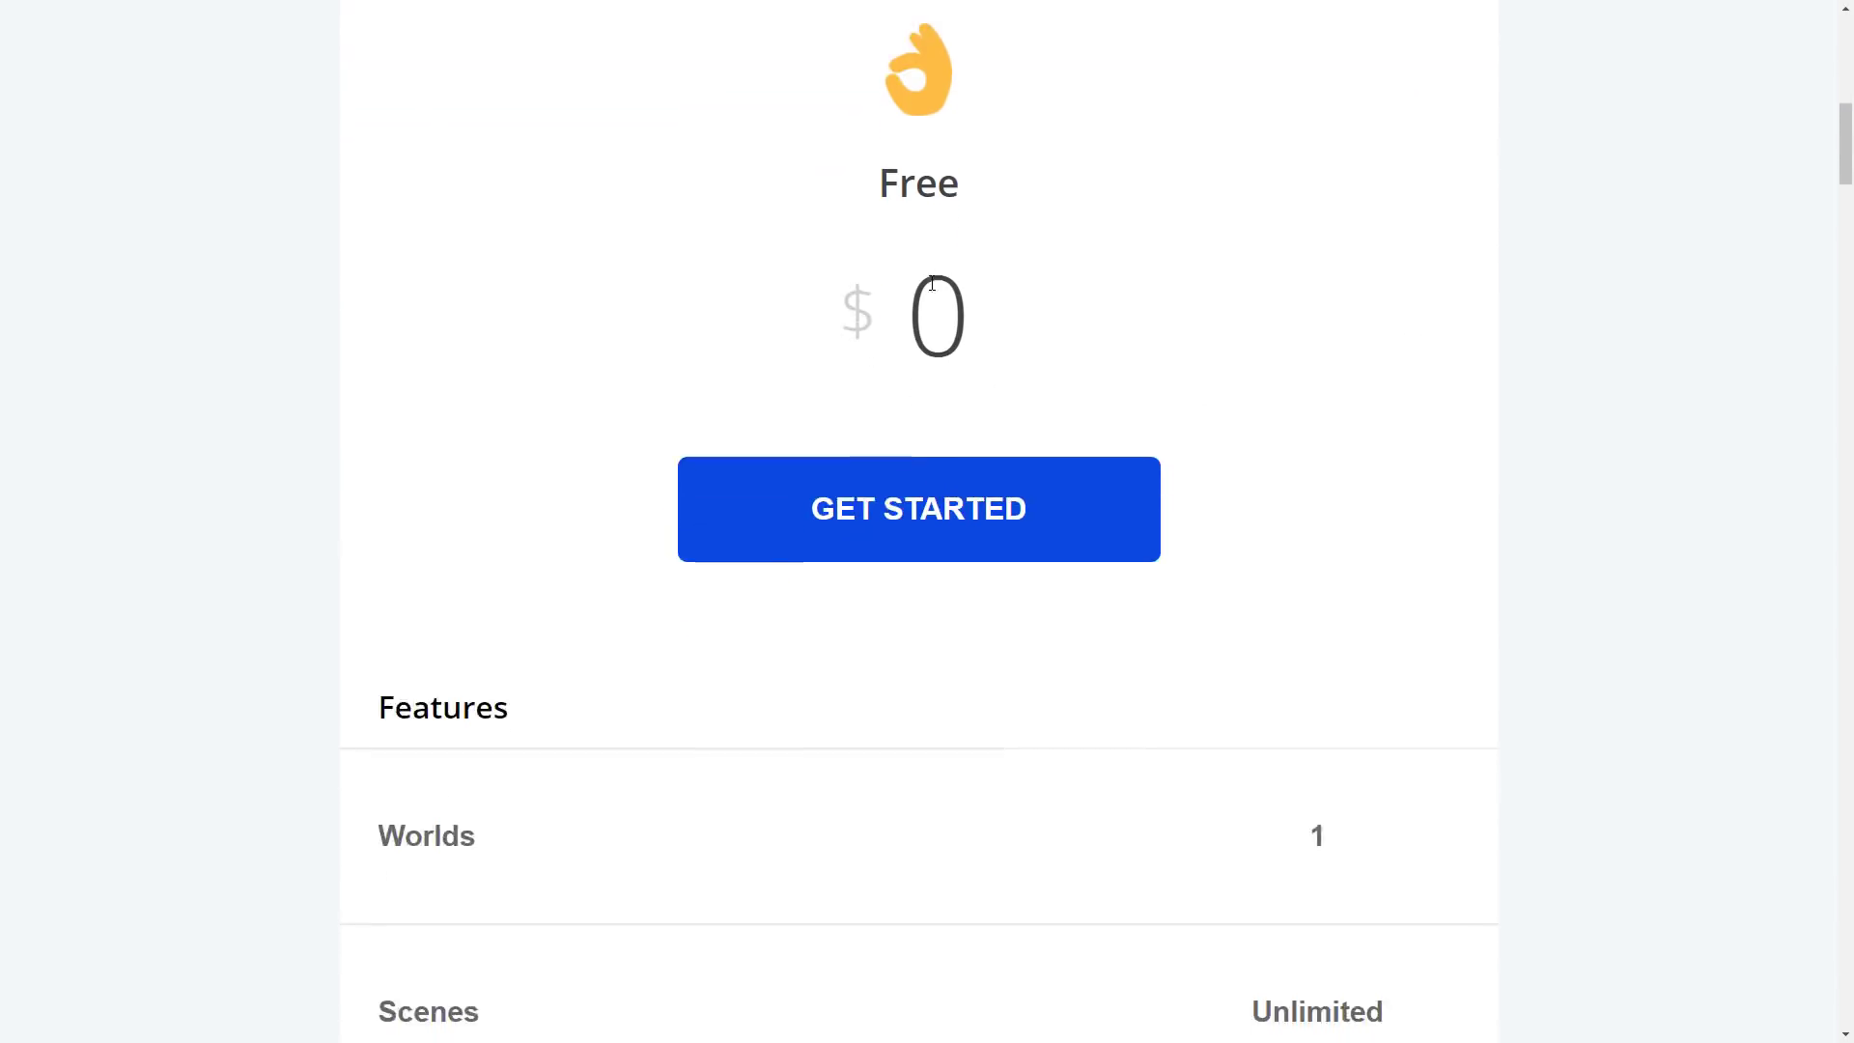
scroll(1111, 324, down, 1)
scroll(1111, 325, down, 3)
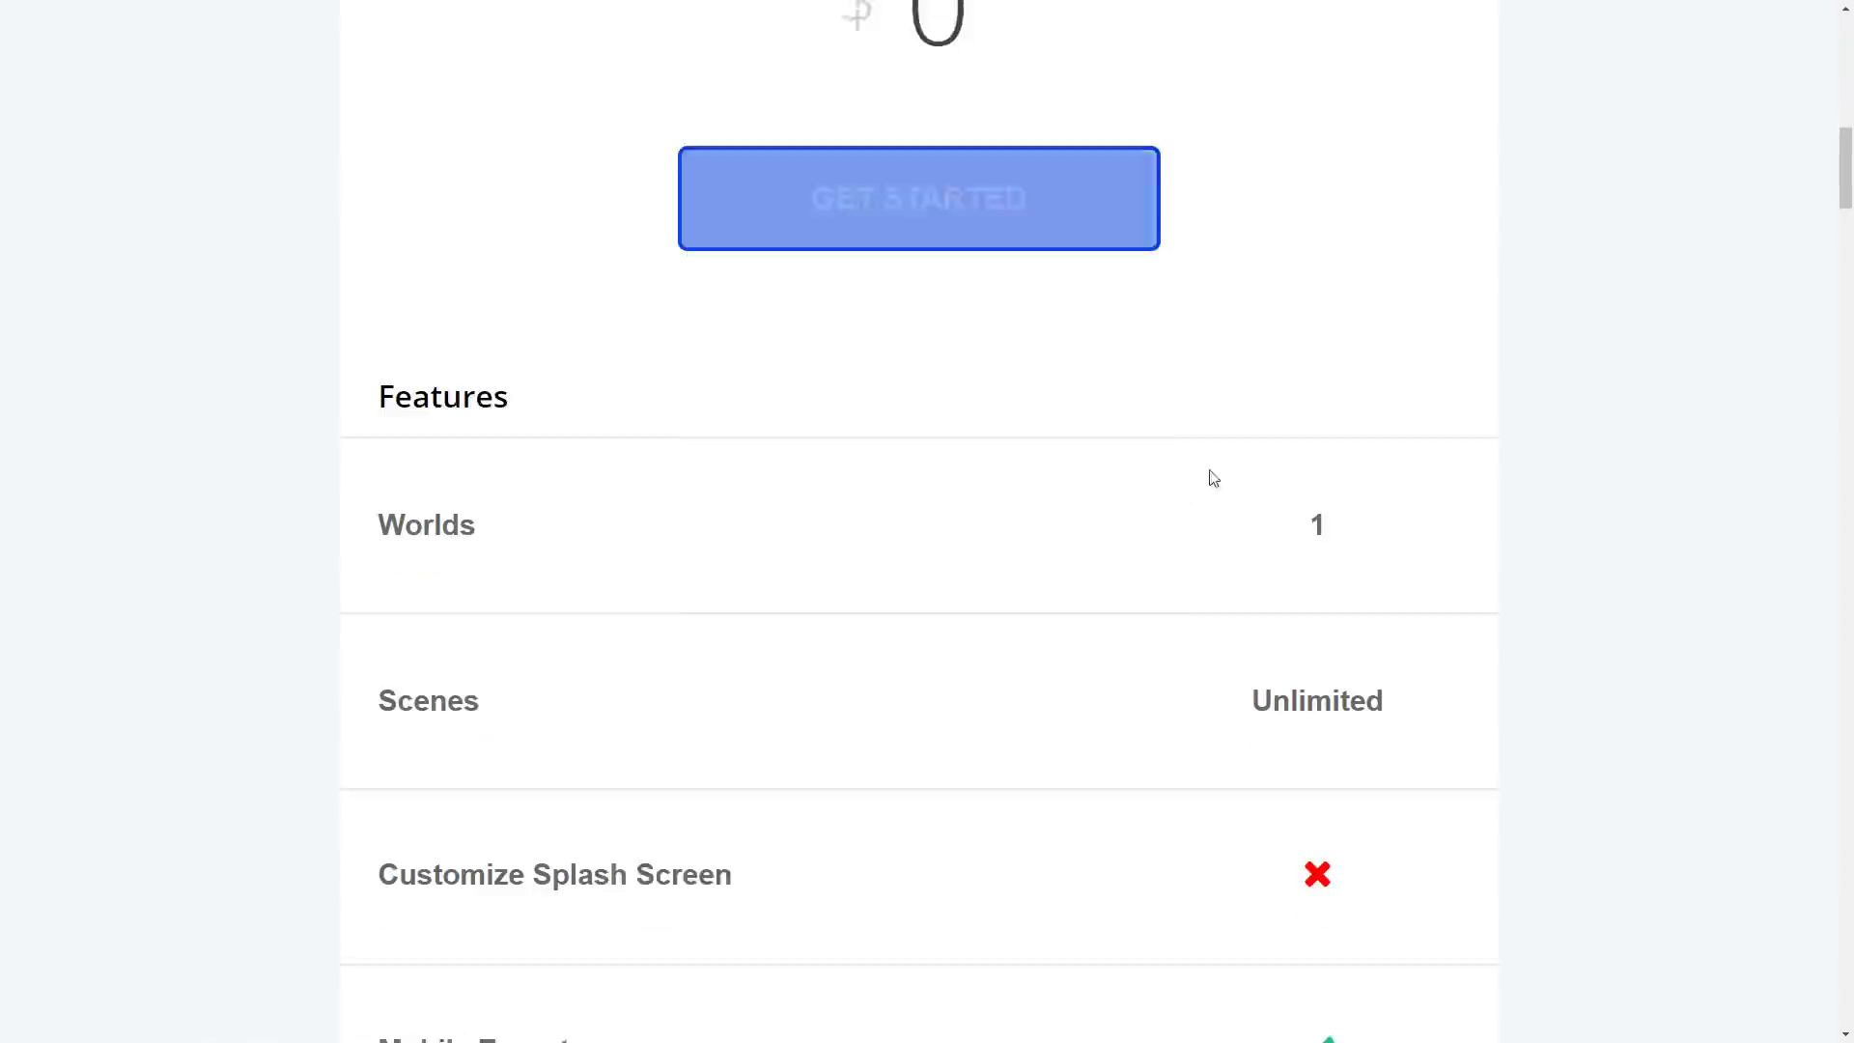
scroll(796, 608, down, 2)
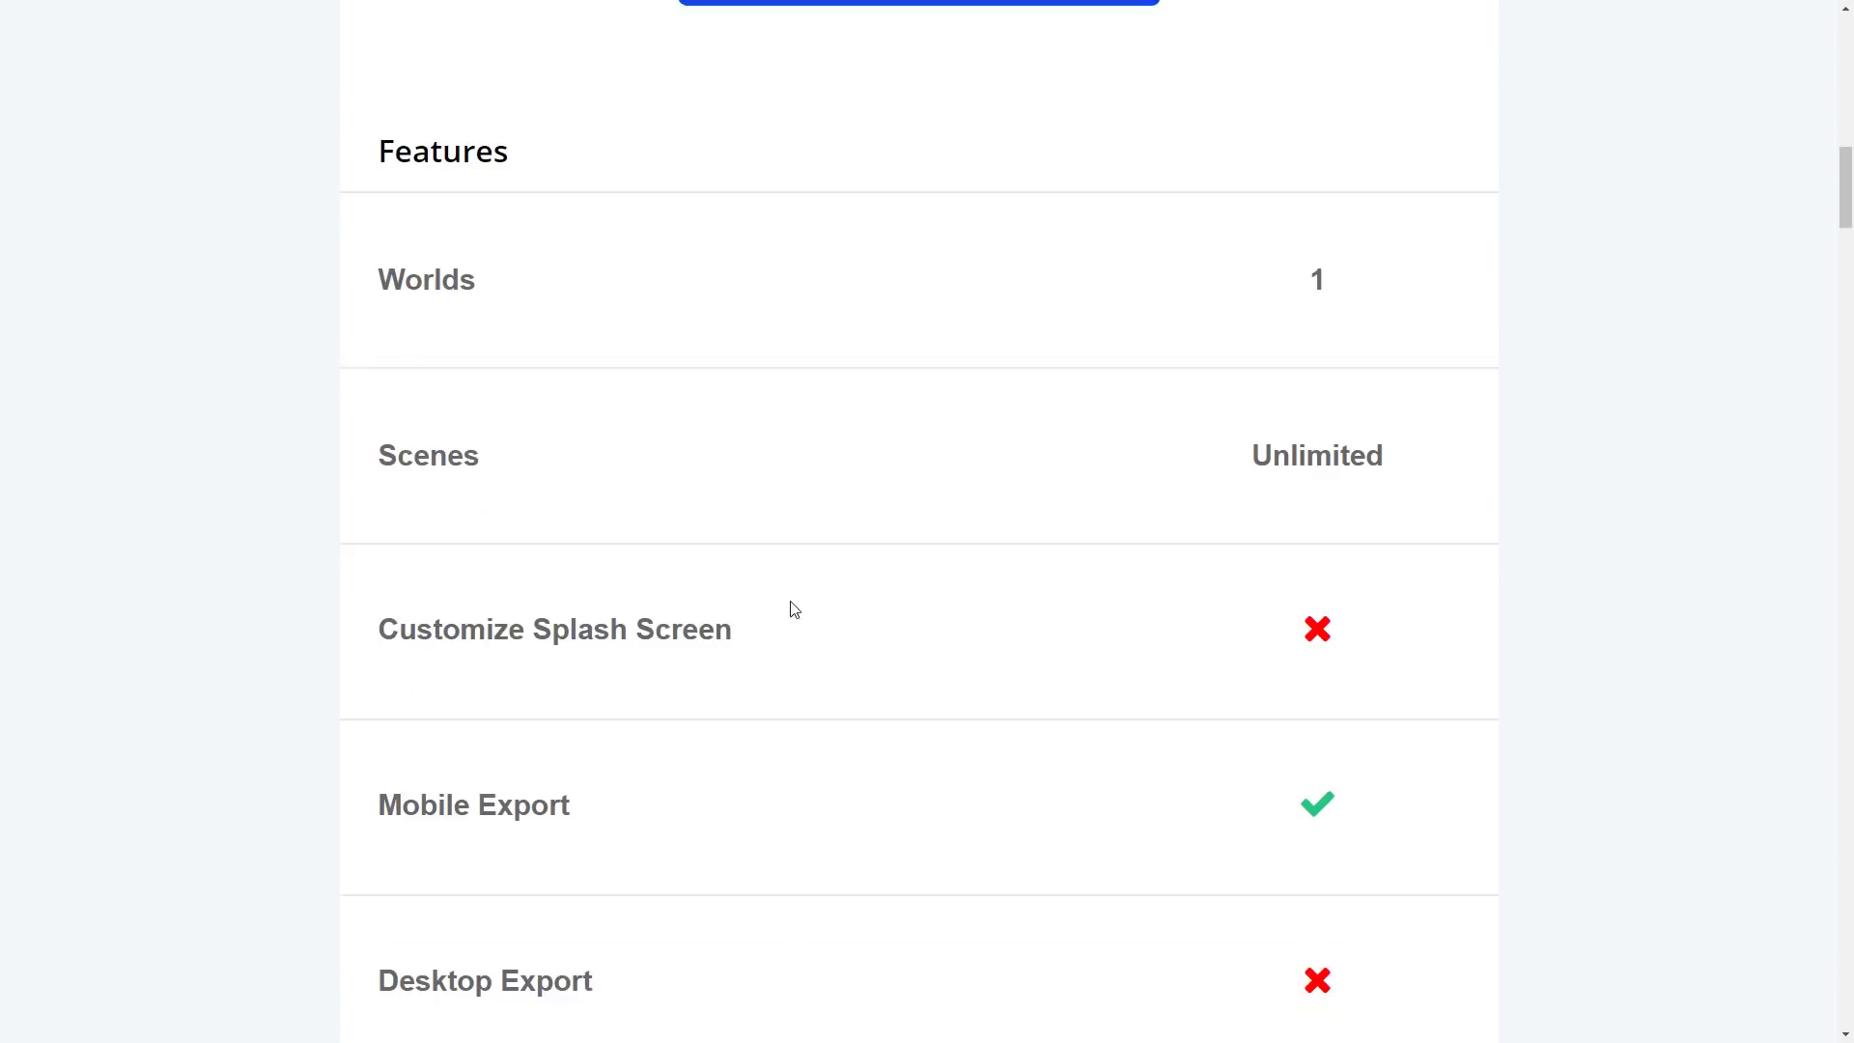
scroll(734, 589, down, 2)
scroll(707, 567, down, 1)
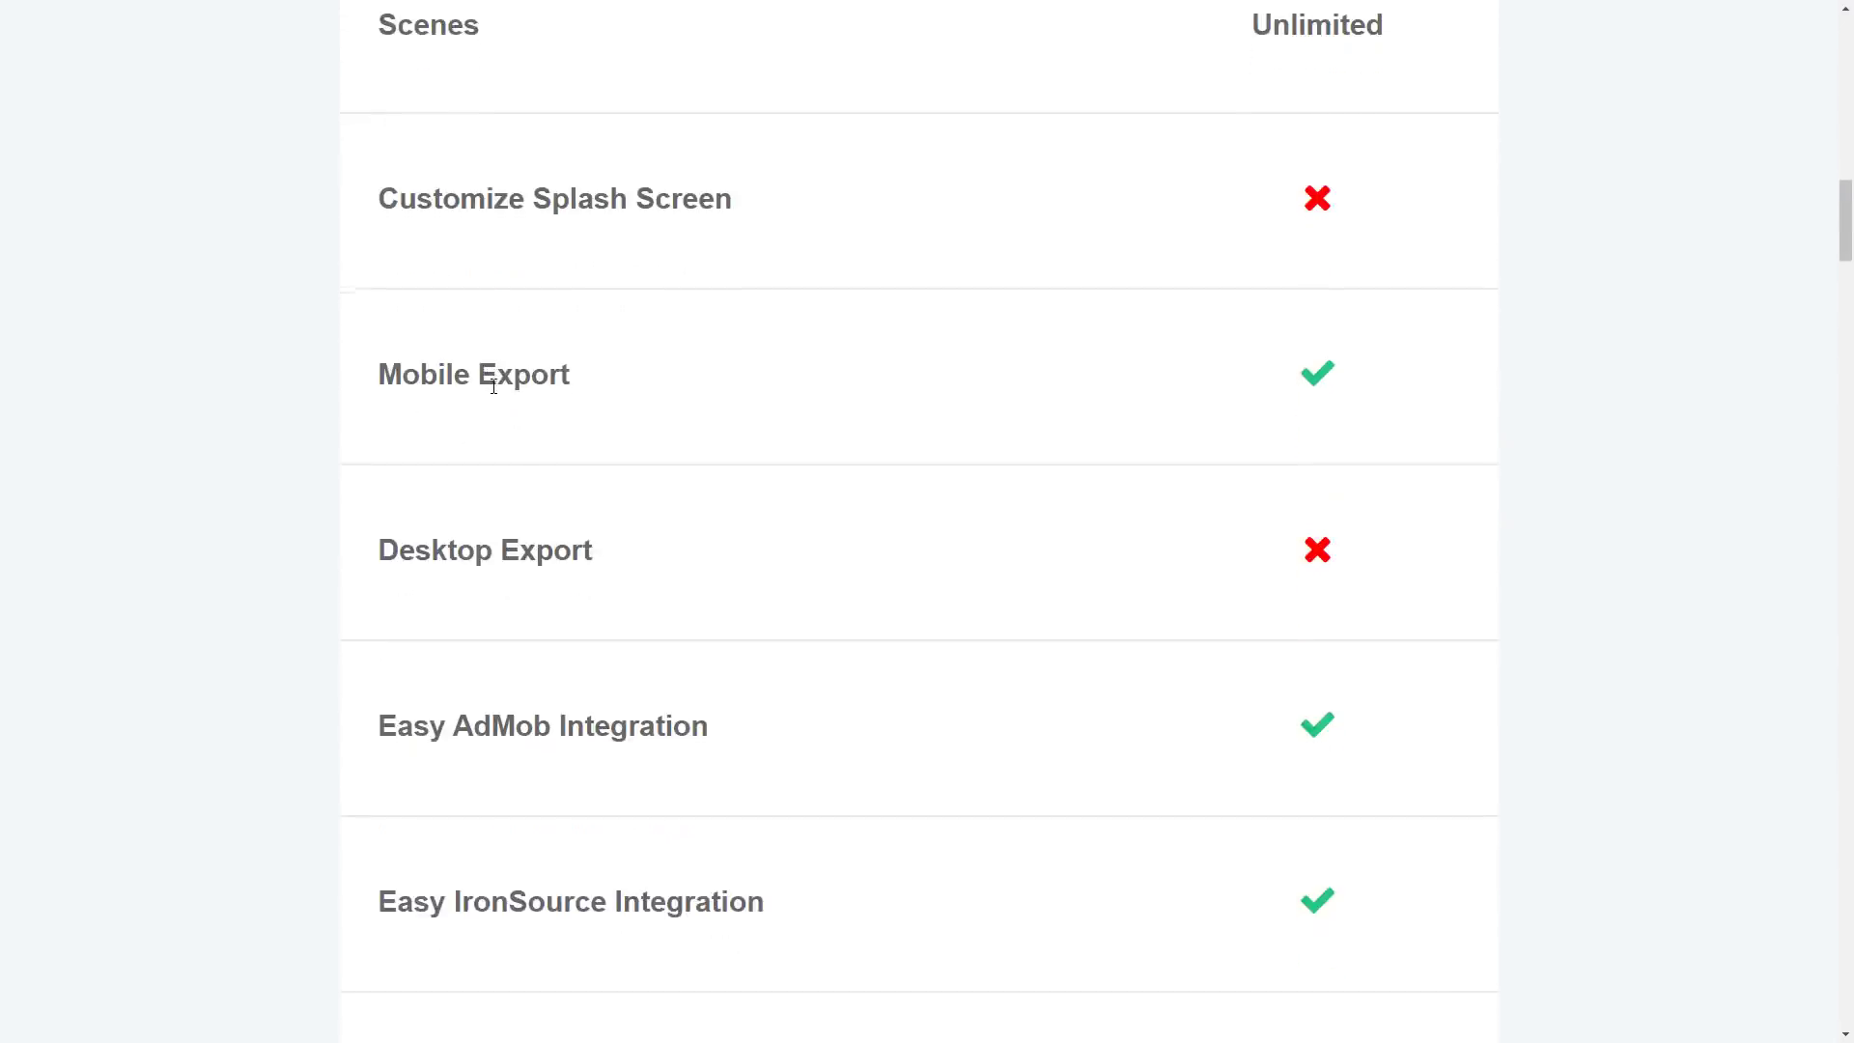
scroll(757, 547, down, 5)
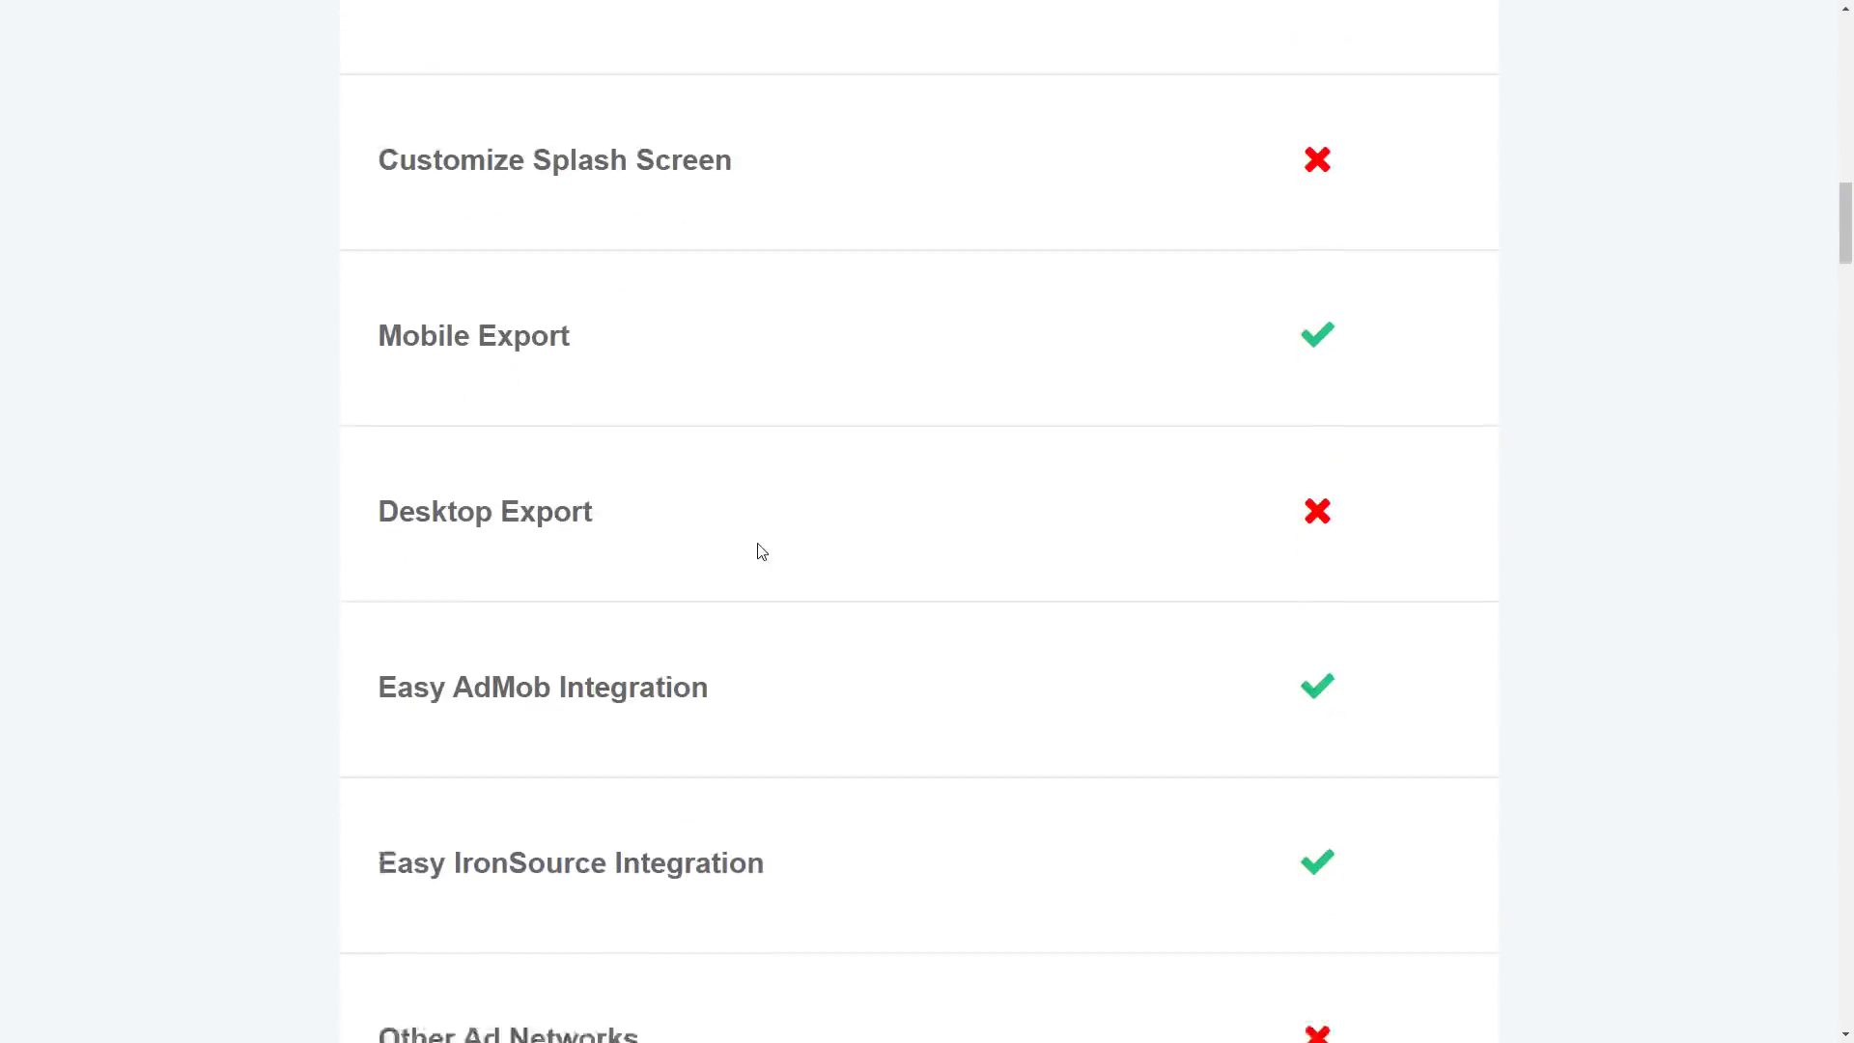
scroll(647, 388, down, 2)
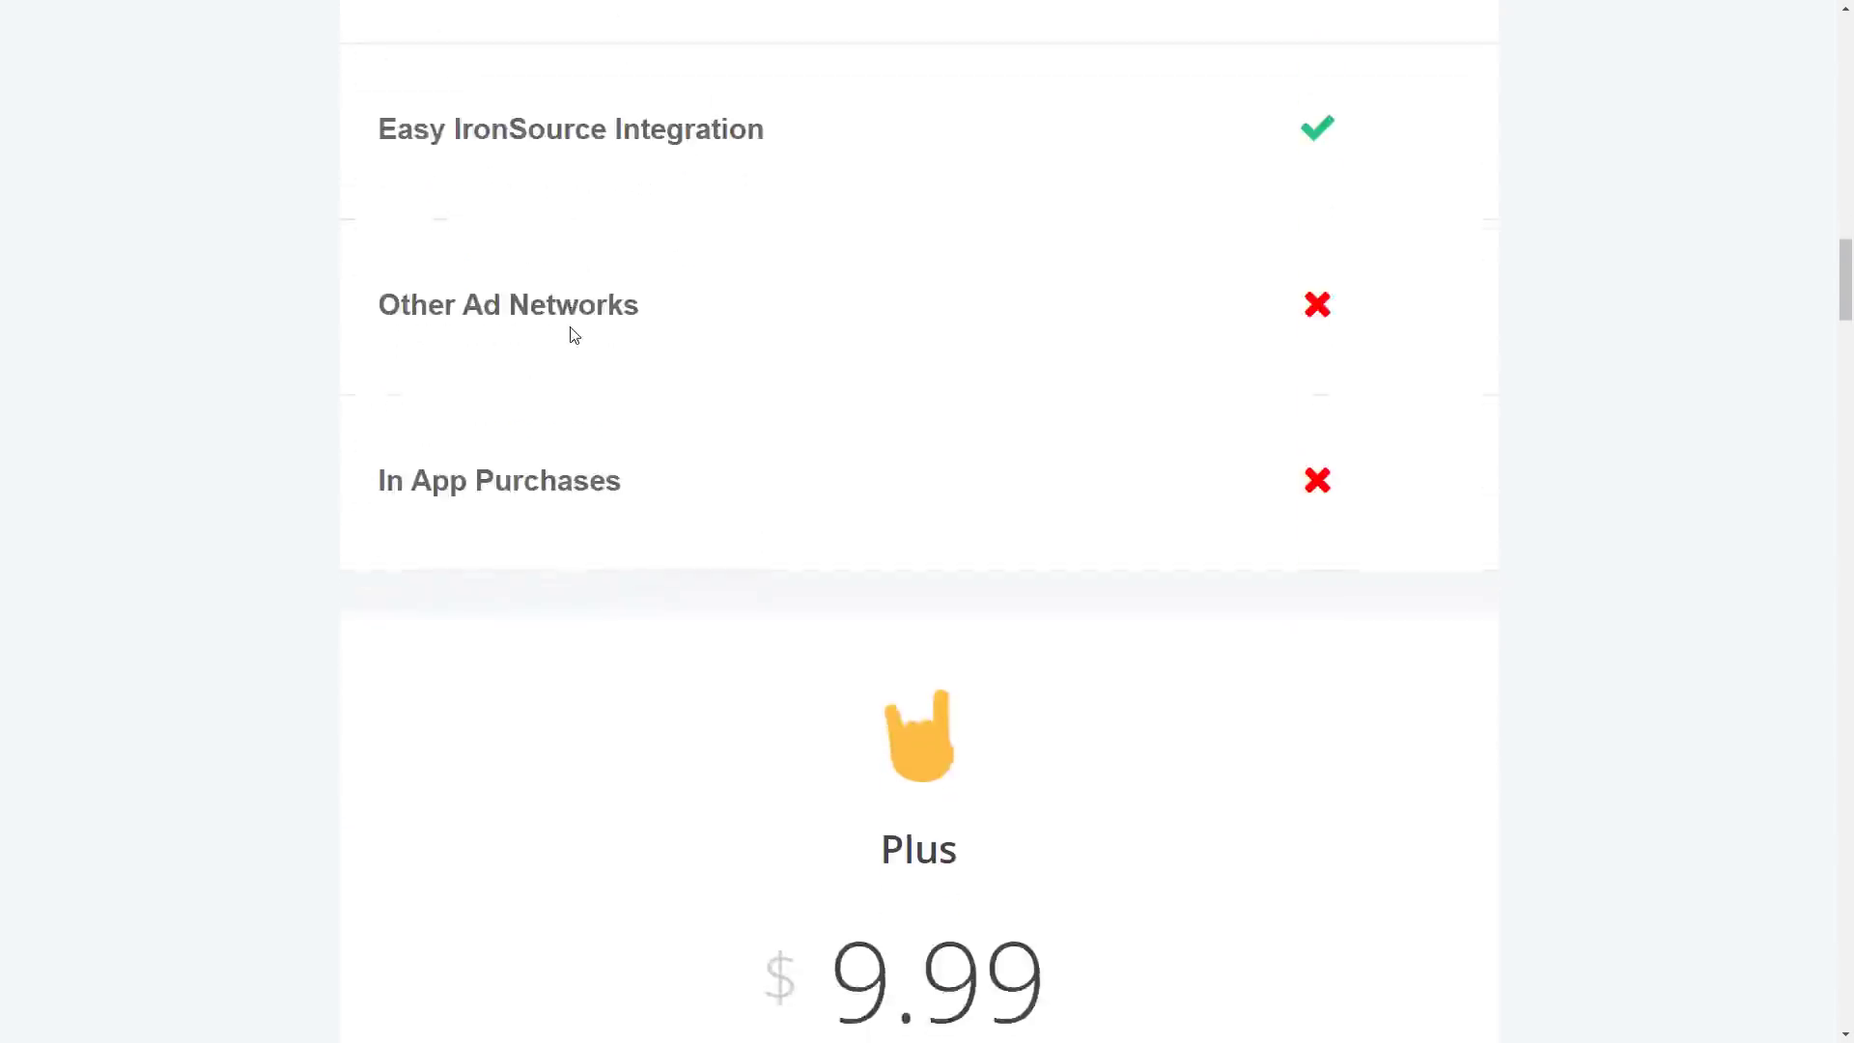
Step: Examine the Plus plan's price, commitment terms and feature list on the pricing page, from worlds to in-app purchases
scroll(619, 499, down, 5)
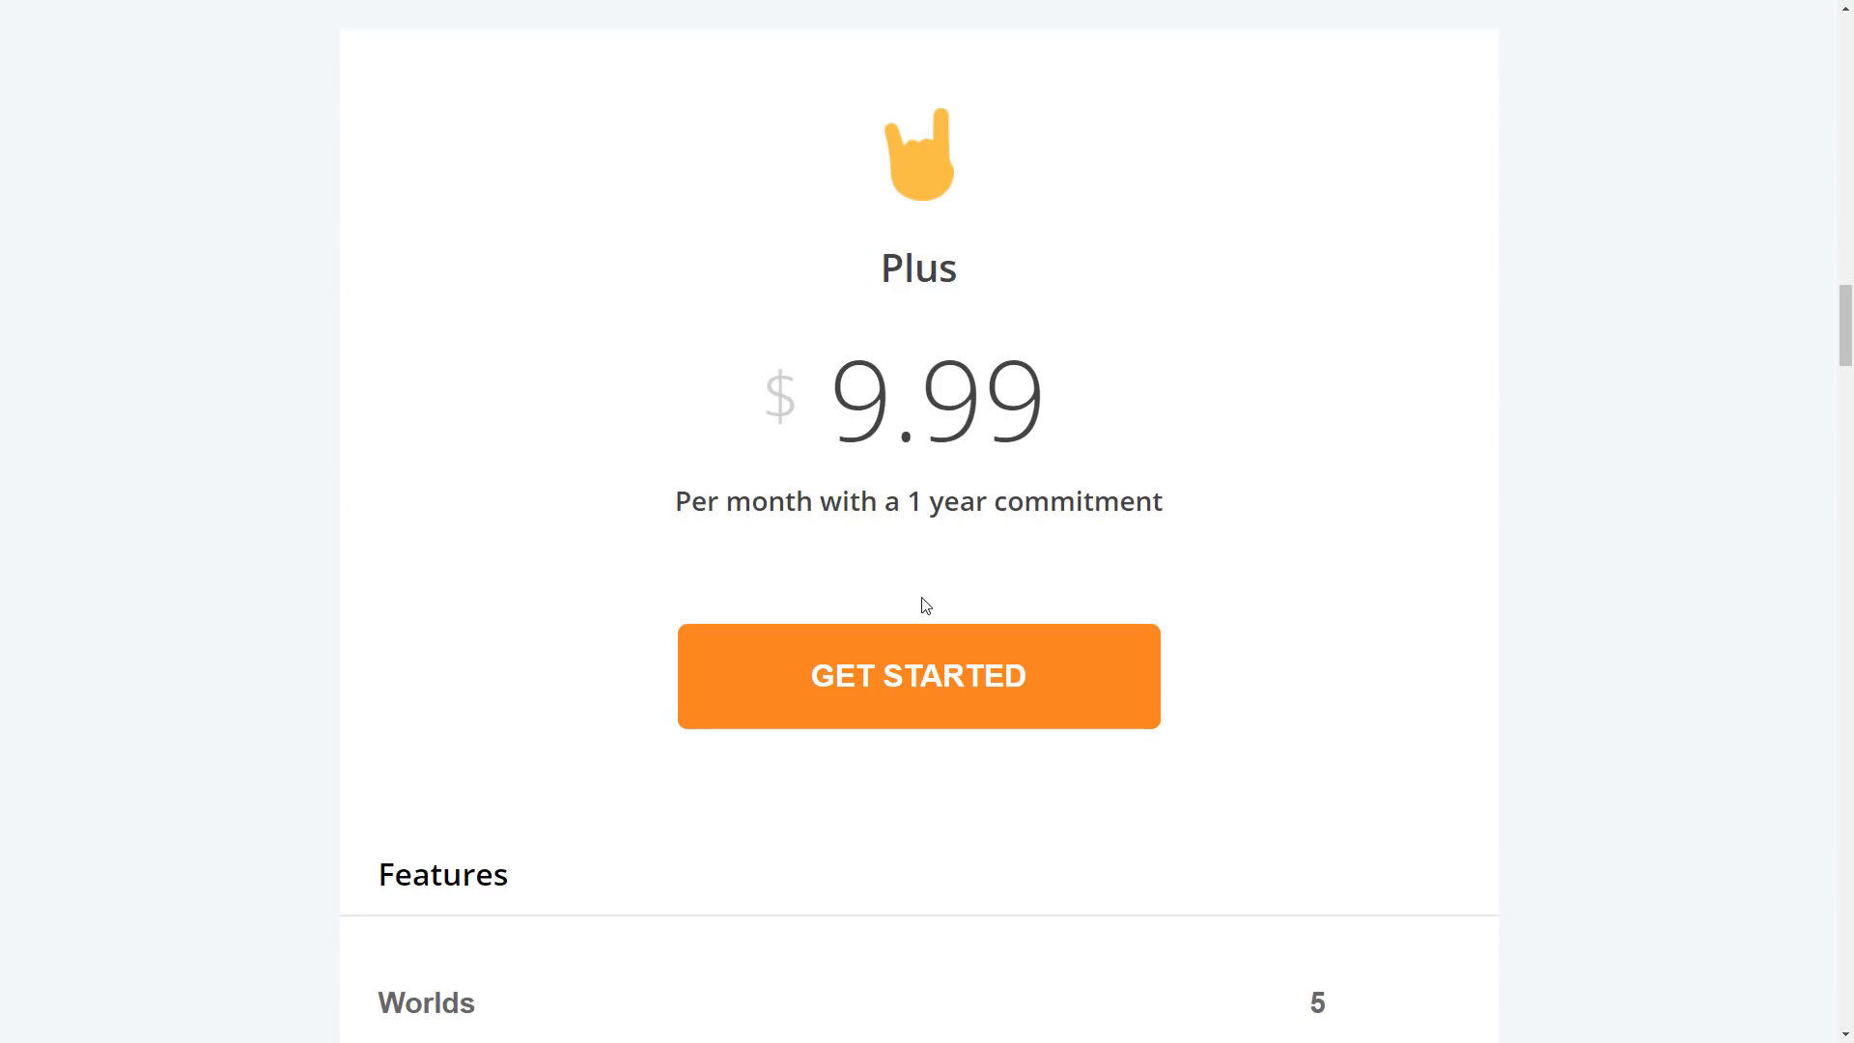
scroll(1087, 474, down, 2)
scroll(1086, 466, down, 2)
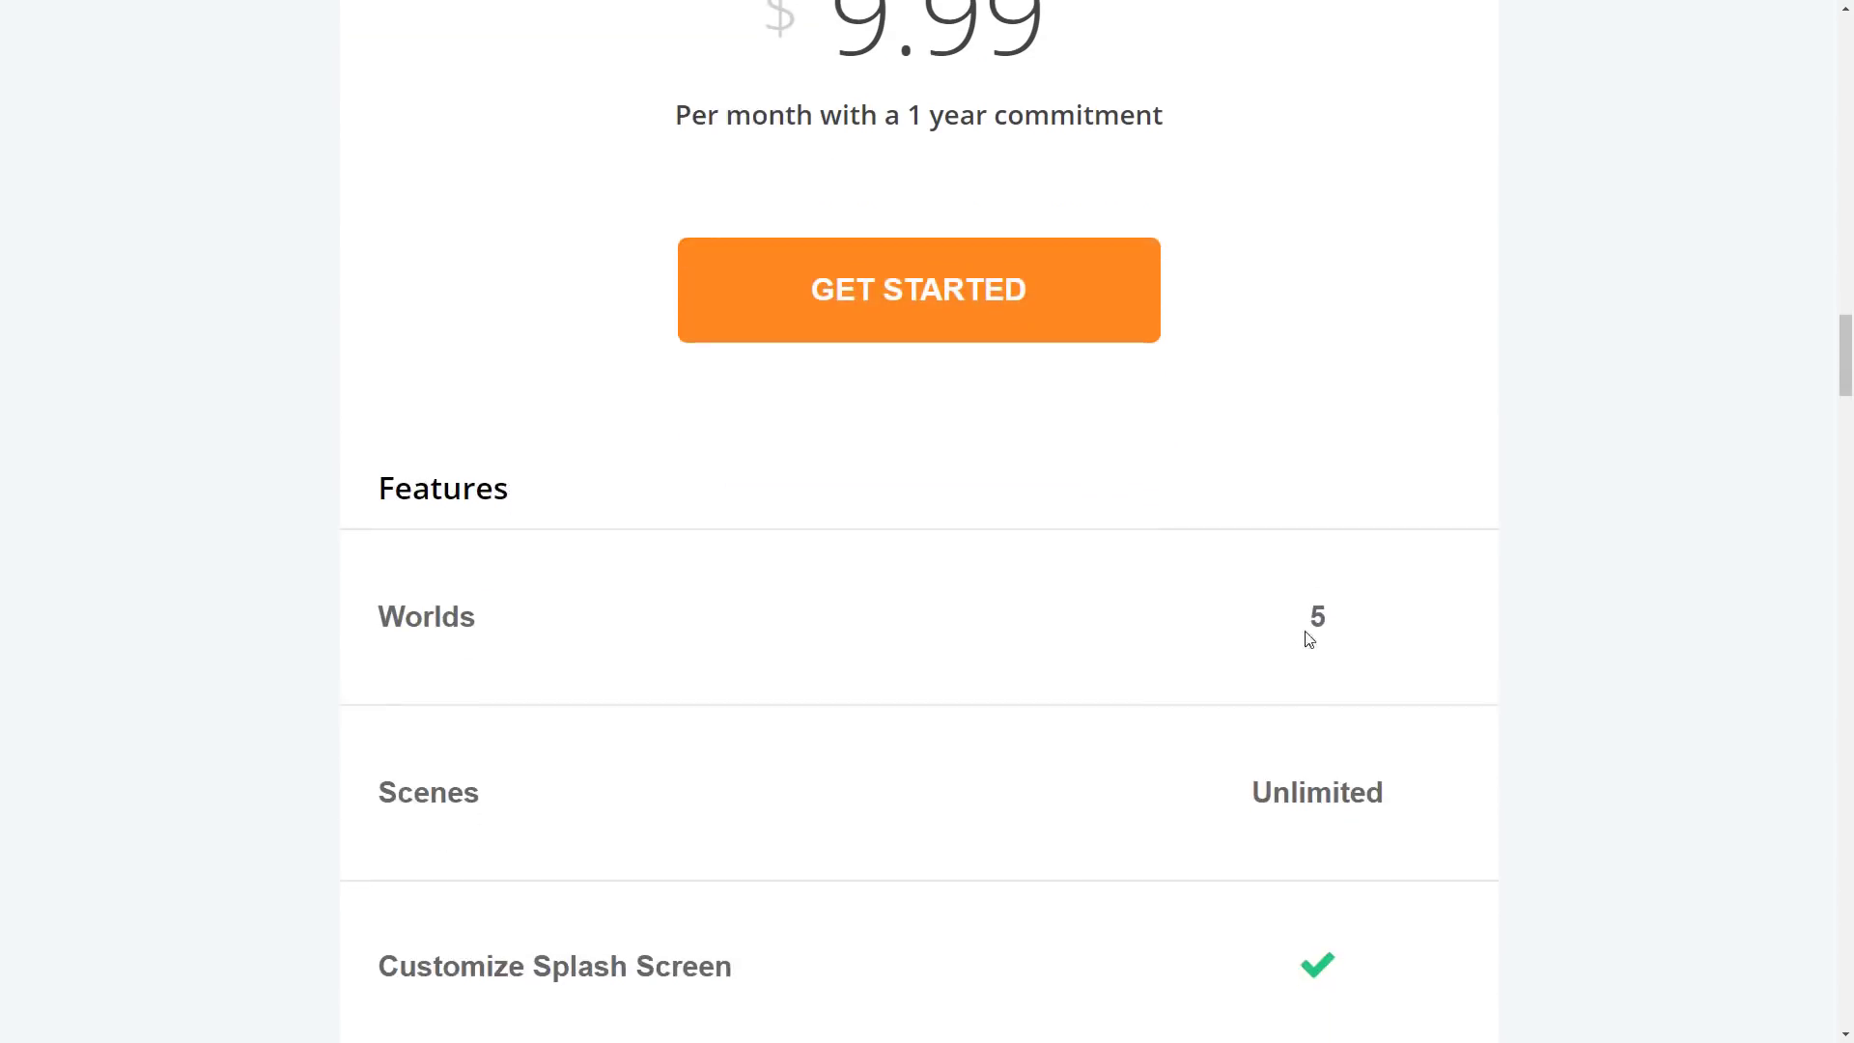
scroll(1244, 637, down, 1)
scroll(1244, 637, down, 5)
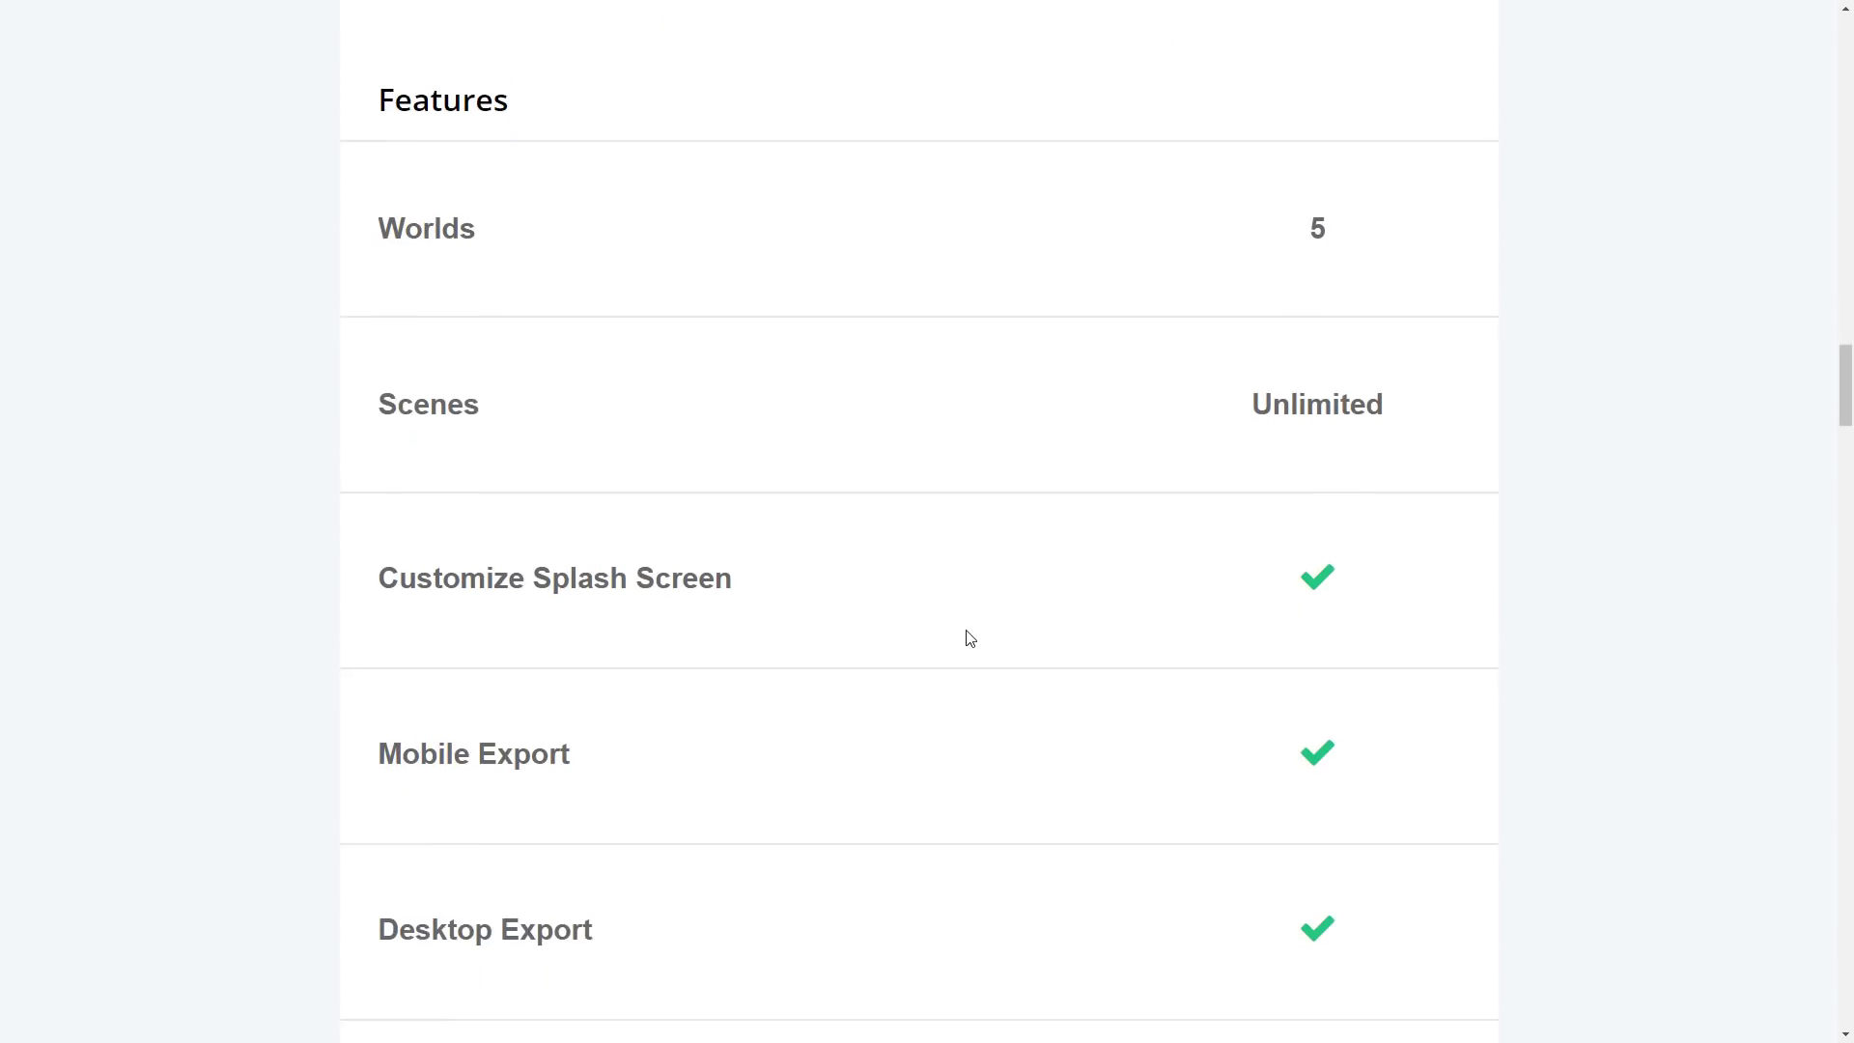
scroll(946, 490, down, 4)
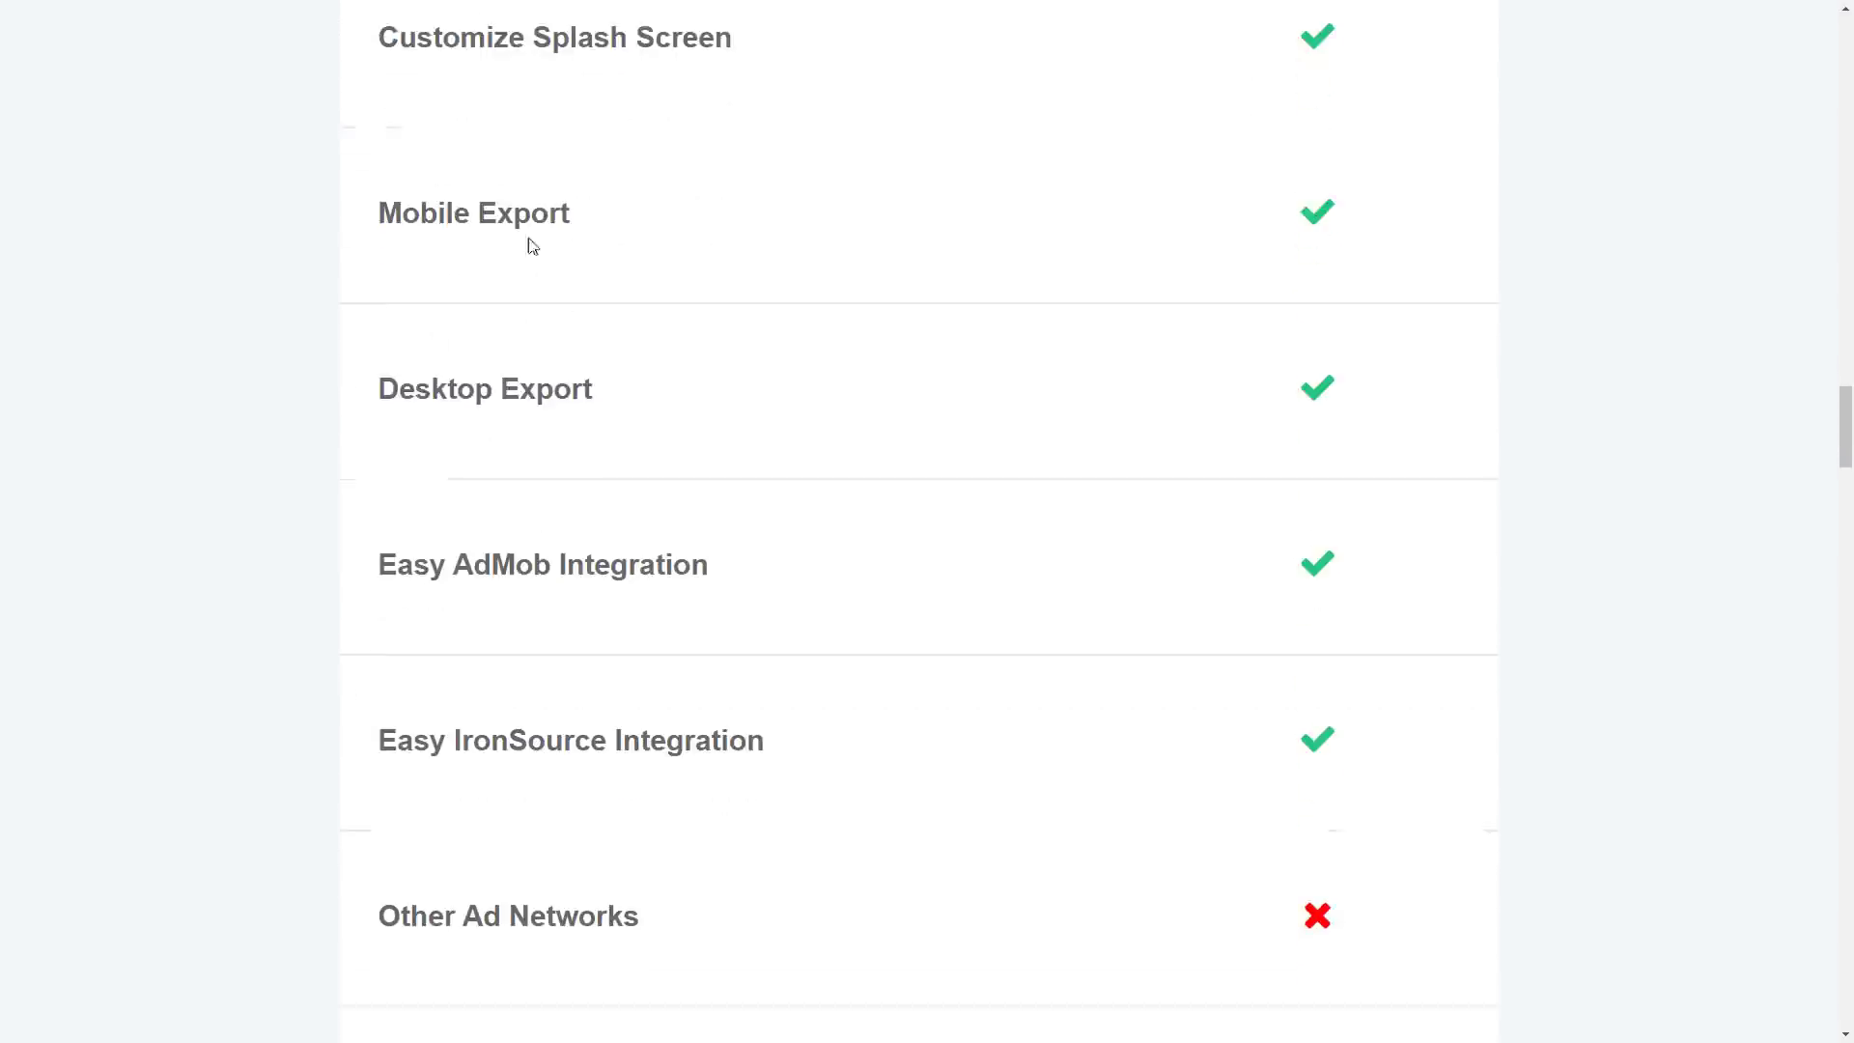
scroll(997, 420, down, 10)
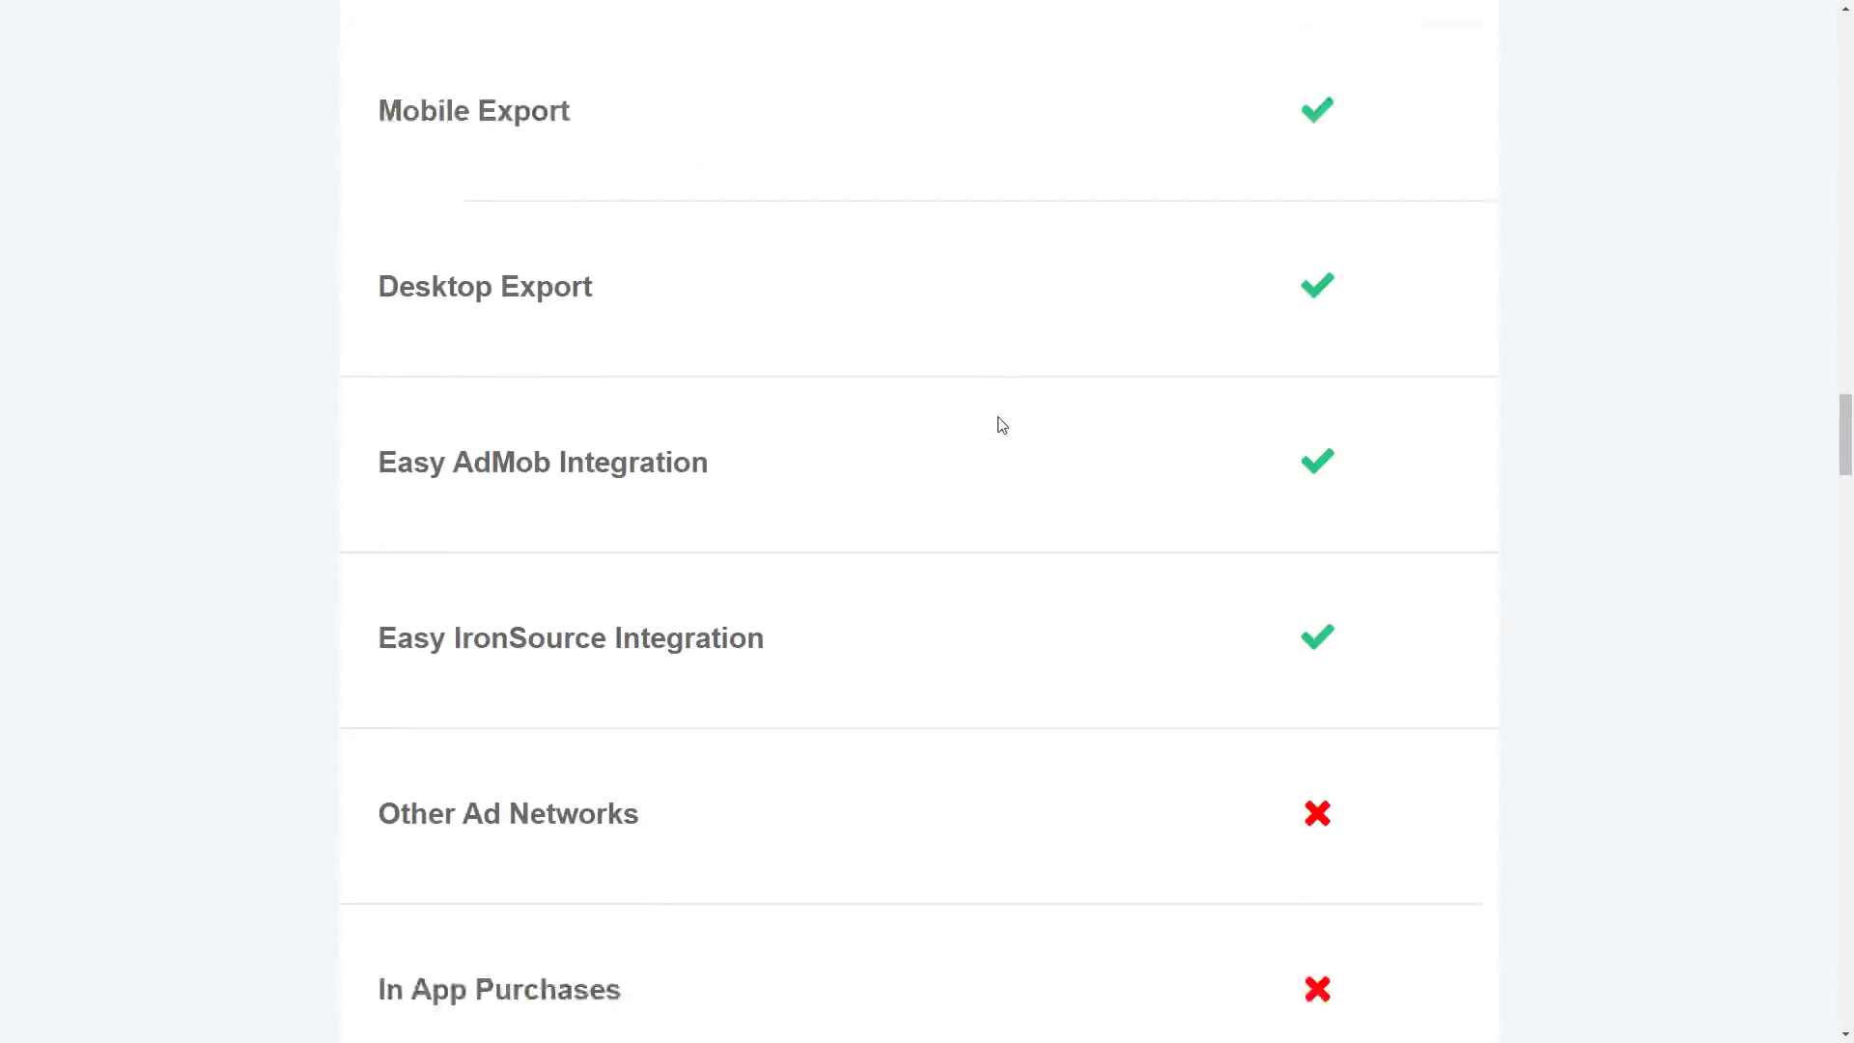
Step: Examine the Pro plan's price and feature list, from worlds and scenes to mobile export
scroll(1002, 425, down, 7)
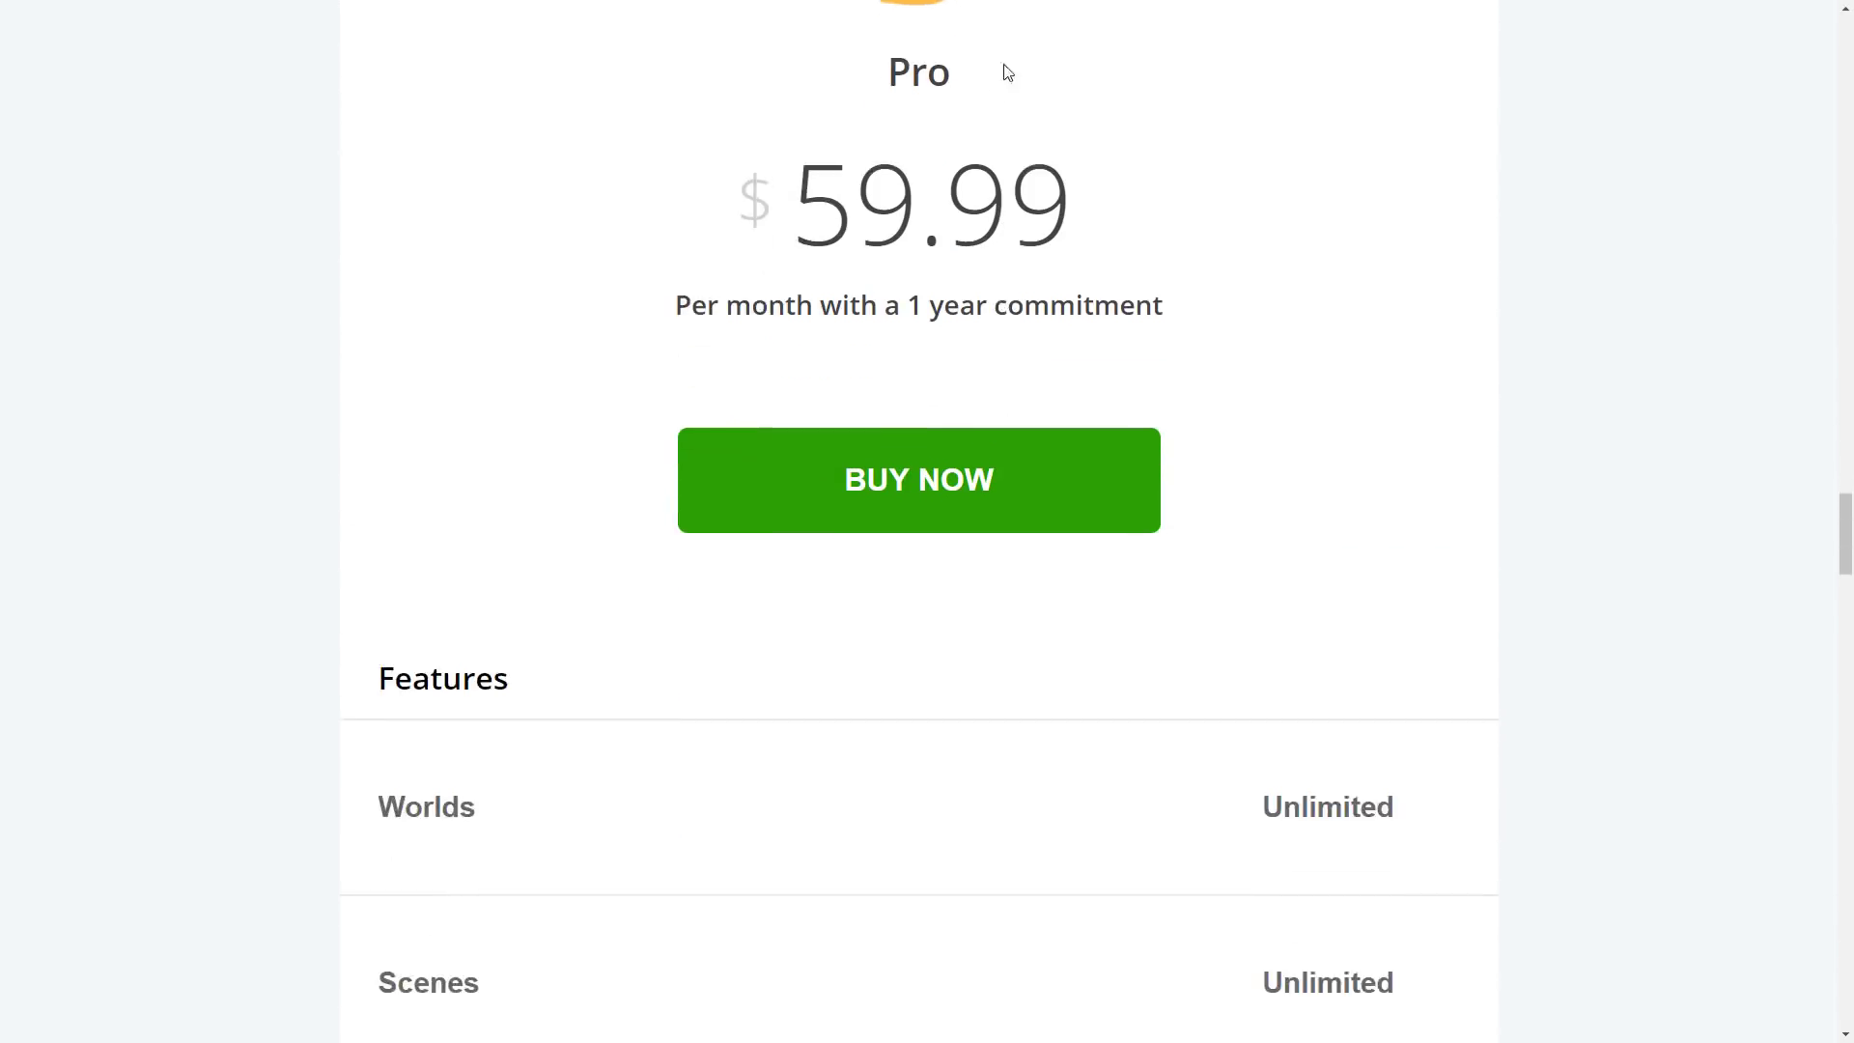
scroll(1120, 435, down, 4)
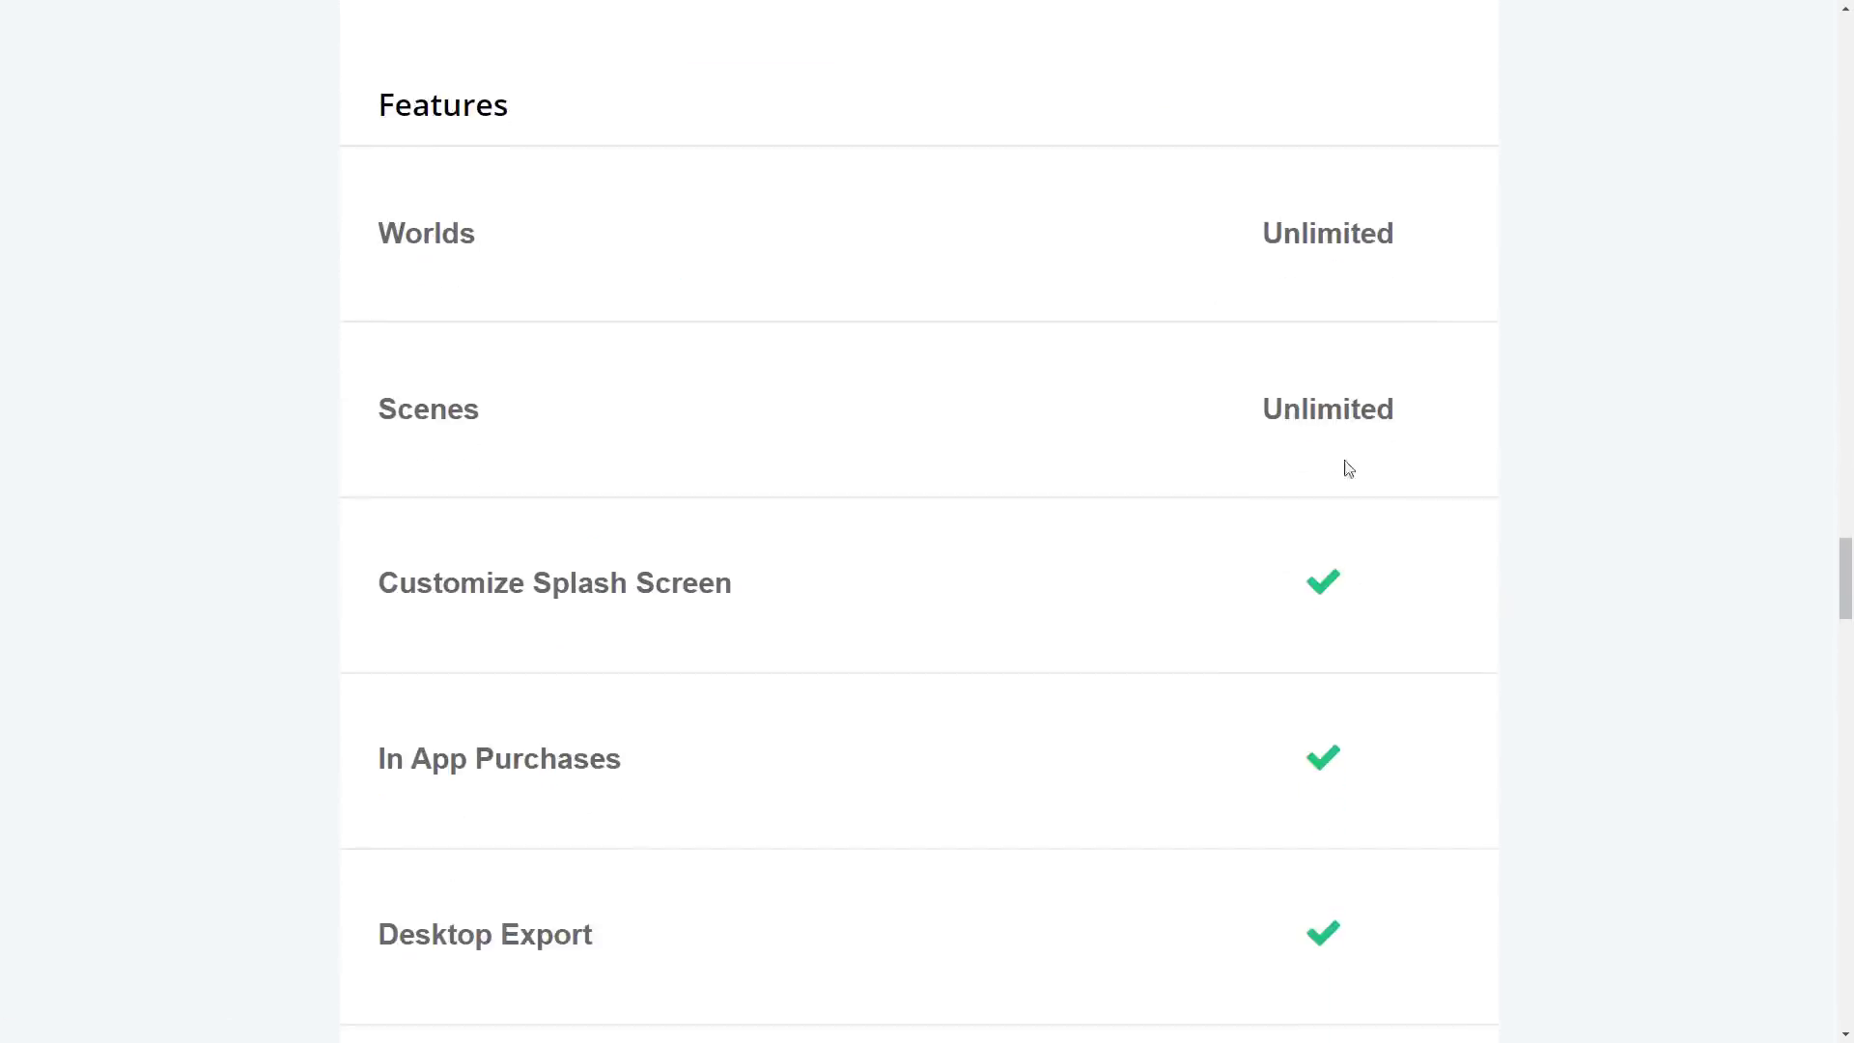
scroll(922, 541, down, 3)
scroll(936, 531, down, 15)
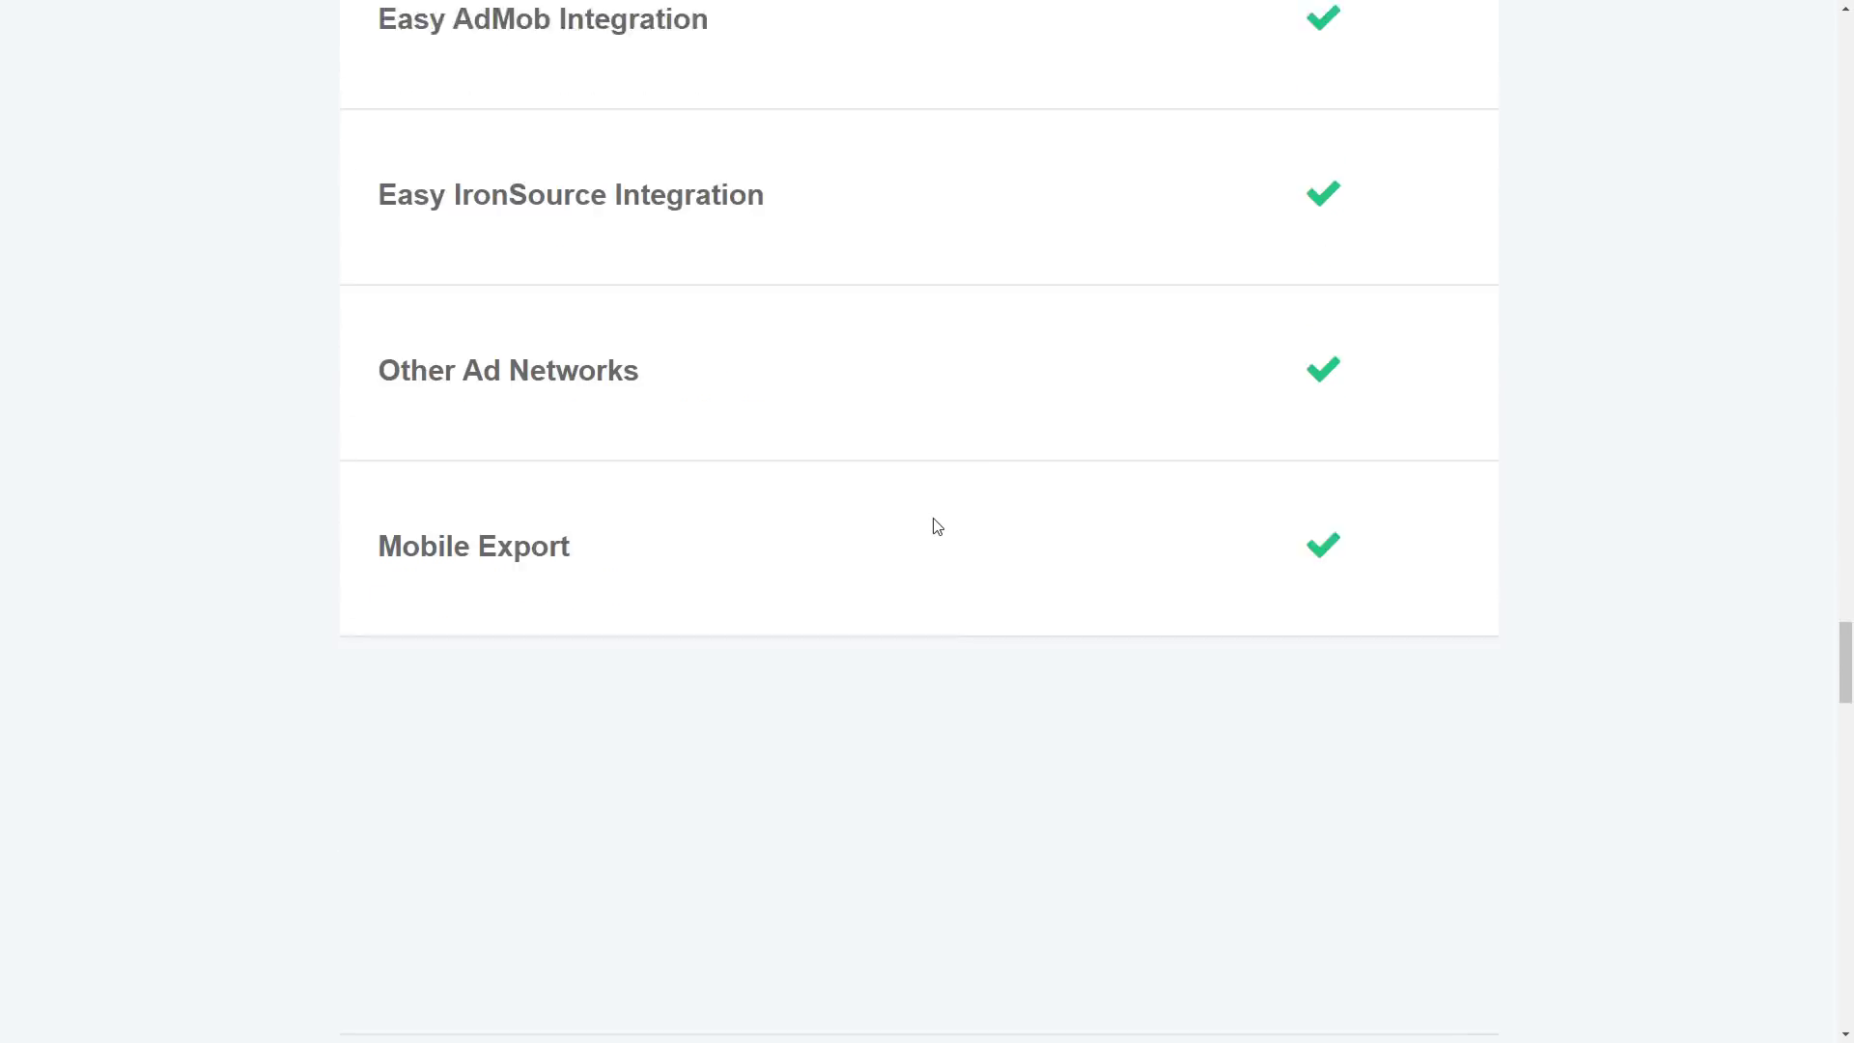
Step: Go back over the Pro, Plus and Free plans on the pricing page to compare their prices
scroll(937, 534, up, 20)
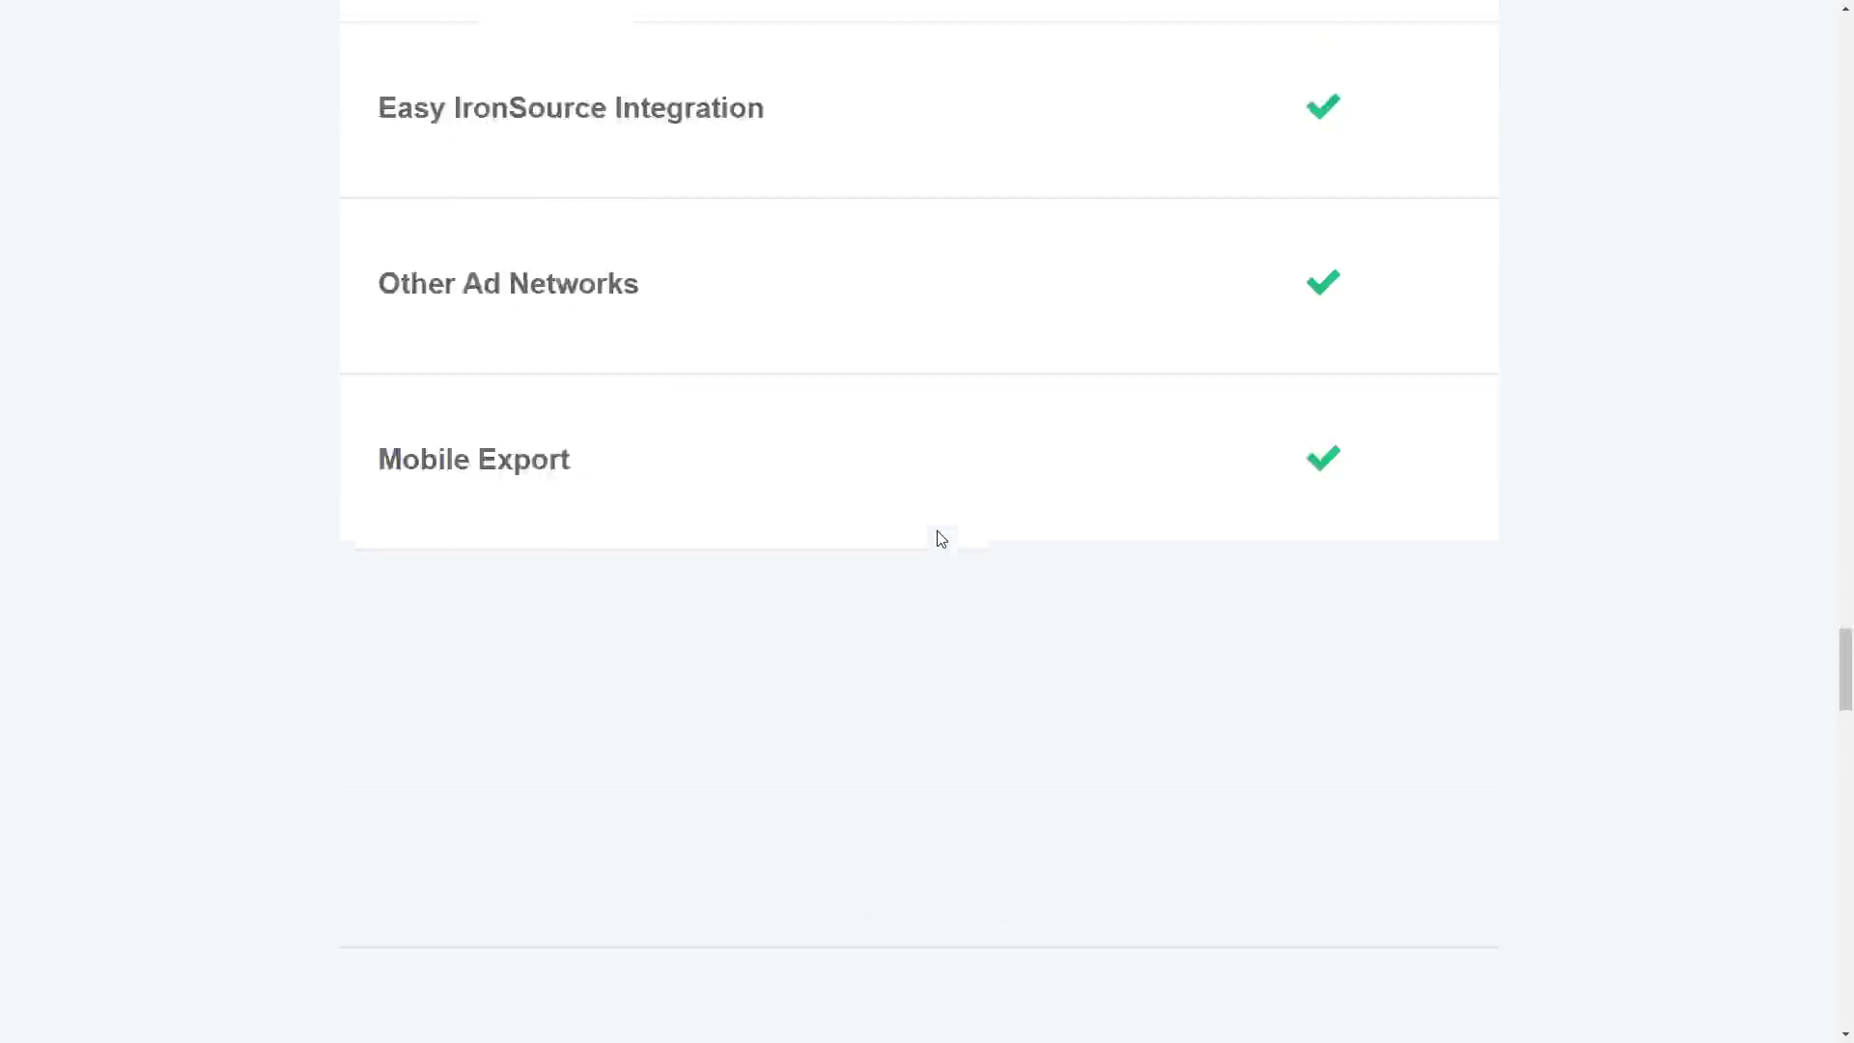
scroll(935, 549, up, 2)
scroll(874, 744, down, 2)
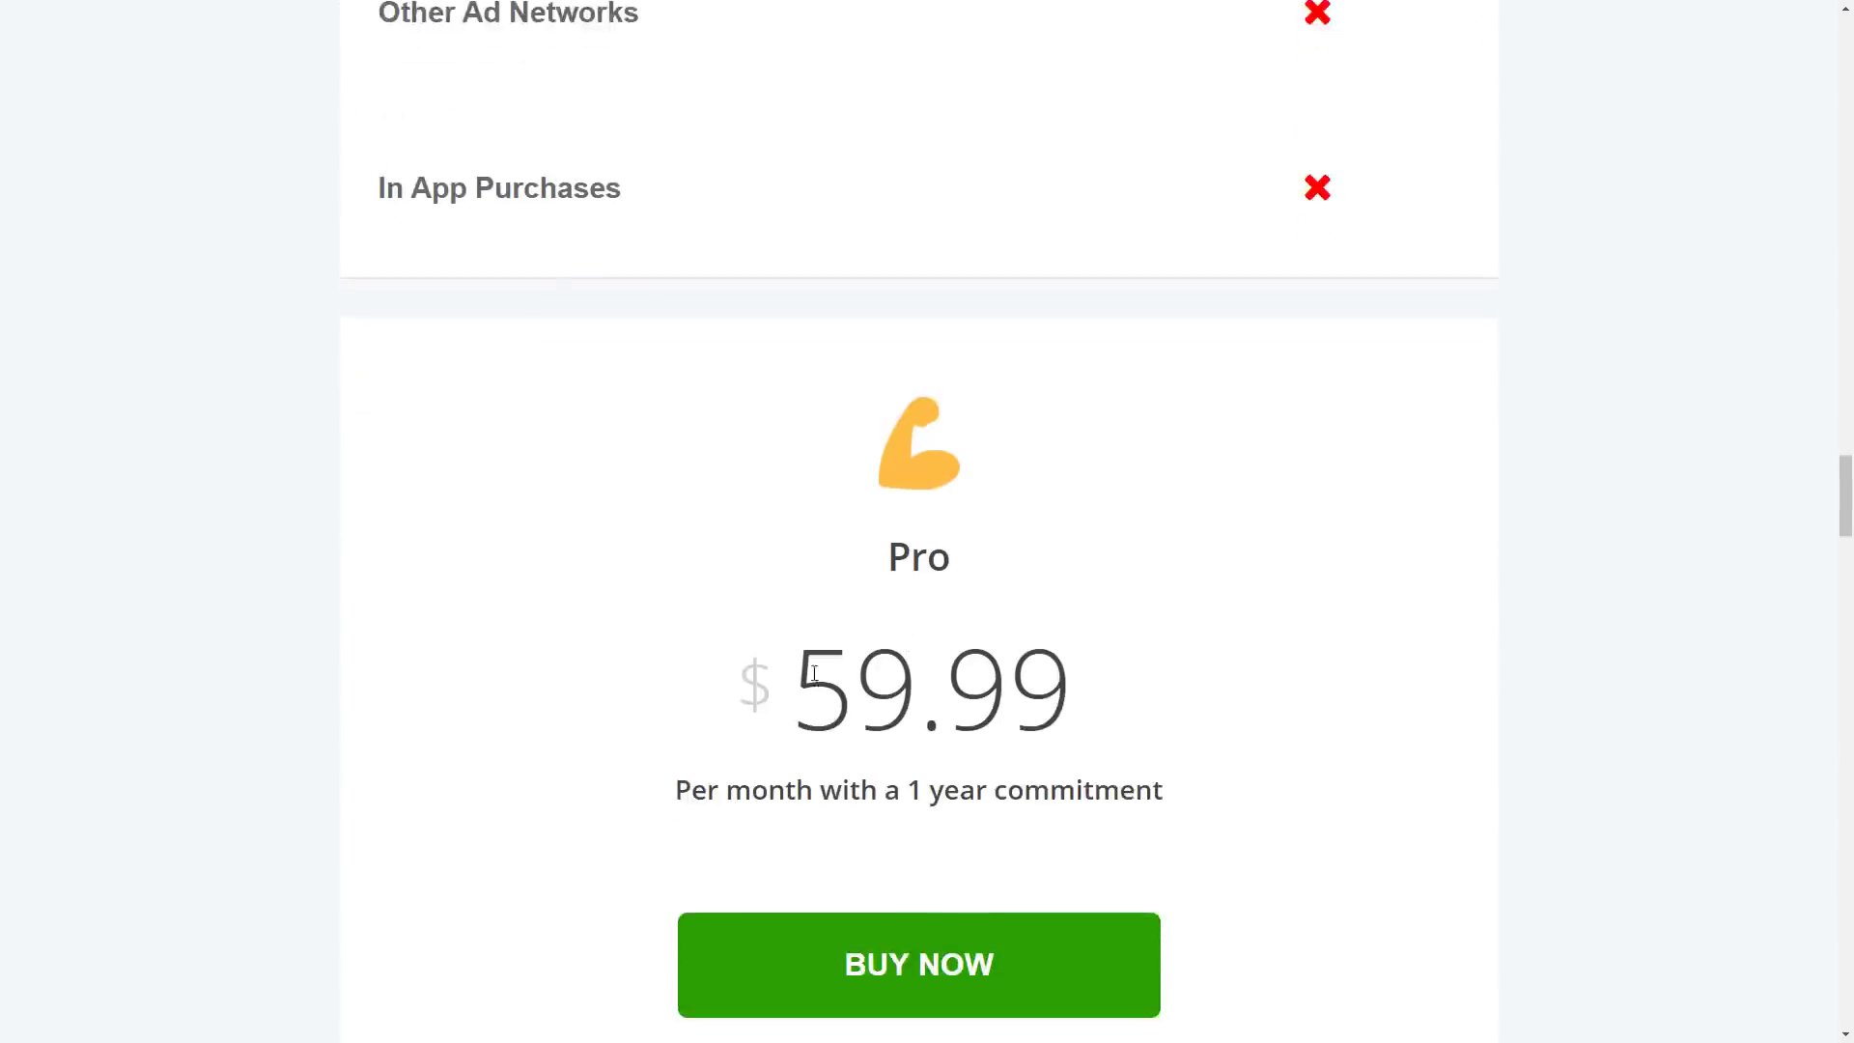
scroll(1039, 643, up, 6)
scroll(1040, 644, up, 20)
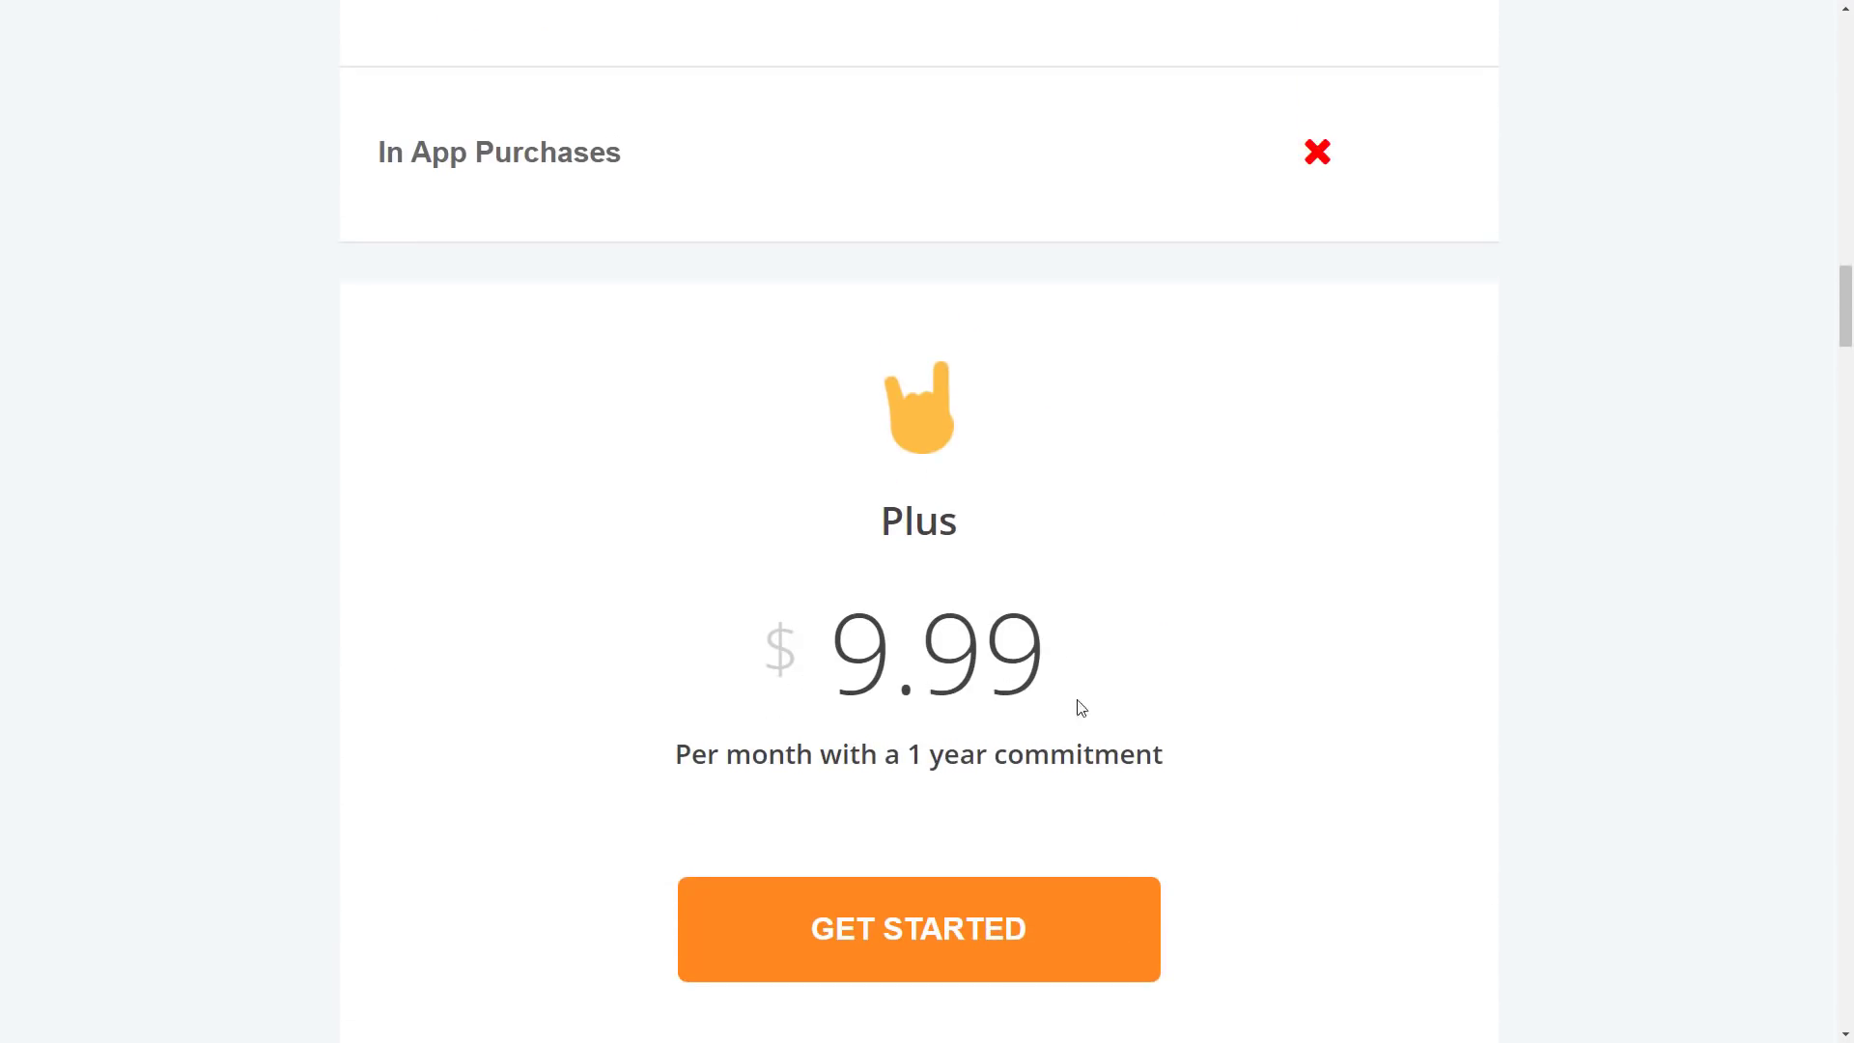
scroll(1039, 616, up, 20)
scroll(1039, 610, down, 10)
scroll(1006, 569, down, 5)
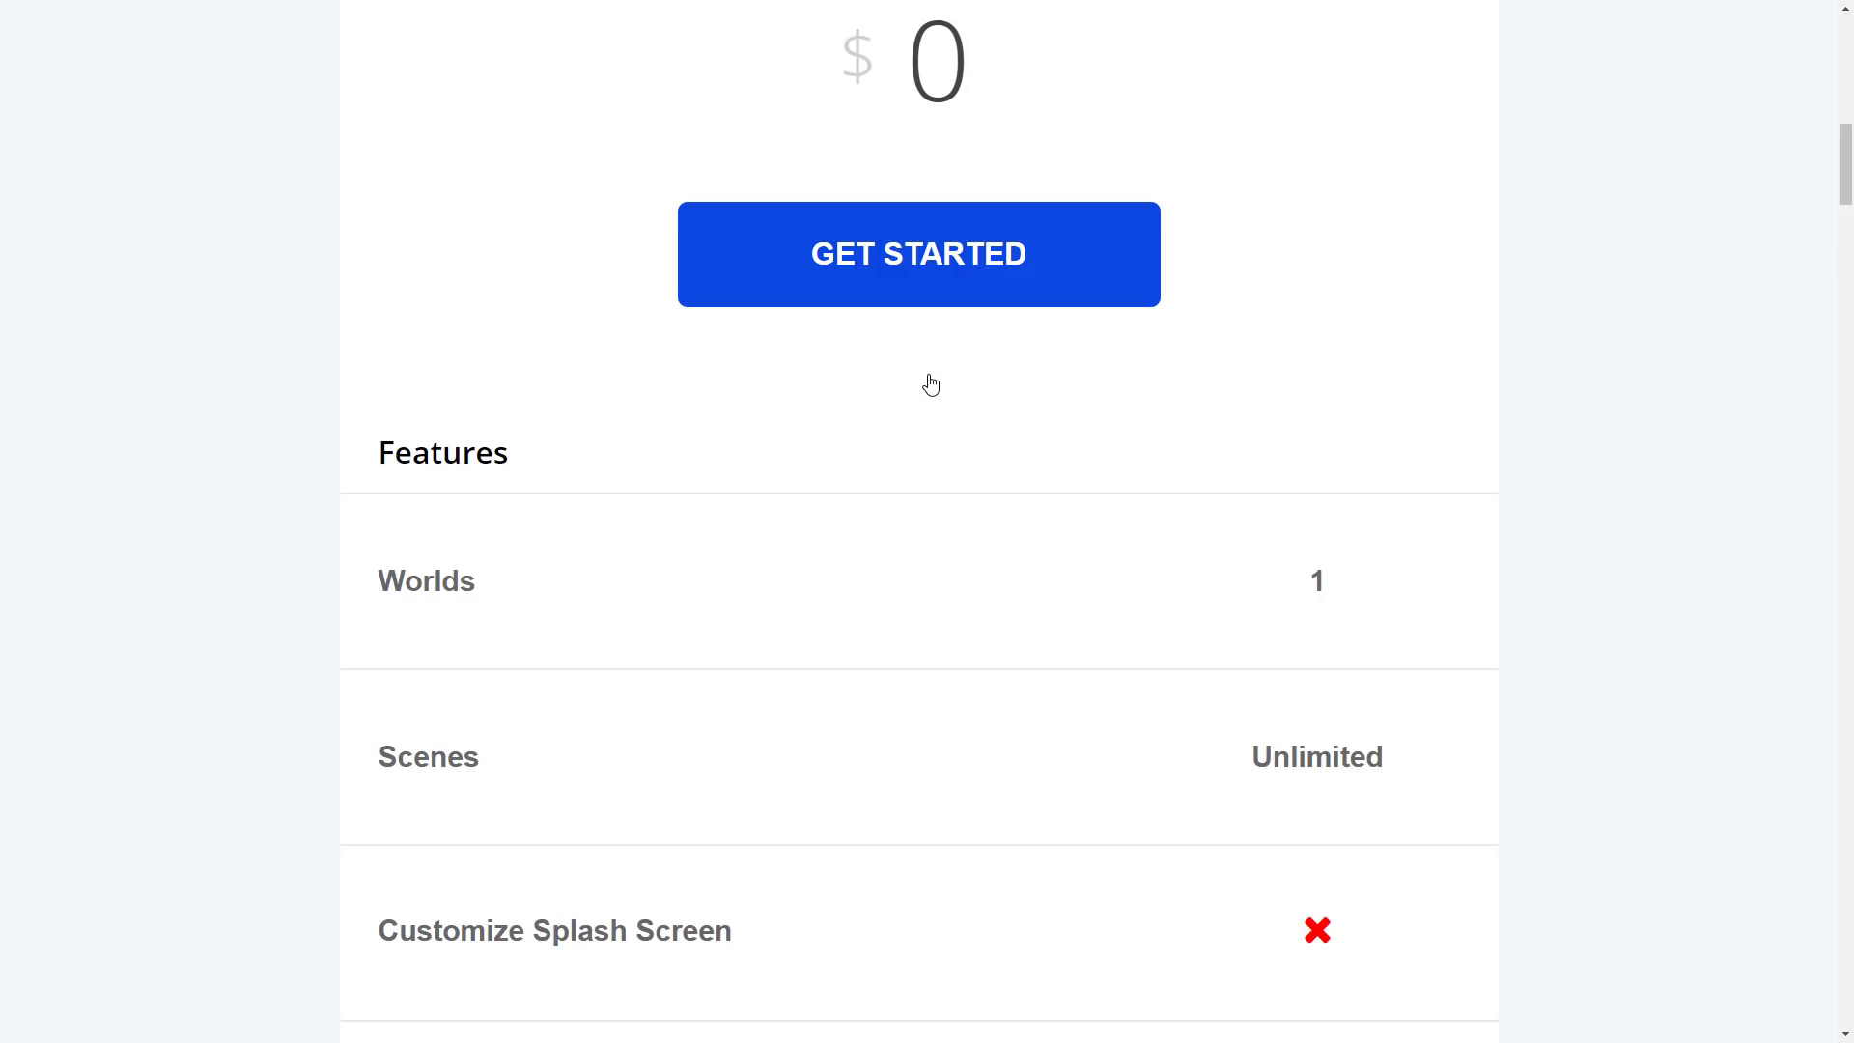
Step: Switch back to Buildbox and return from the Spaceship node map to the 3D World scene
key(alt+Tab)
key(alt+Tab)
key(alt+shift+Tab)
drag(844, 431, 811, 388)
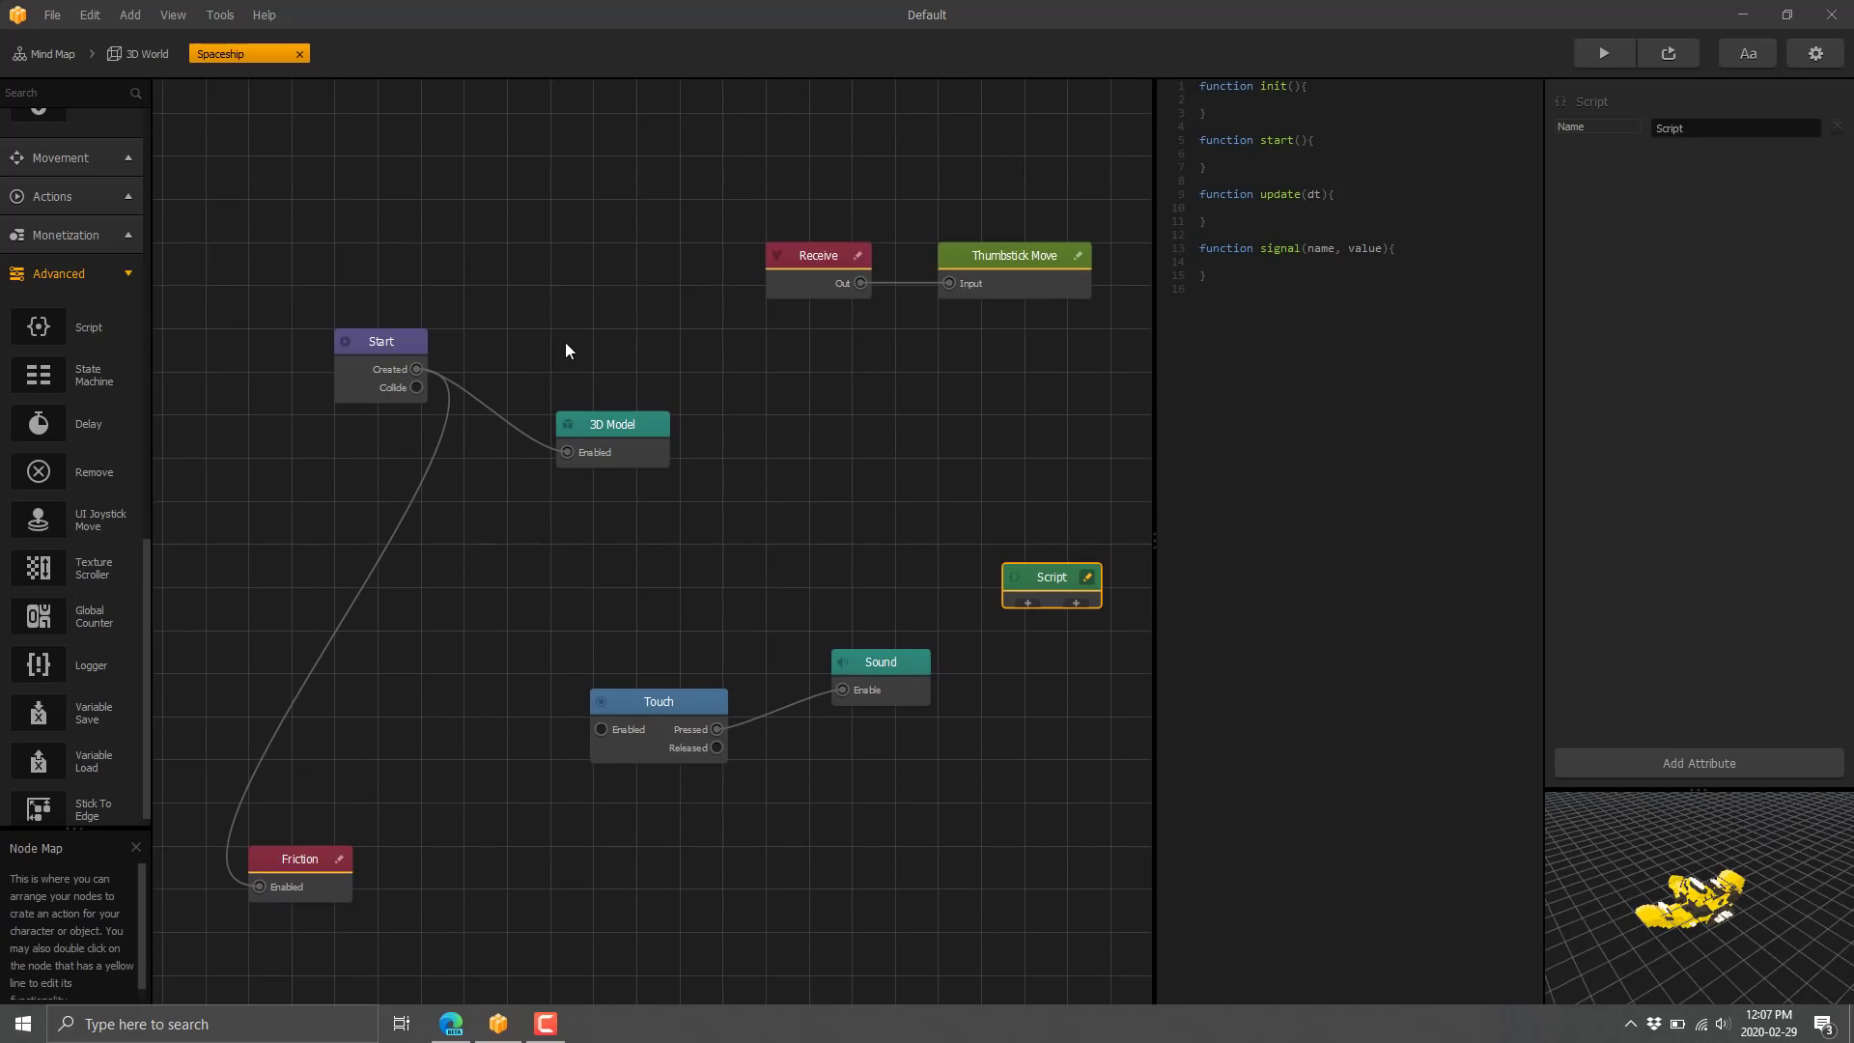
click(138, 54)
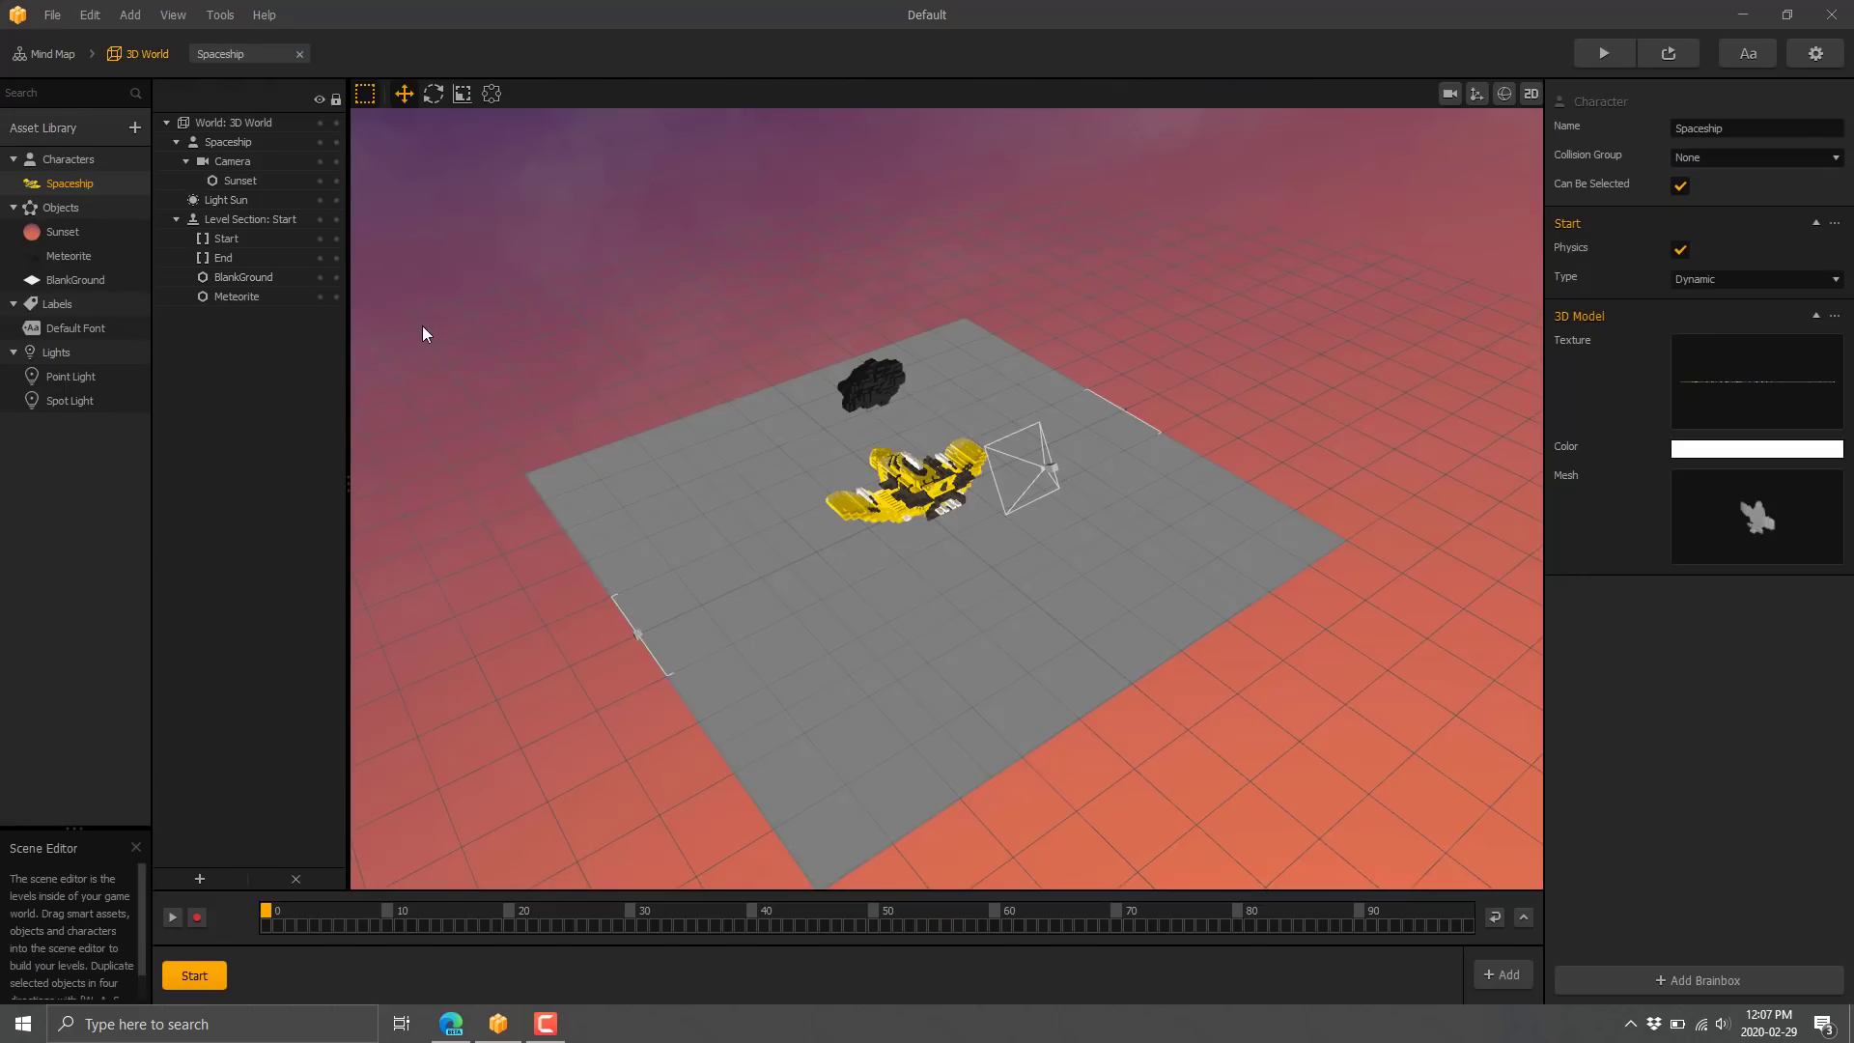